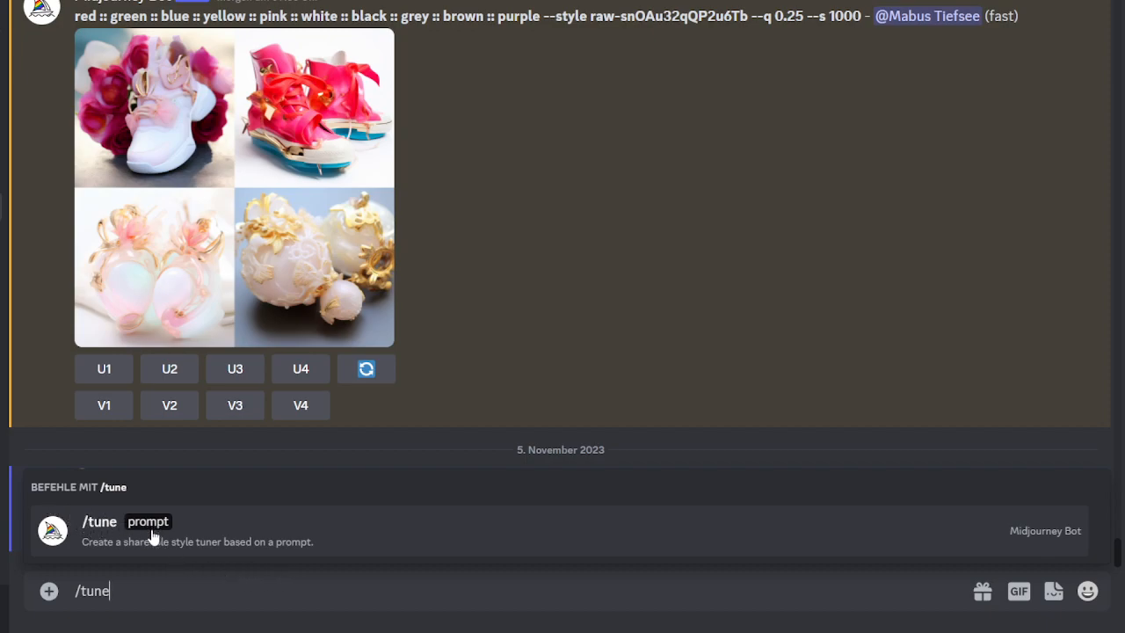
Step: Replace the /tune command in the message with the /imagine command
left_click_drag(113, 602, 82, 606)
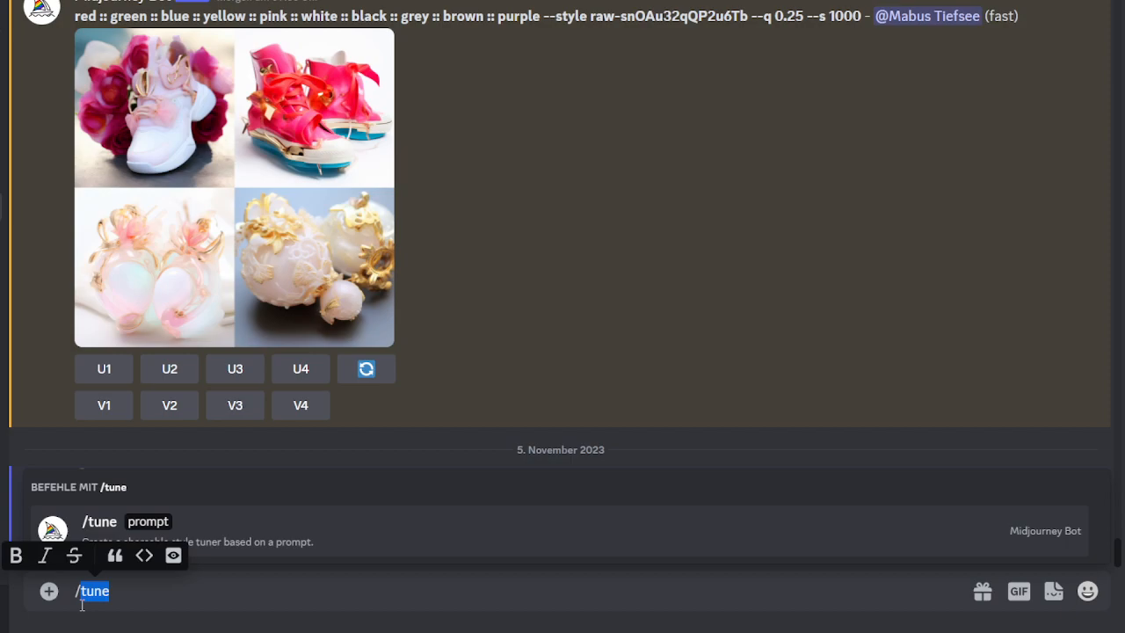
type("imag")
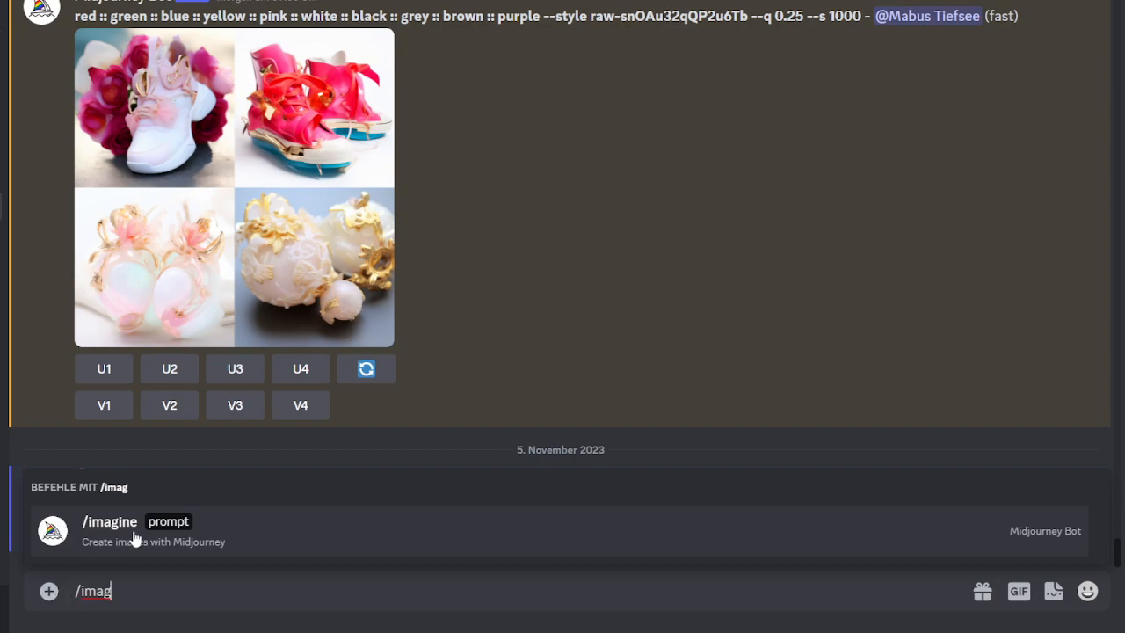
left_click(135, 538)
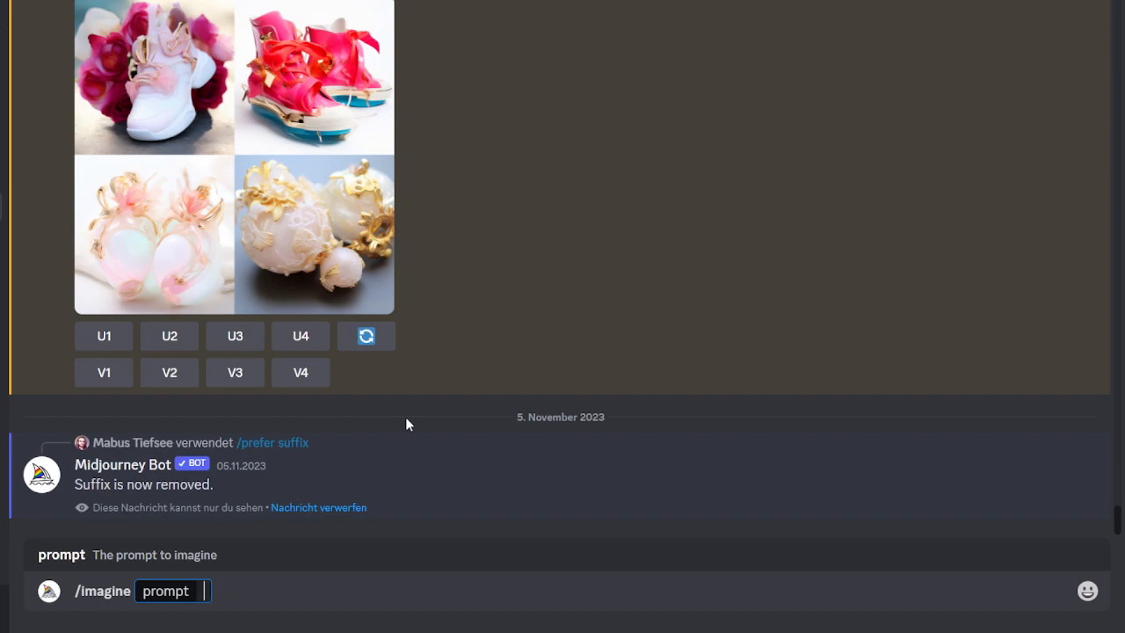
Step: Begin the prompt with "red :: green :: blue ::", putting a double colon after each colour
type("red :: green :. blue ::")
key("Left")
key("Left")
key("Left")
key("Left")
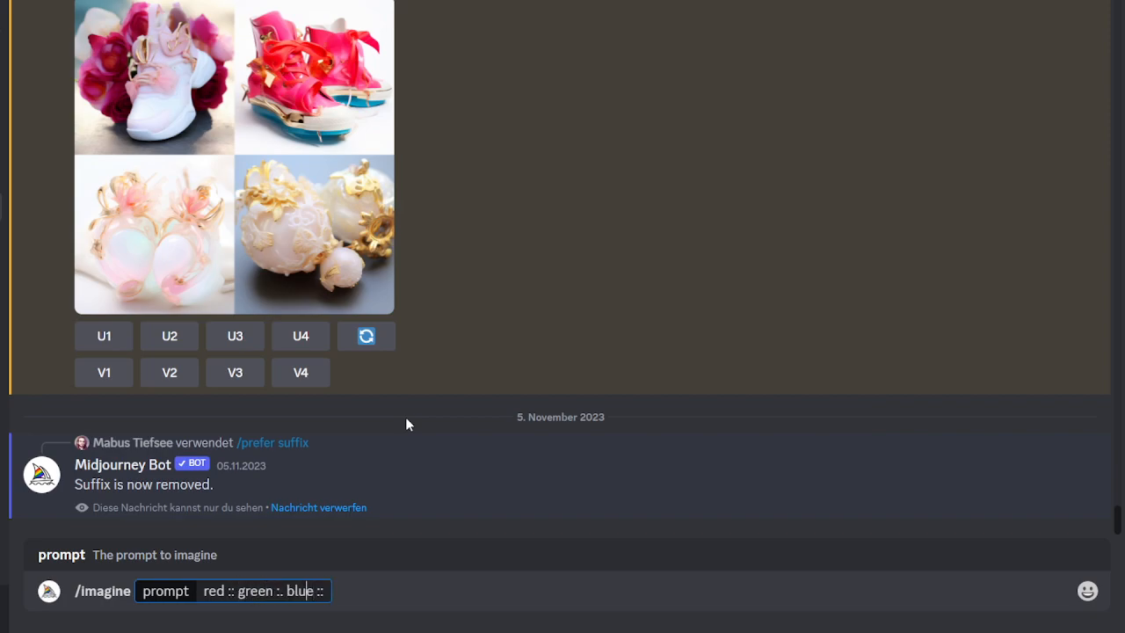
key("BackSpace")
type(":")
key("Right")
key("Right")
key("Right")
key("Right")
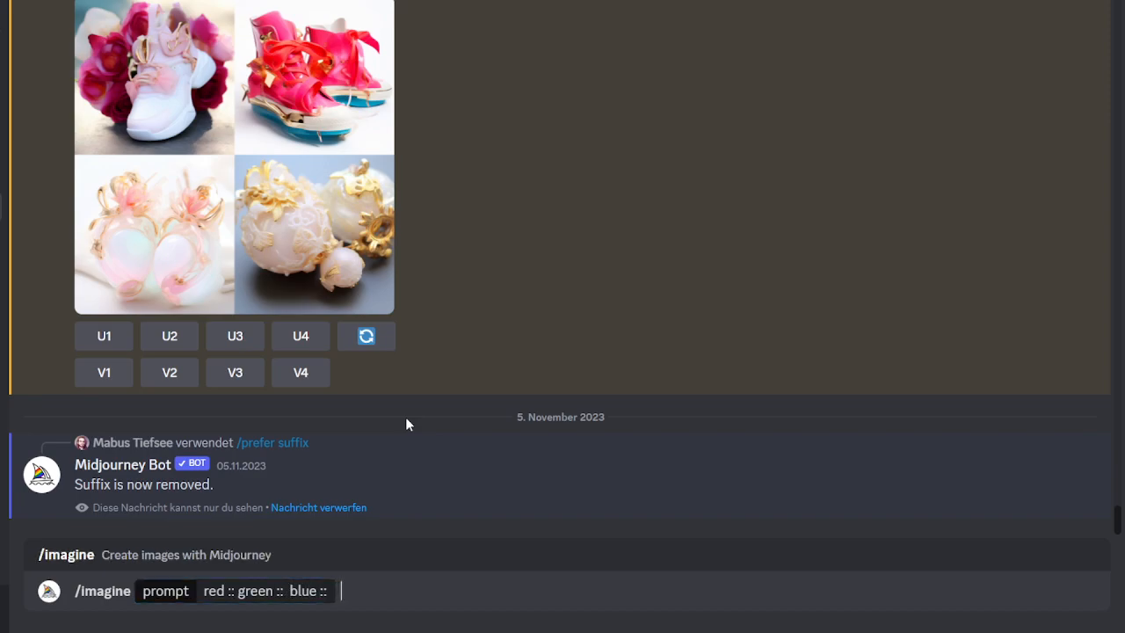
Step: Extend the prompt with "grey :. black :: white" and submit it
key("Left")
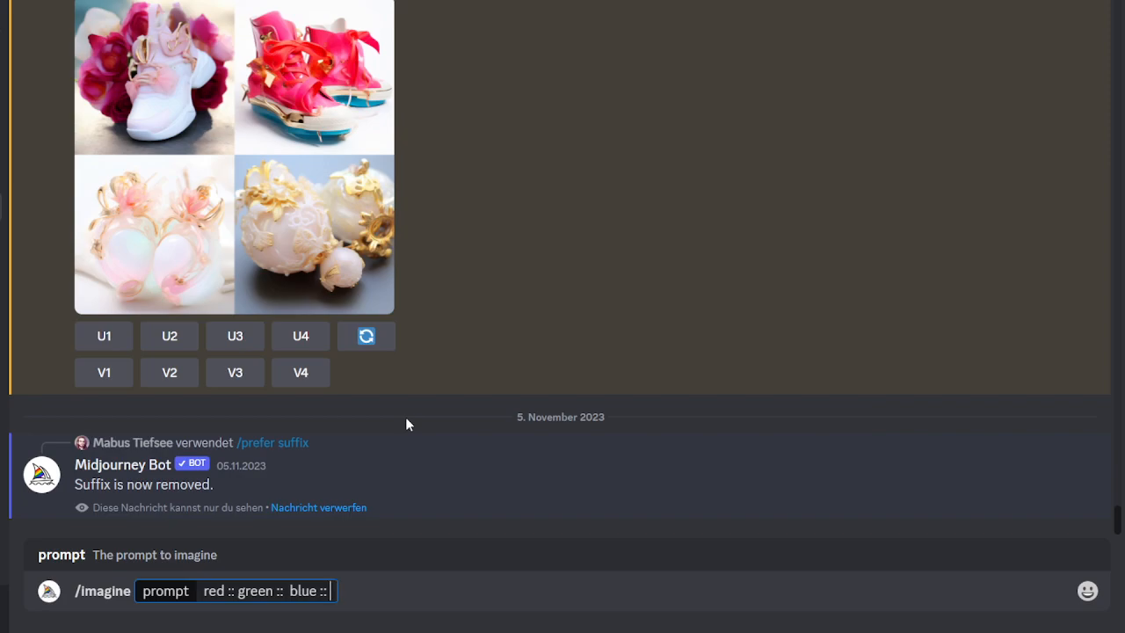
type("grey :.")
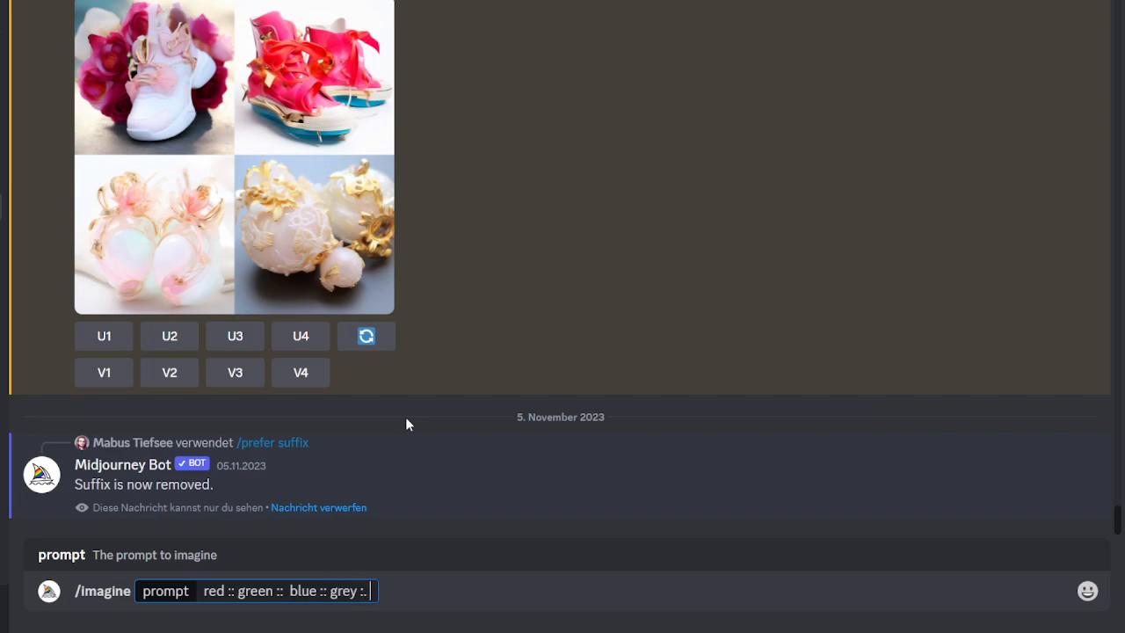
type(" black")
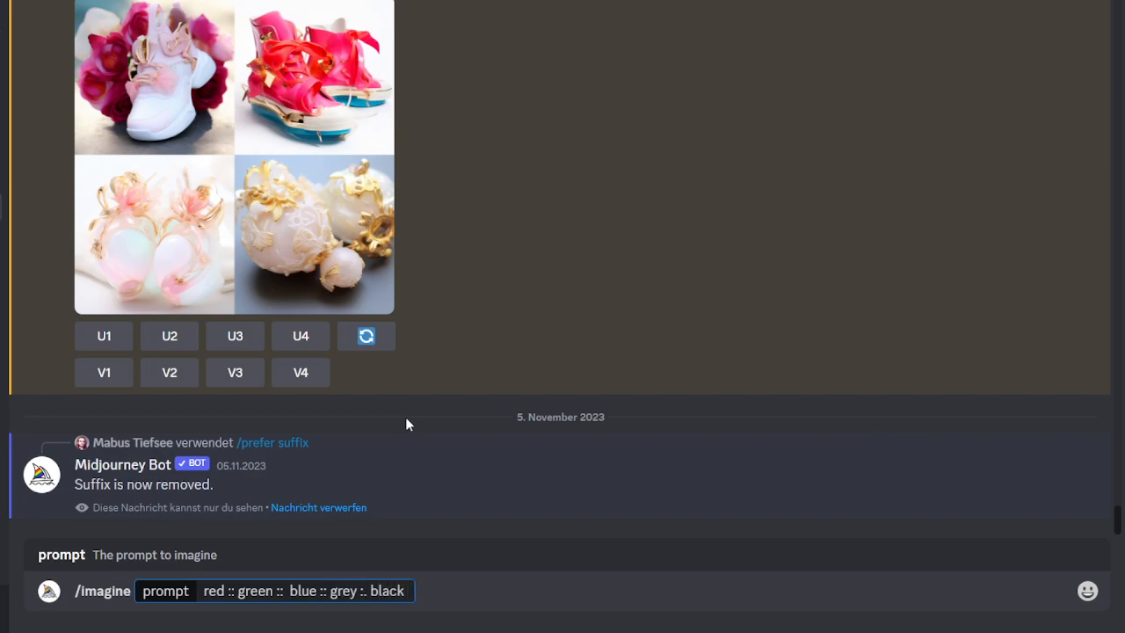
type(" :: wehite")
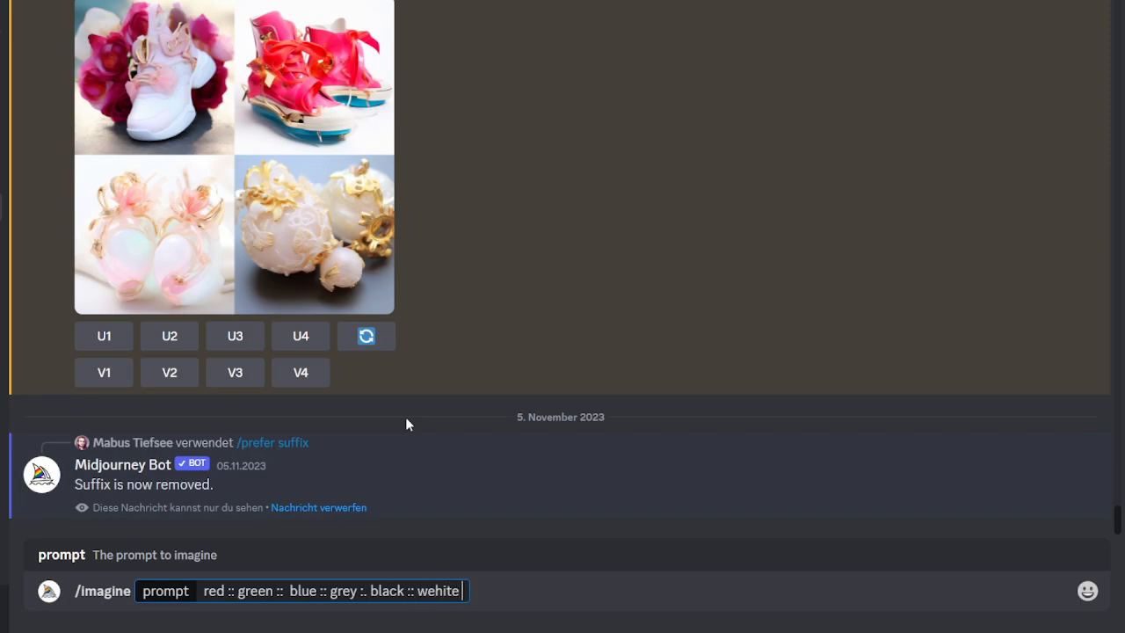
key("Left")
key("Left")
key("Left")
key("Left")
key("BackSpace")
key("Return")
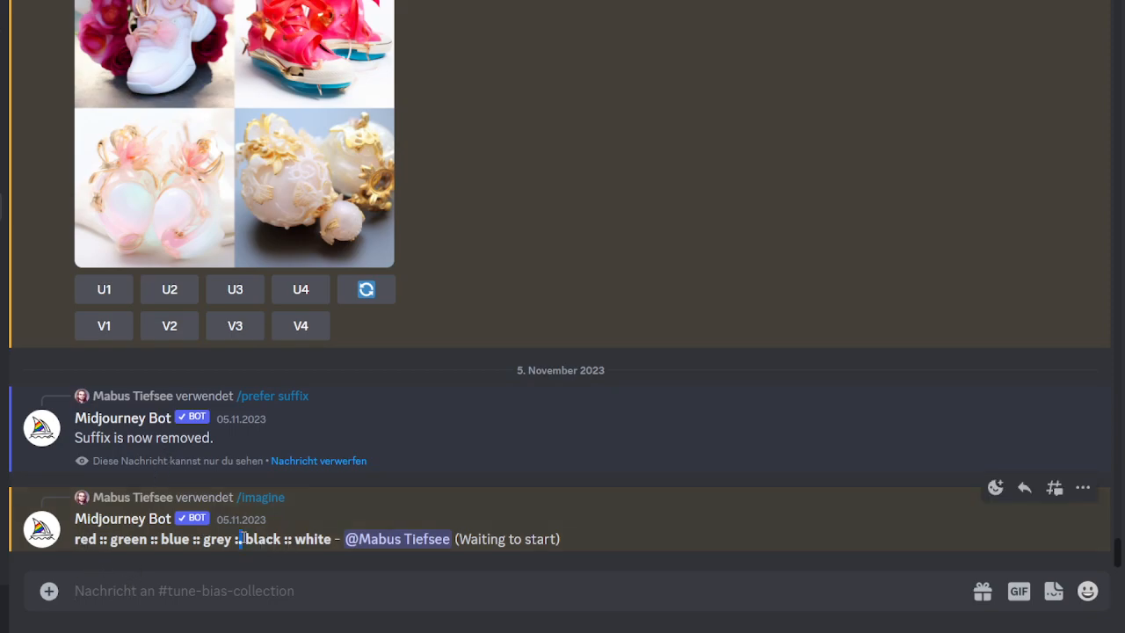
Step: Reuse the submitted prompt text "red :: green :: blue :: grey :. black :: white" in a new /imagine command
left_click_drag(334, 537, 79, 540)
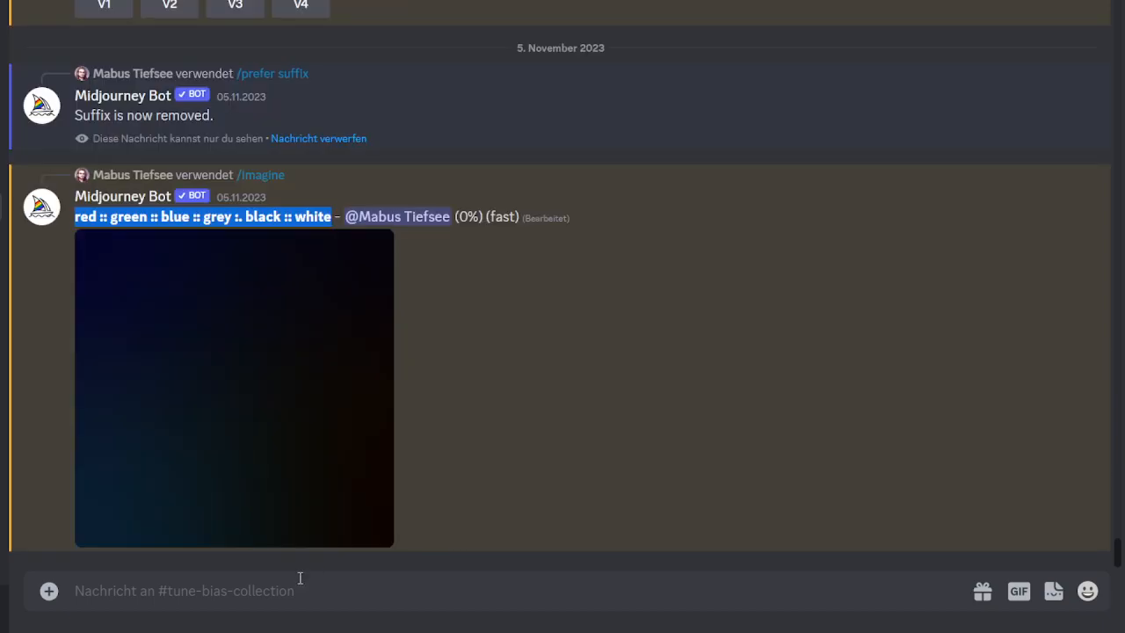
left_click(294, 590)
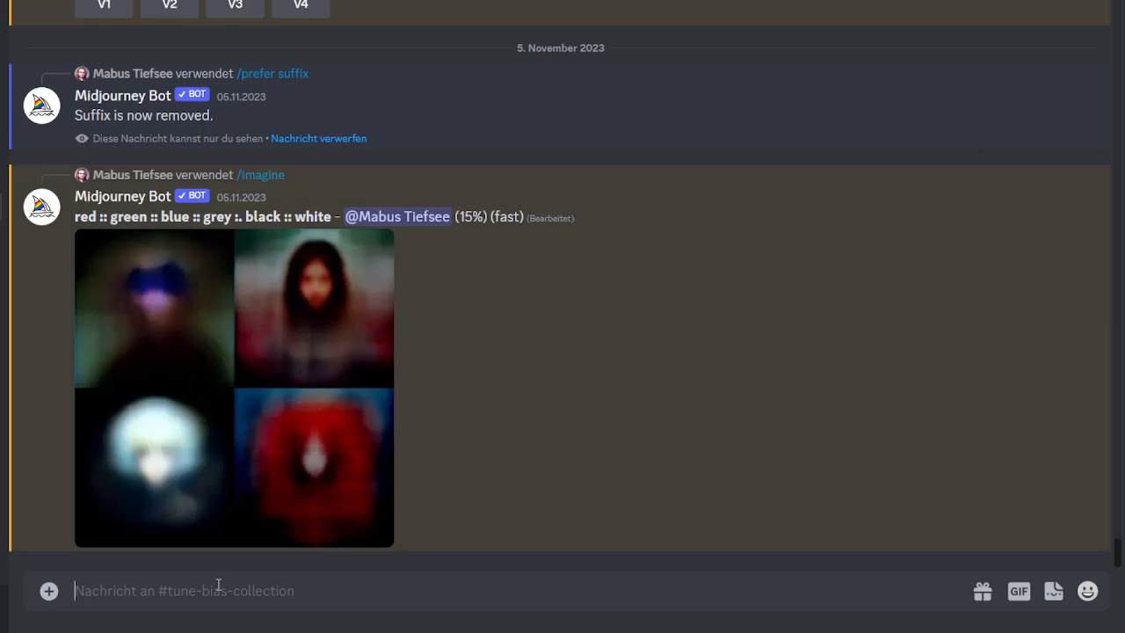
type("/imagine")
key("Tab")
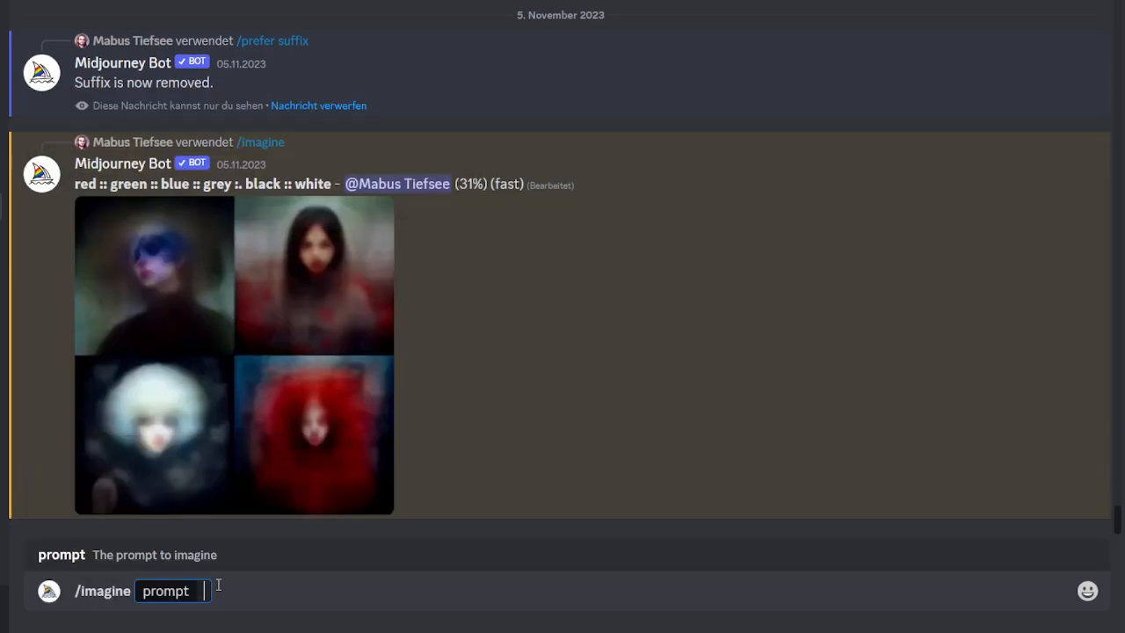
type("red :: green :: blue :: grey :. black :: white")
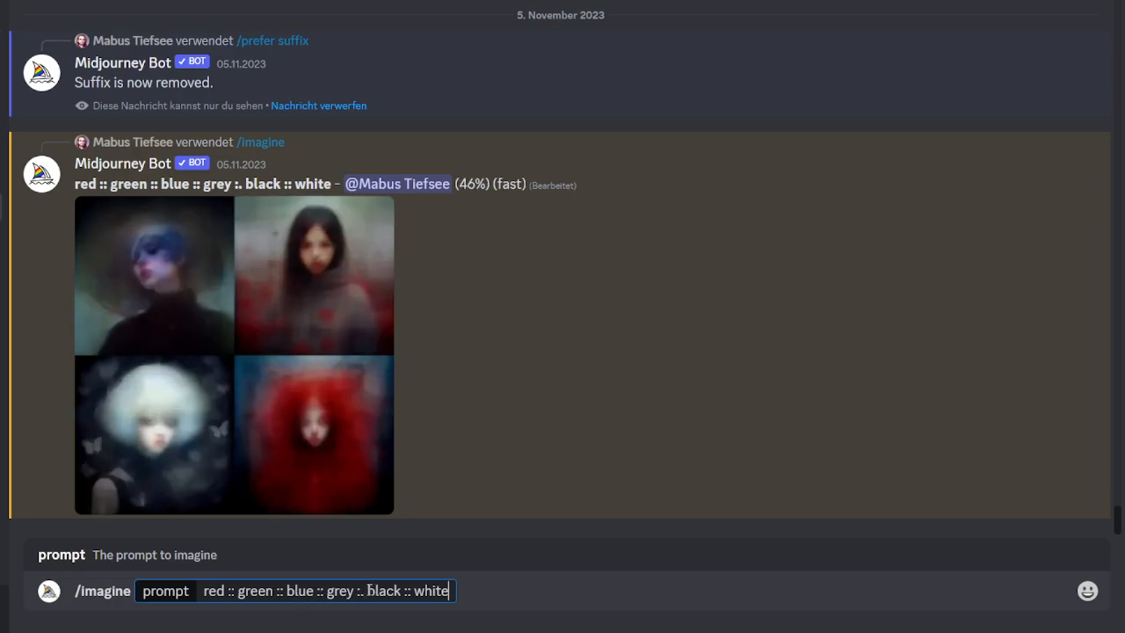
Step: Correct the separator between grey and black in the prompt to "::"
left_click(362, 590)
type(":")
key("Delete")
key("Right")
key("Right")
key("Right")
key("Right")
key("Right")
key("Right")
key("Right")
key("Right")
key("Right")
key("Right")
key("Right")
key("Right")
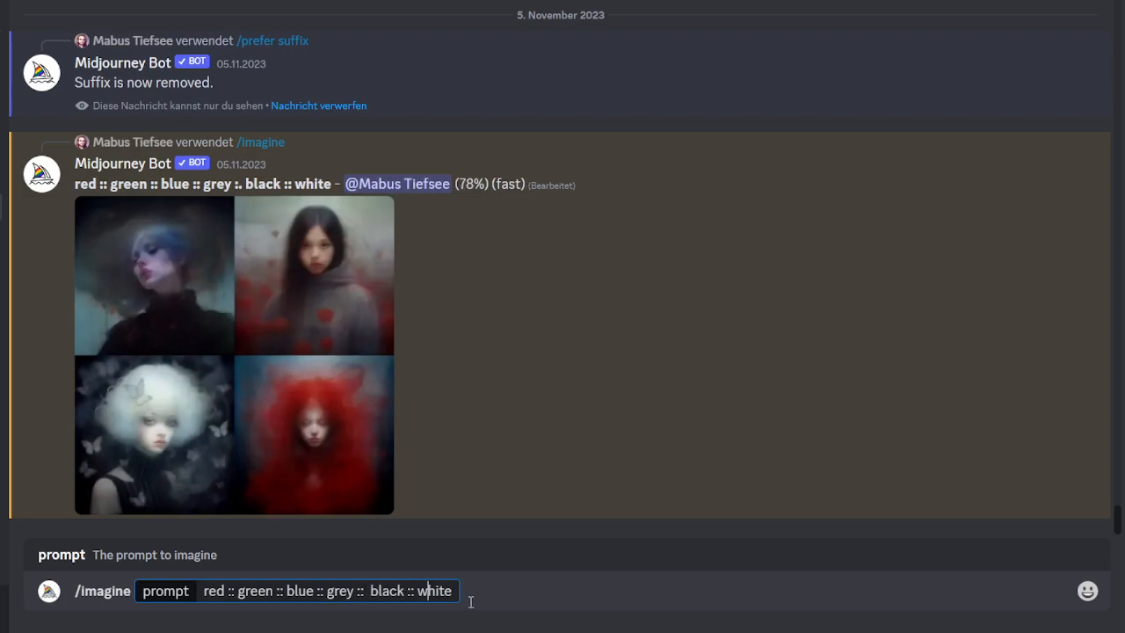
Step: Append the parameter "--style random" to the end of the colour prompt
key("Right")
key("Left")
type("--")
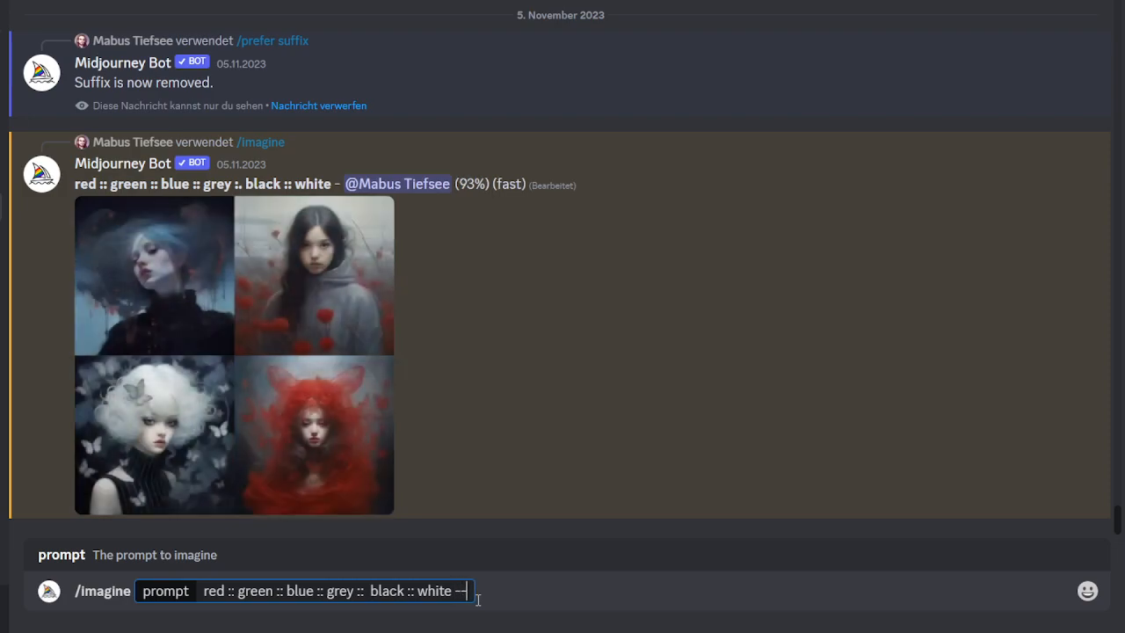
type("sty")
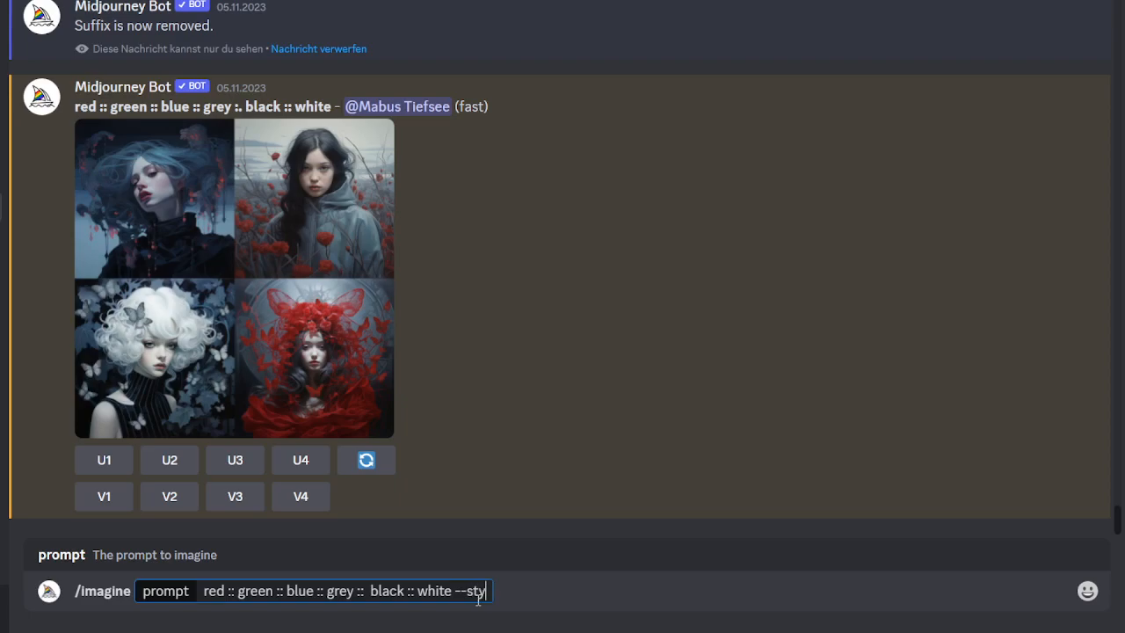
type("le random ")
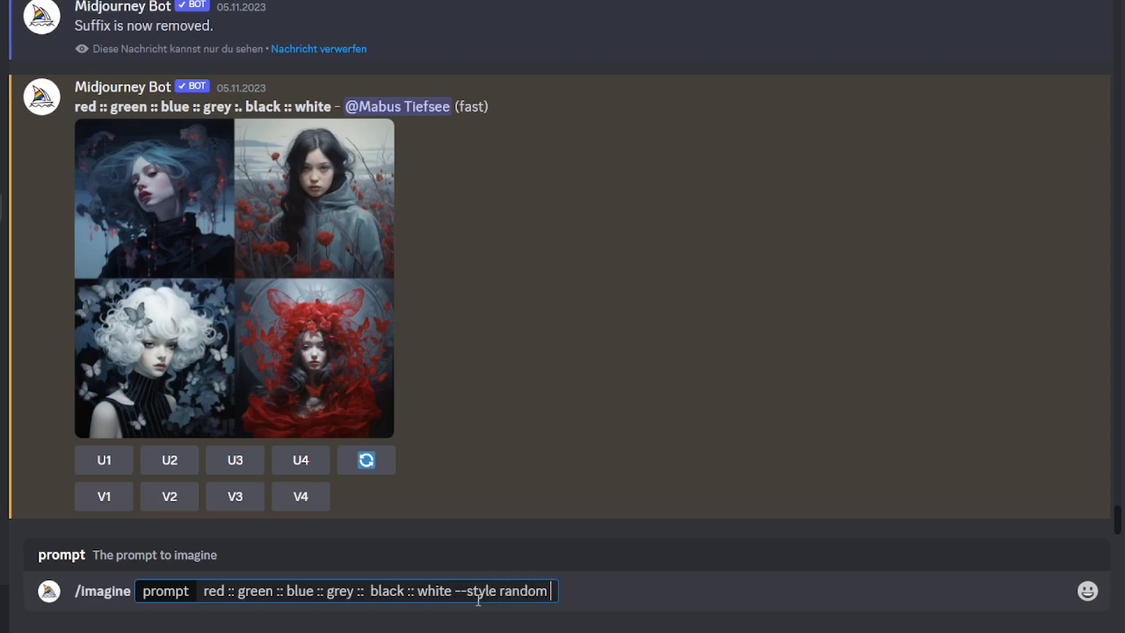
Step: Add "--repeat 4 --q 0.25" to the prompt and submit it
type("--")
type("rep")
type("eat")
key("BackSpace")
key("BackSpace")
key("BackSpace")
key("BackSpace")
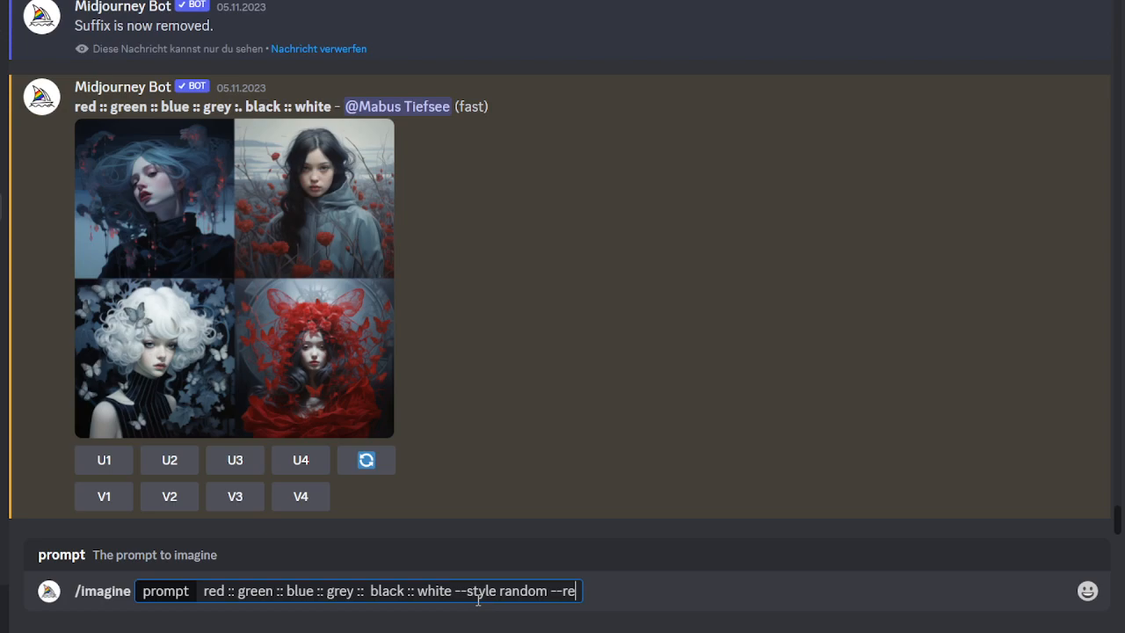
type("peat 4 --q 0.")
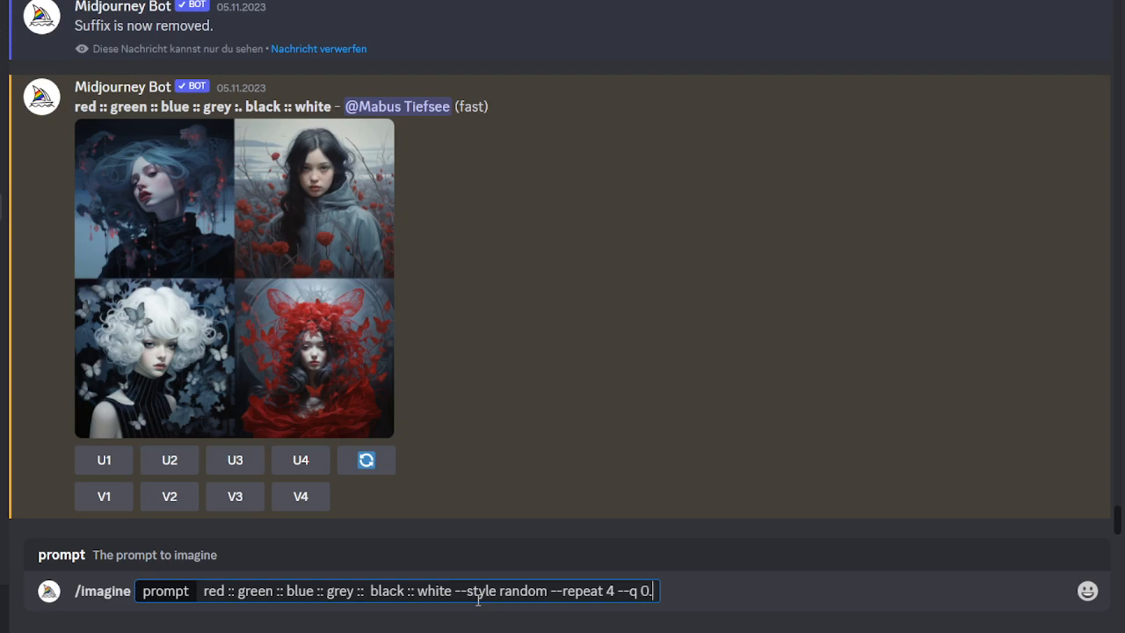
type("25")
key("Return")
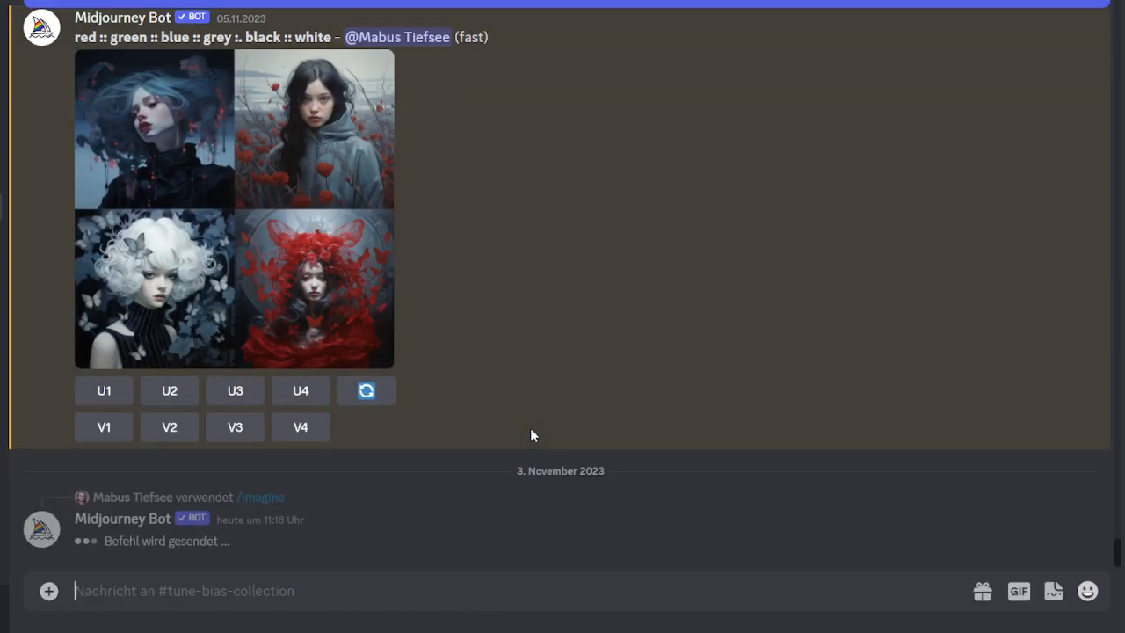
Step: Confirm the request to imagine 4 prompts three times to launch three batches of random styles
left_click(103, 516)
left_click(104, 362)
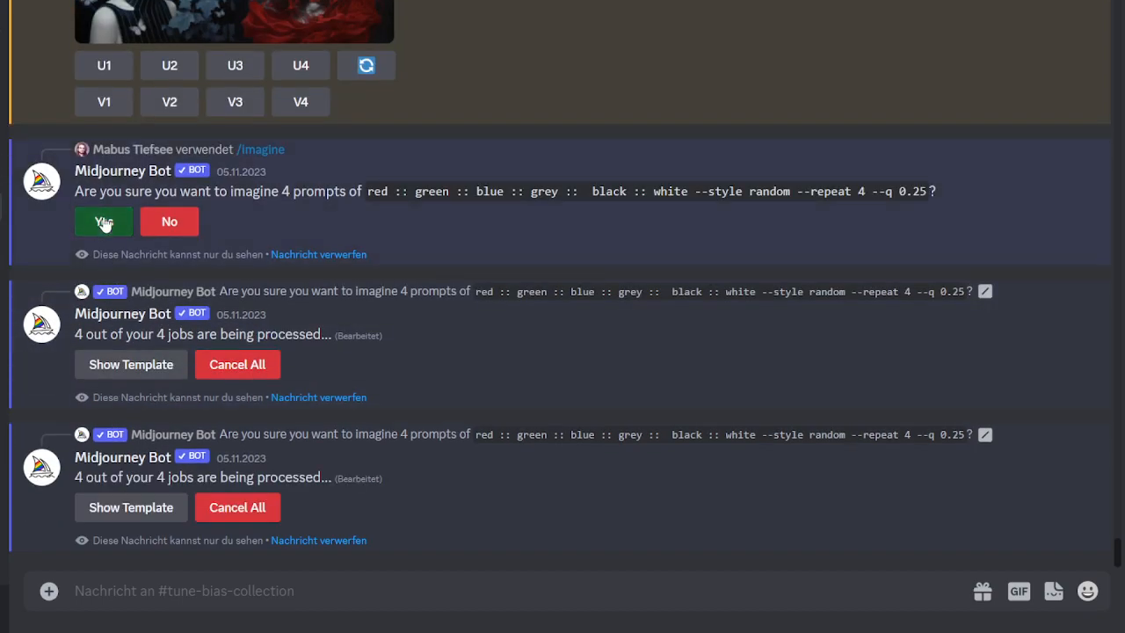
left_click(95, 222)
Step: Find the first finished image grid of the batches and highlight the style code in its prompt
scroll(288, 263, "up", 3)
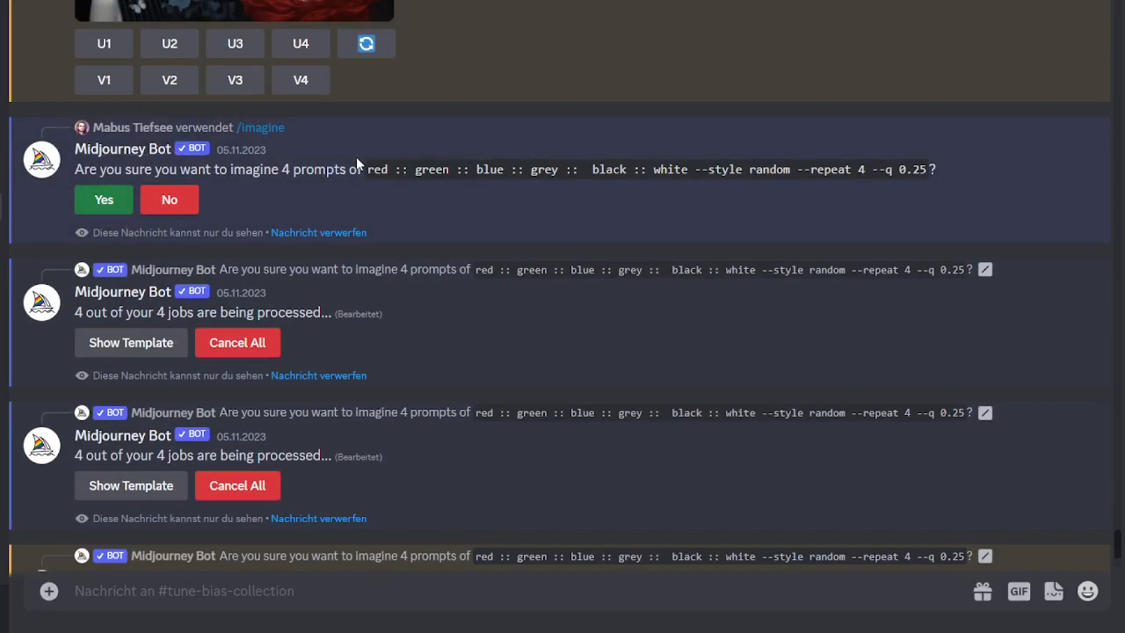
scroll(352, 155, "down", 8)
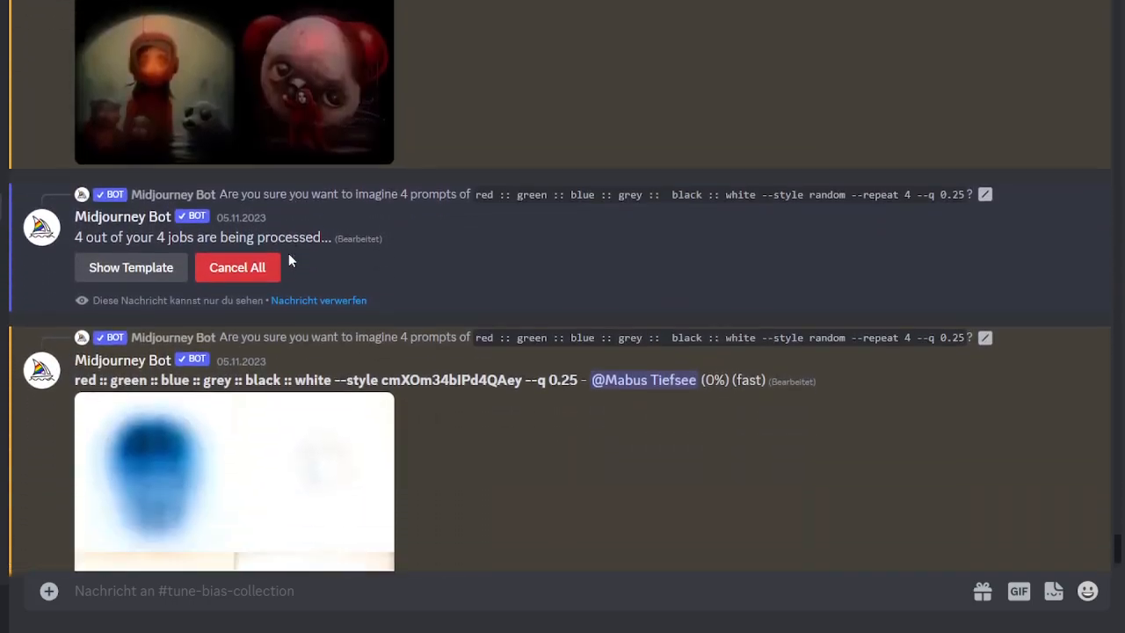
scroll(292, 259, "up", 1)
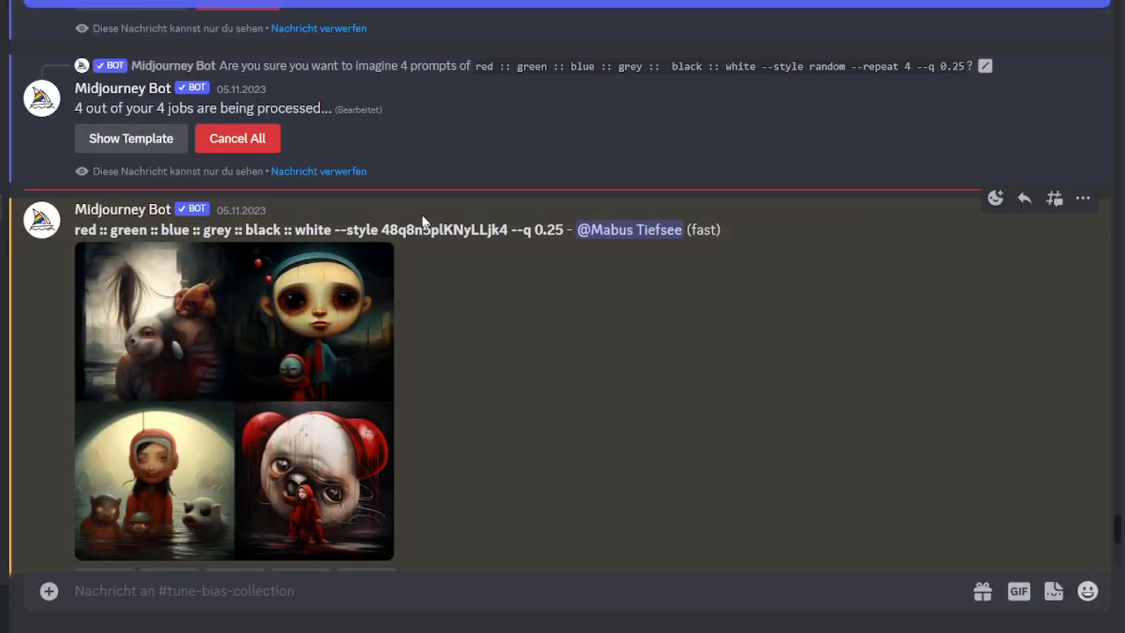
double_click(431, 230)
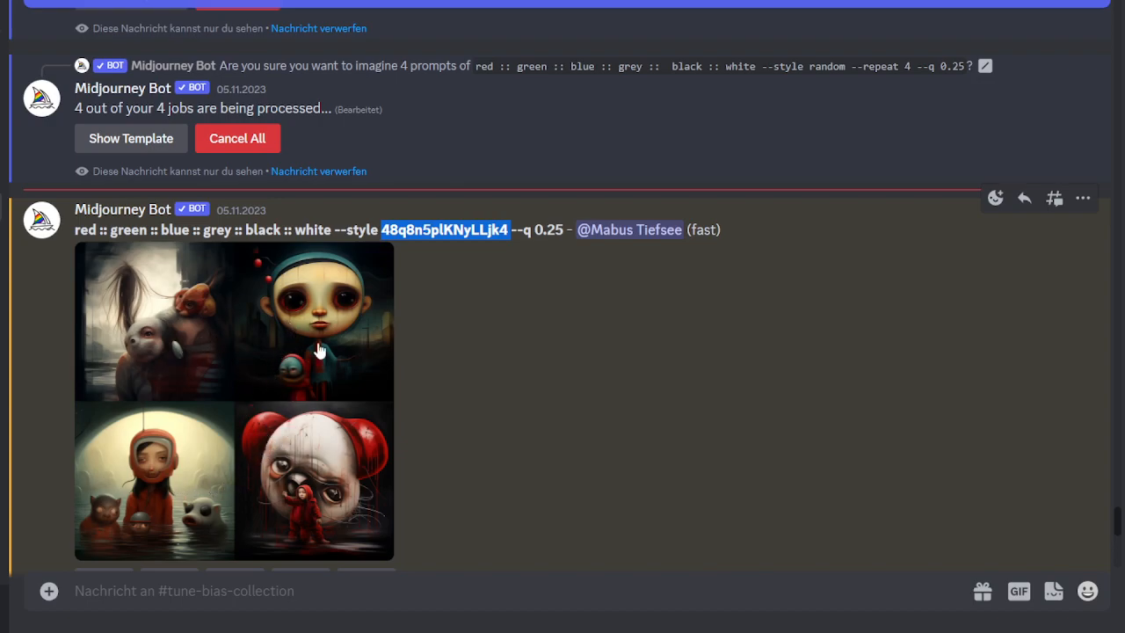
Step: Compare the image grids generated with the different random style codes
scroll(343, 334, "down", 5)
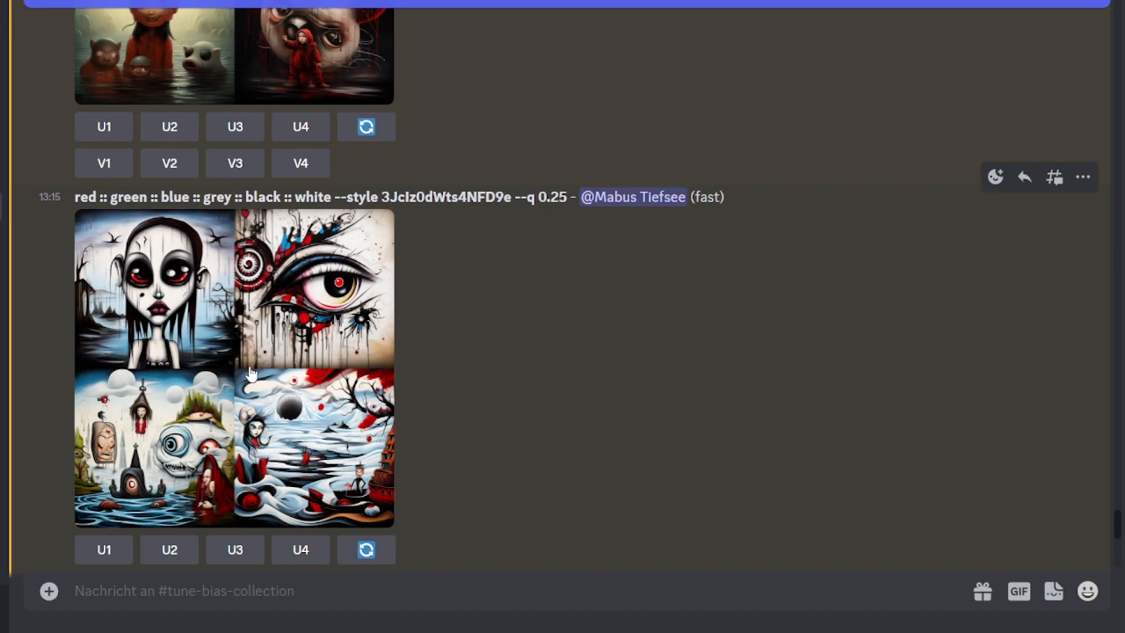
scroll(225, 350, "down", 2)
scroll(227, 195, "down", 12)
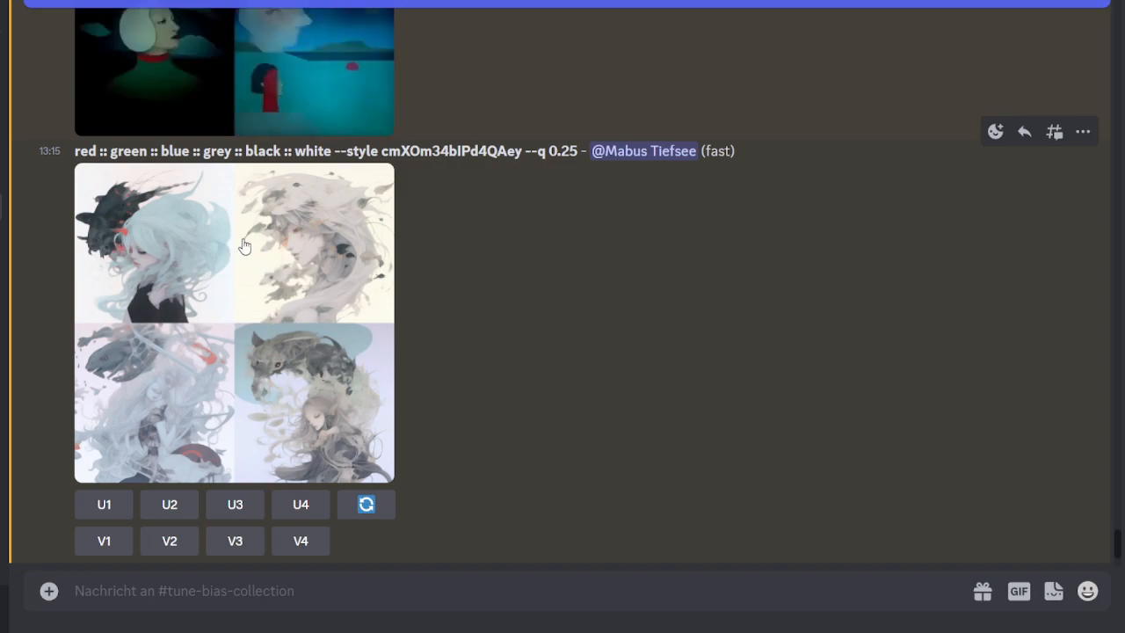
scroll(175, 293, "up", 1)
scroll(175, 287, "down", 12)
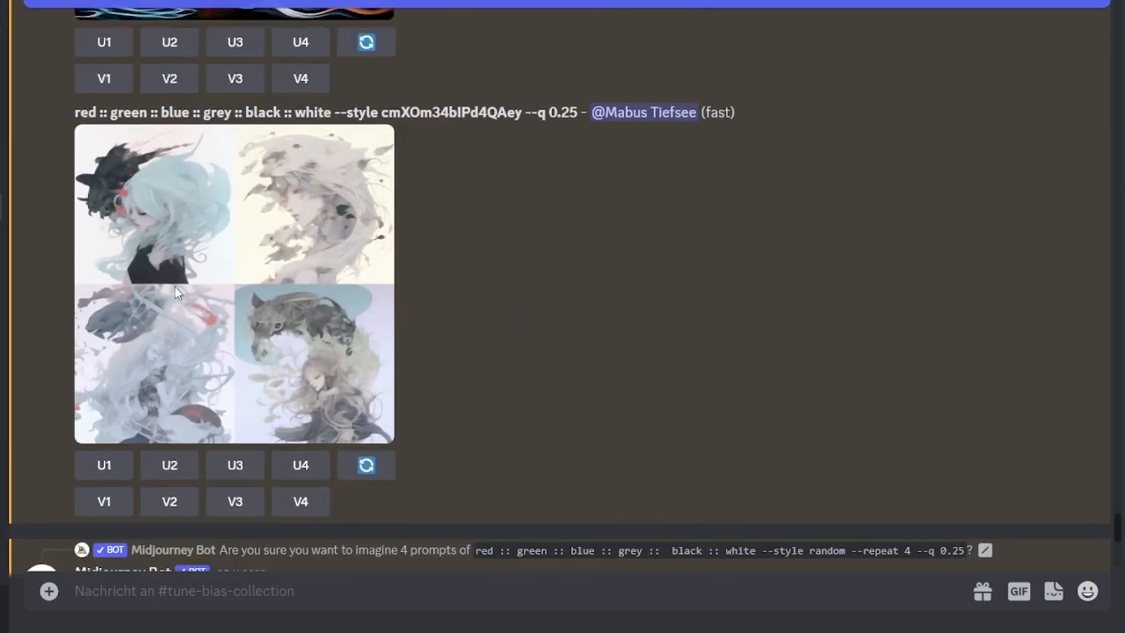
scroll(221, 330, "down", 4)
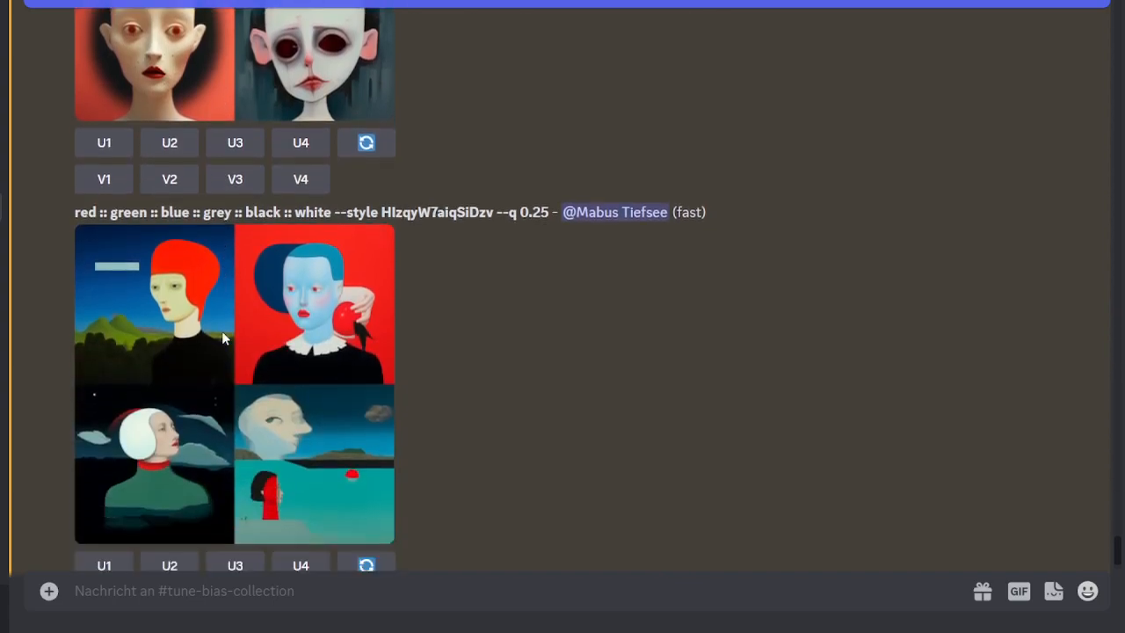
scroll(211, 327, "up", 7)
scroll(211, 331, "up", 2)
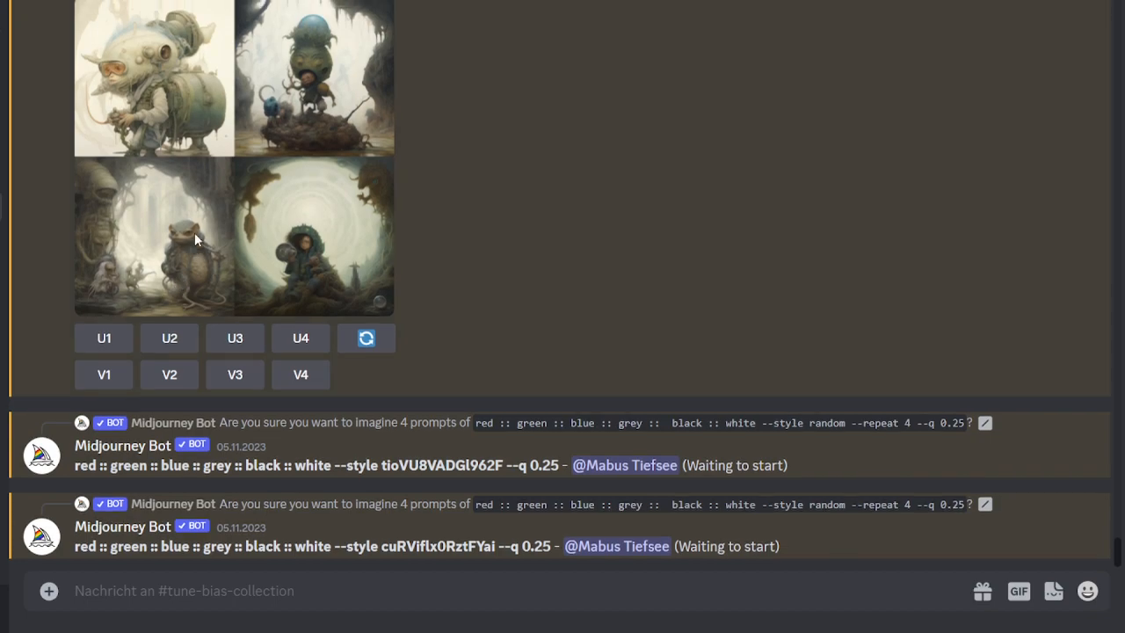
scroll(176, 264, "up", 2)
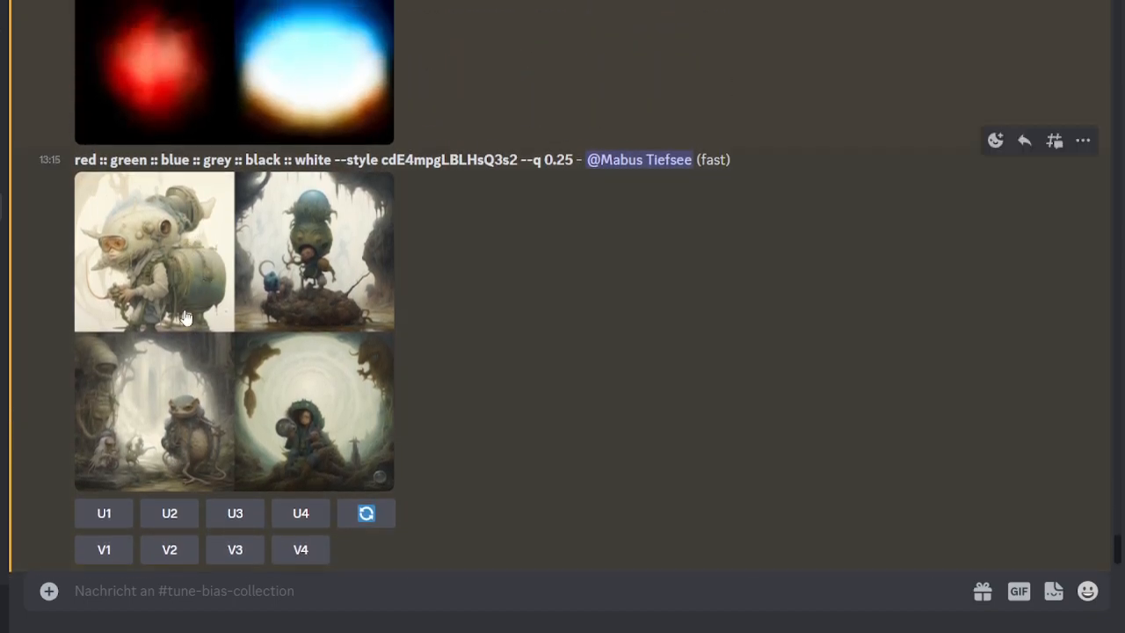
scroll(220, 350, "down", 1)
scroll(220, 344, "down", 2)
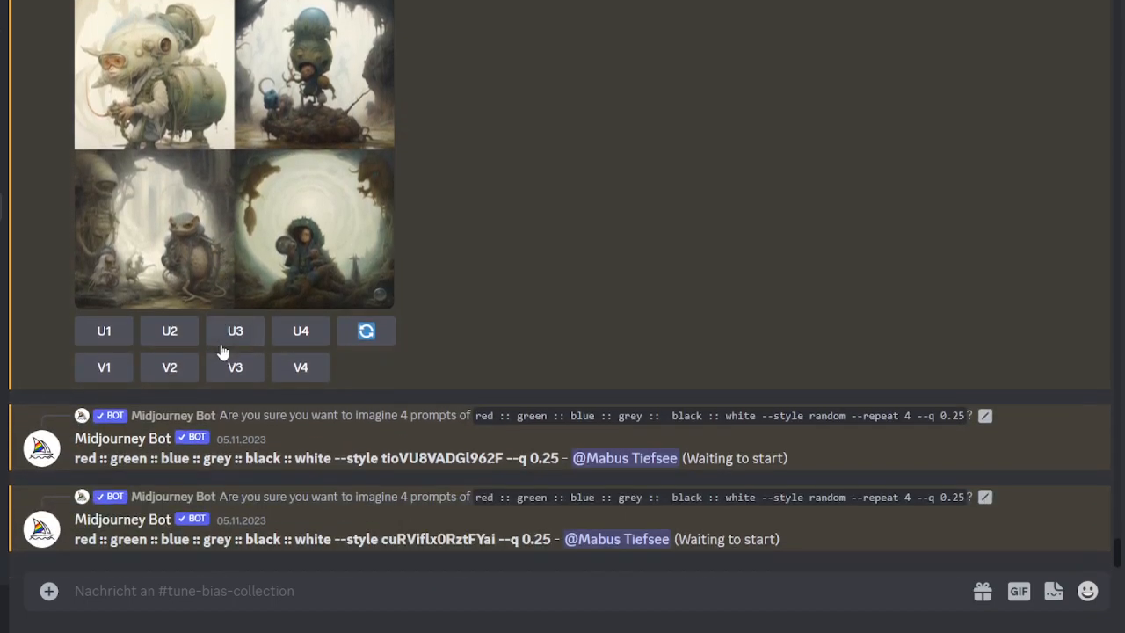
scroll(218, 332, "up", 6)
scroll(218, 334, "up", 15)
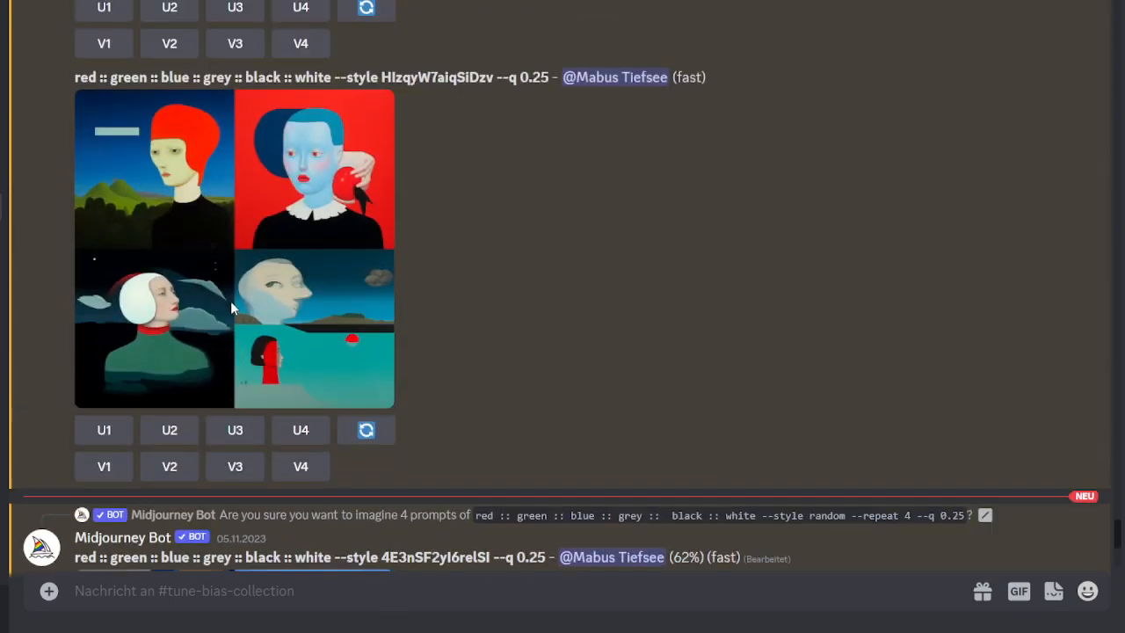
scroll(326, 239, "up", 7)
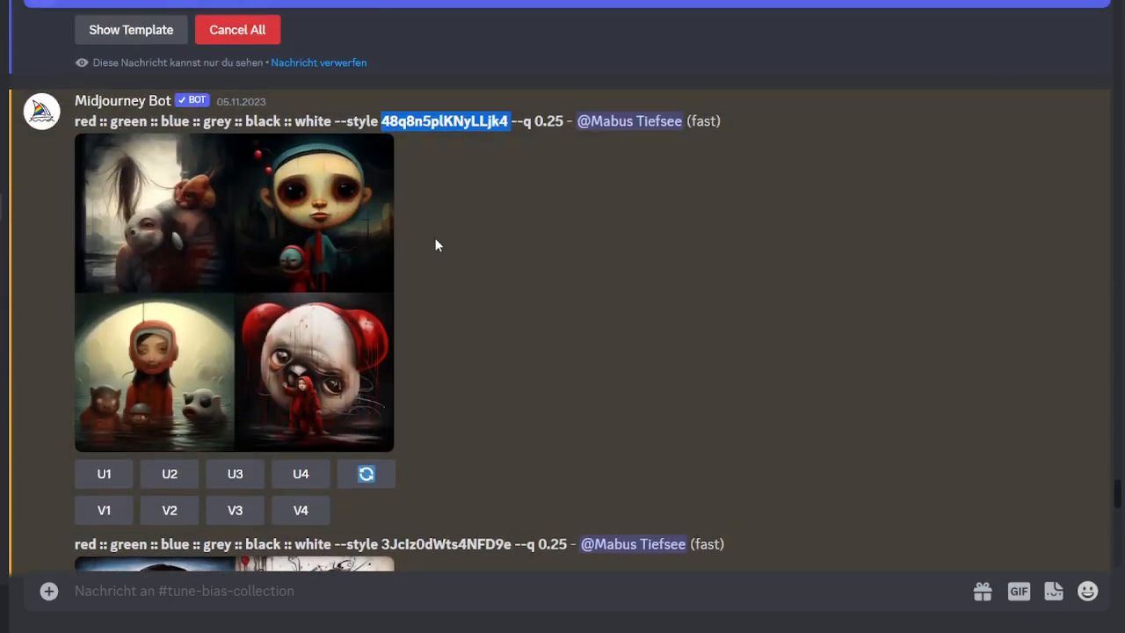
Step: Highlight the "raw" prefix in the style code of an earlier ten-colour prompt and look through the raw-style image grids
scroll(1072, 527, "up", 3)
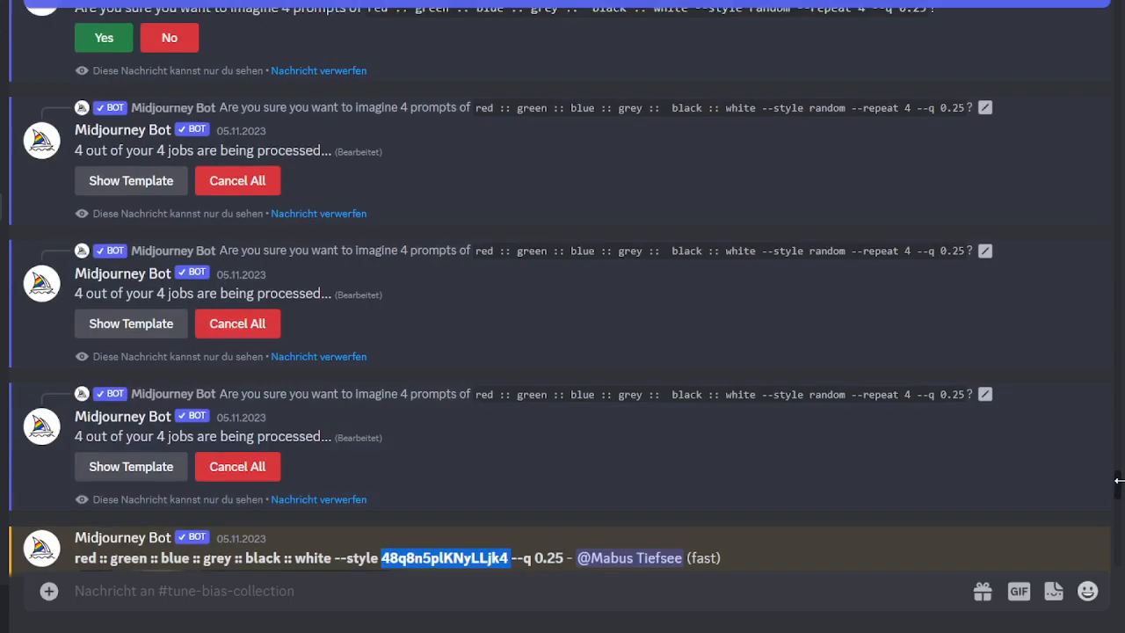
left_click_drag(1116, 487, 1108, 401)
scroll(1098, 395, "up", 5)
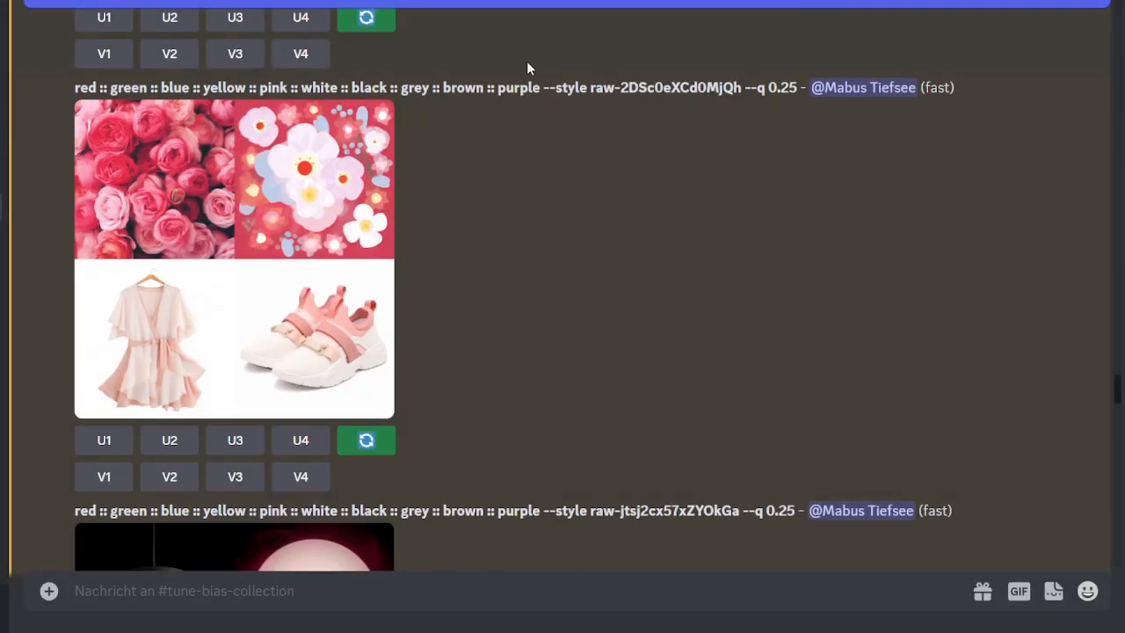
left_click_drag(591, 88, 621, 88)
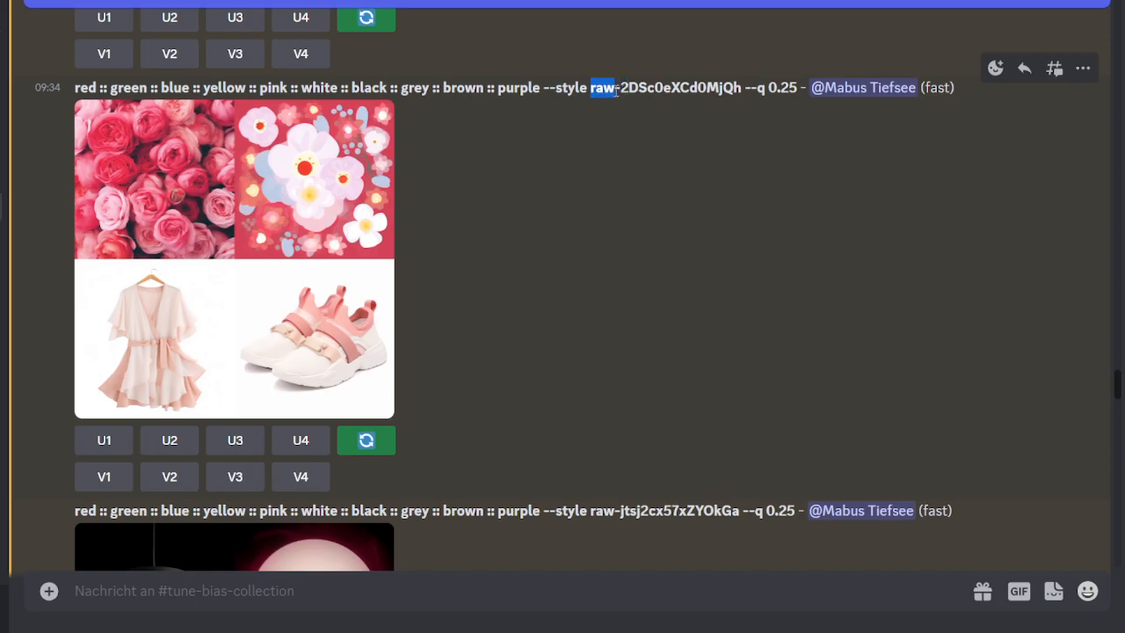
scroll(576, 137, "down", 8)
scroll(576, 137, "up", 15)
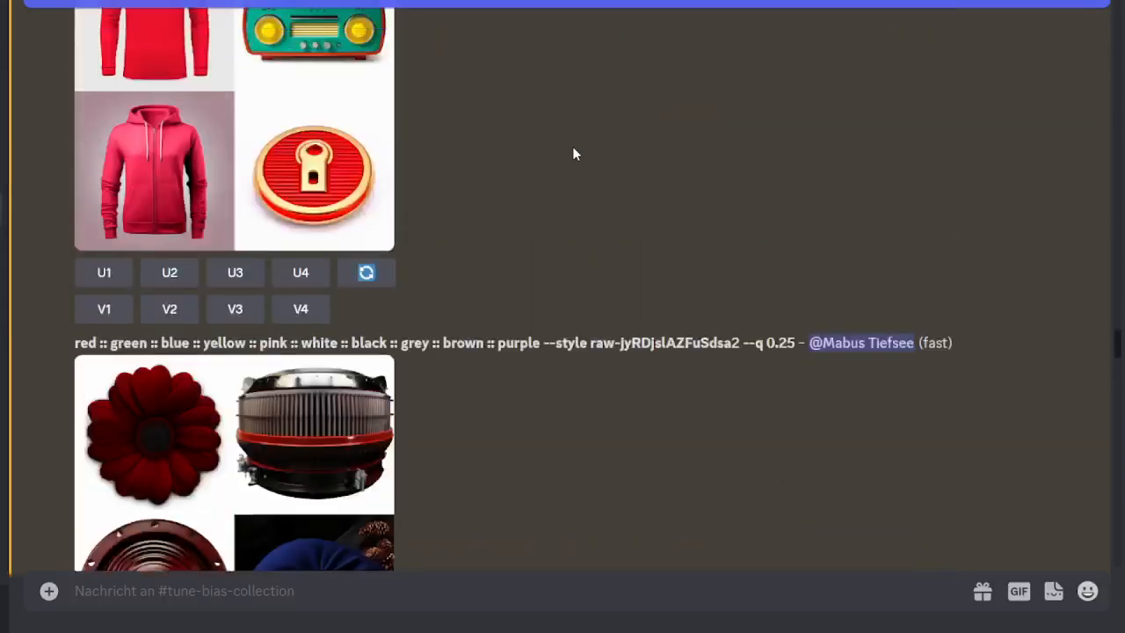
scroll(1112, 334, "up", 2)
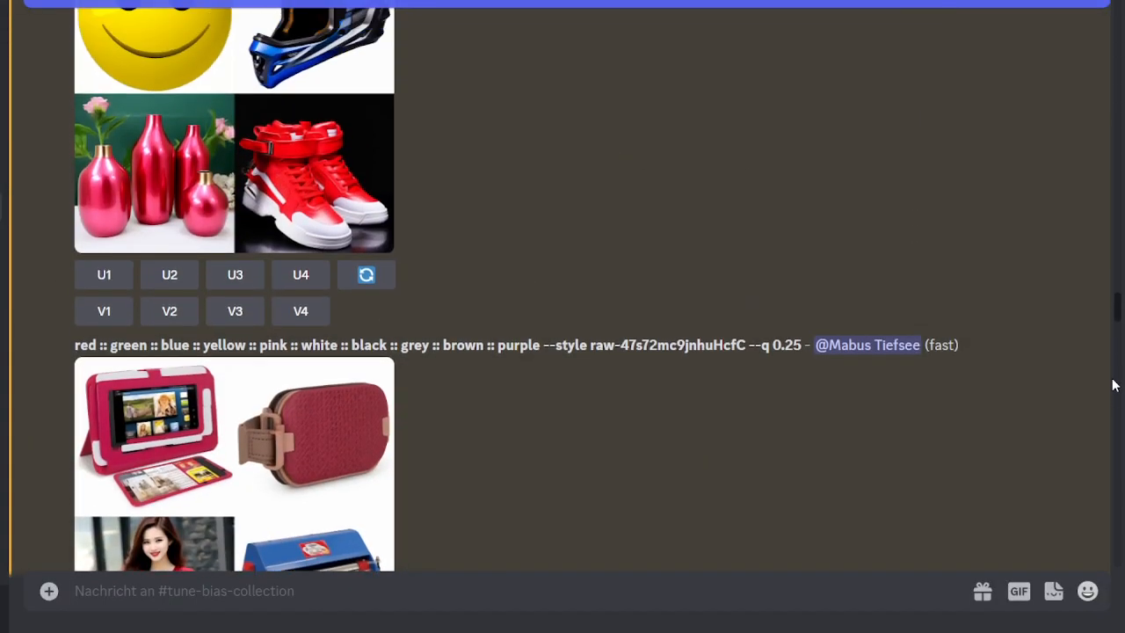
Step: Examine the older image grids whose prompts combine the style code jr3hL8py69x1PS5M with other codes
left_click_drag(1119, 306, 1085, 53)
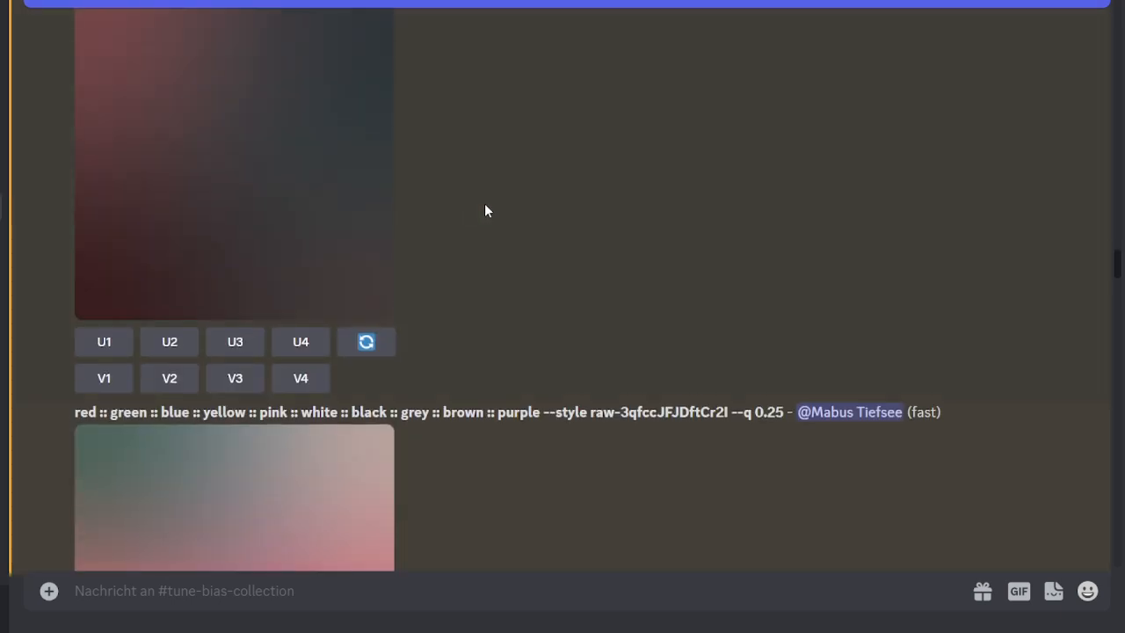
scroll(469, 205, "up", 5)
scroll(473, 207, "up", 20)
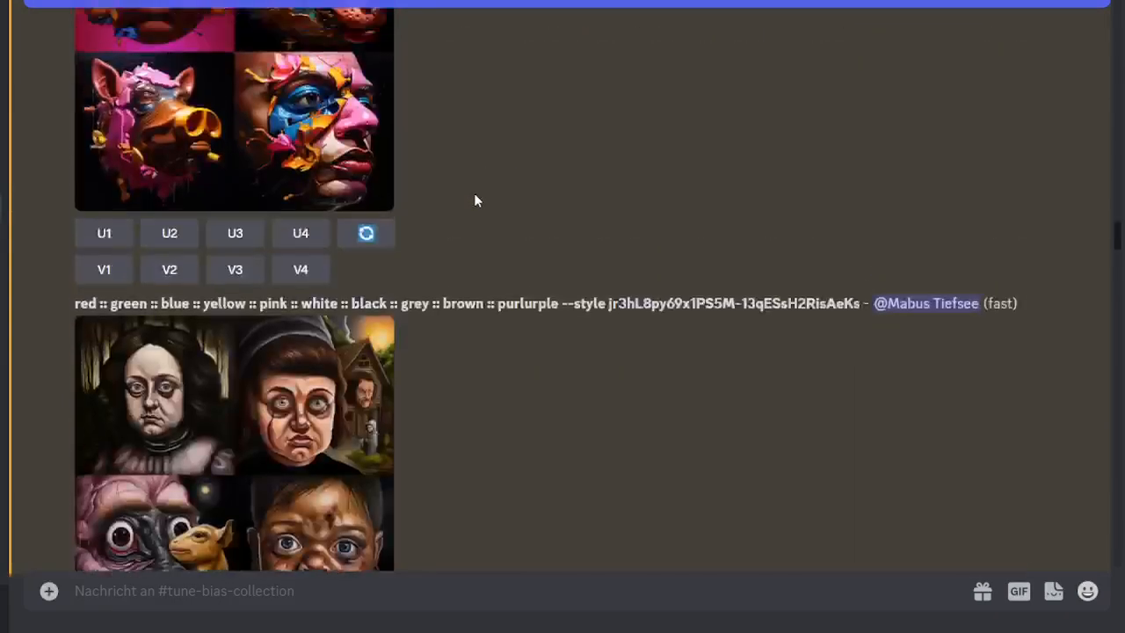
scroll(479, 200, "up", 20)
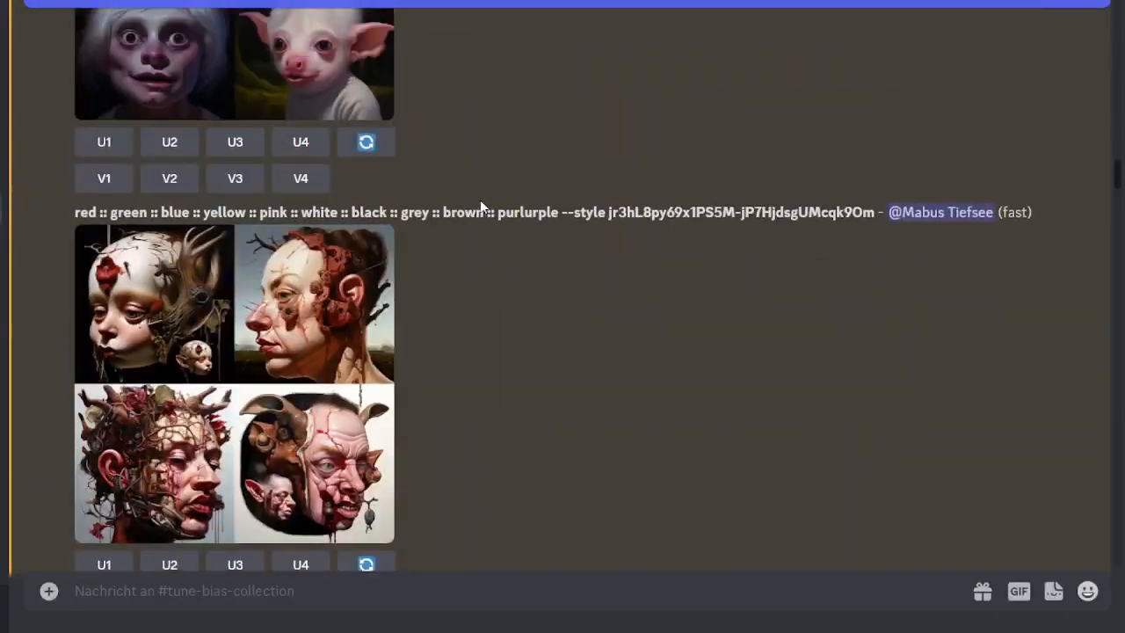
scroll(489, 217, "up", 20)
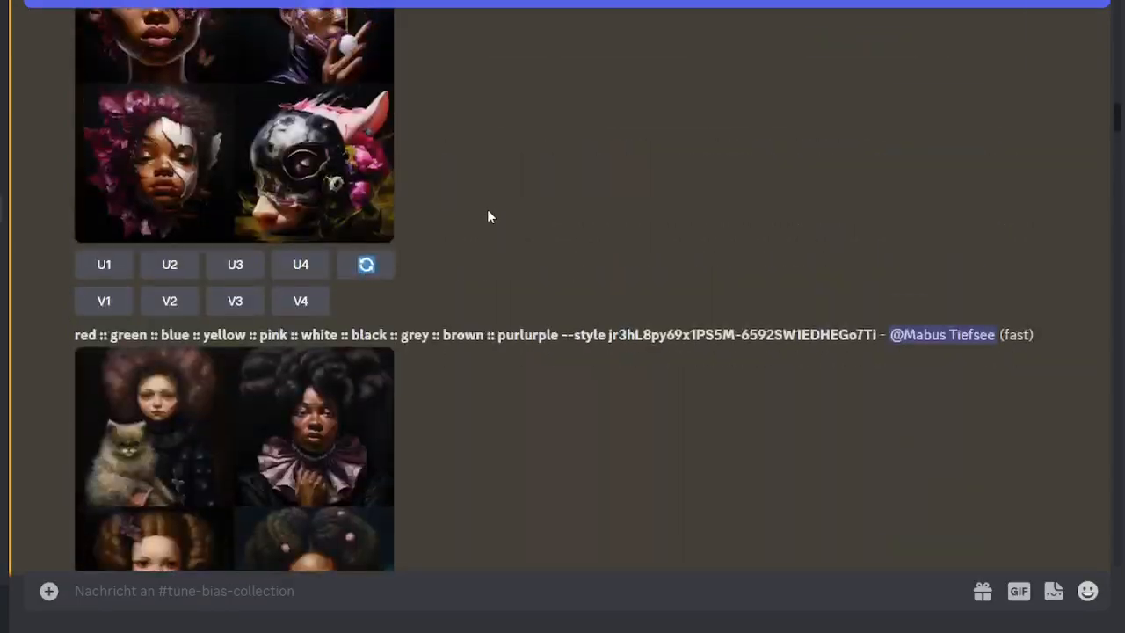
scroll(523, 211, "up", 20)
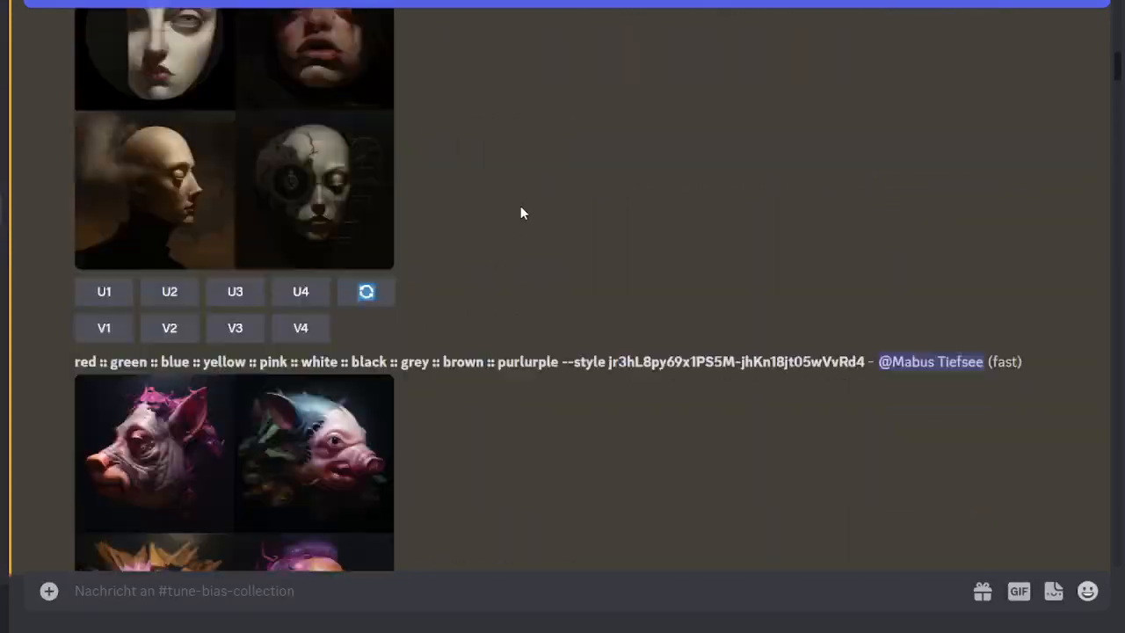
scroll(525, 219, "up", 20)
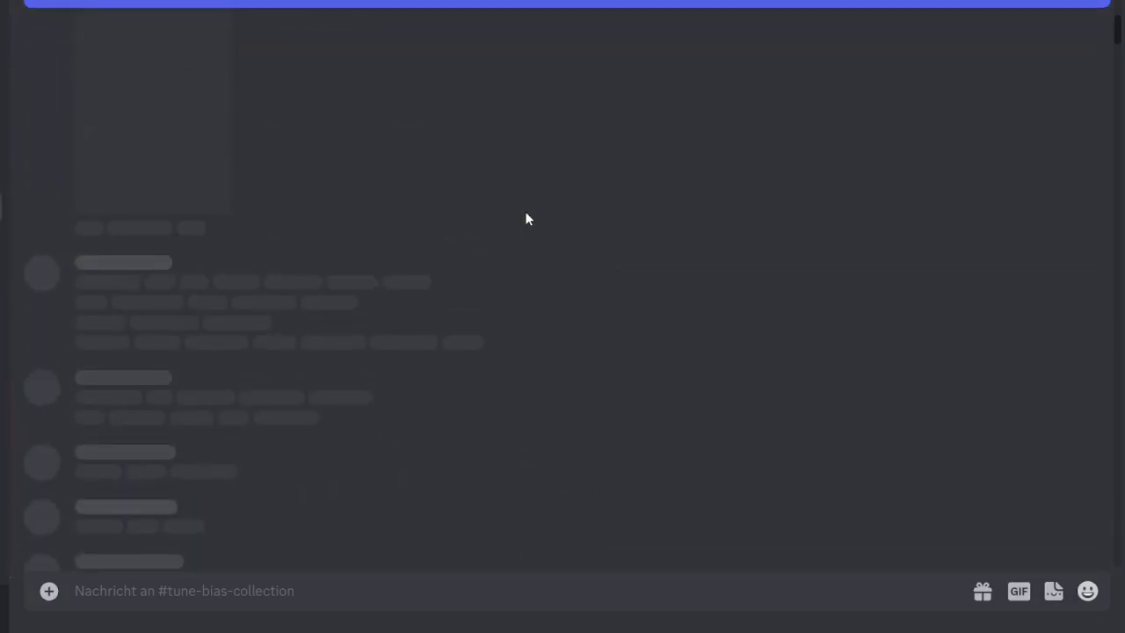
scroll(574, 236, "up", 20)
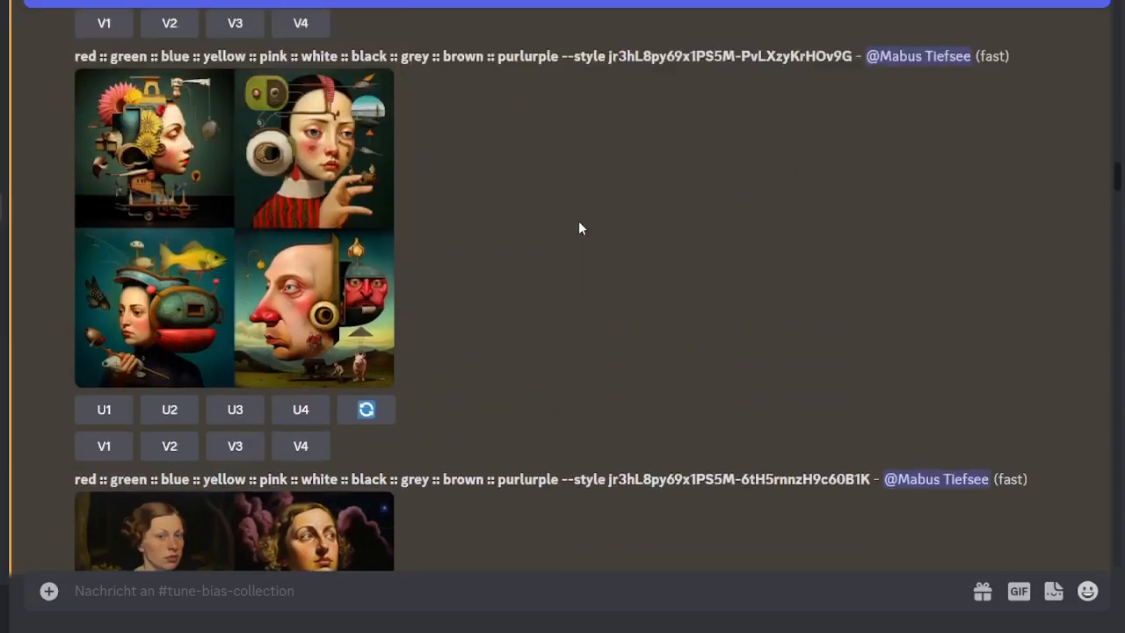
scroll(584, 228, "up", 20)
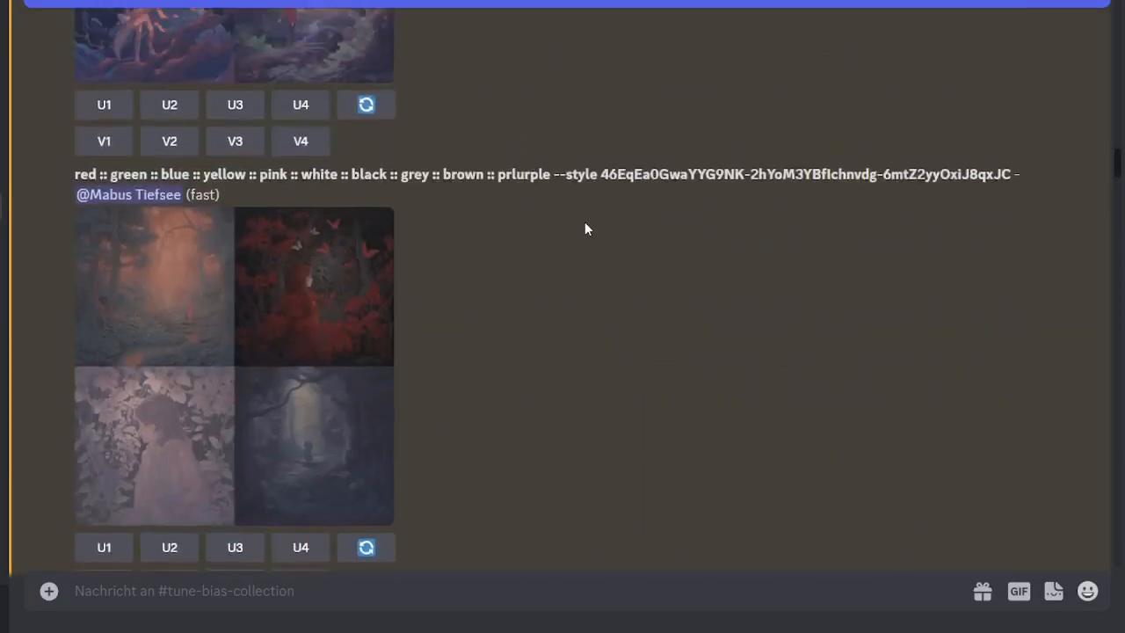
Step: Find the grid with the glowing purple-blue sky landscape and highlight the full combined style code in its prompt
scroll(619, 220, "down", 5)
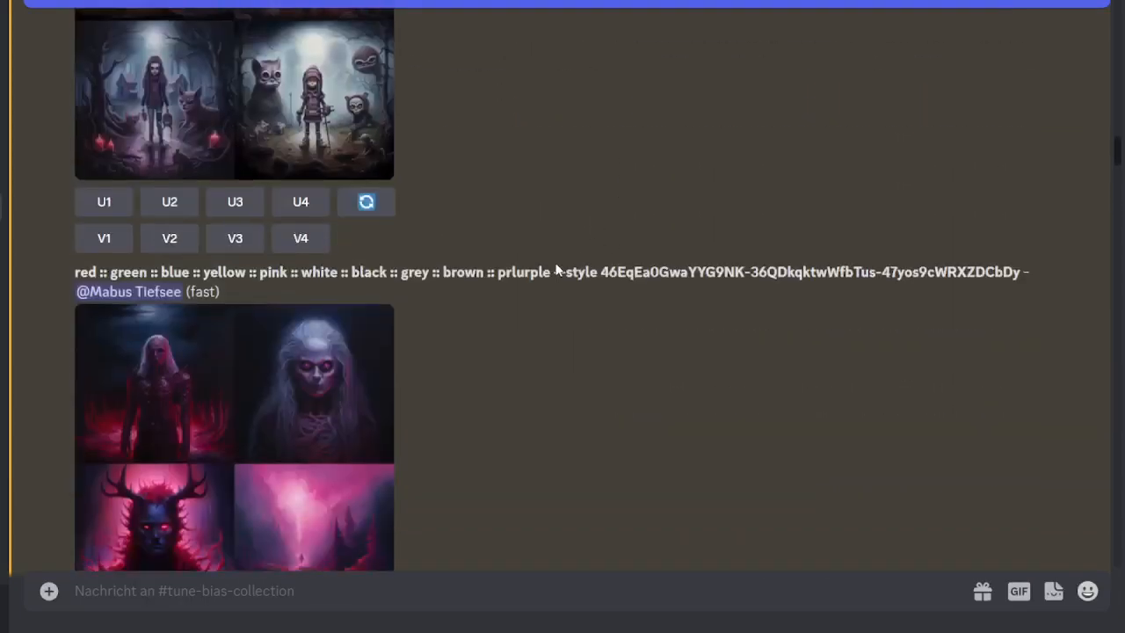
scroll(290, 317, "down", 10)
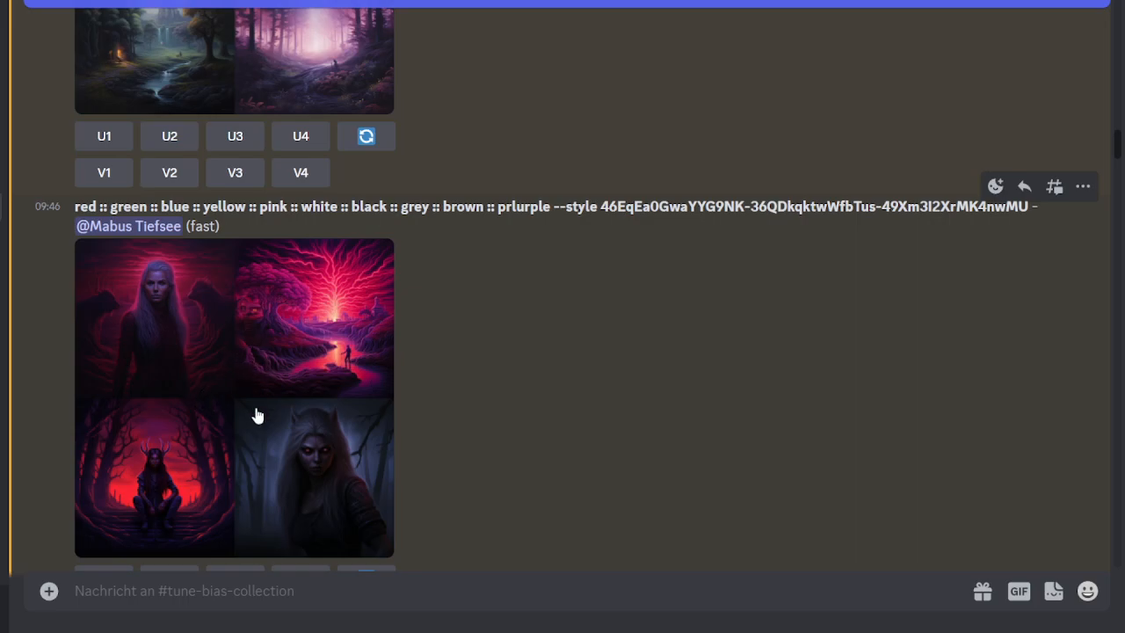
scroll(246, 322, "up", 10)
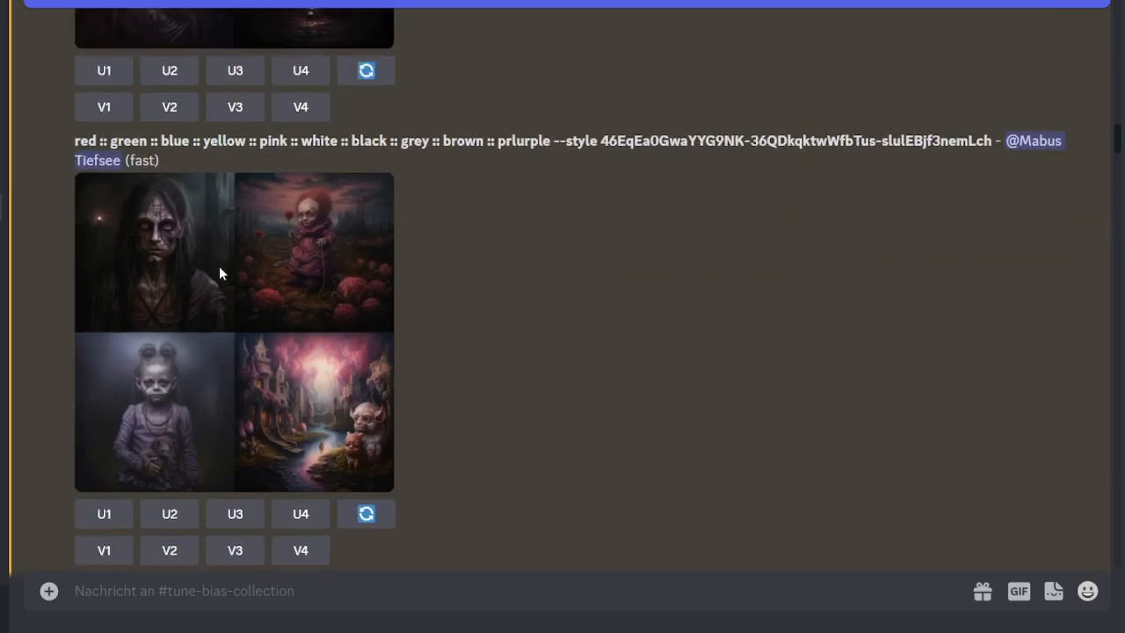
scroll(205, 280, "up", 10)
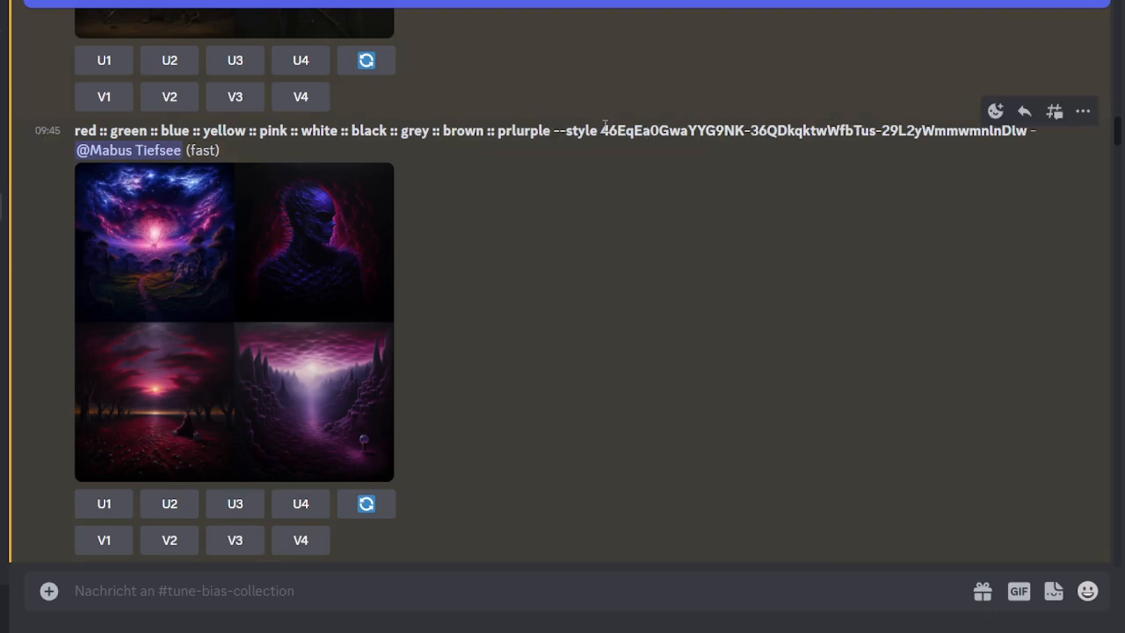
left_click_drag(596, 130, 1027, 130)
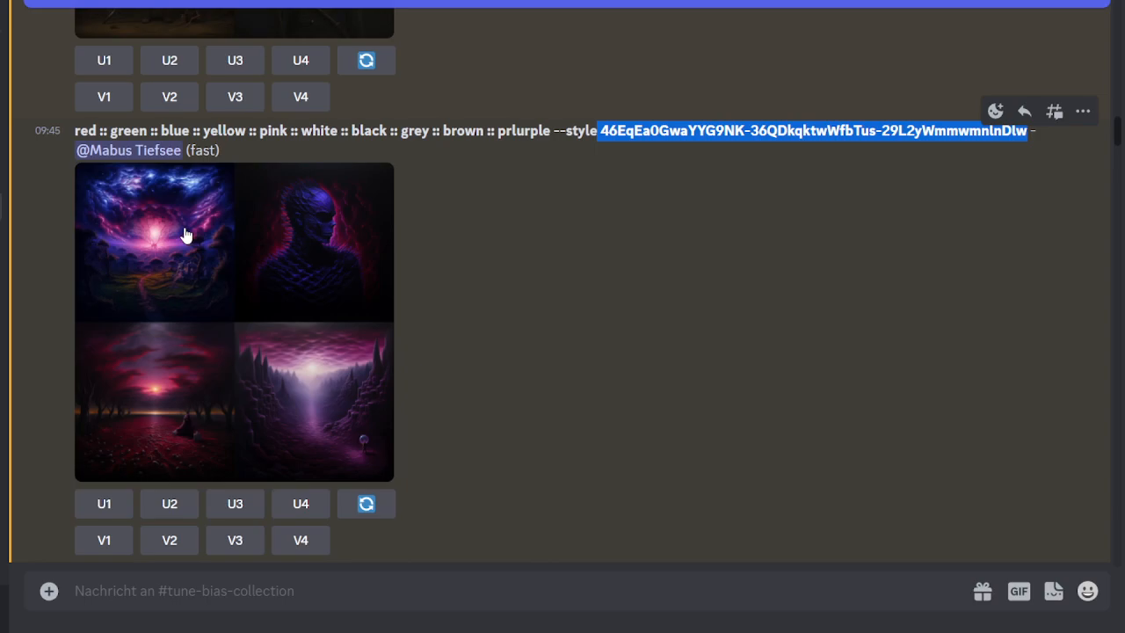
Step: Compare the image grids whose three-part style codes begin with 46EqEa0GwaYYG9NK-36QDkqktwWfbTus
scroll(216, 250, "up", 15)
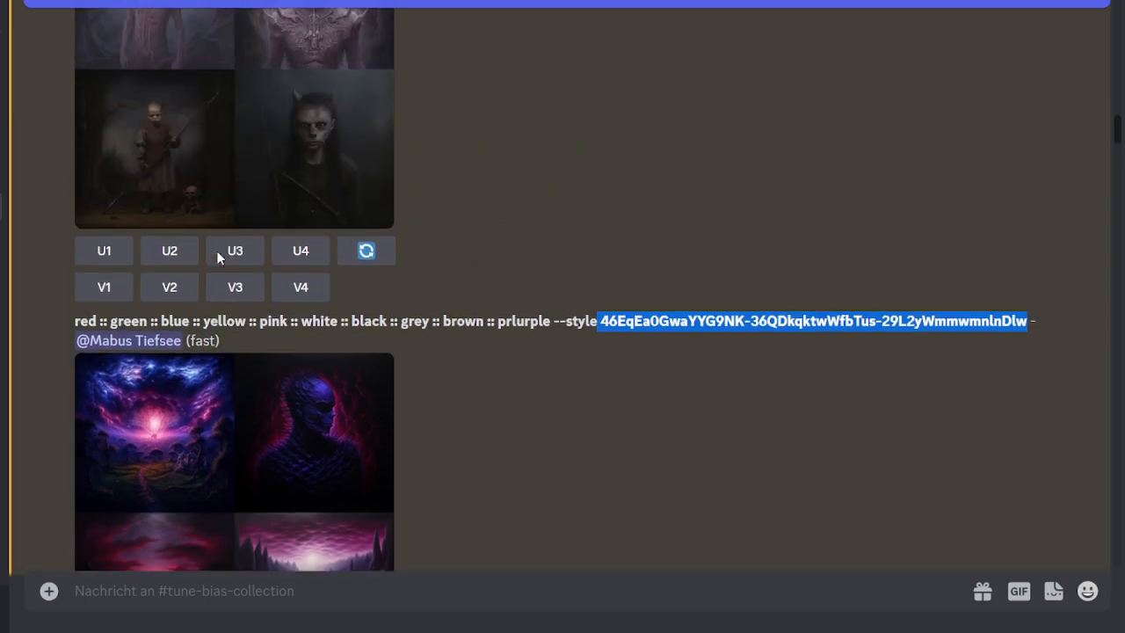
scroll(235, 237, "up", 15)
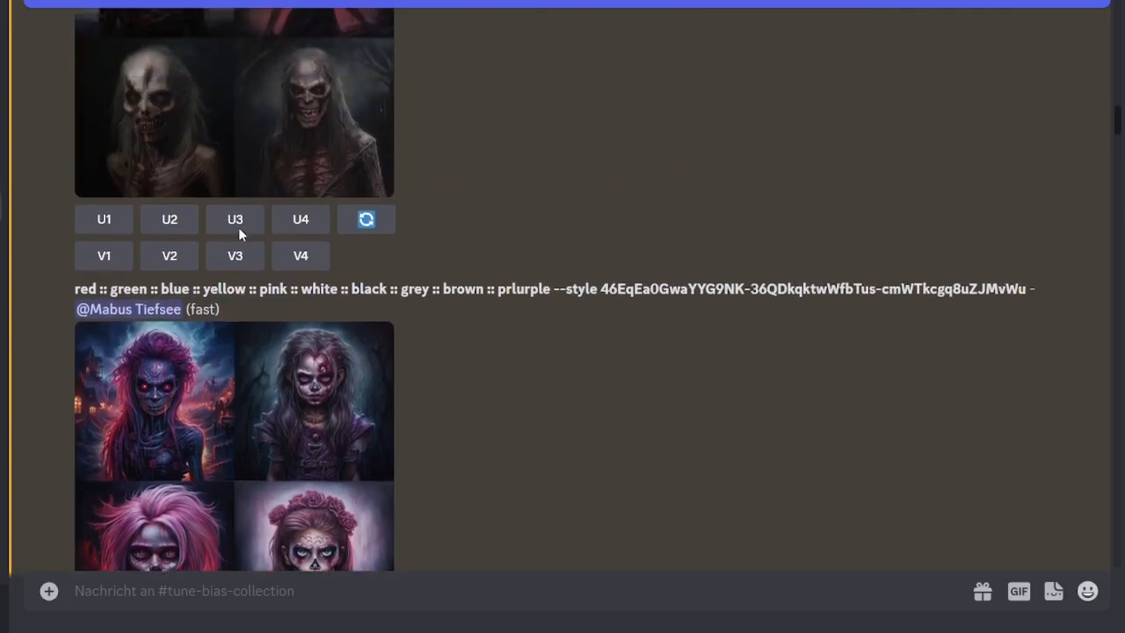
scroll(270, 215, "up", 15)
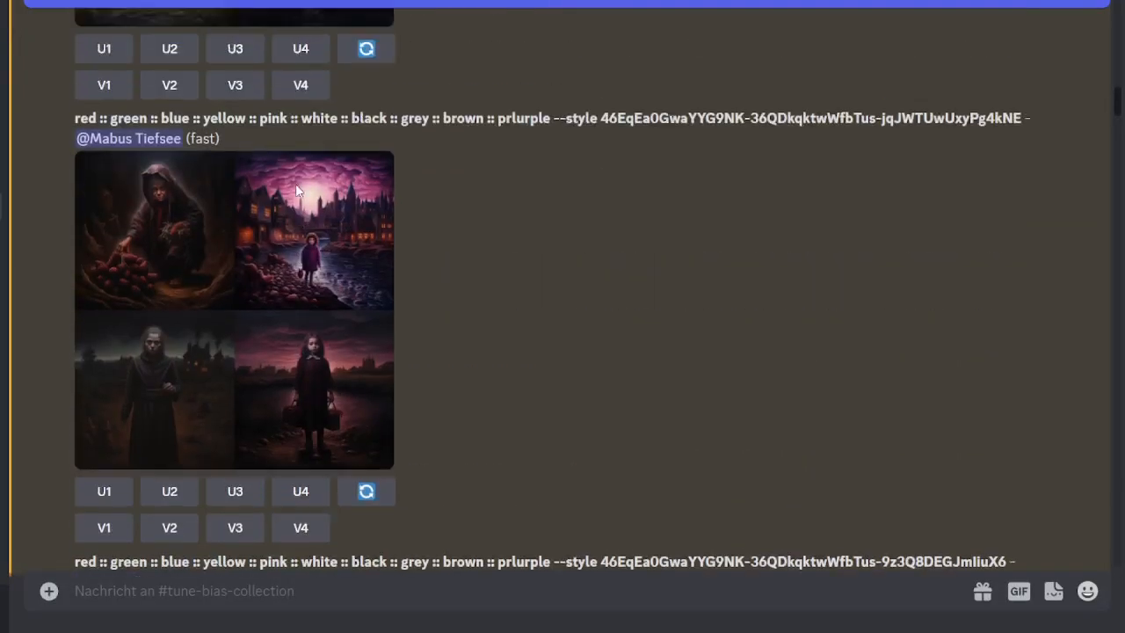
scroll(303, 204, "down", 4)
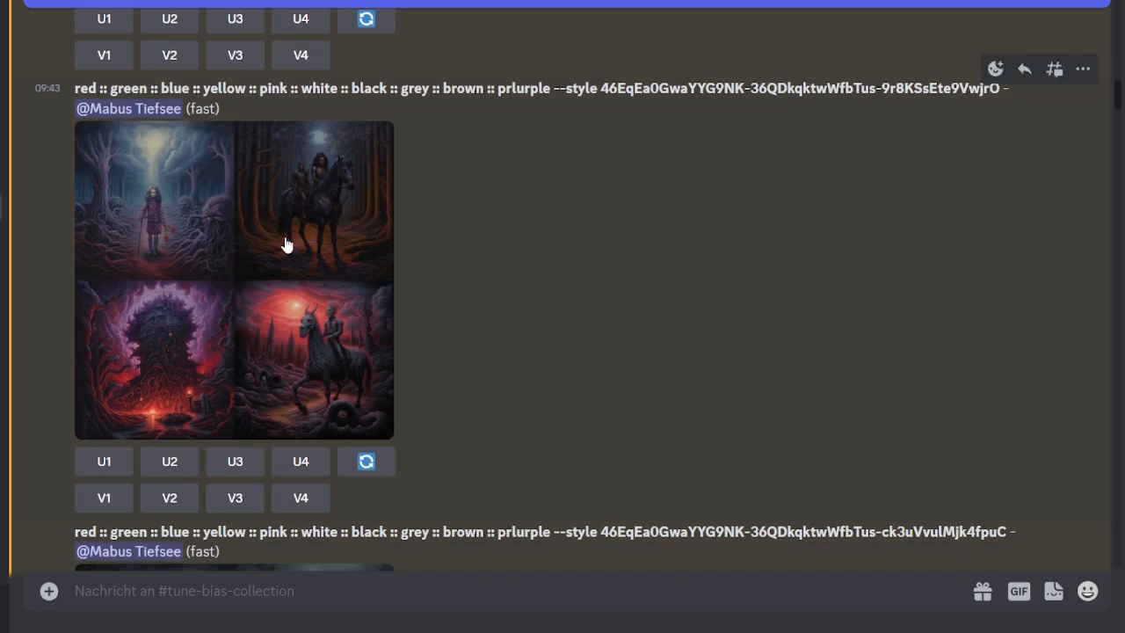
scroll(249, 258, "up", 6)
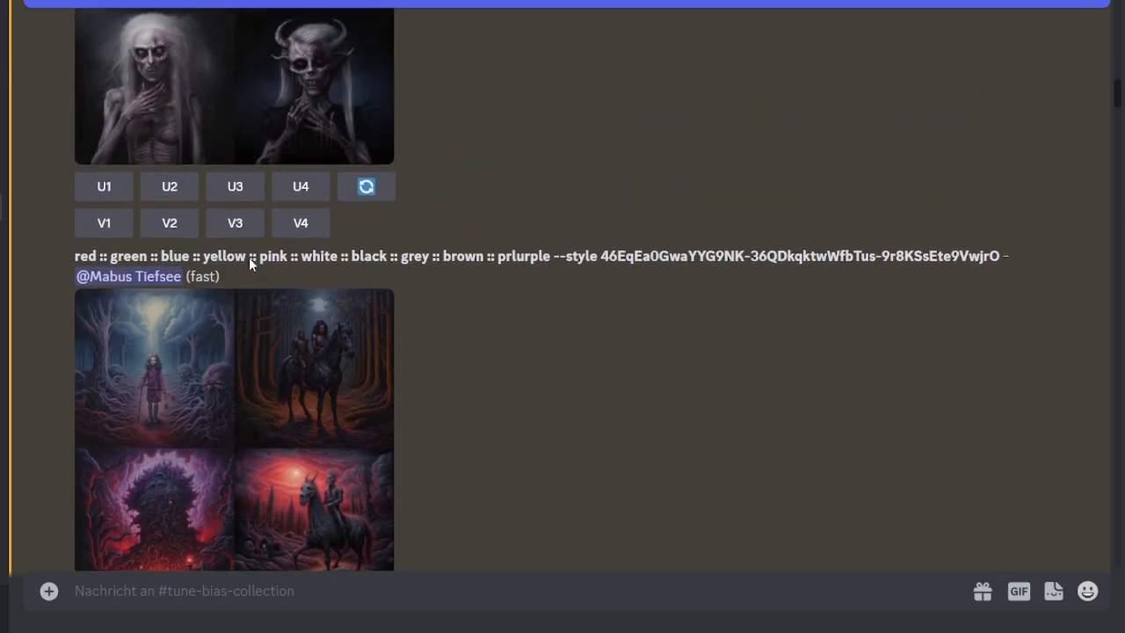
scroll(249, 258, "down", 6)
scroll(339, 220, "up", 12)
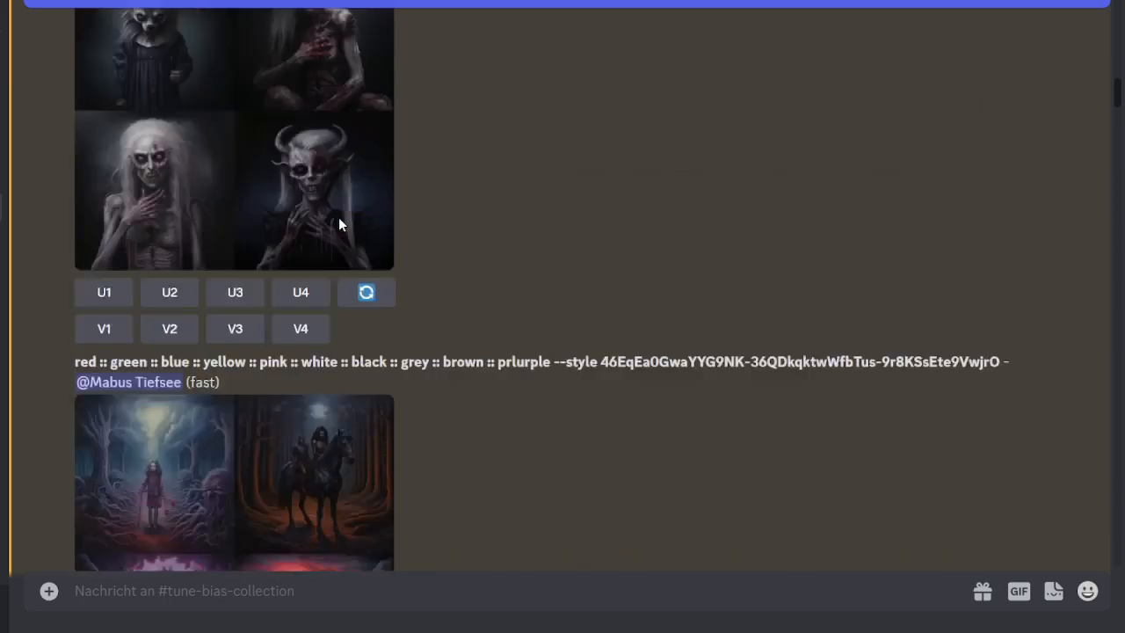
scroll(437, 130, "up", 15)
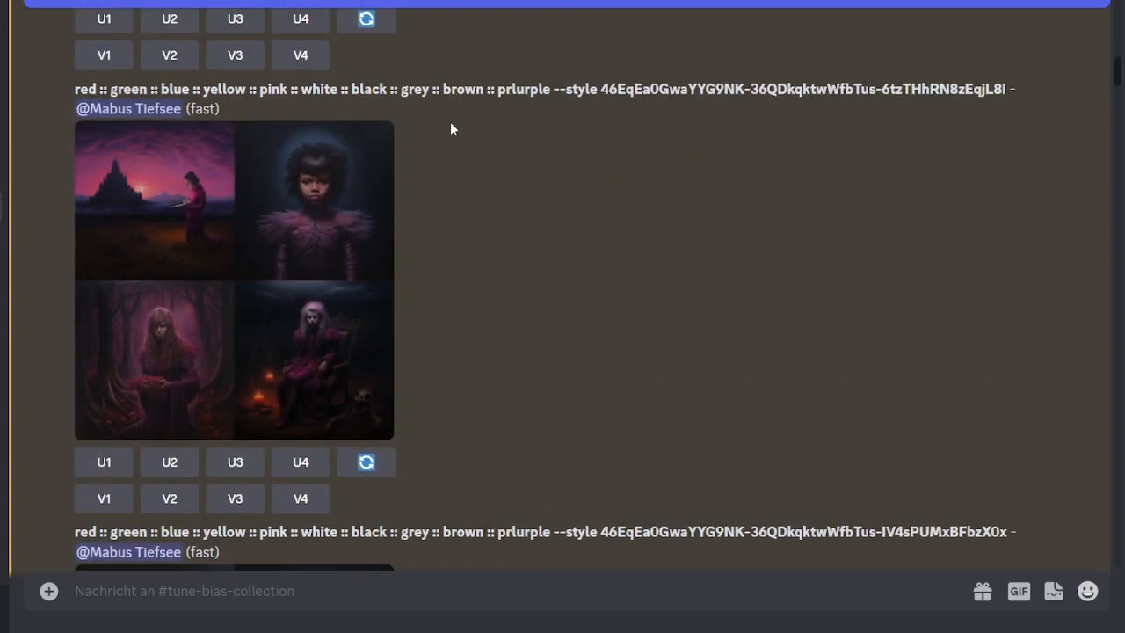
scroll(569, 139, "up", 10)
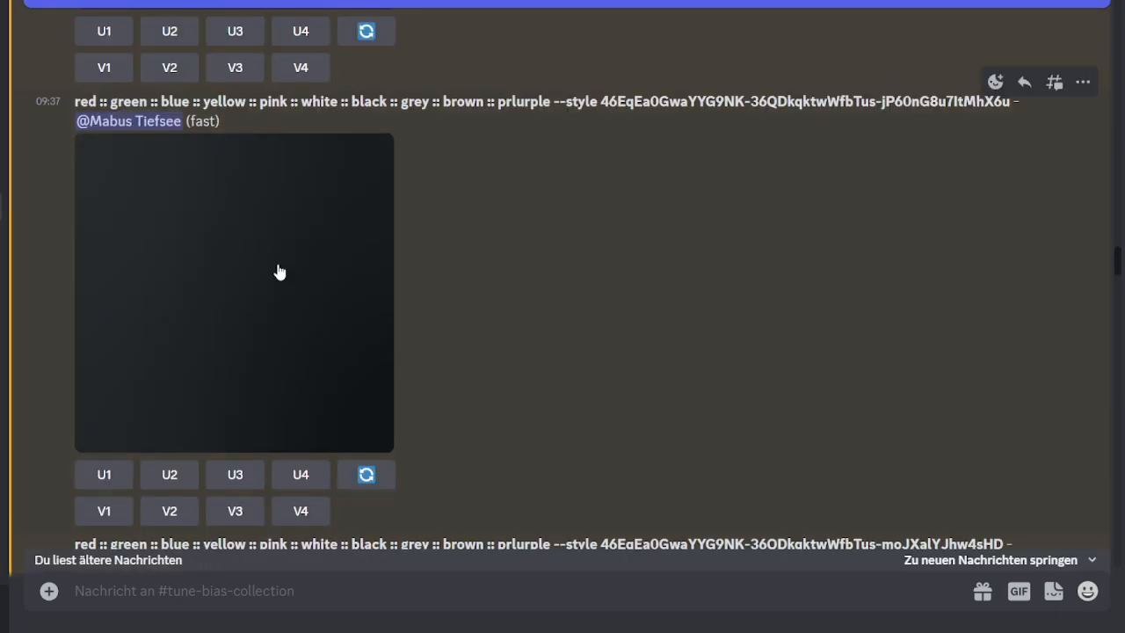
scroll(416, 241, "up", 6)
scroll(492, 254, "down", 10)
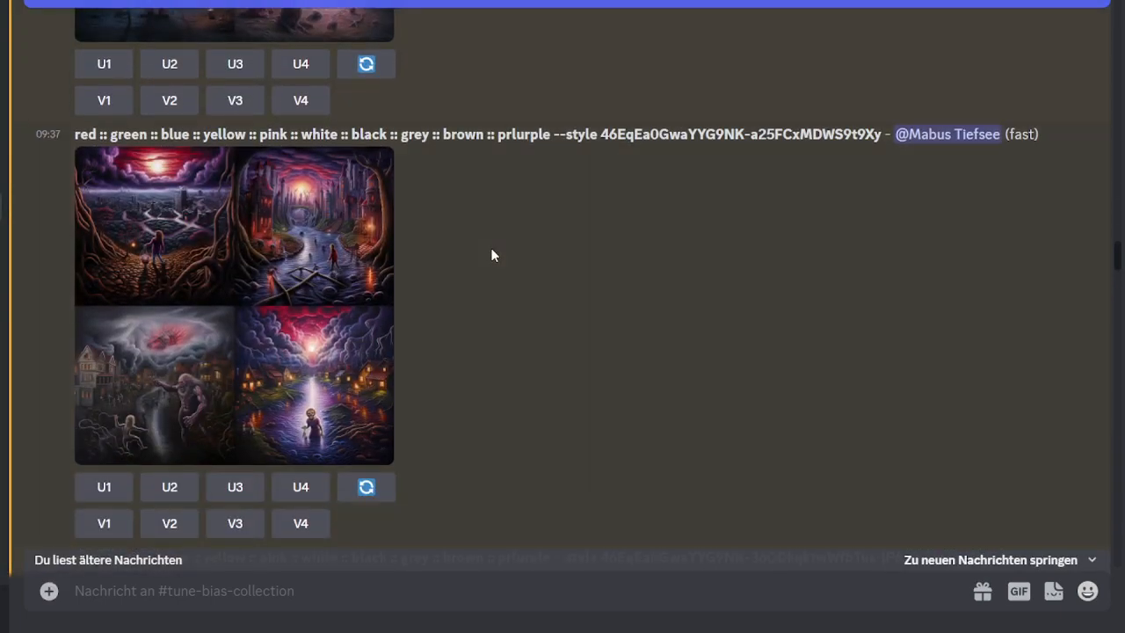
Step: Examine the older image grids, comparing the looks from two-part, long chained and single style codes
scroll(466, 214, "up", 15)
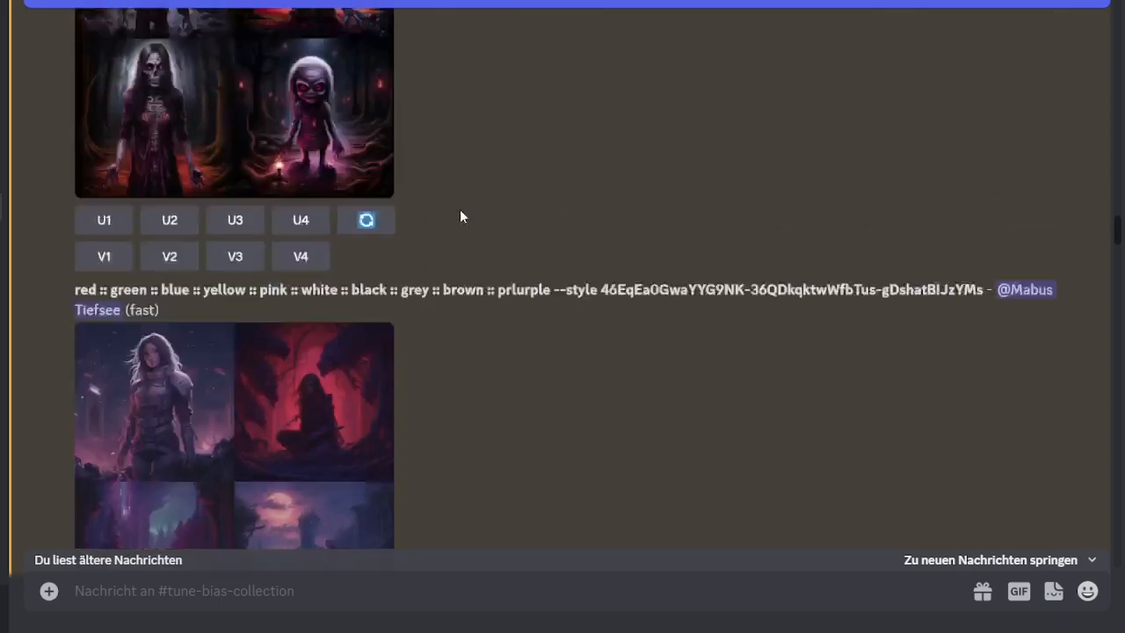
scroll(452, 211, "down", 20)
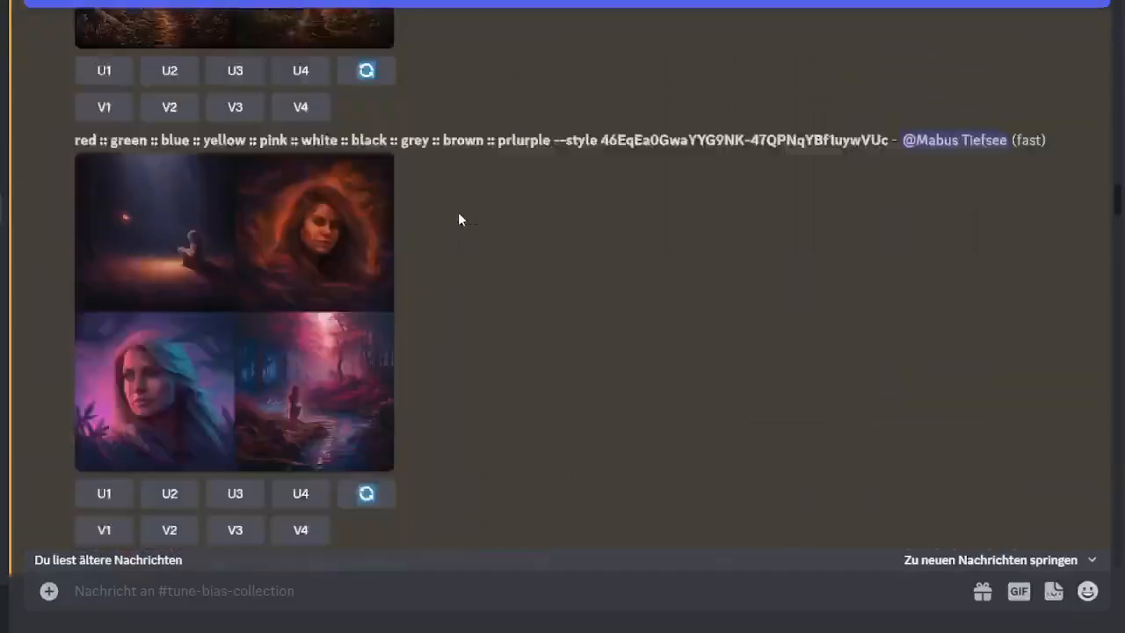
scroll(465, 208, "up", 15)
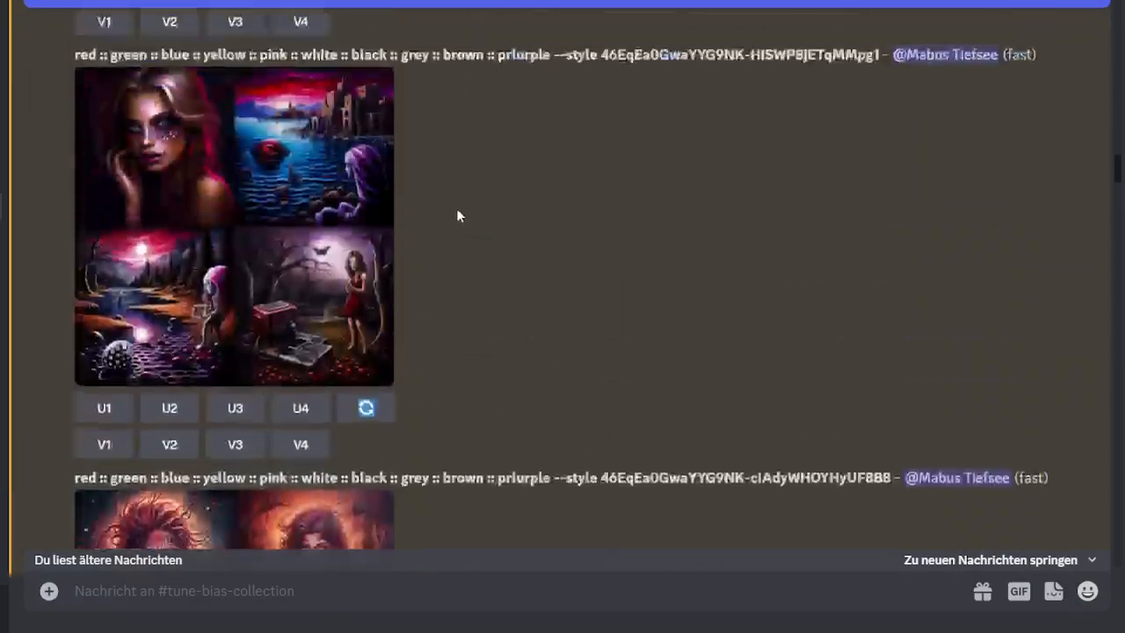
scroll(450, 211, "up", 15)
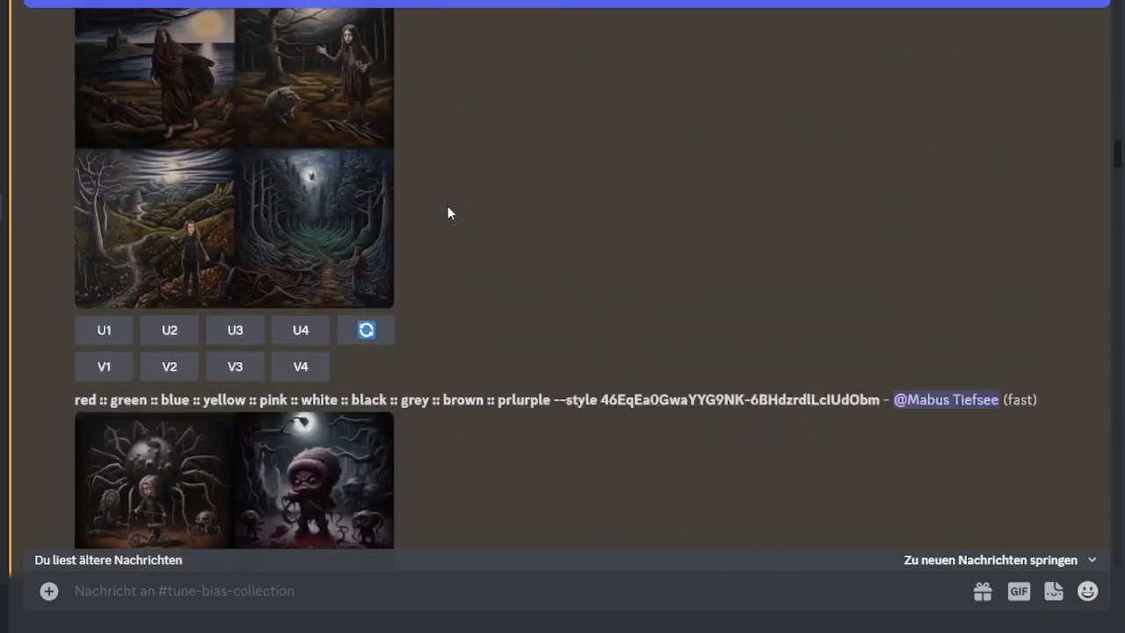
scroll(451, 196, "down", 5)
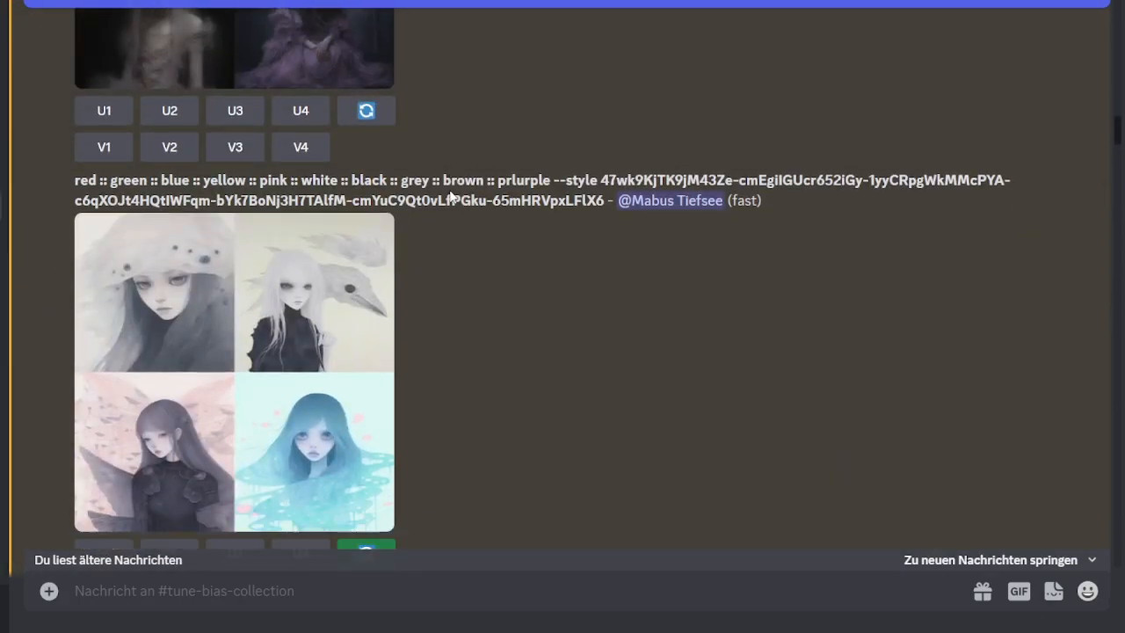
scroll(454, 187, "up", 10)
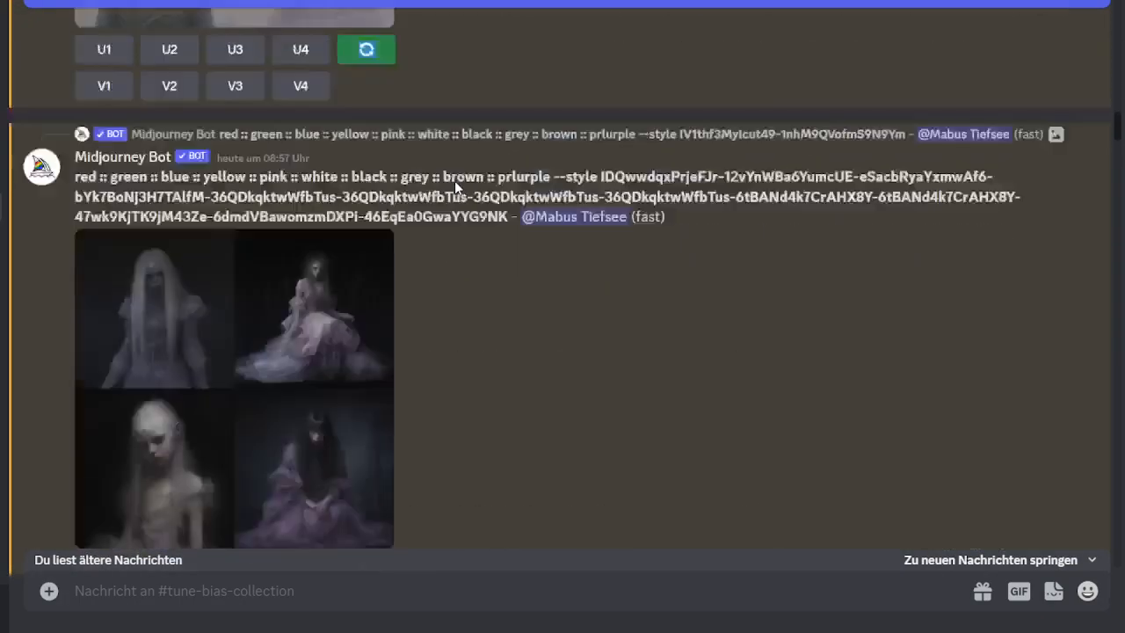
scroll(448, 191, "up", 10)
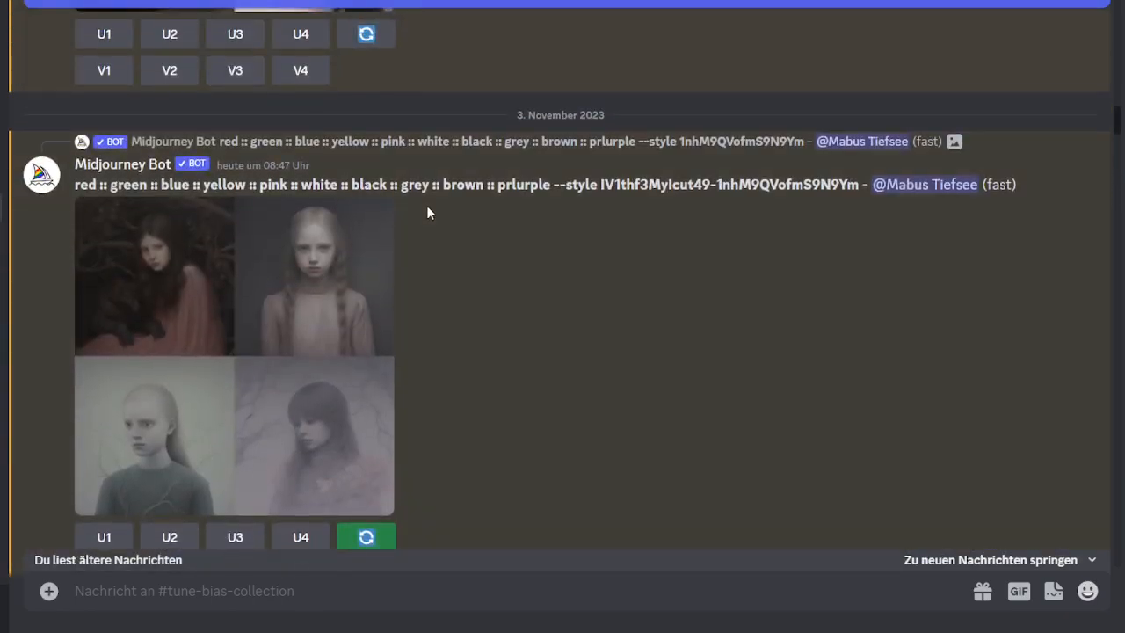
scroll(440, 195, "up", 10)
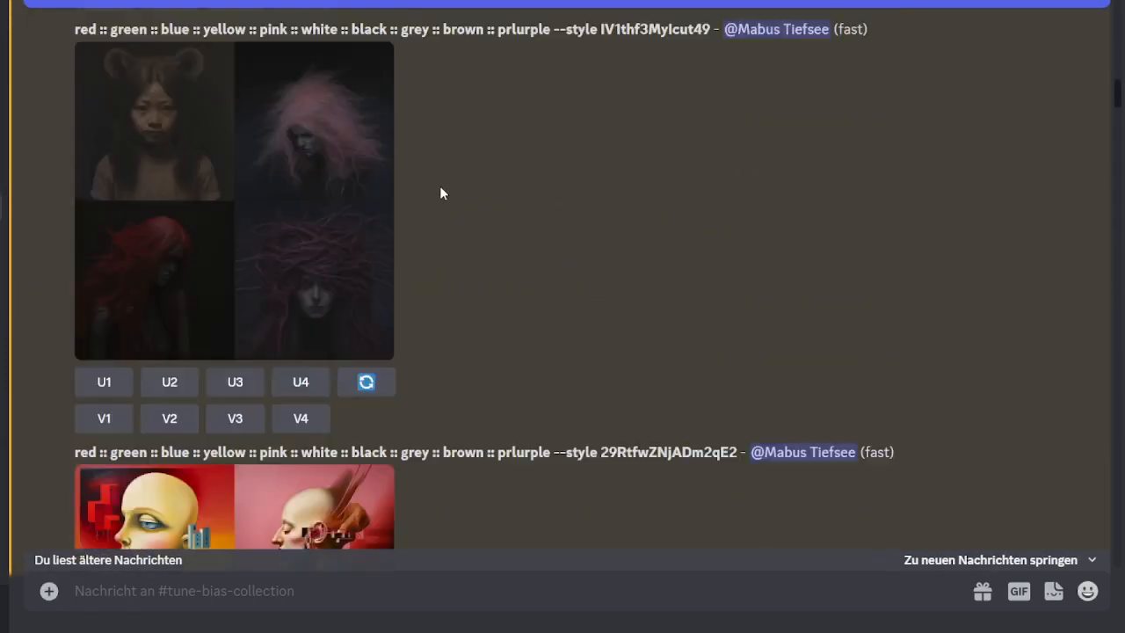
Step: Examine the older colour-only image grids, comparing the looks that their single style codes produce
scroll(460, 177, "up", 10)
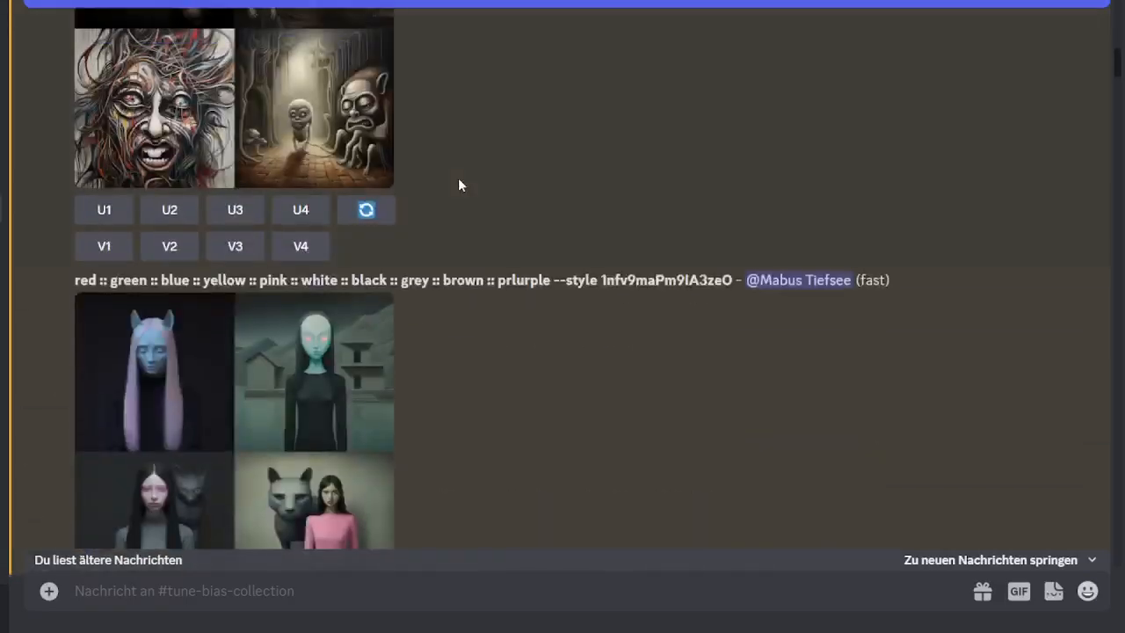
scroll(467, 180, "up", 10)
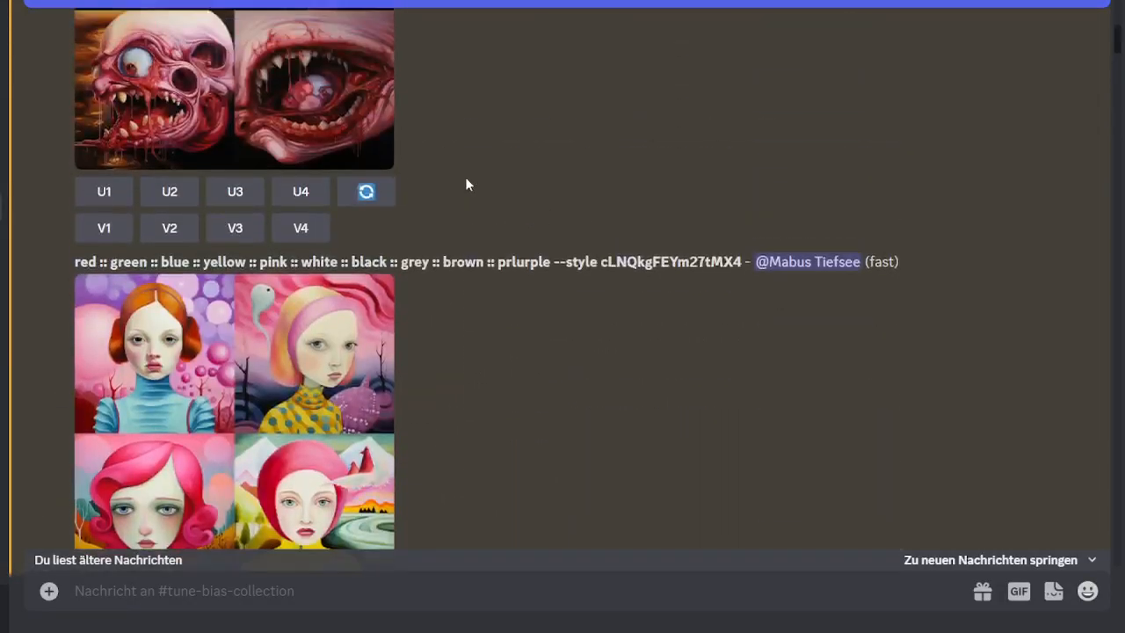
scroll(466, 184, "up", 10)
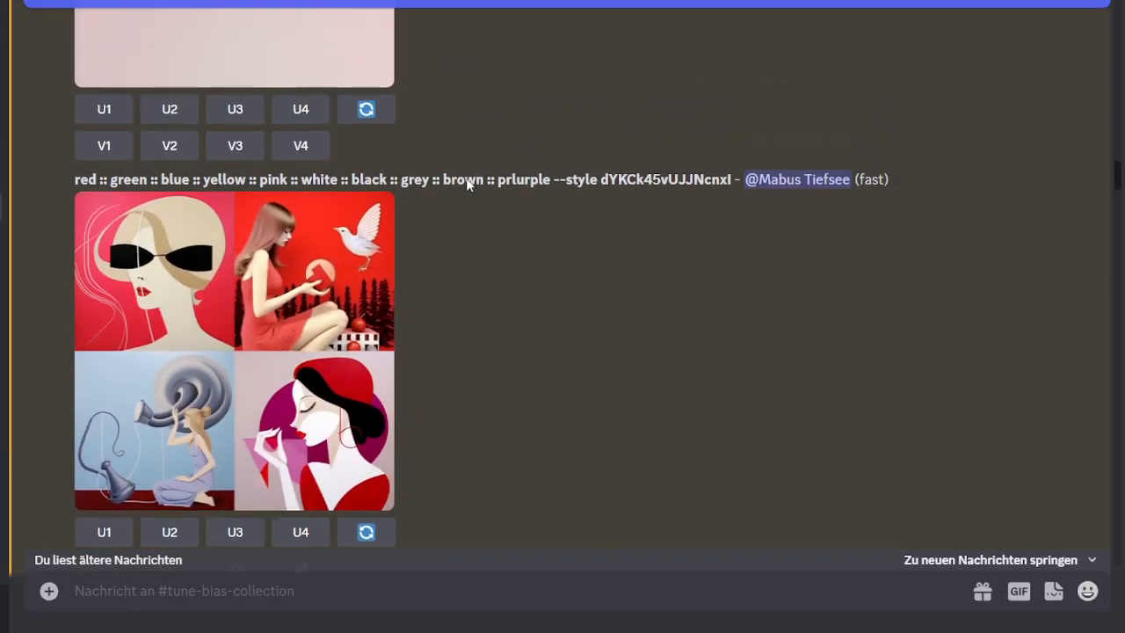
scroll(465, 180, "up", 10)
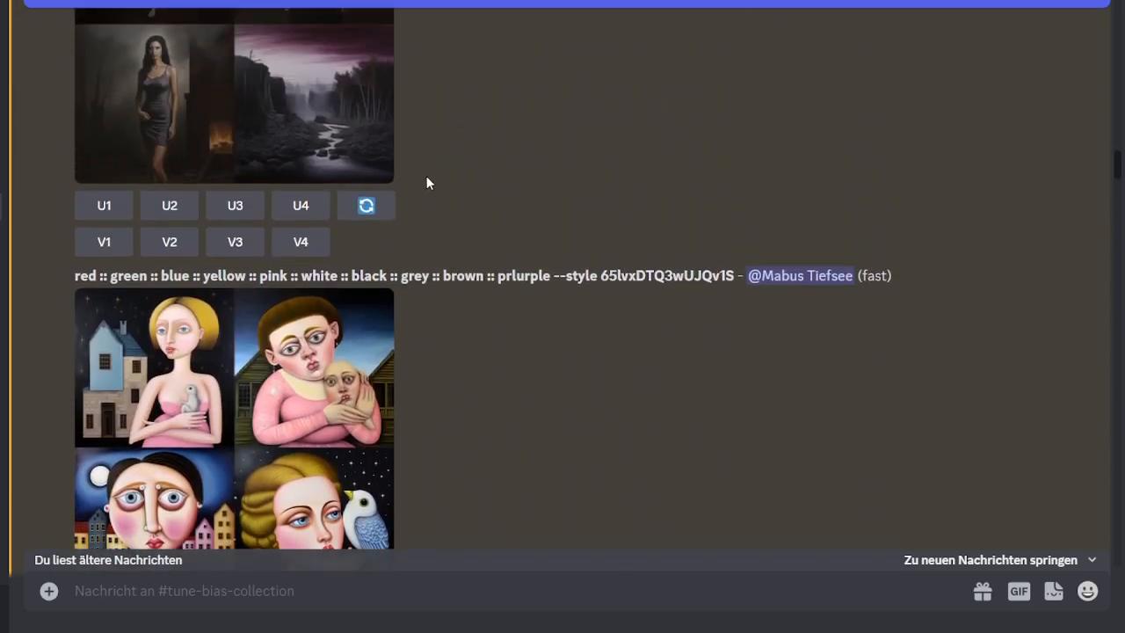
scroll(424, 178, "up", 10)
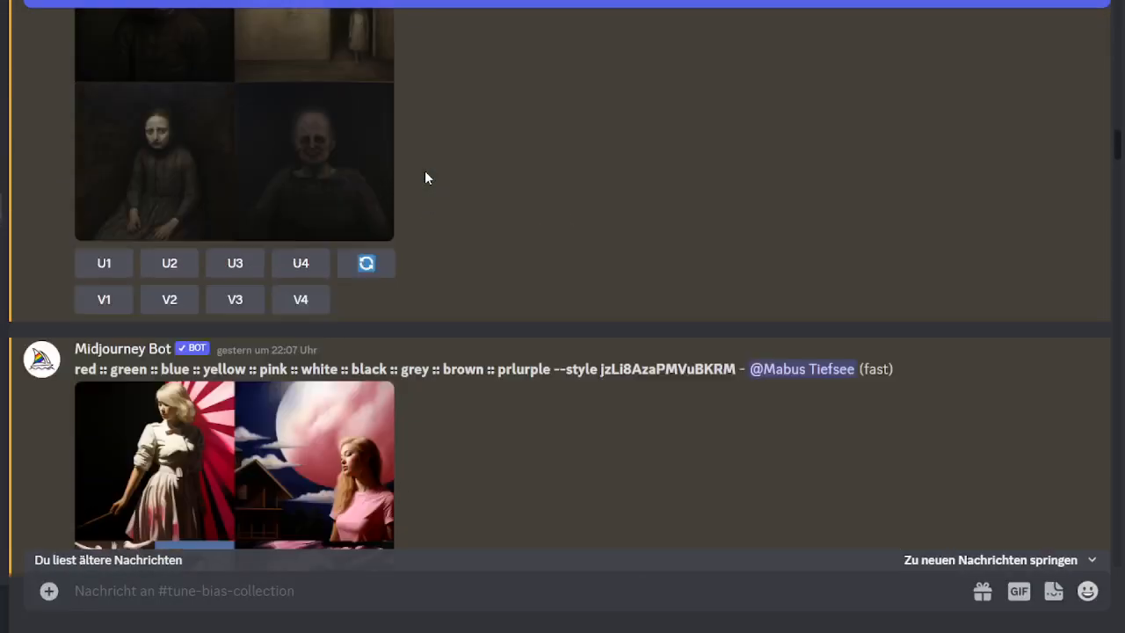
scroll(417, 179, "up", 10)
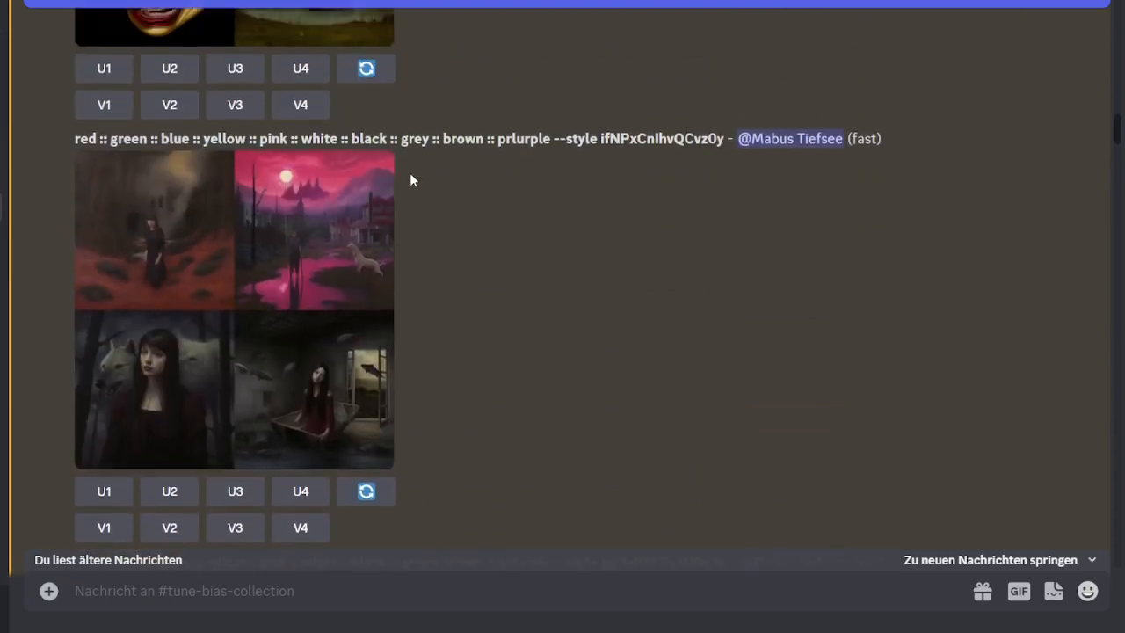
scroll(408, 179, "up", 10)
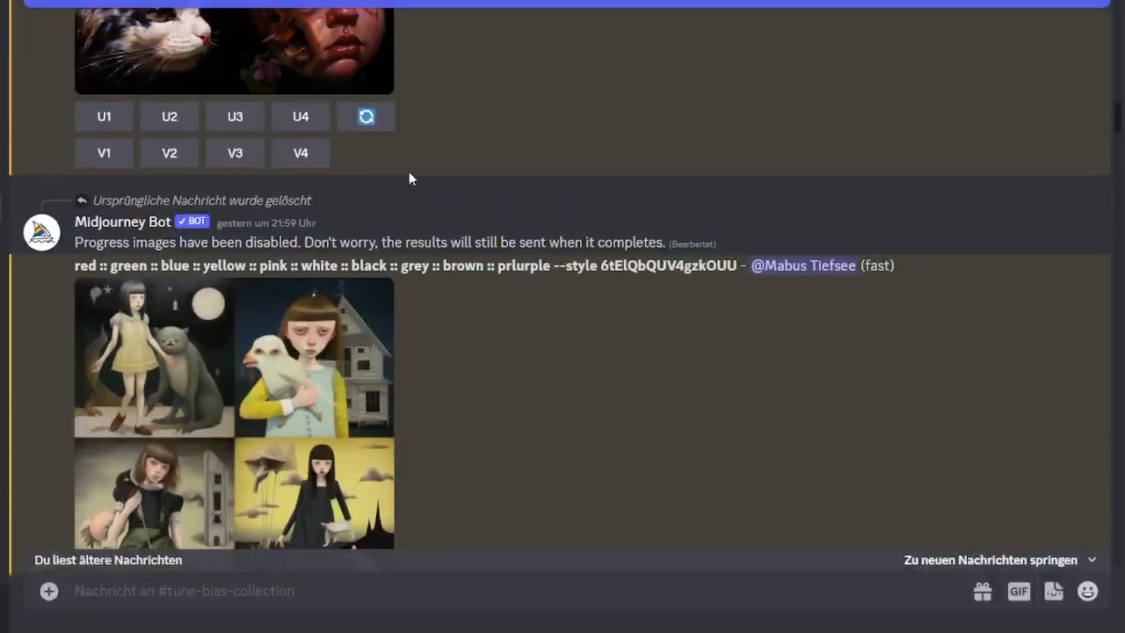
scroll(410, 178, "up", 10)
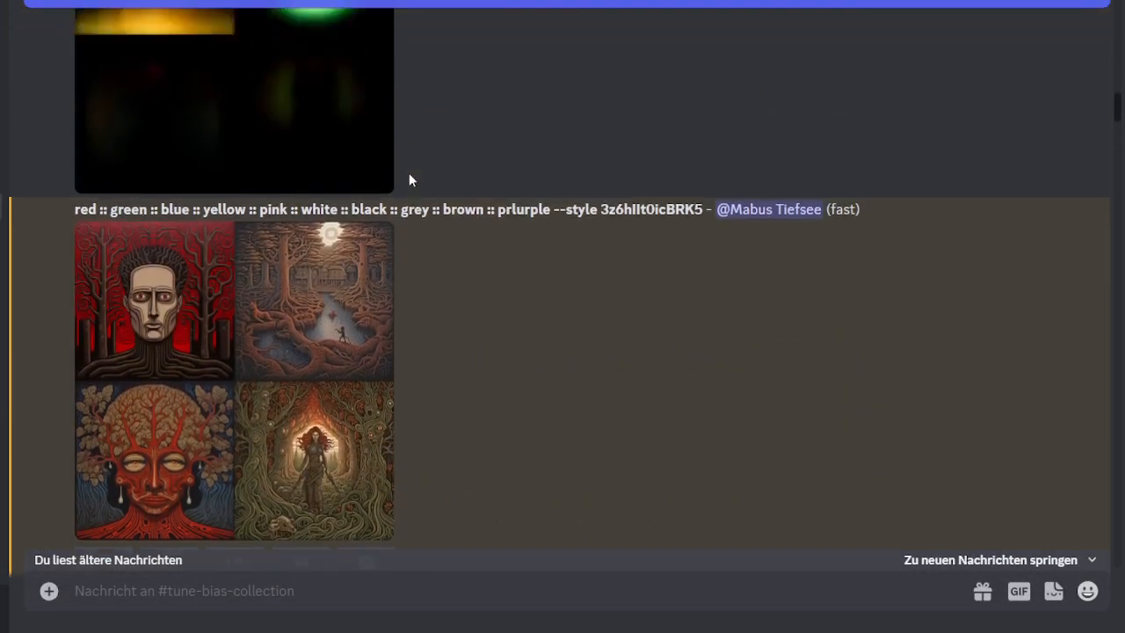
scroll(408, 179, "up", 10)
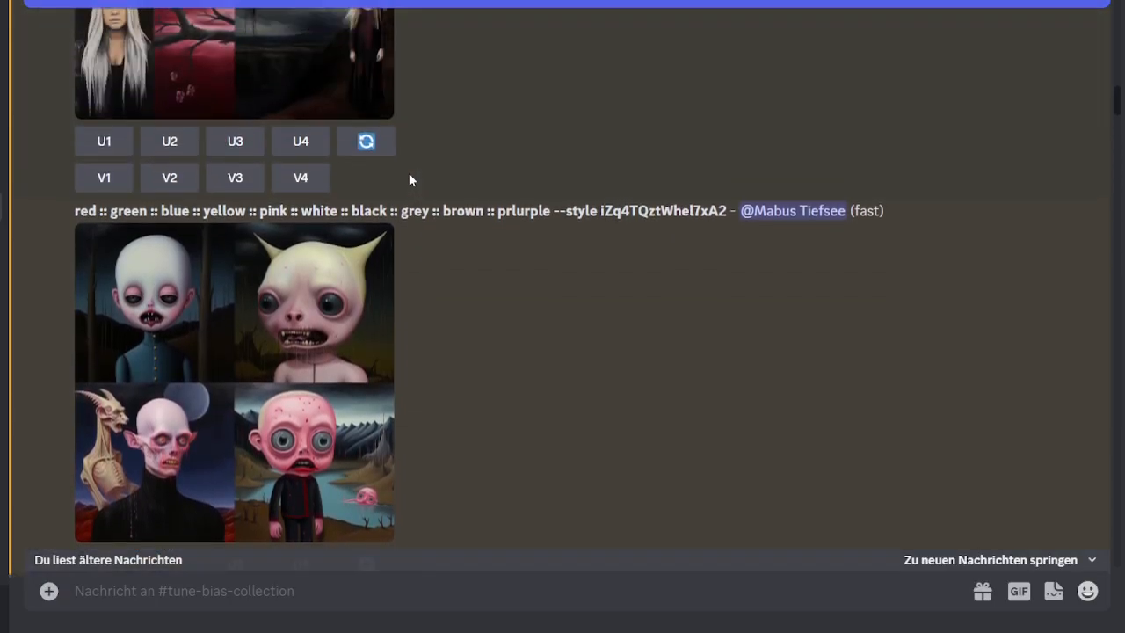
Step: Copy --style 47wk9KjTK9jM43Ze from the prompt of the red-and-blue demon portrait grid into the message box
scroll(410, 177, "down", 7)
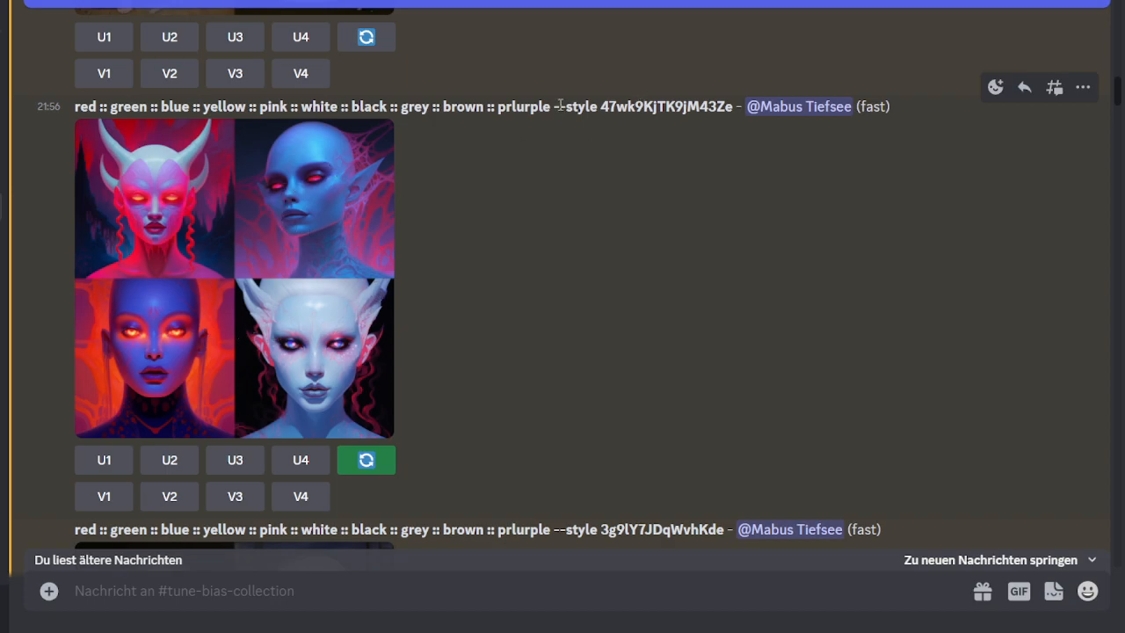
left_click_drag(553, 108, 736, 102)
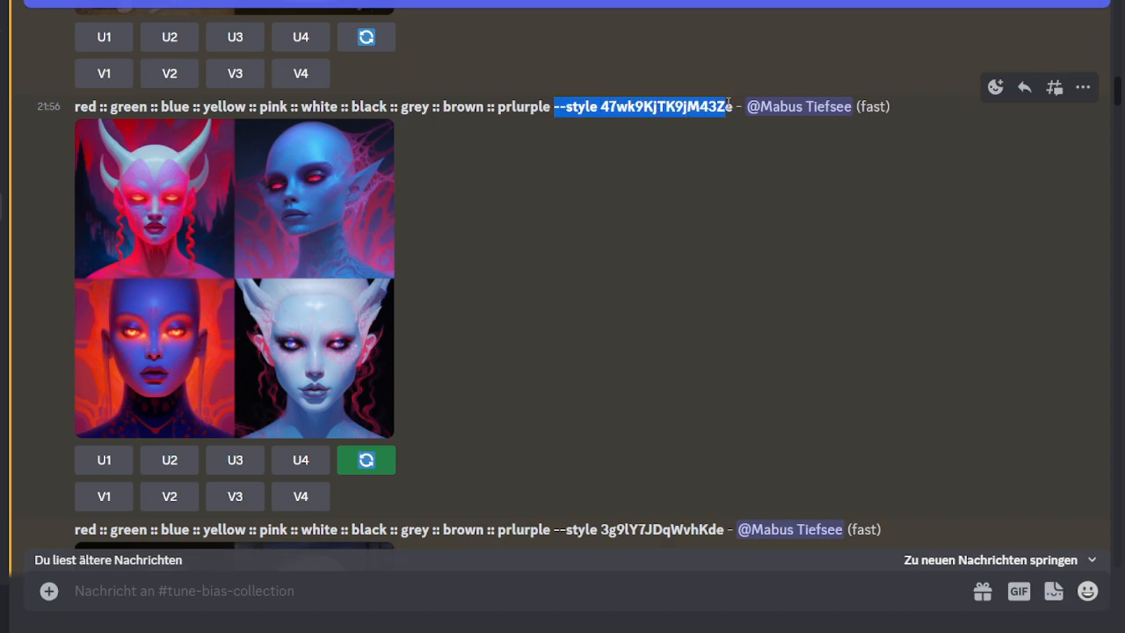
key("ctrl+c")
left_click(297, 591)
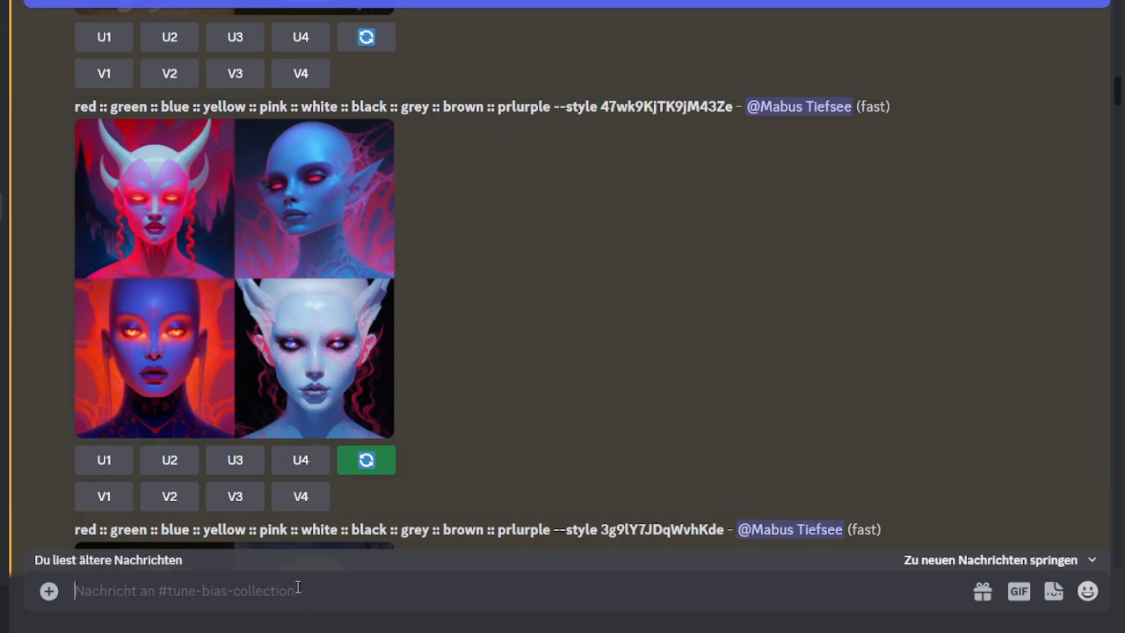
key("ctrl+v")
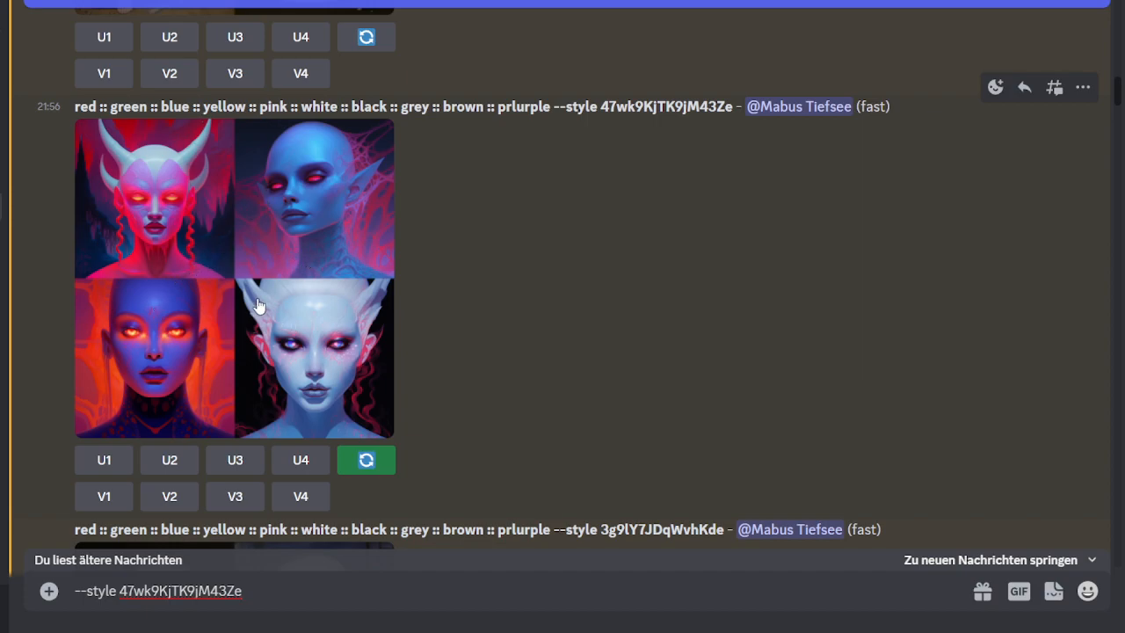
Step: Rerun the demon portrait grid with ":: woman , girl ::-1" added before the --style parameter of its prompt
left_click(367, 463)
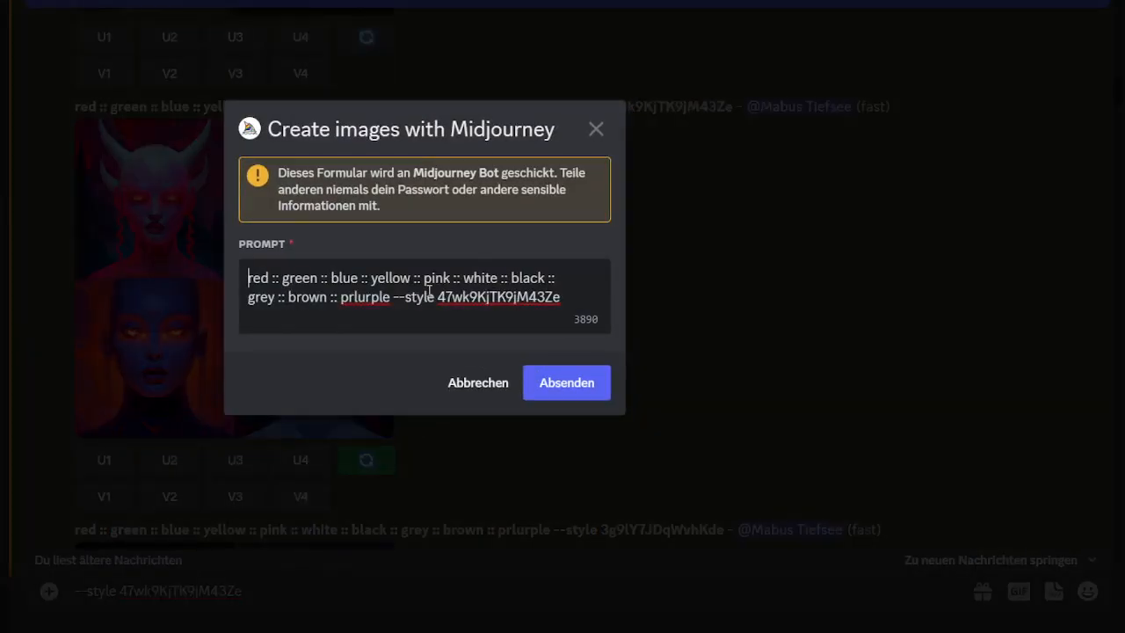
type(":: ")
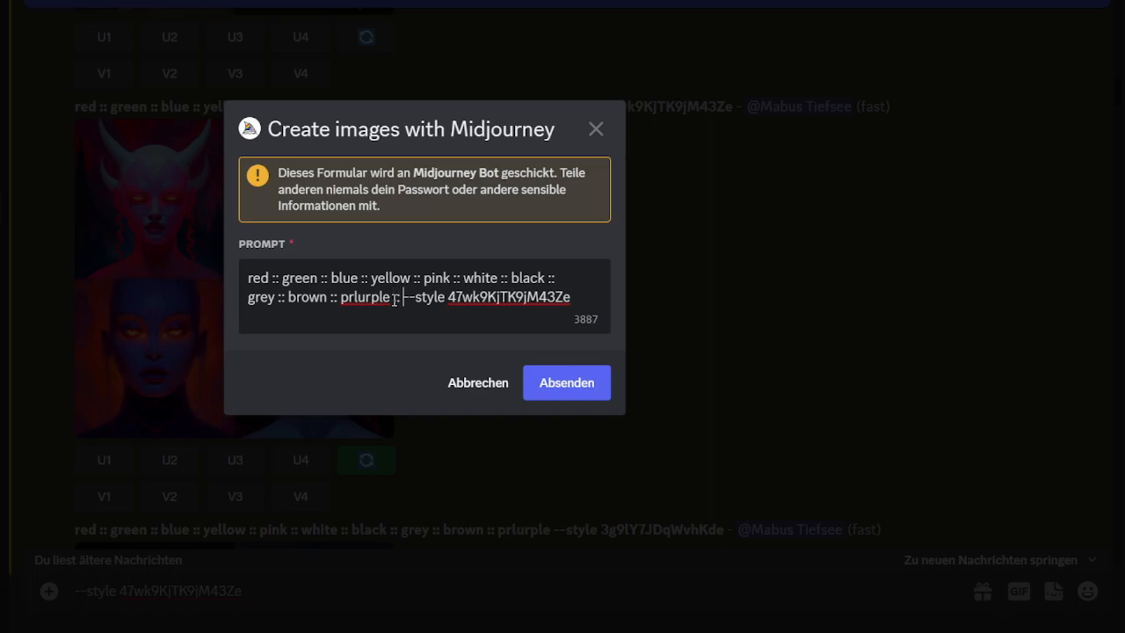
type("woman , girl ::")
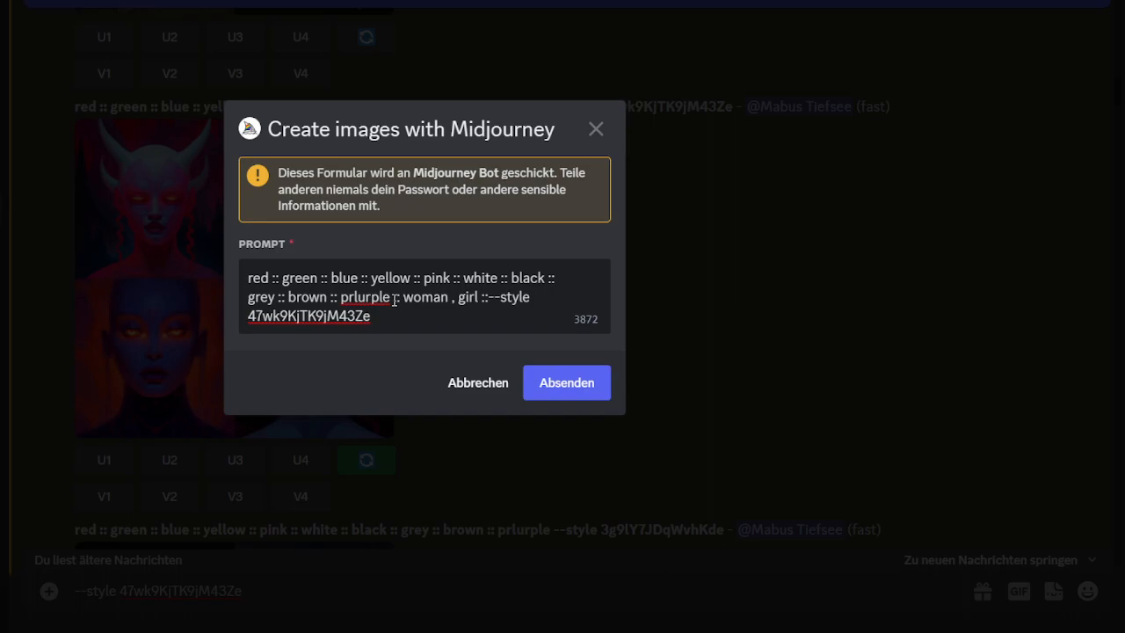
type("-1 -")
left_click(569, 385)
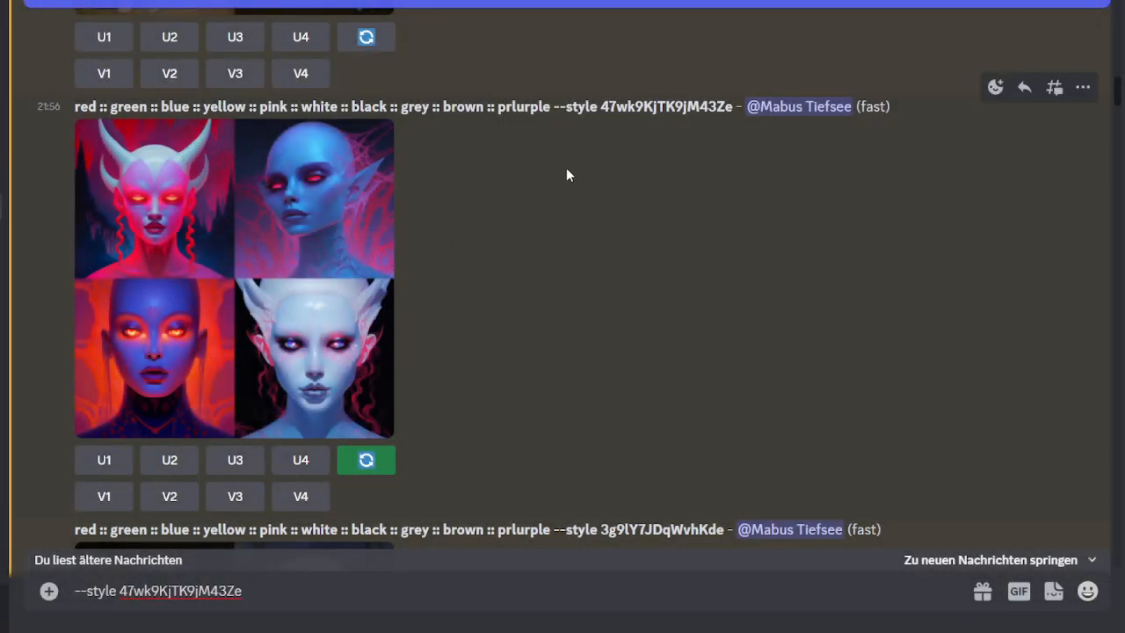
Step: Highlight the style code 47wk9KjTK9jM43Ze in the original demon portrait grid's prompt
triple_click(630, 105)
double_click(625, 107)
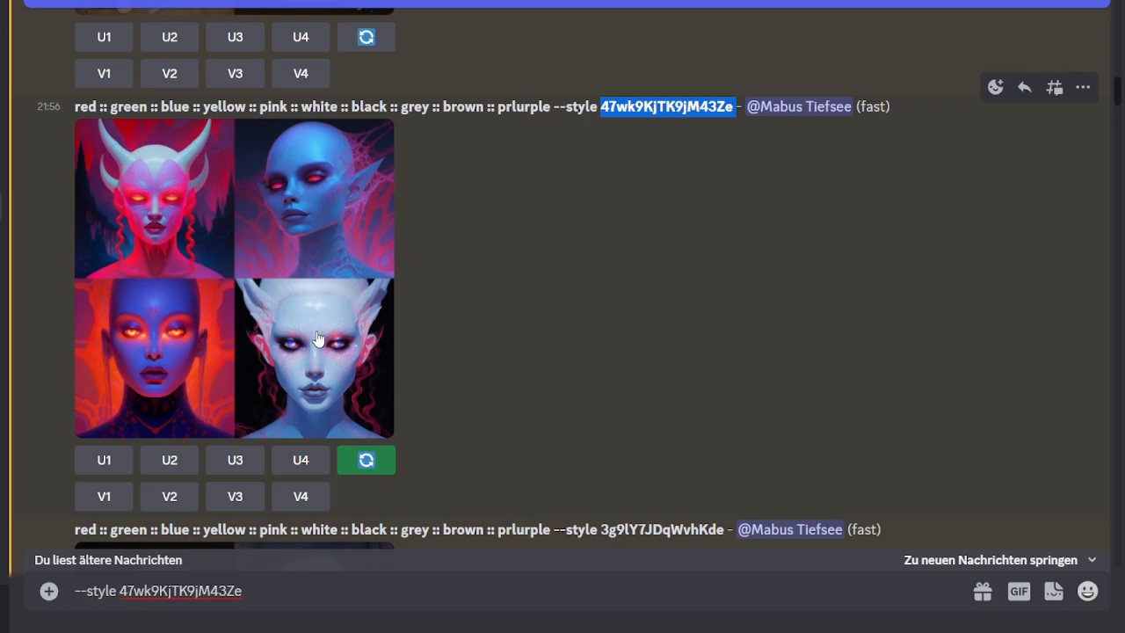
scroll(185, 252, "down", 1)
scroll(176, 213, "up", 2)
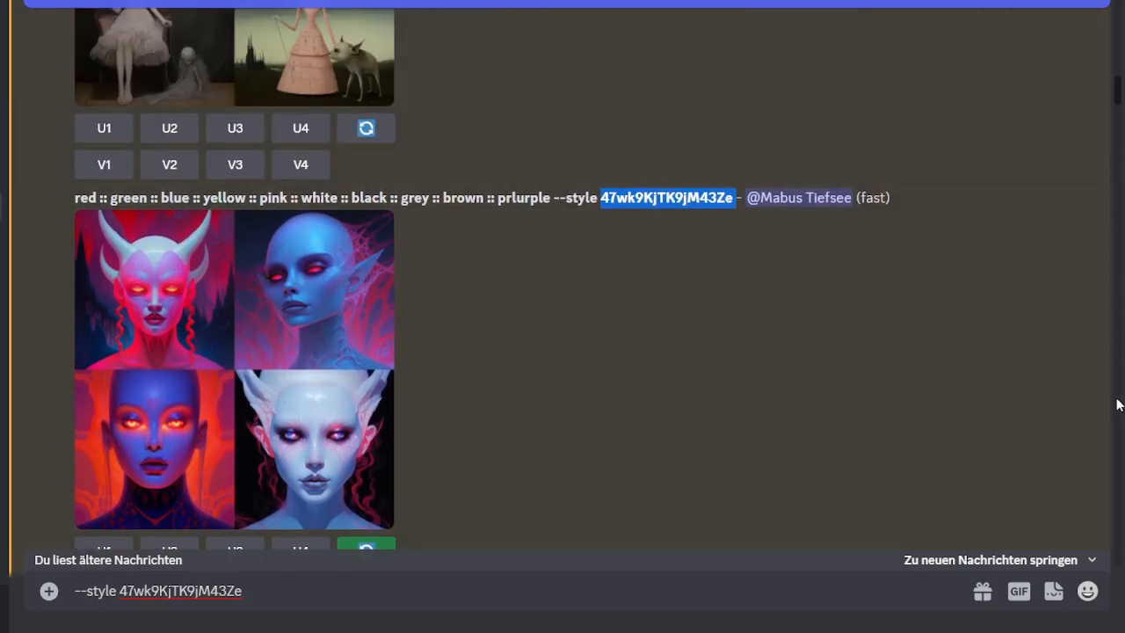
Step: Examine the newest grid, generated with "woman , girl ::-1" and style 47wk9KjTK9jM43Ze, along with the neighbouring older grids
scroll(1112, 442, "down", 8)
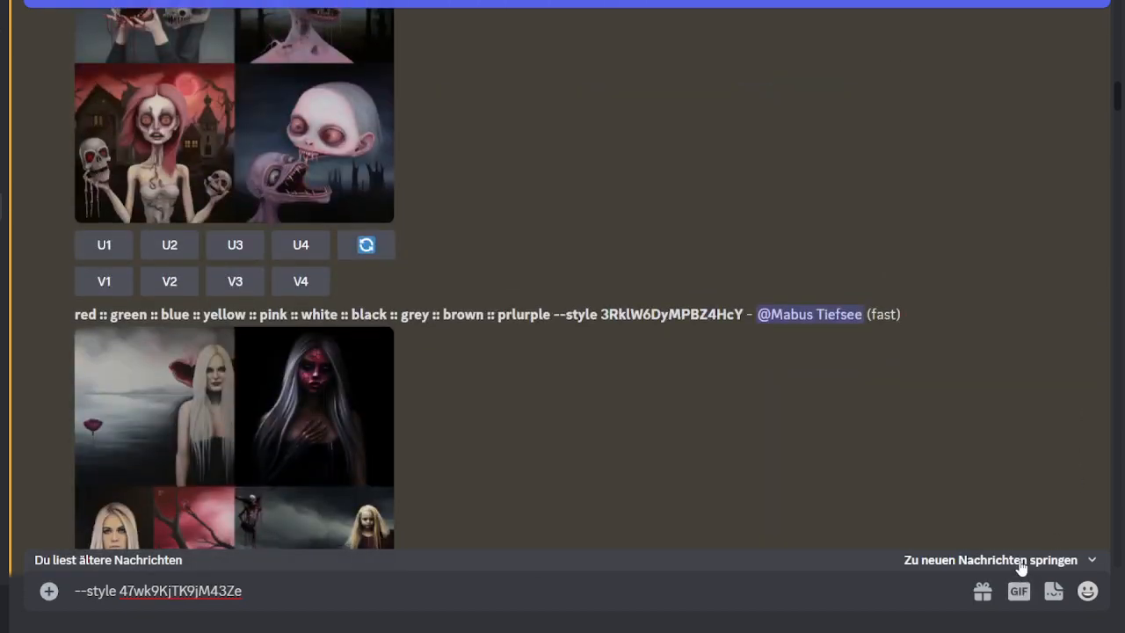
scroll(686, 440, "down", 8)
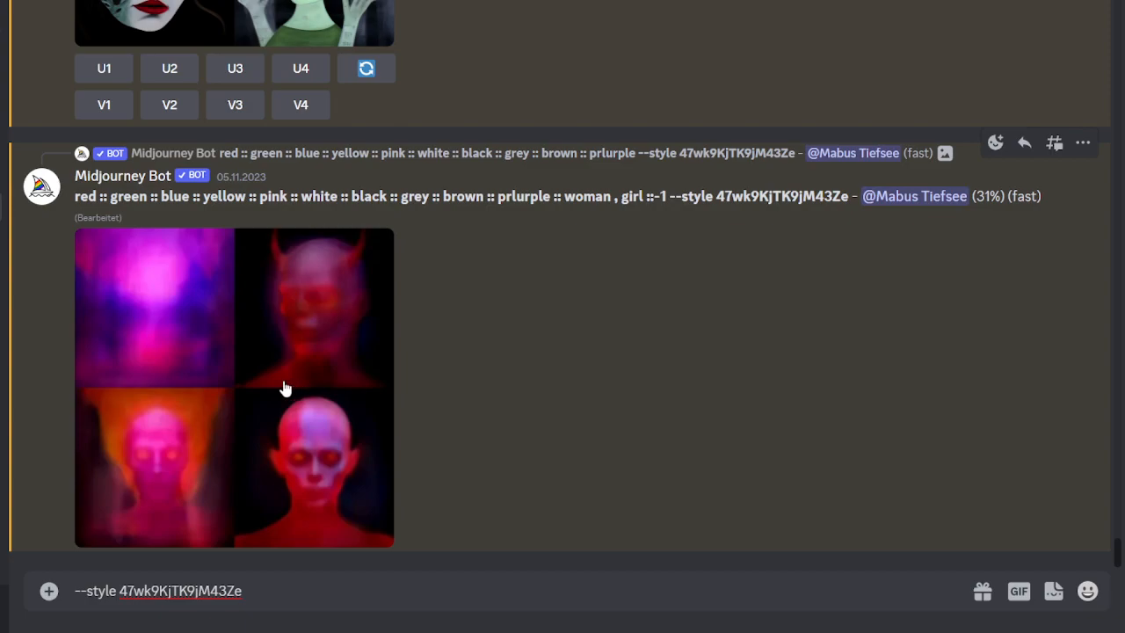
scroll(203, 378, "up", 15)
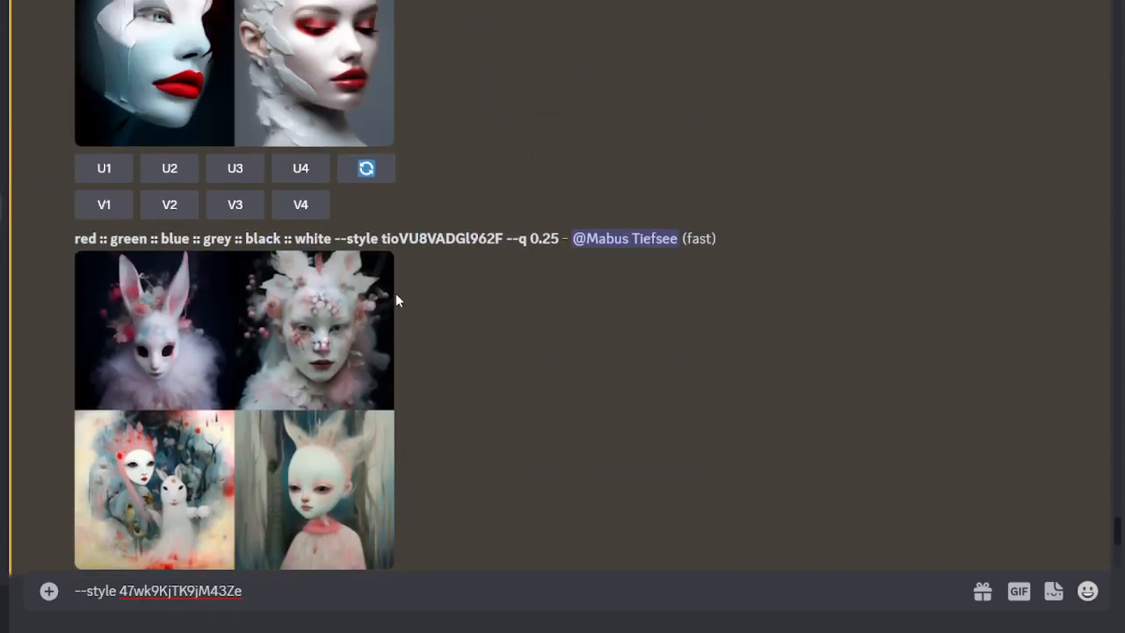
scroll(403, 290, "up", 2)
scroll(410, 290, "down", 7)
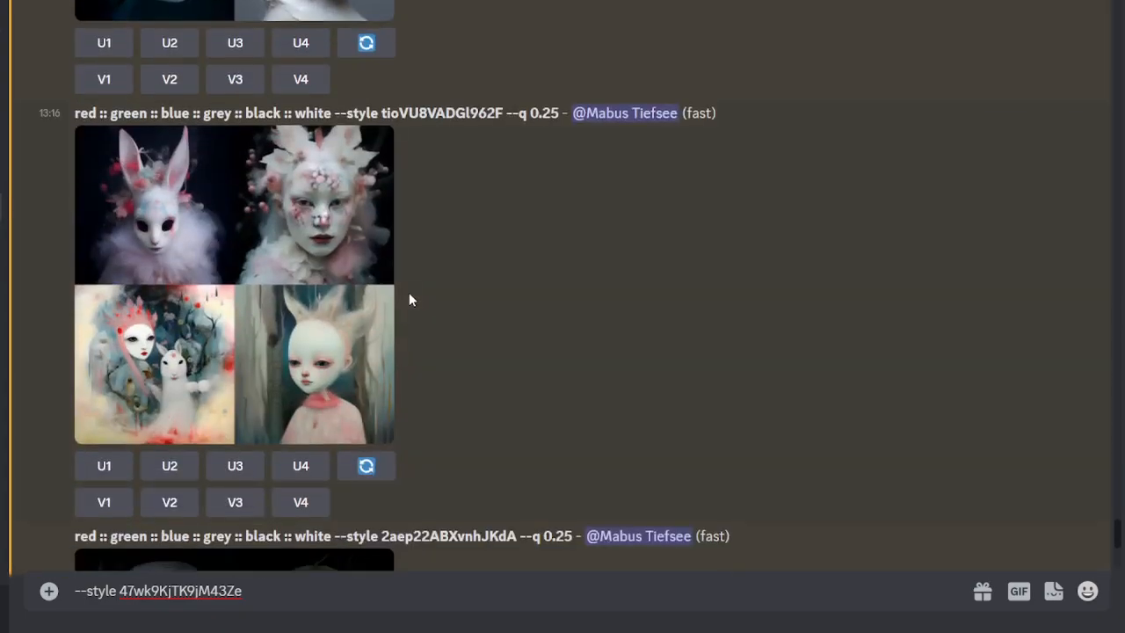
scroll(372, 347, "down", 10)
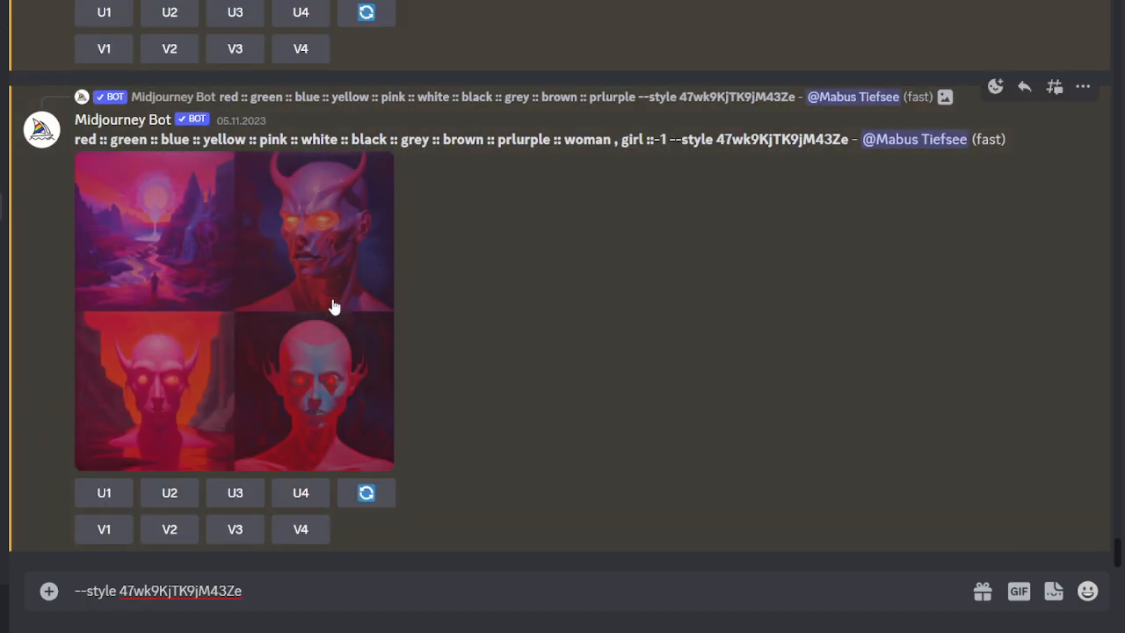
Step: Upscale the first image of the new grid, view it enlarged and copy its link
left_click(95, 499)
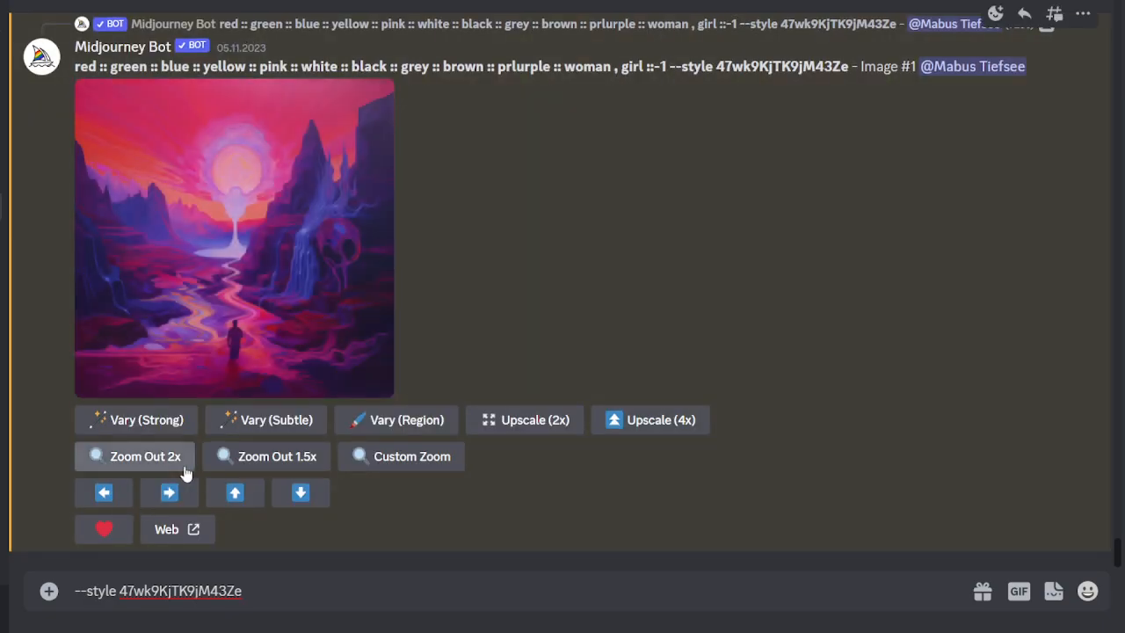
left_click(239, 299)
right_click(318, 220)
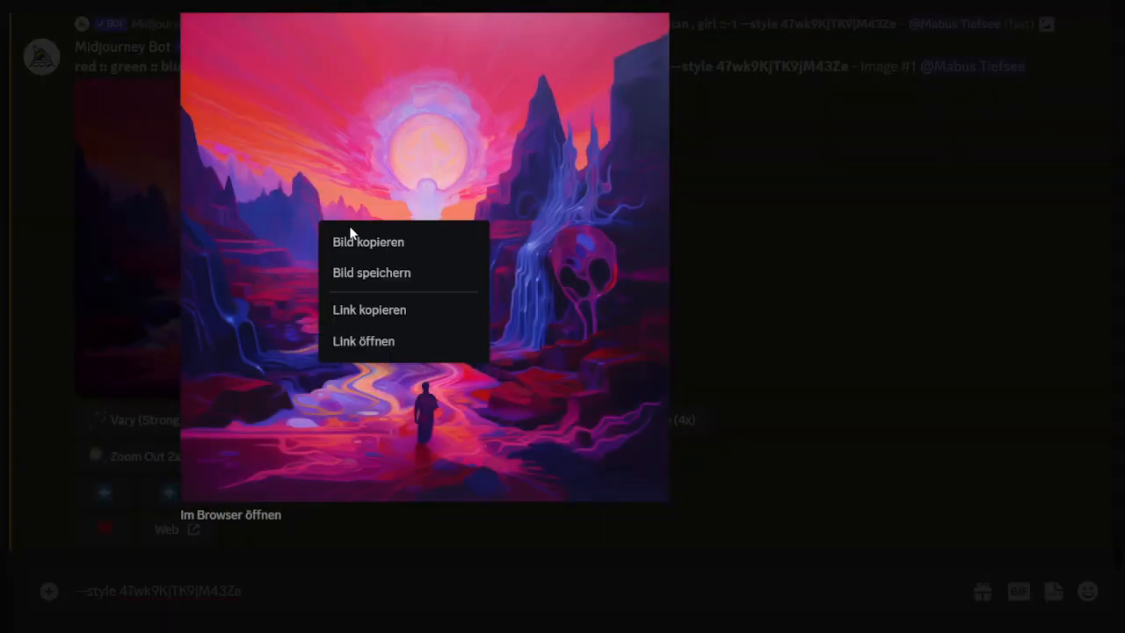
left_click(367, 311)
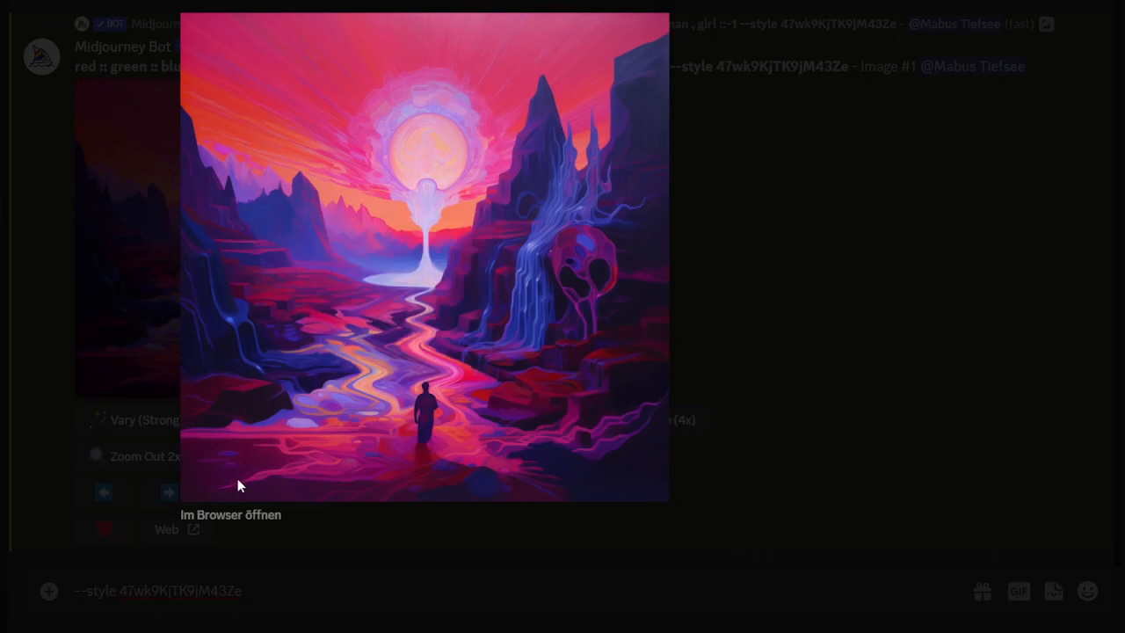
Step: Paste the image link in front of --style 47wk9KjTK9jM43Ze in the message box and remove everything after .png
left_click(273, 603)
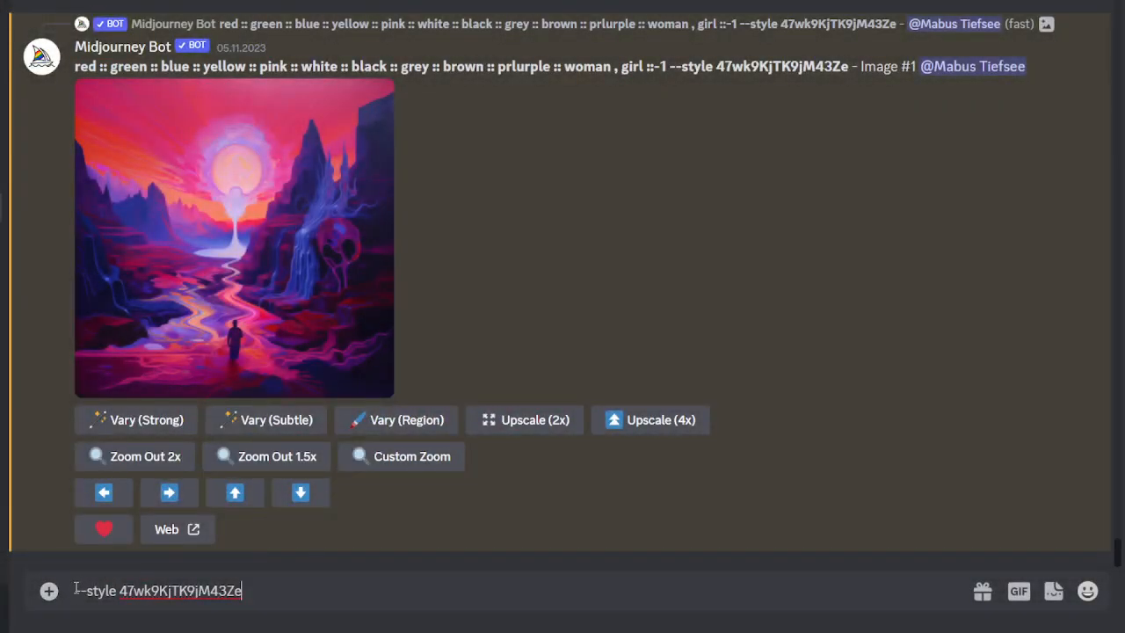
key("ctrl+v")
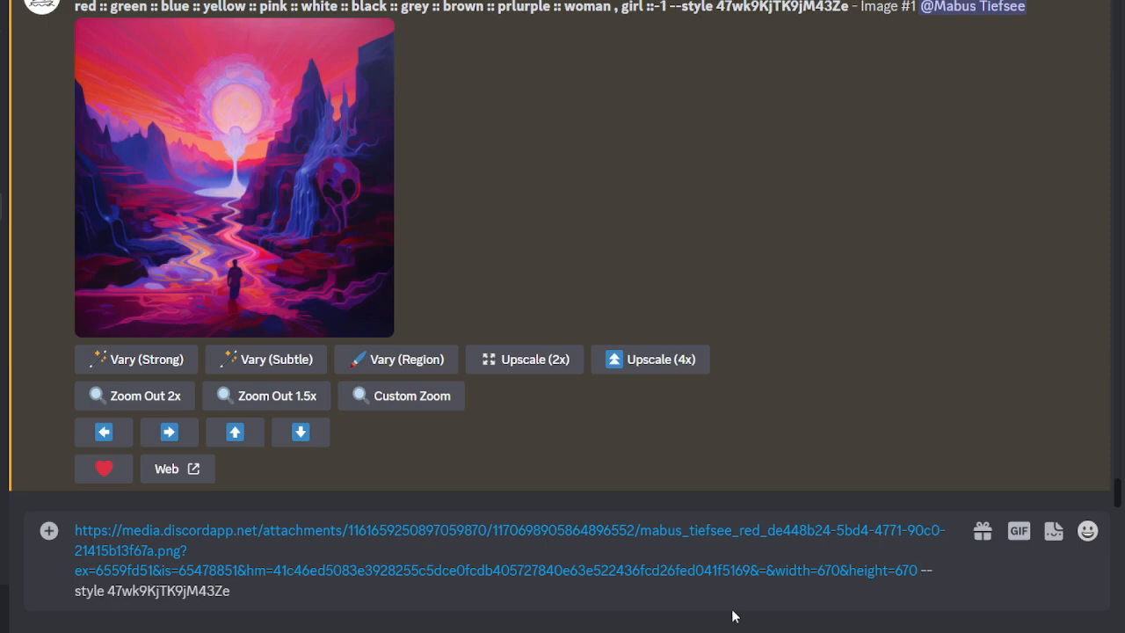
left_click_drag(918, 569, 75, 571)
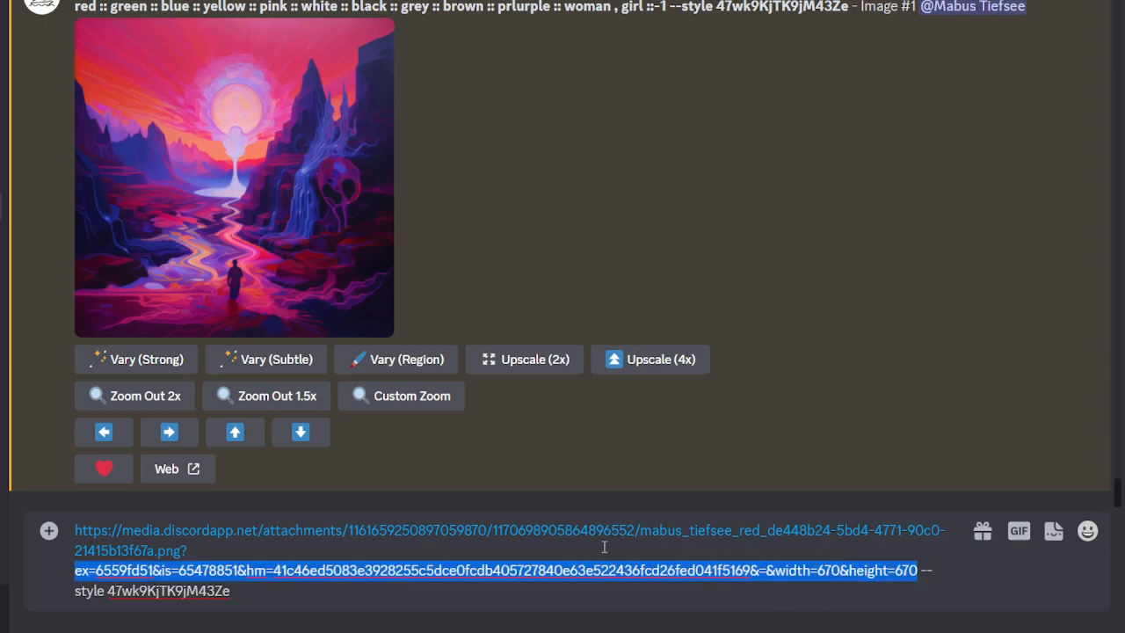
left_click_drag(264, 551, 365, 548)
left_click_drag(168, 554, 173, 551)
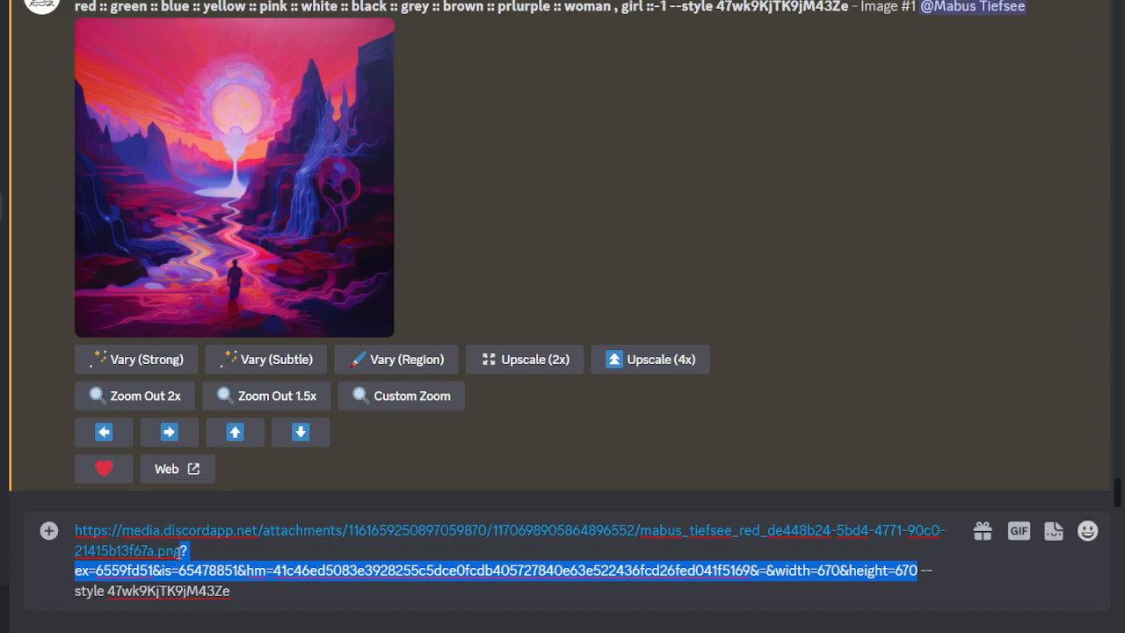
key("BackSpace")
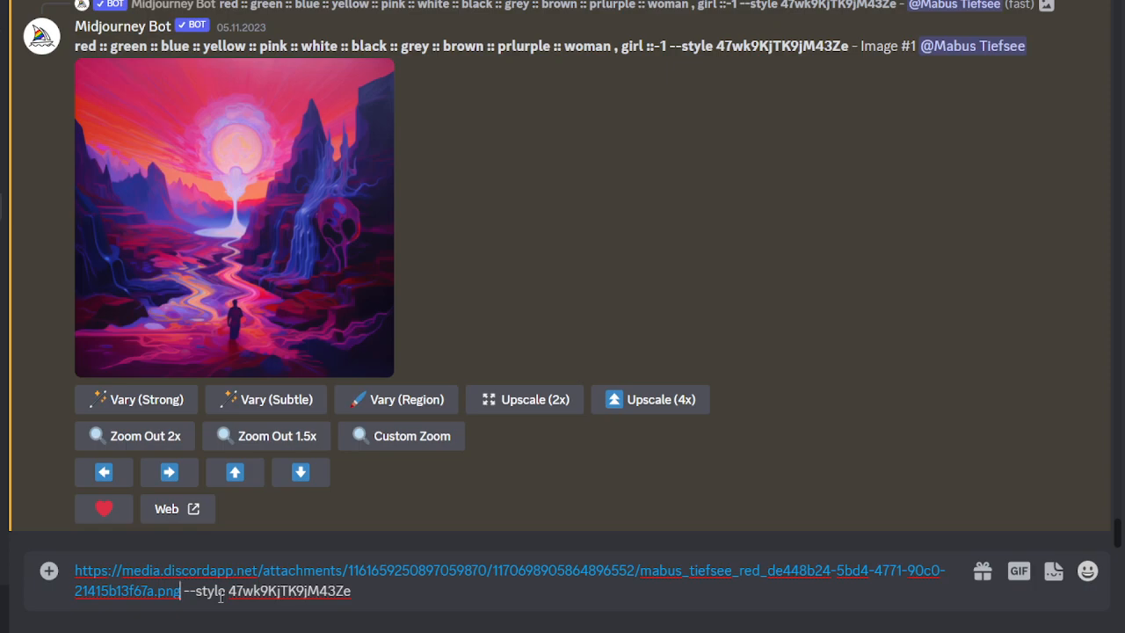
Step: Cut the image link and style text from the message box and start /prefer option set with option colors and a value
key("ctrl+a")
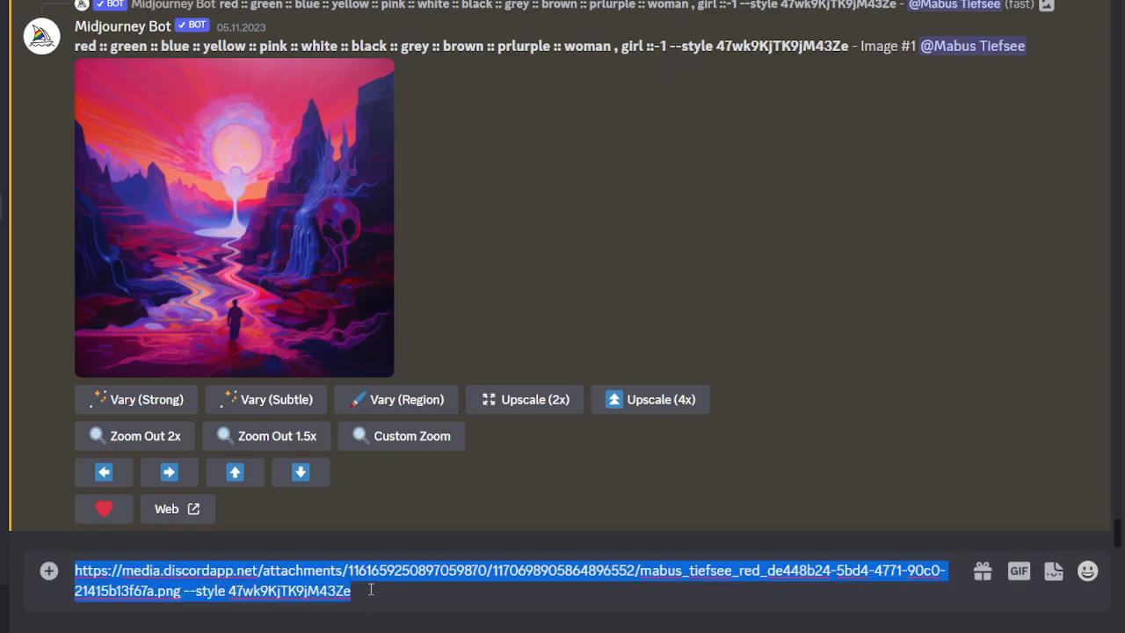
key("ctrl+x")
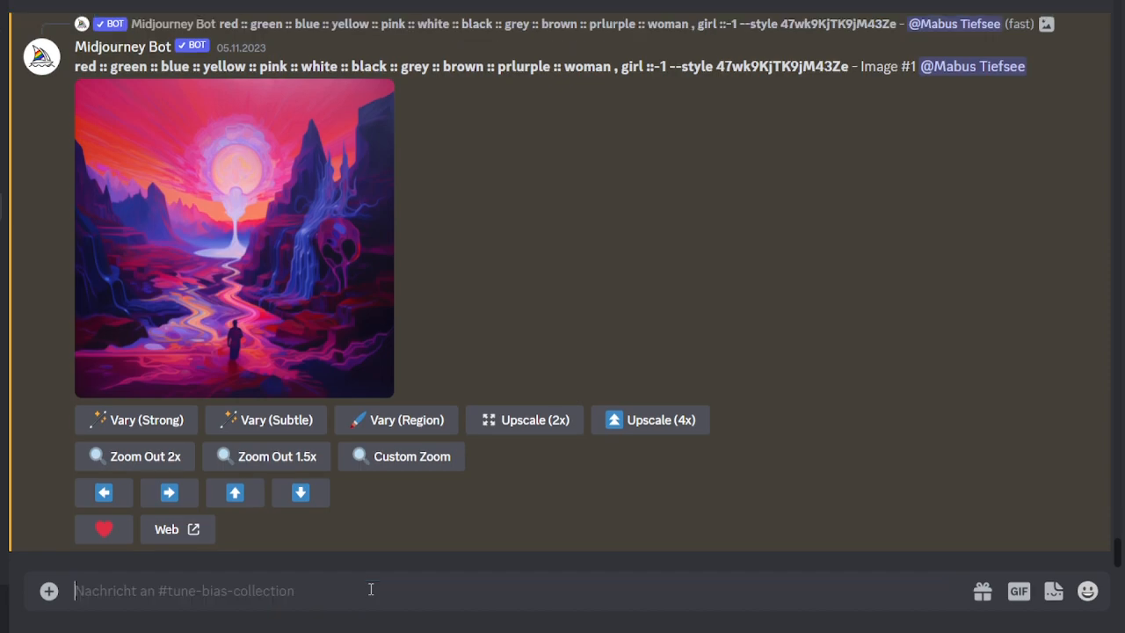
type("/")
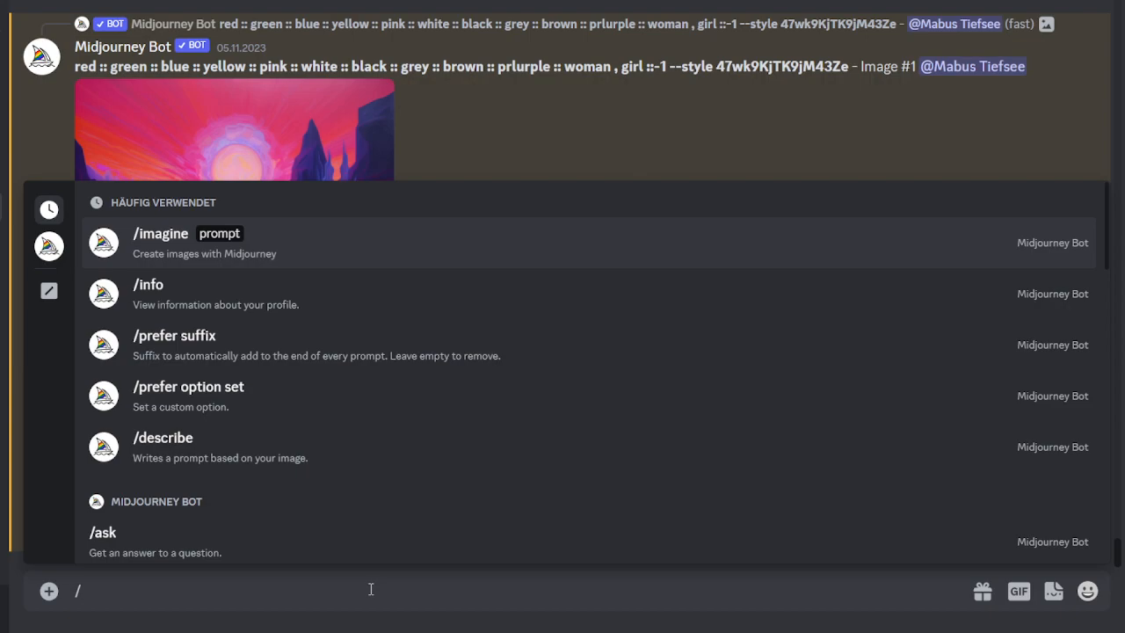
type("prefer")
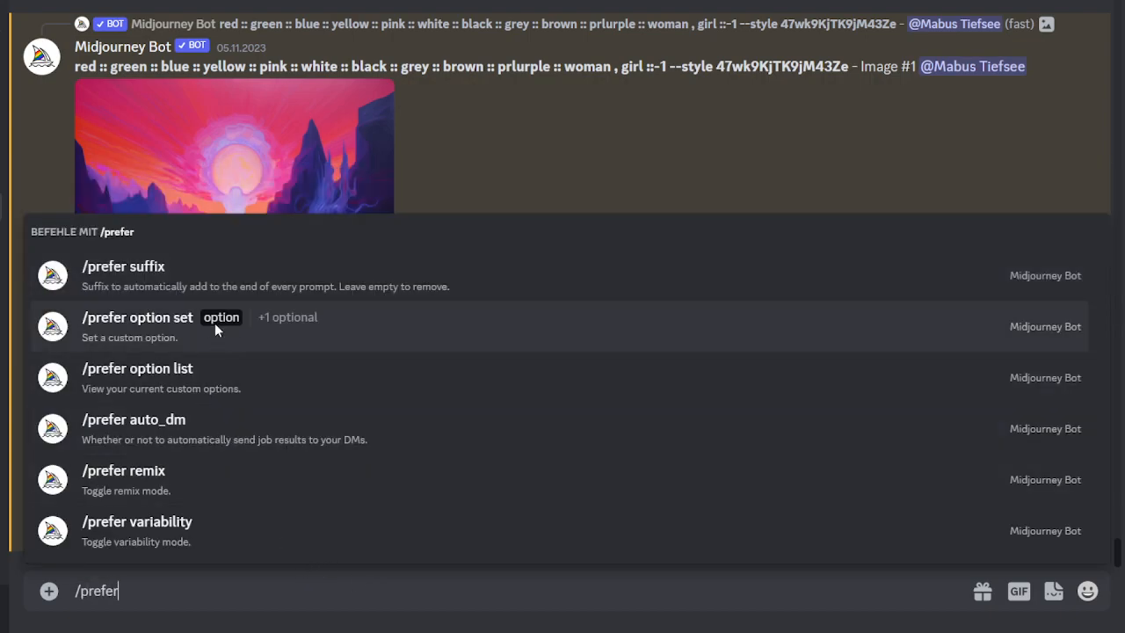
left_click(214, 325)
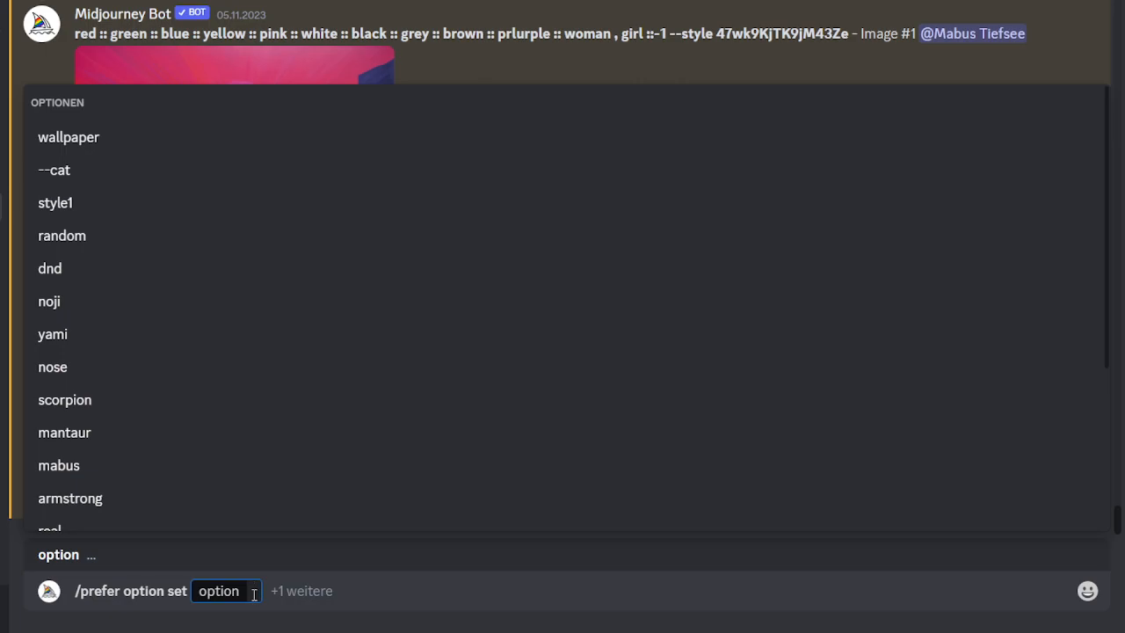
type("colors")
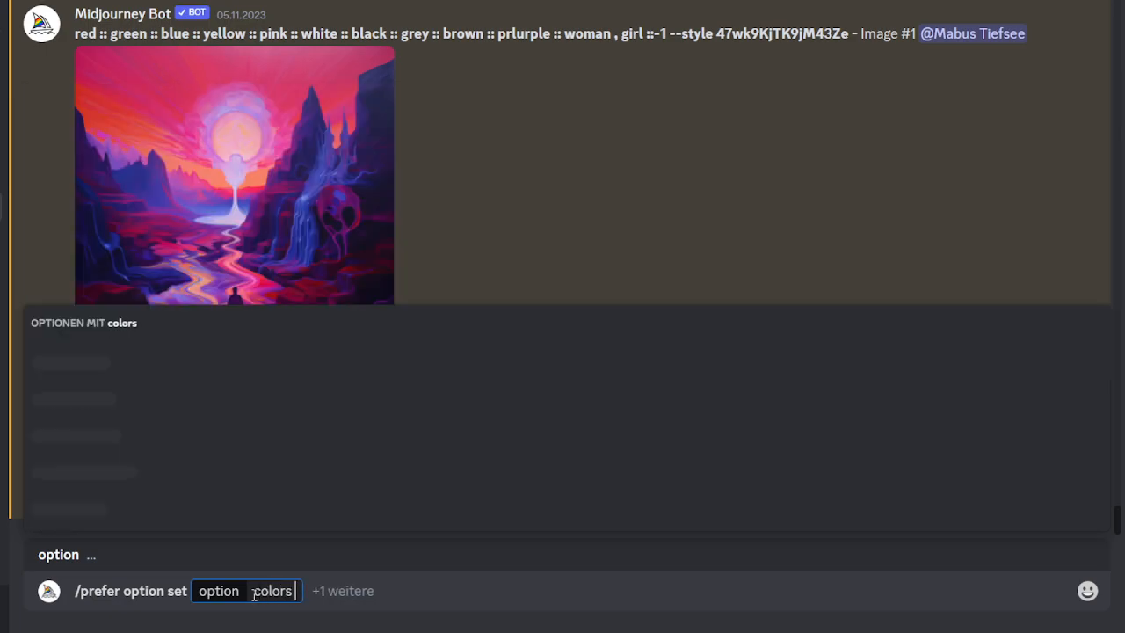
left_click(306, 592)
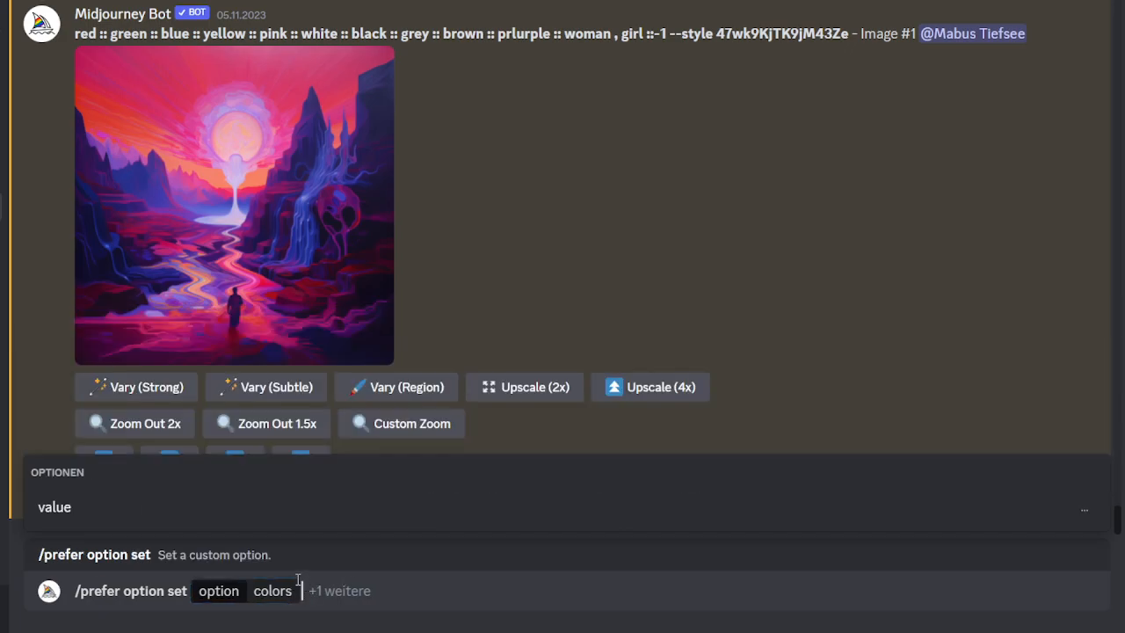
left_click(72, 510)
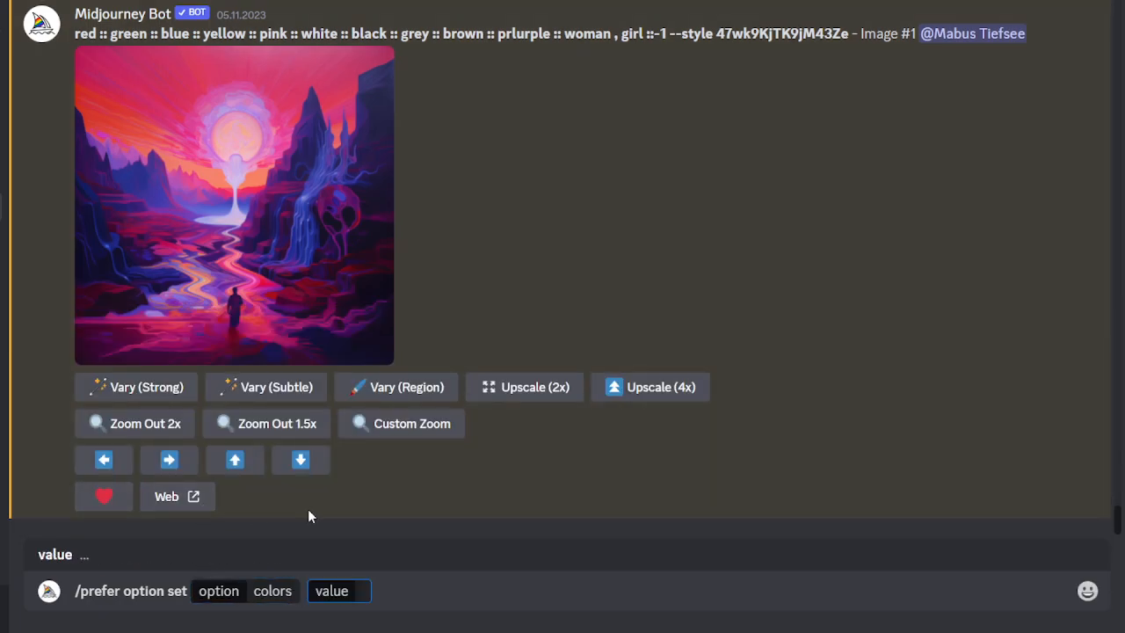
Step: Paste the cut image link with --style 47wk9KjTK9jM43Ze as the value of colors and save the custom option
key("ctrl+v")
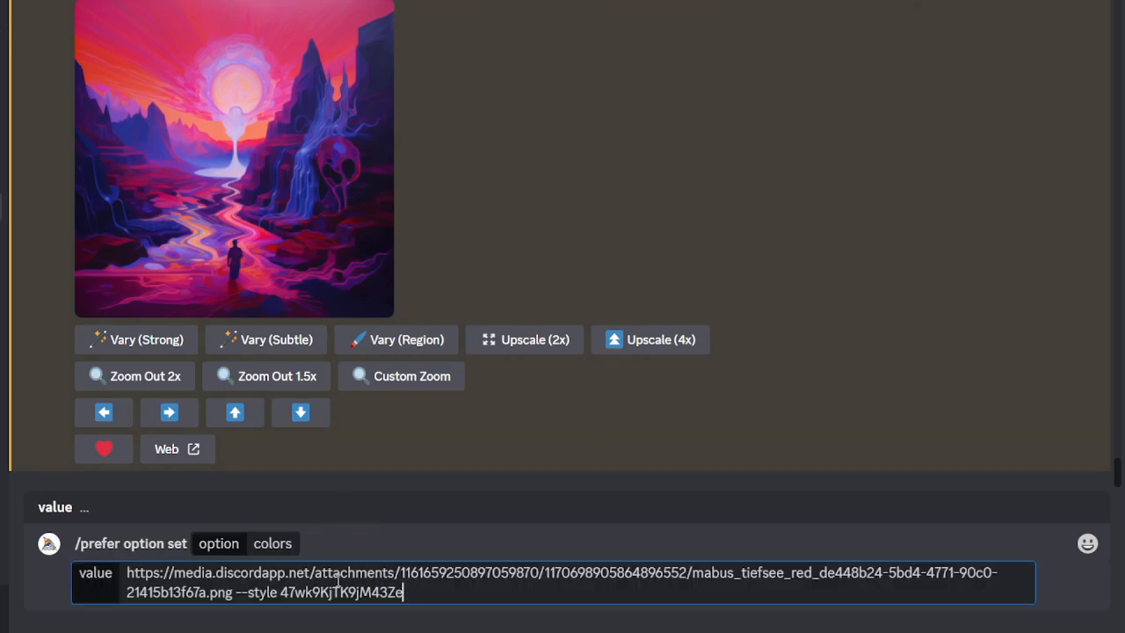
double_click(313, 591)
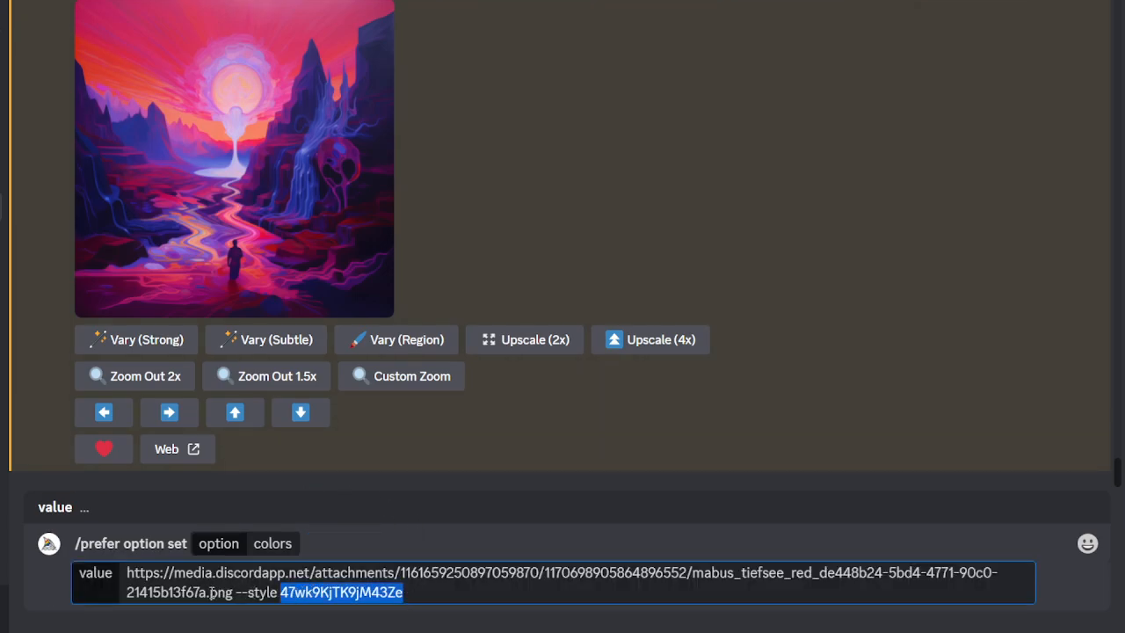
left_click_drag(232, 592, 126, 573)
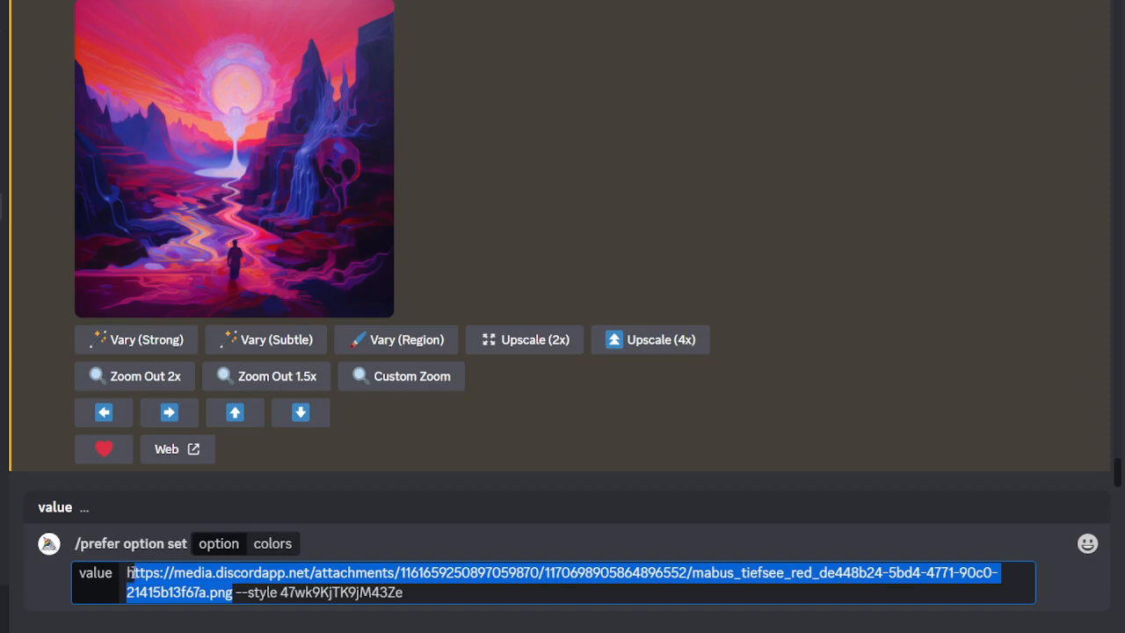
left_click(278, 593)
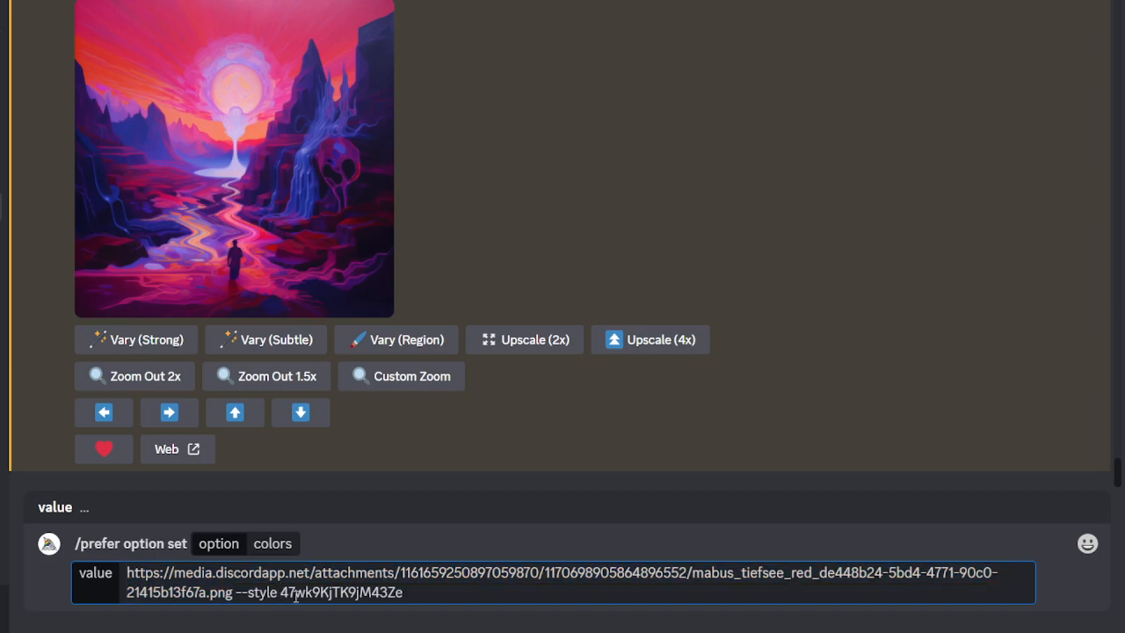
left_click(424, 592)
key("Return")
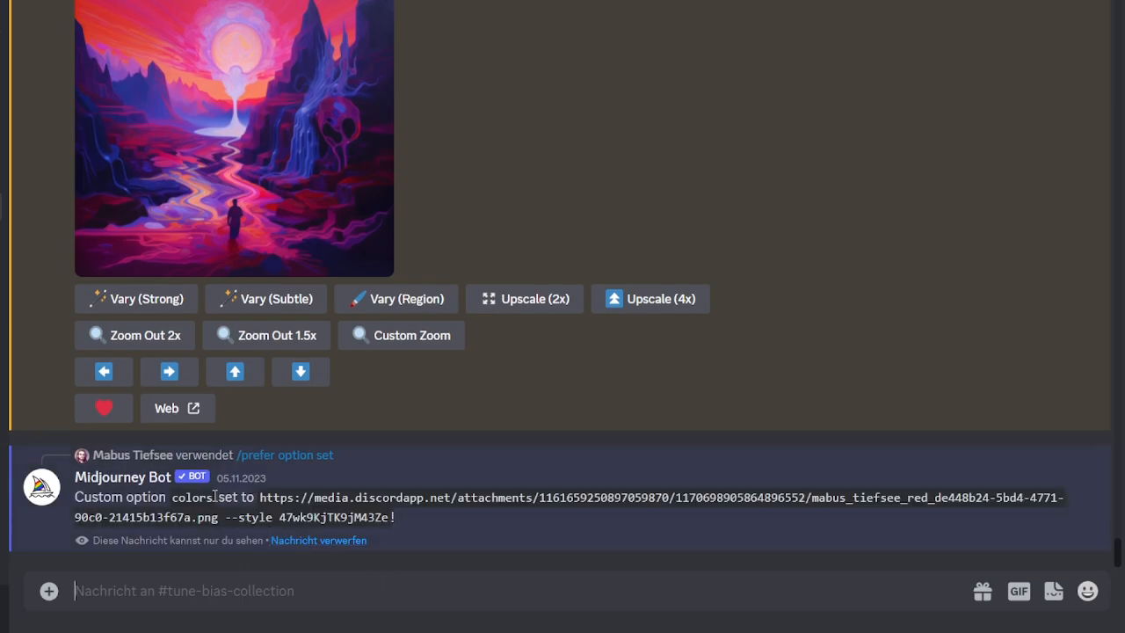
Step: Switch to the #chat channel and clear the drafted colour prompt from its message box
left_click_drag(264, 503, 297, 517)
left_click(247, 514)
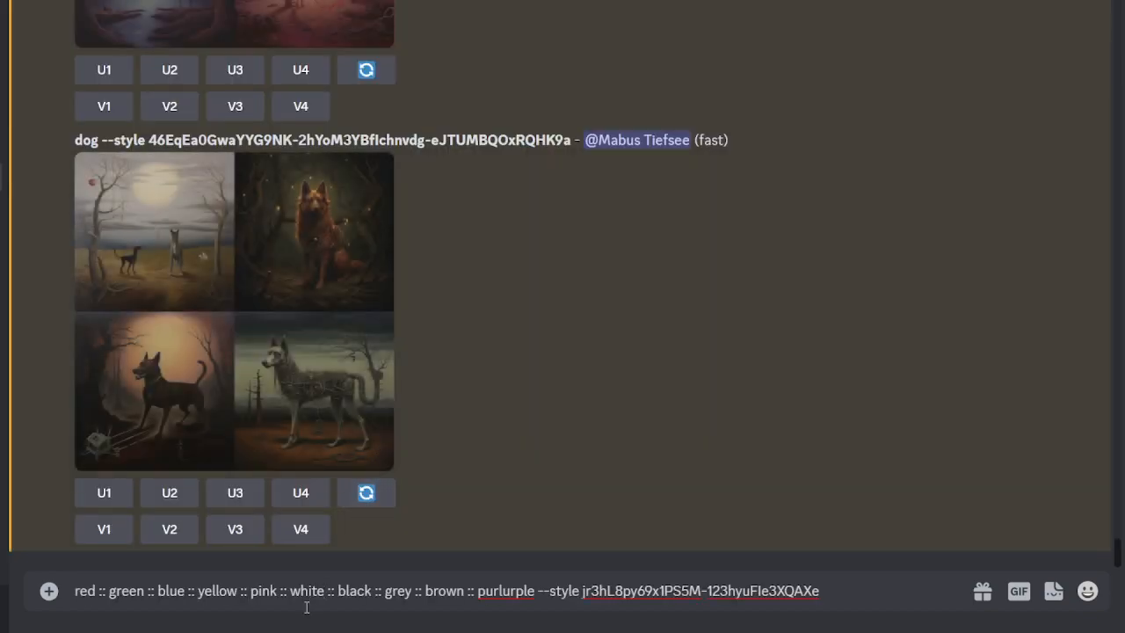
key("ctrl+a")
key("BackSpace")
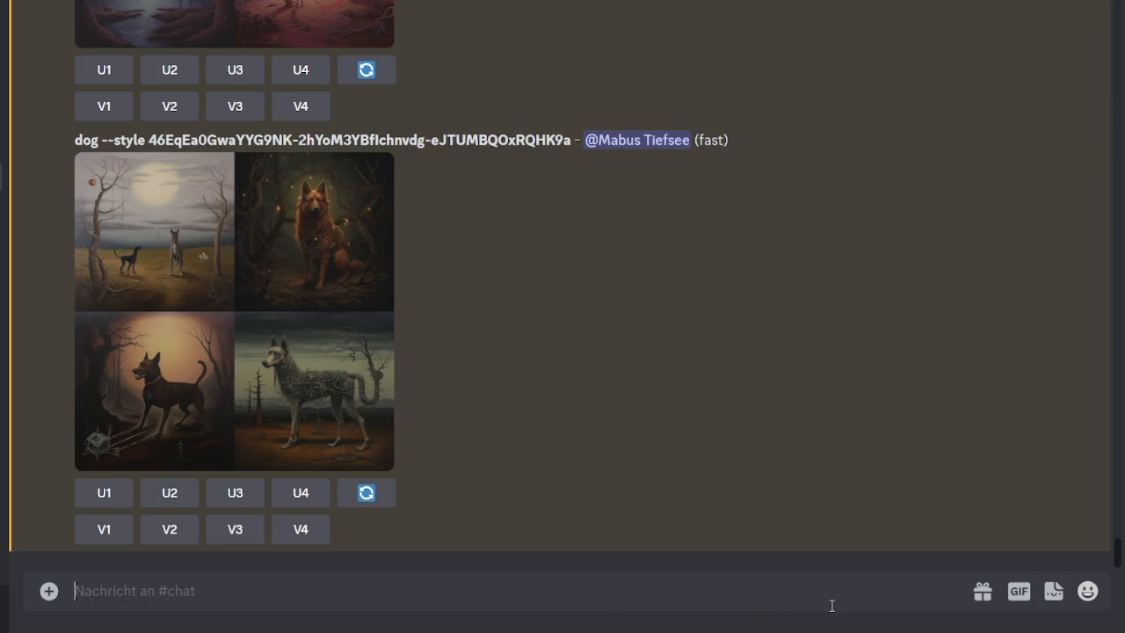
Step: Try to generate an image with /imagine and the prompt "cat --color"
type("/")
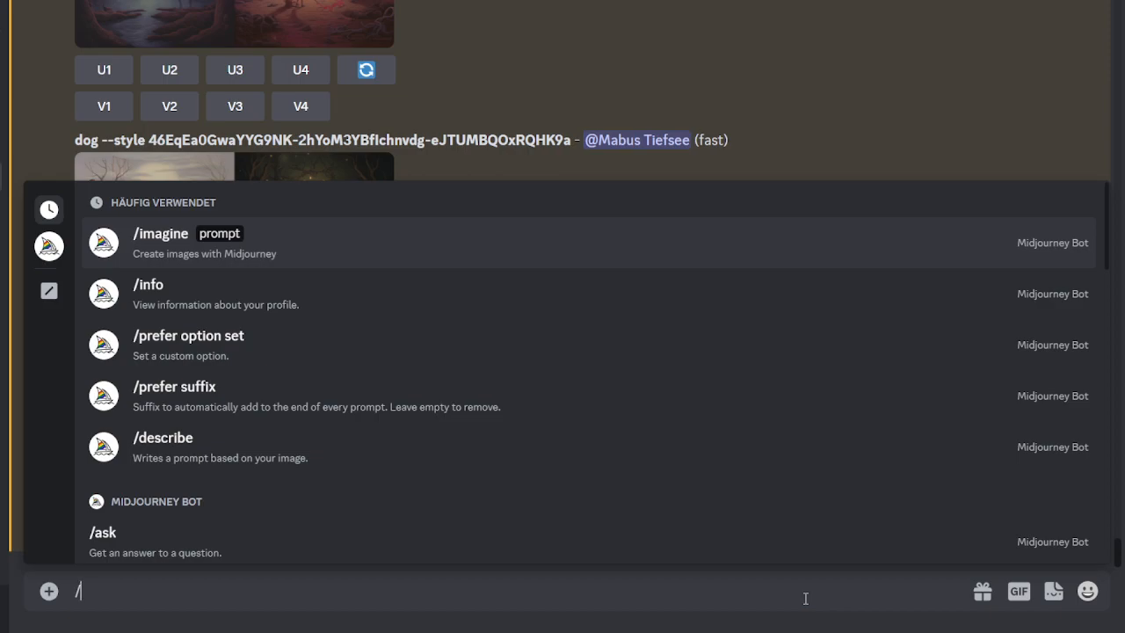
type("imag")
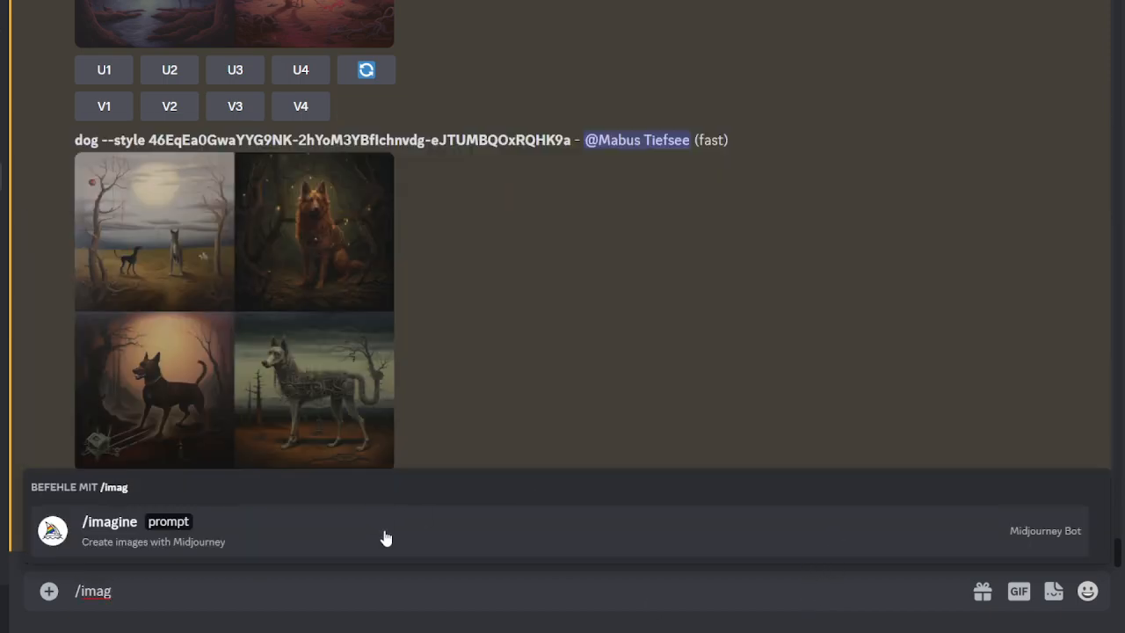
left_click(341, 545)
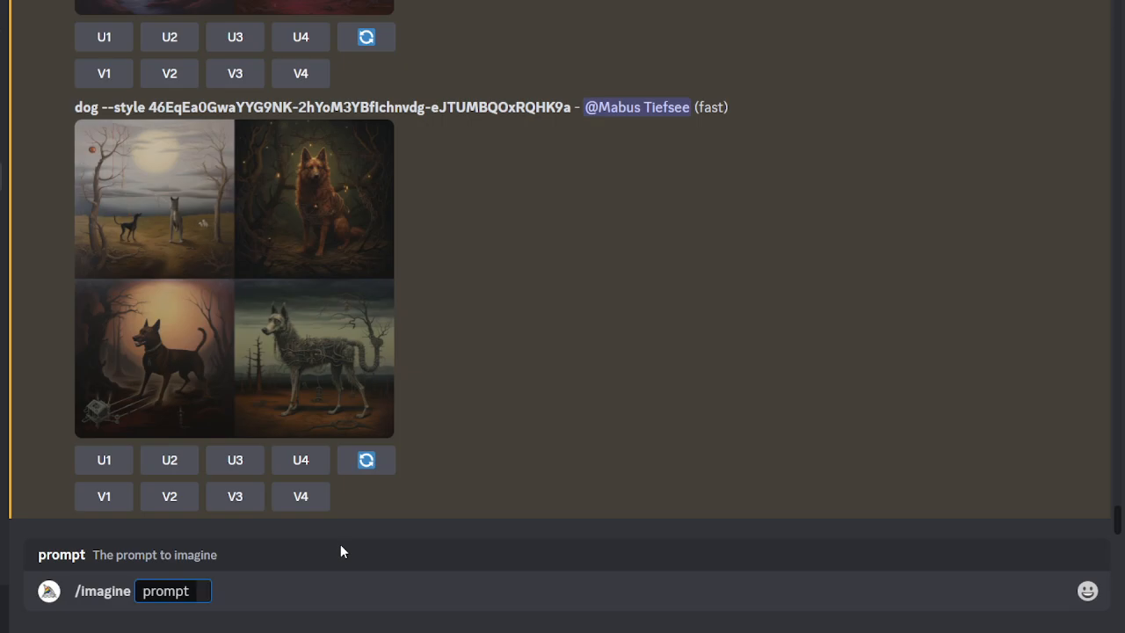
type("cat --color")
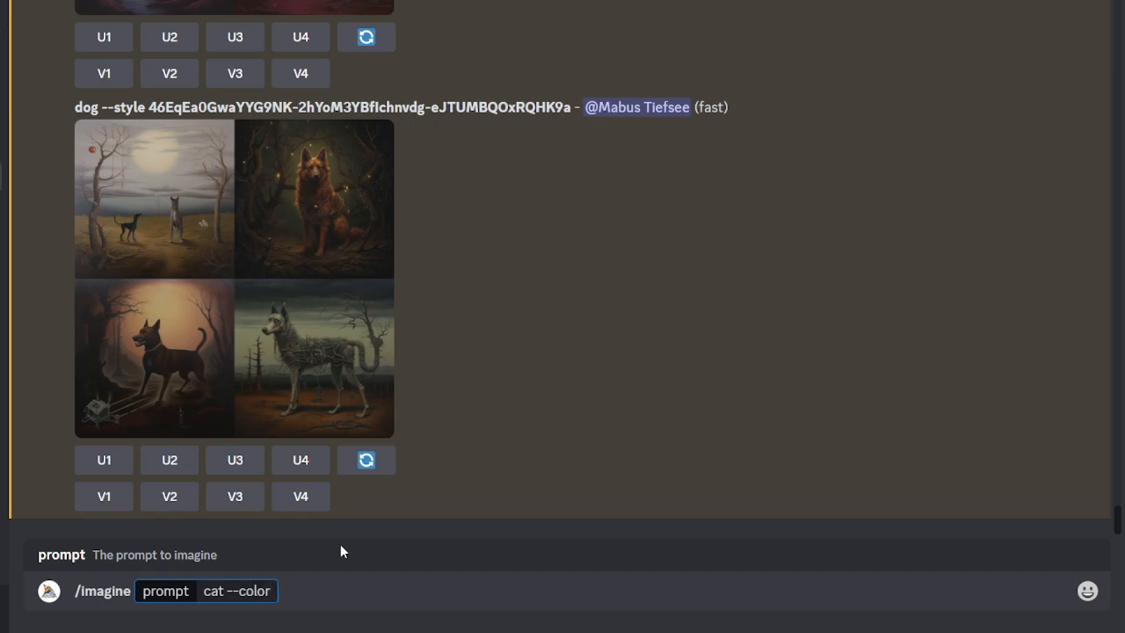
key("Return")
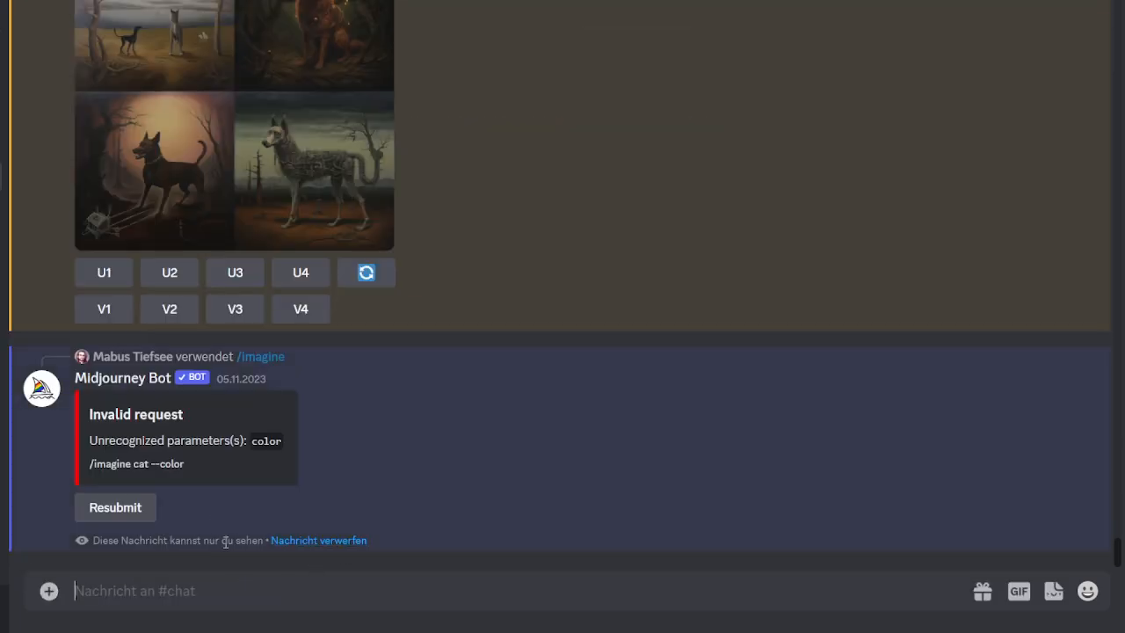
Step: Try to generate an image with /imagine and the prompt "cat --colour"
type("/imagine")
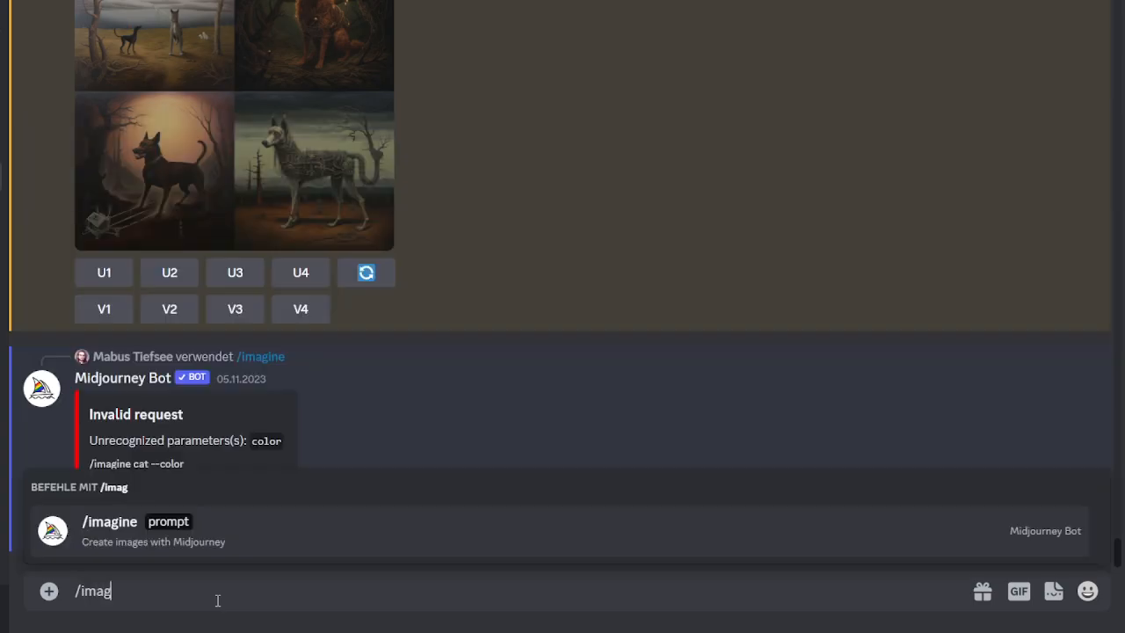
key("Tab")
type("cat --co")
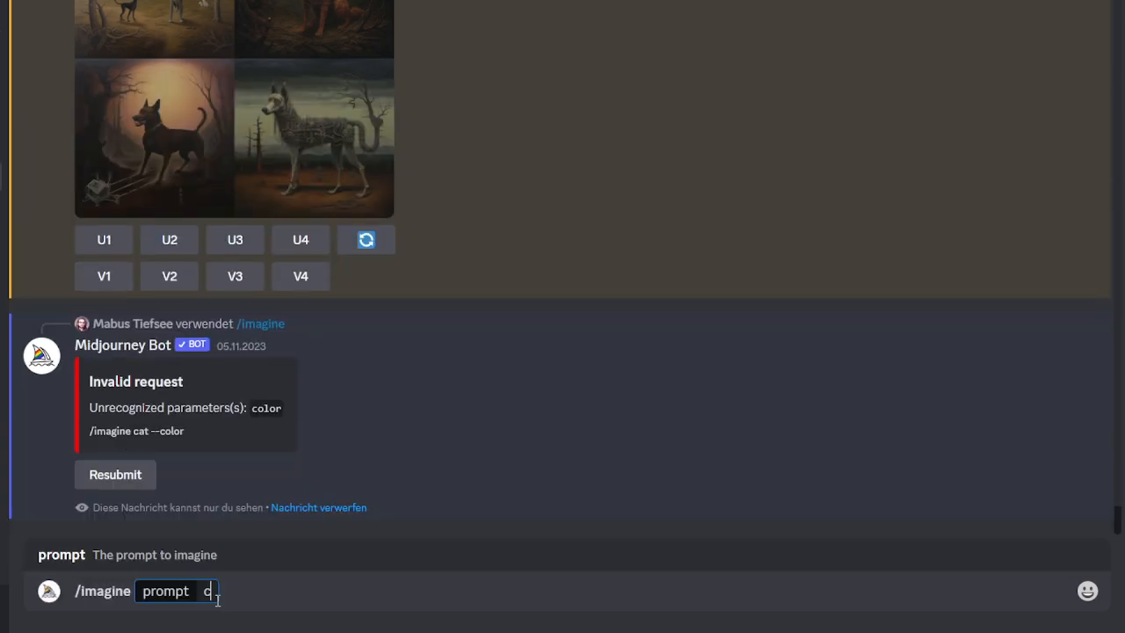
type("lour")
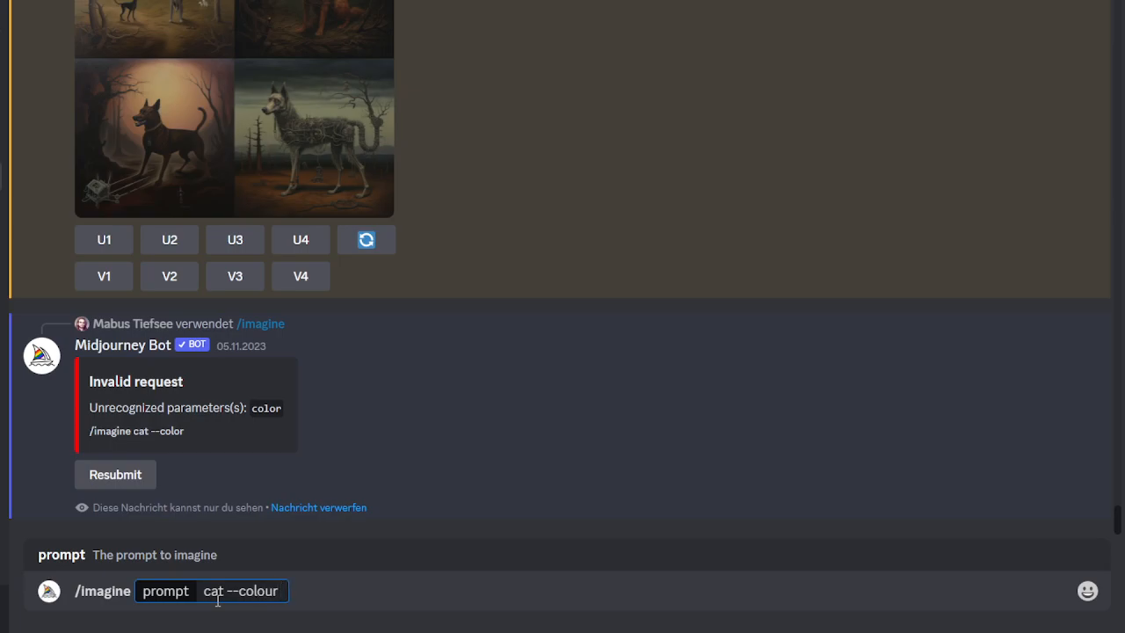
key("Return")
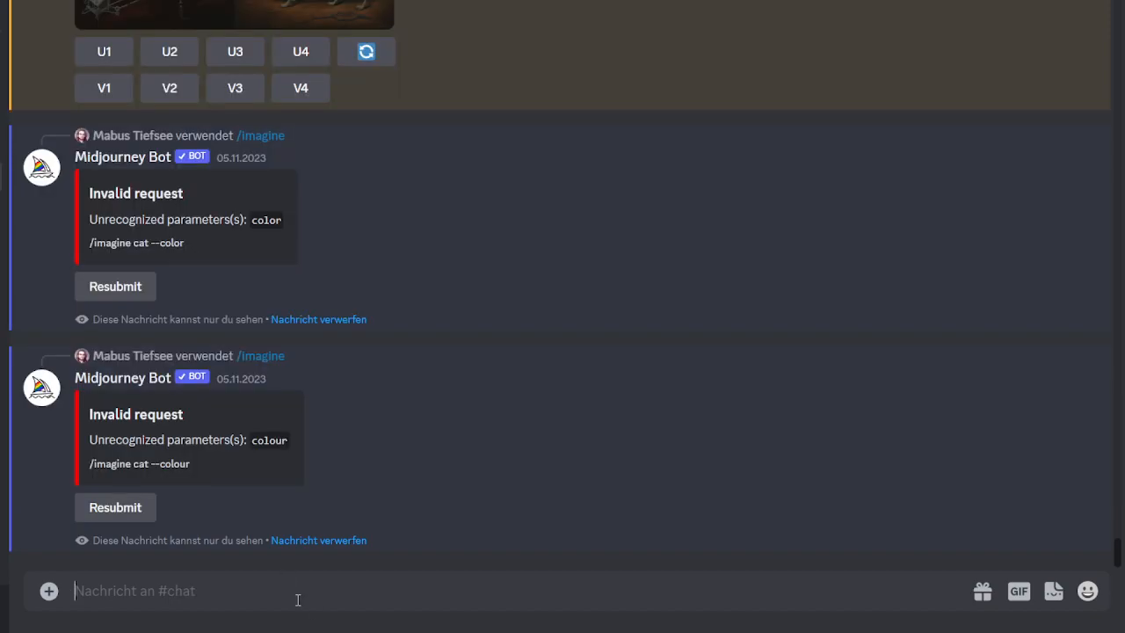
Step: Generate an image grid with /imagine and the prompt "cat --colors"
type("/imag")
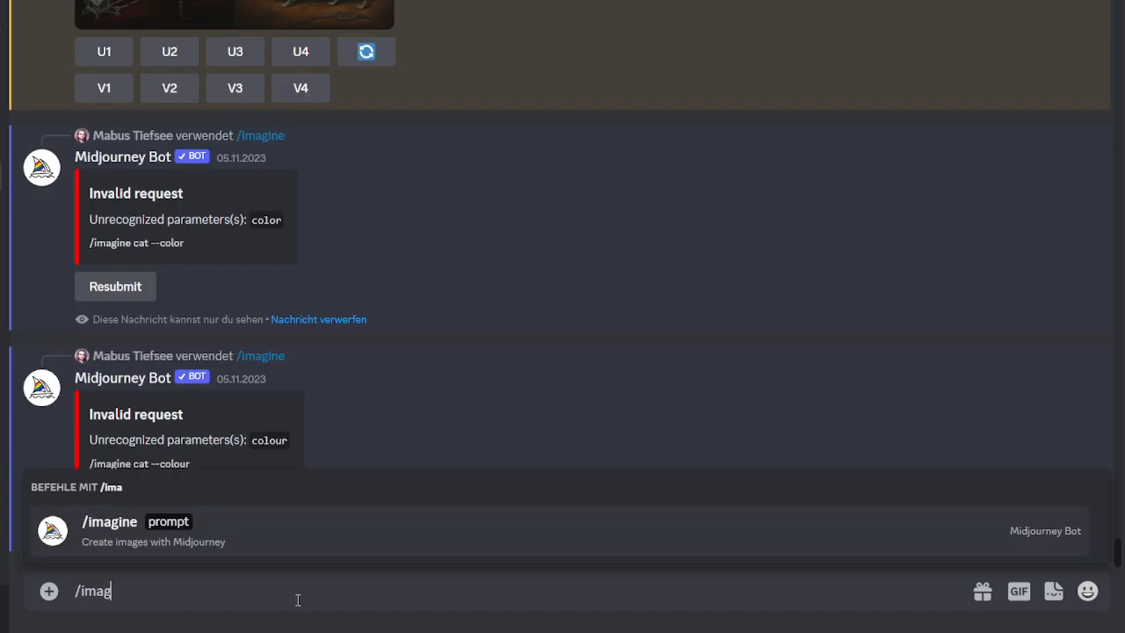
left_click(276, 522)
type("colors")
key("BackSpace")
key("BackSpace")
key("BackSpace")
key("BackSpace")
key("BackSpace")
key("BackSpace")
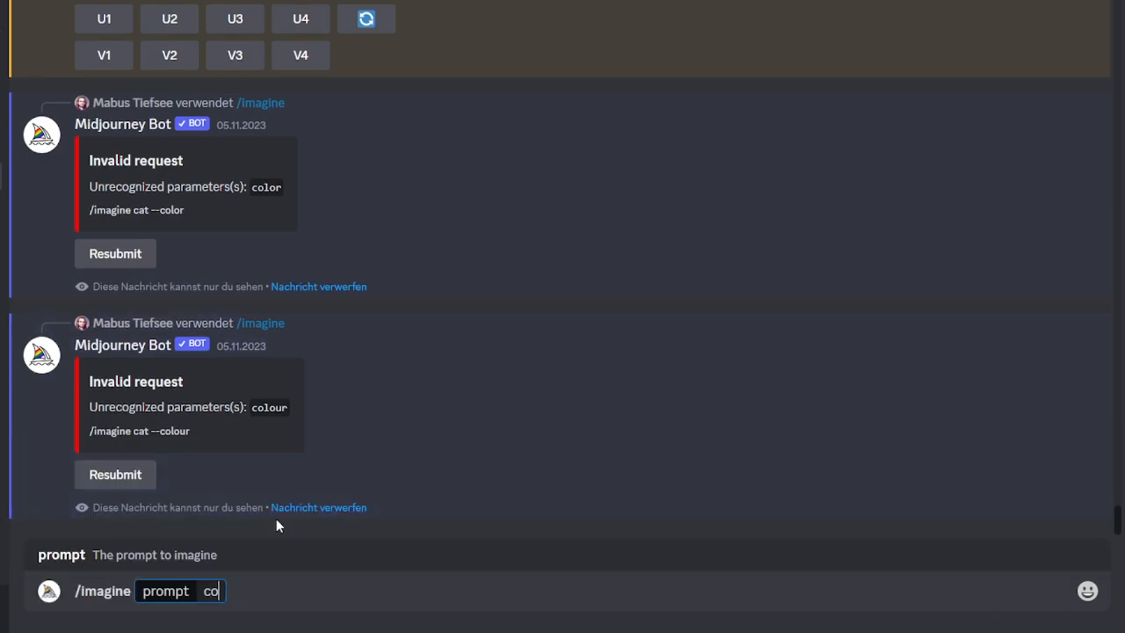
type("cat --colors")
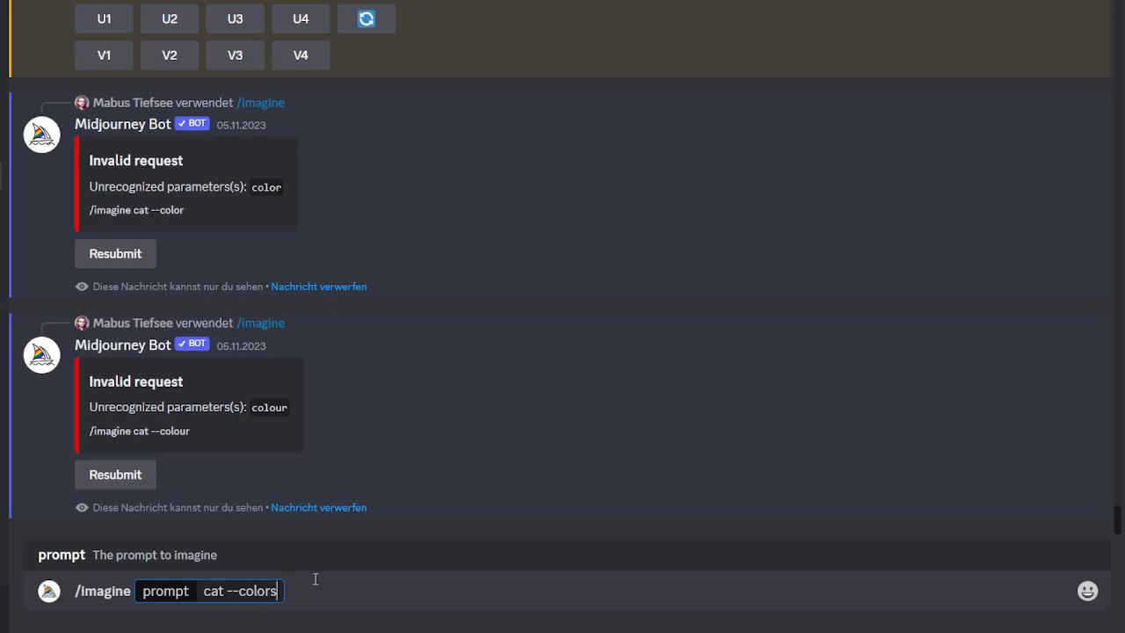
key("Return")
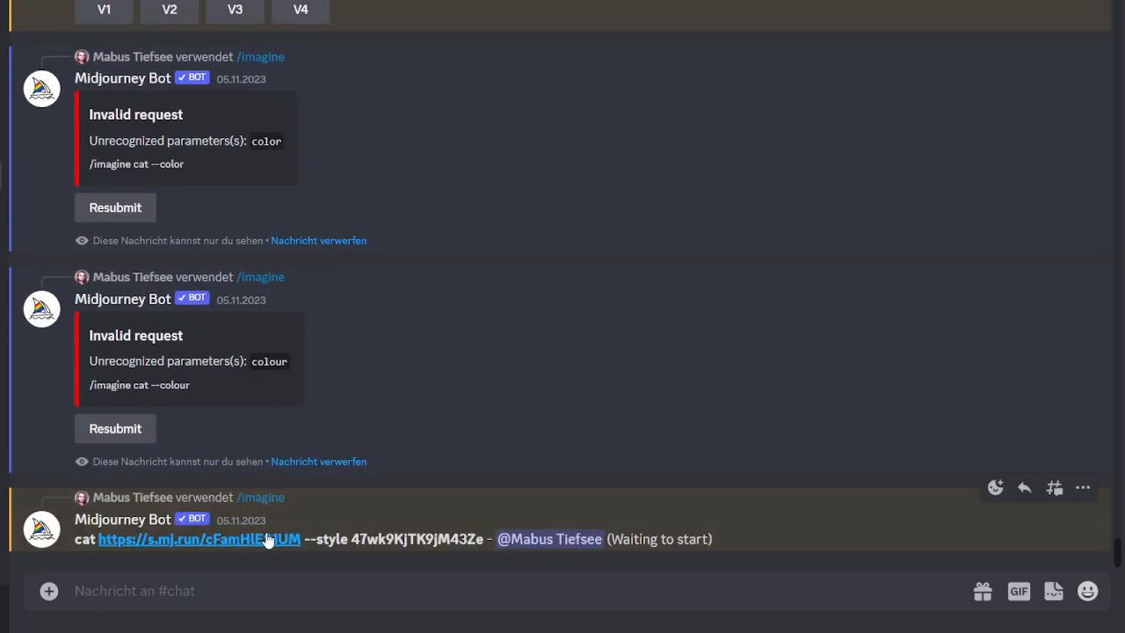
Step: Highlight the word cat, the style code and the image link in the submitted prompt in turn
double_click(85, 539)
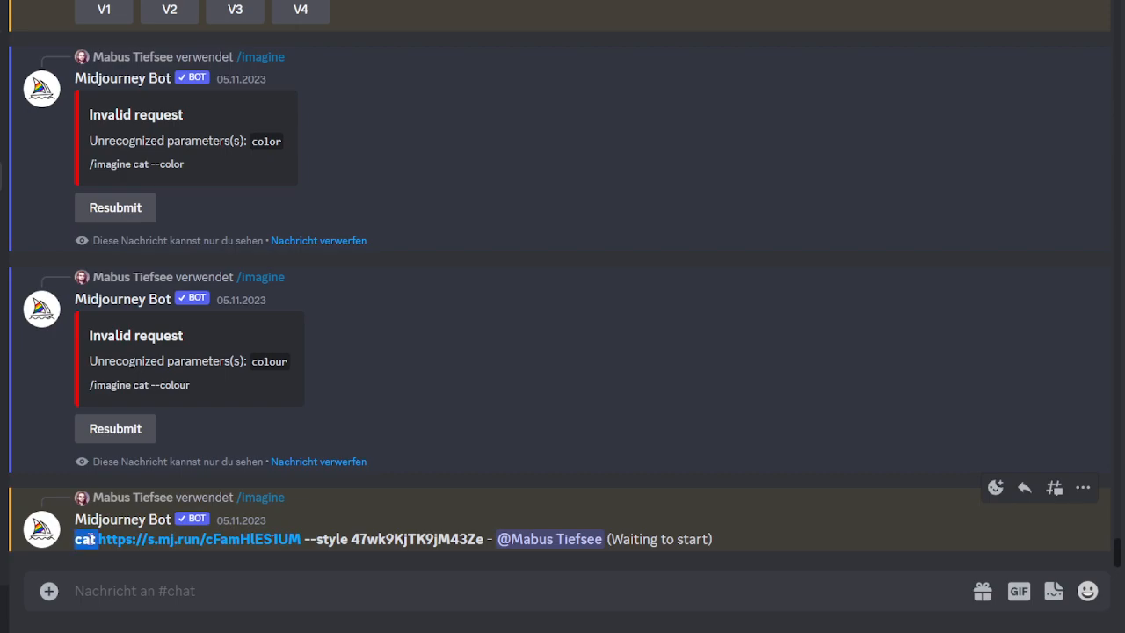
left_click_drag(305, 541, 483, 534)
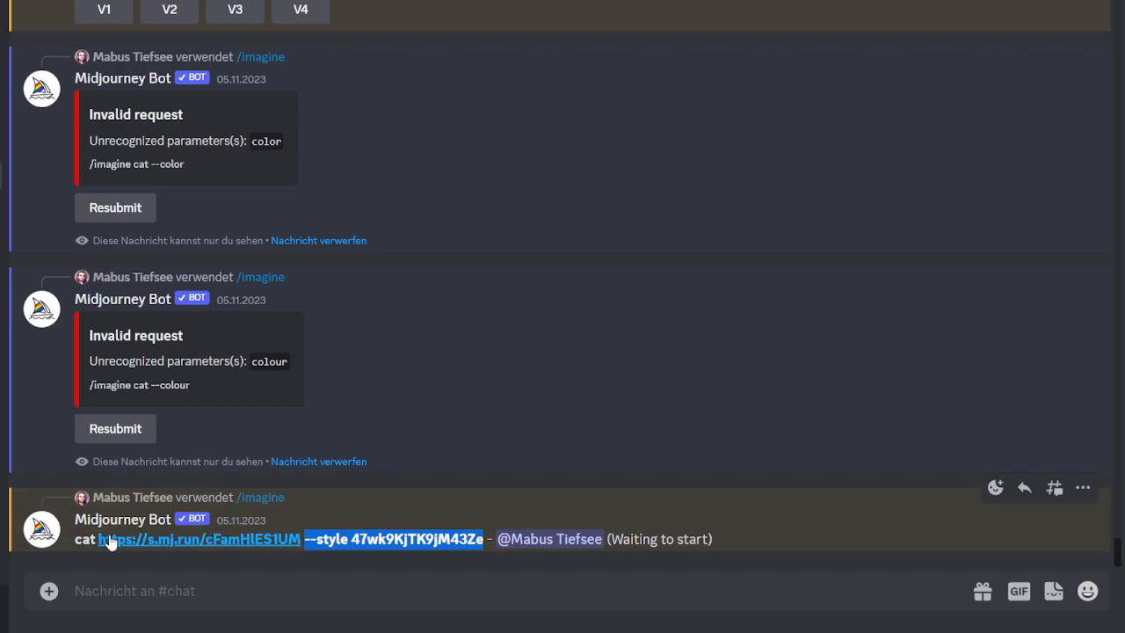
left_click_drag(98, 539, 281, 572)
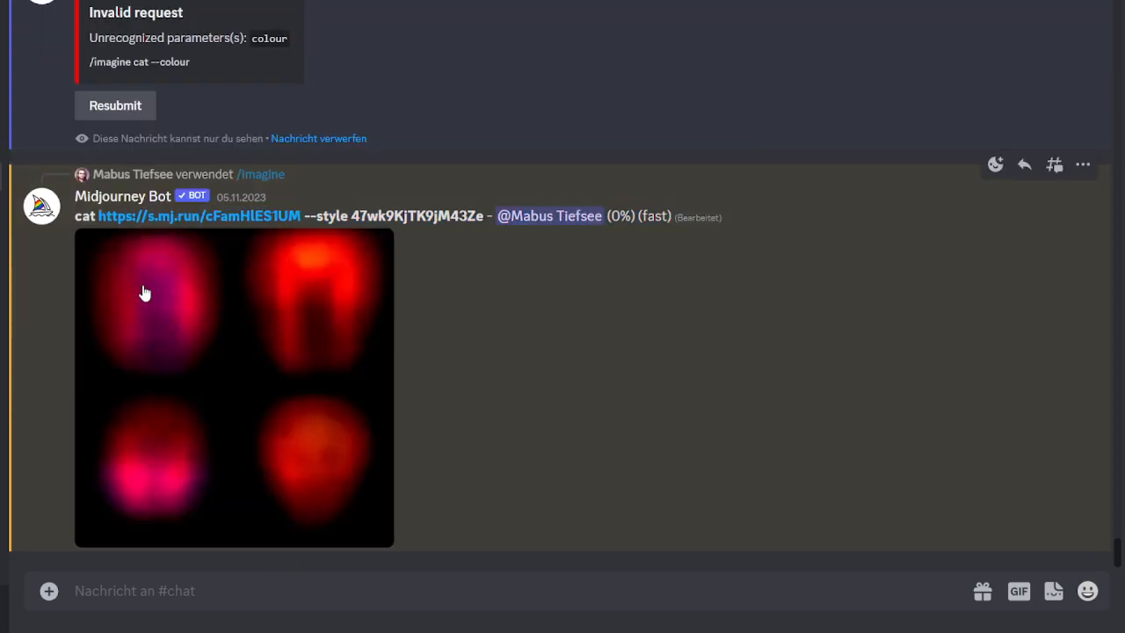
left_click(150, 594)
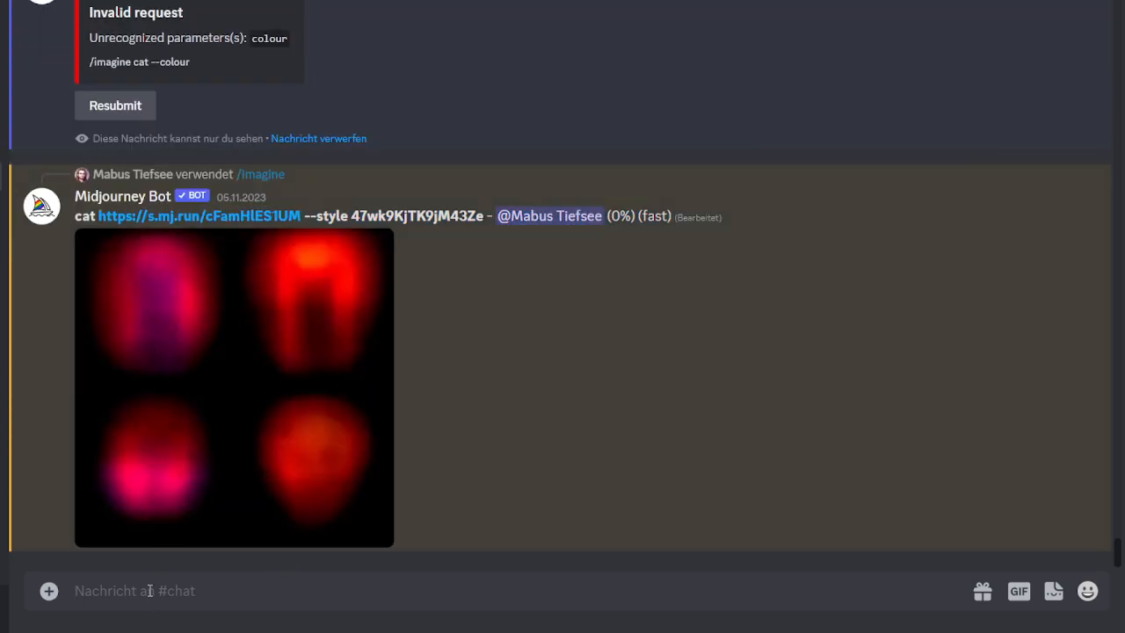
type("/ima")
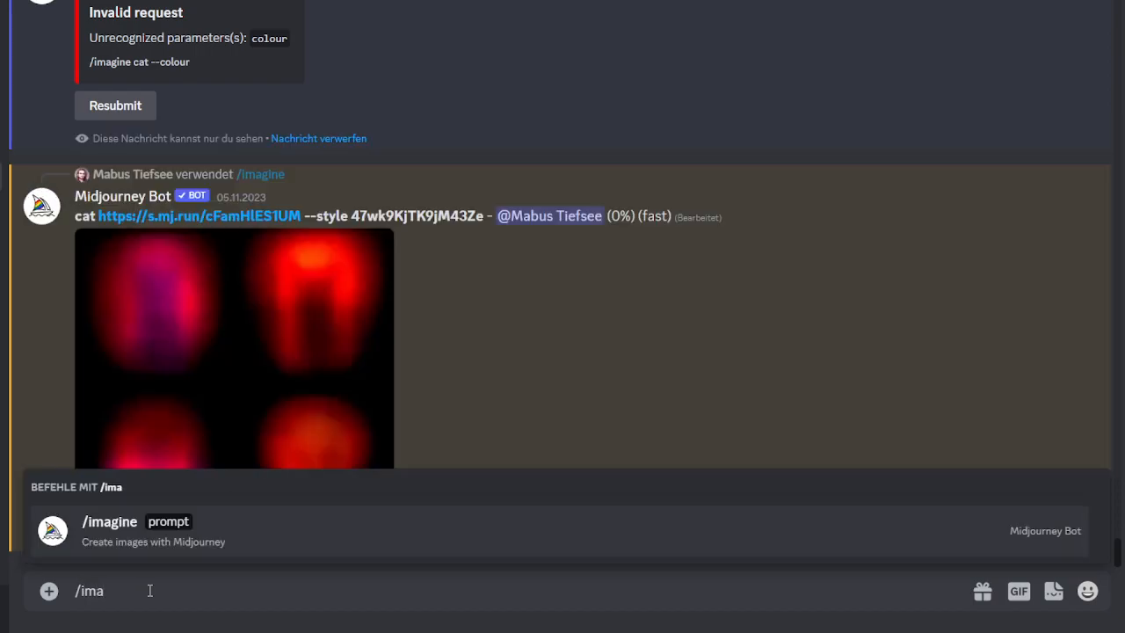
left_click(240, 520)
type("cat")
key("BackSpace")
key("BackSpace")
key("BackSpace")
key("BackSpace")
key("BackSpace")
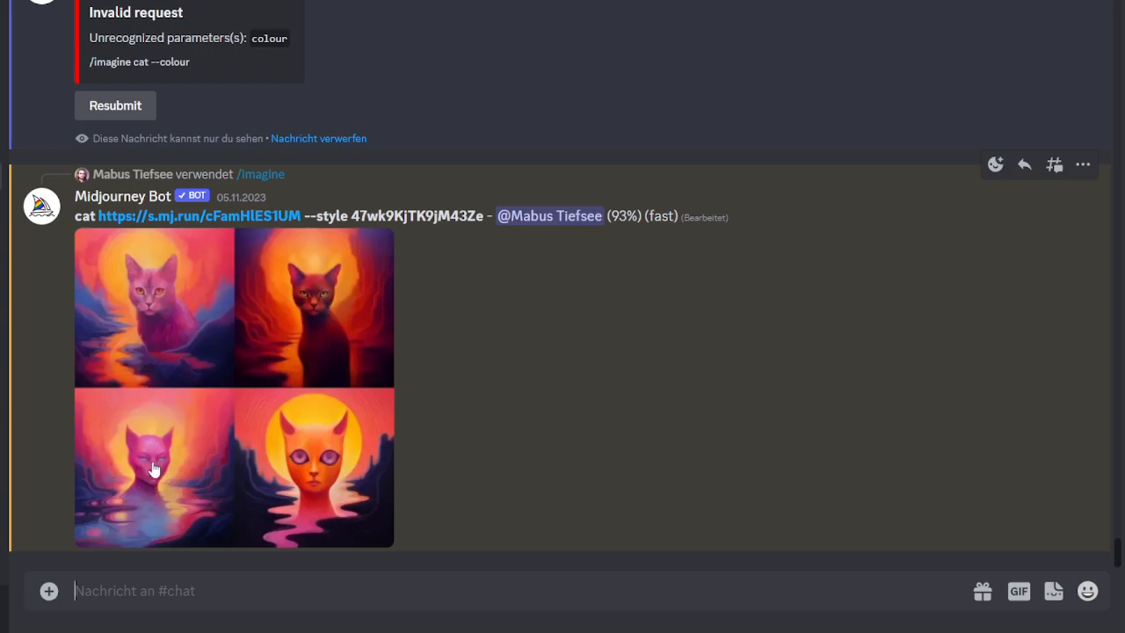
Step: Examine the cat grid generated with the colors option
scroll(290, 165, "up", 3)
scroll(259, 290, "down", 3)
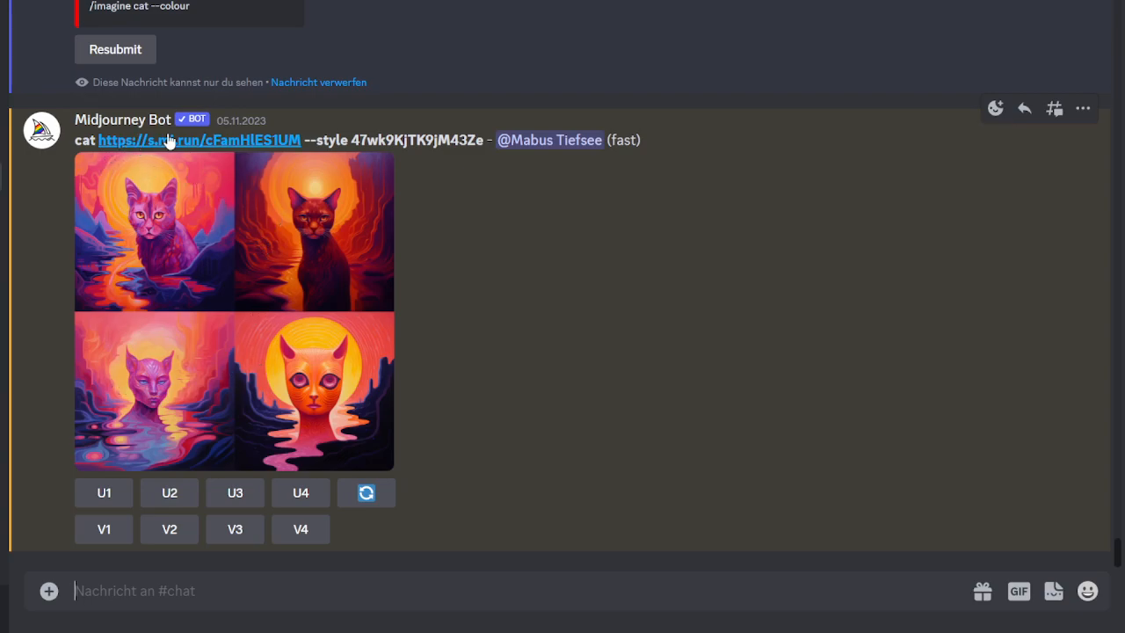
Step: Rerun the cat prompt with --iw 0.666 appended, and highlight the style code and the word cat in the original prompt
left_click_drag(352, 143, 484, 139)
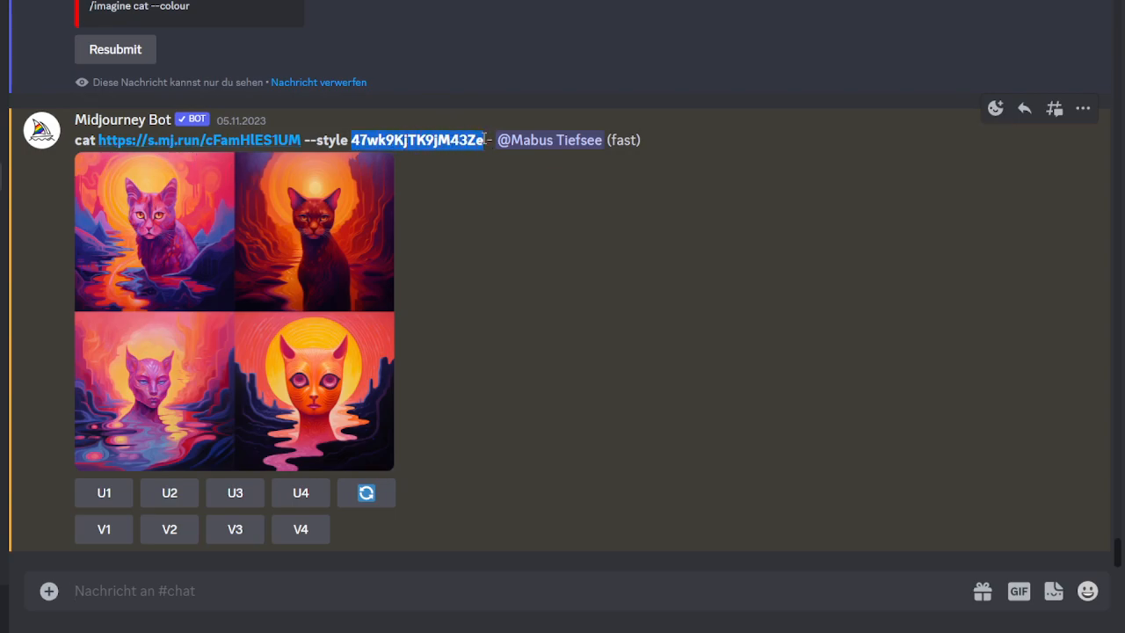
left_click(422, 257)
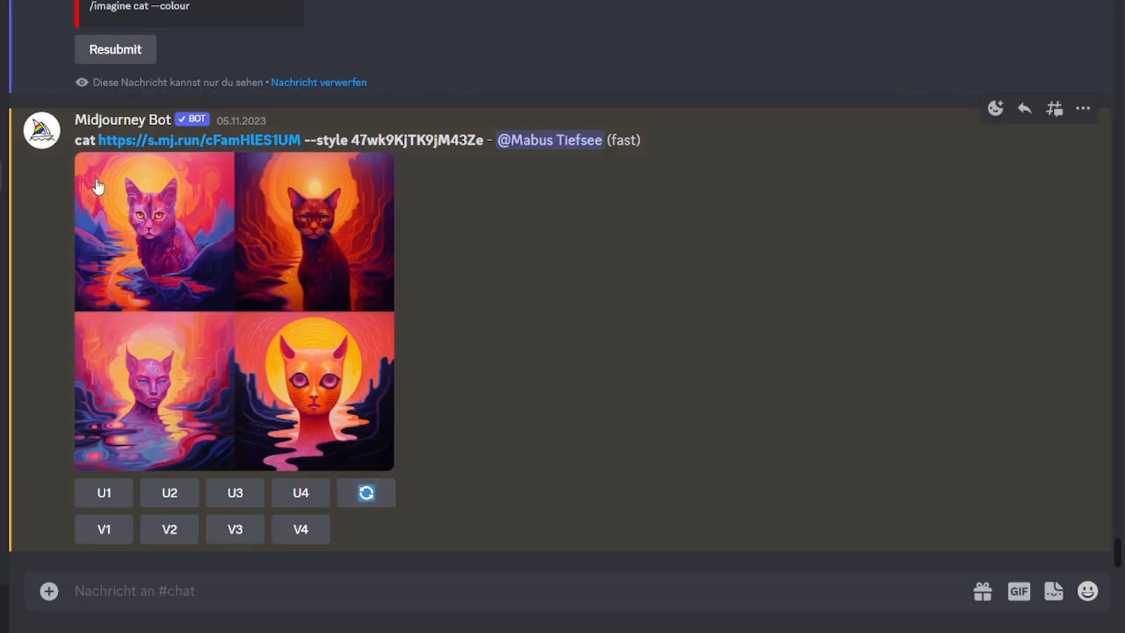
left_click(351, 499)
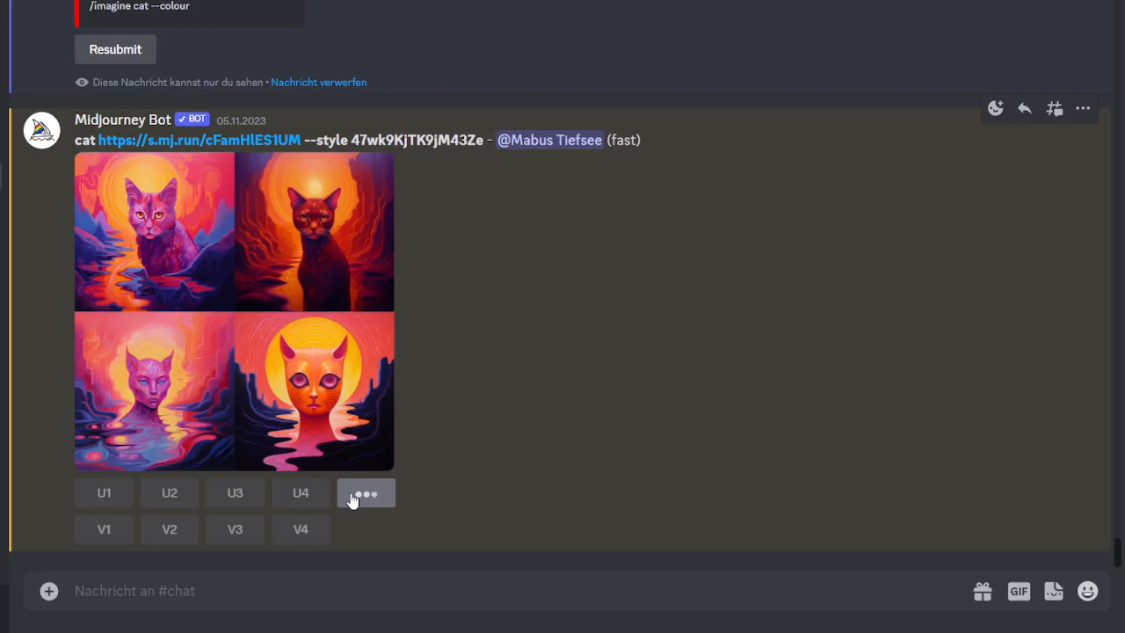
left_click(458, 280)
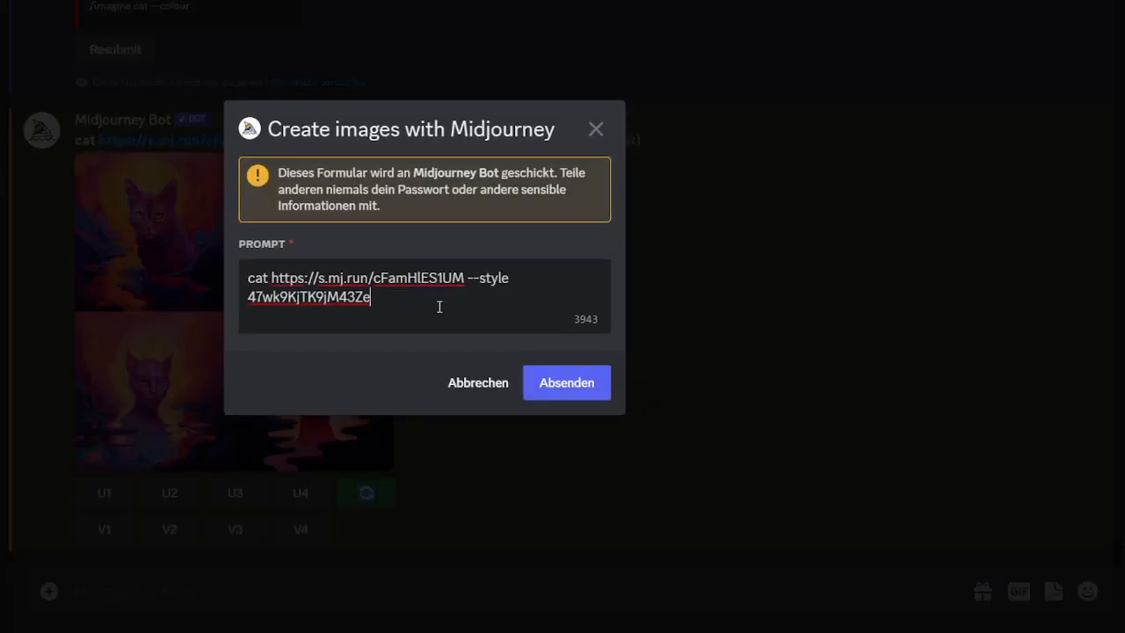
type("--iw 0.666")
left_click(568, 384)
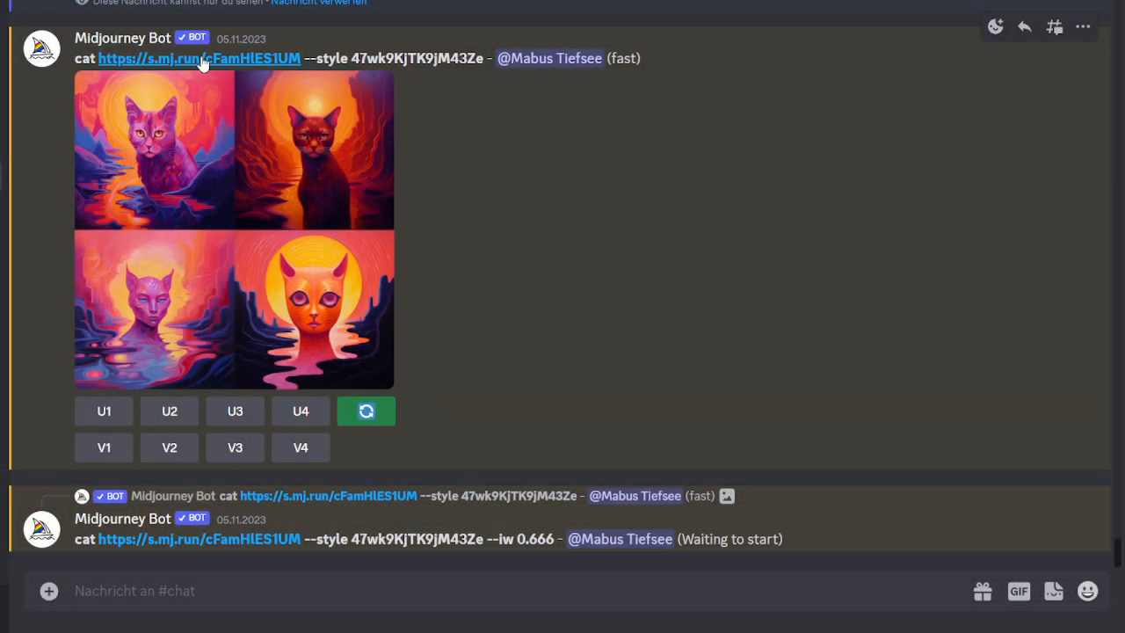
double_click(355, 58)
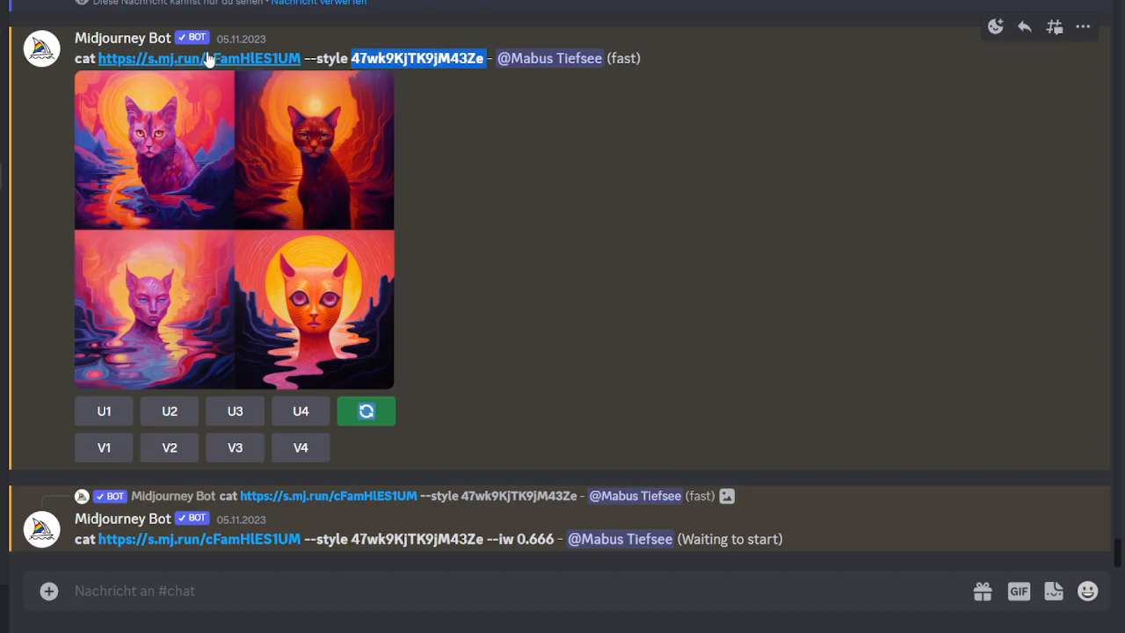
double_click(81, 59)
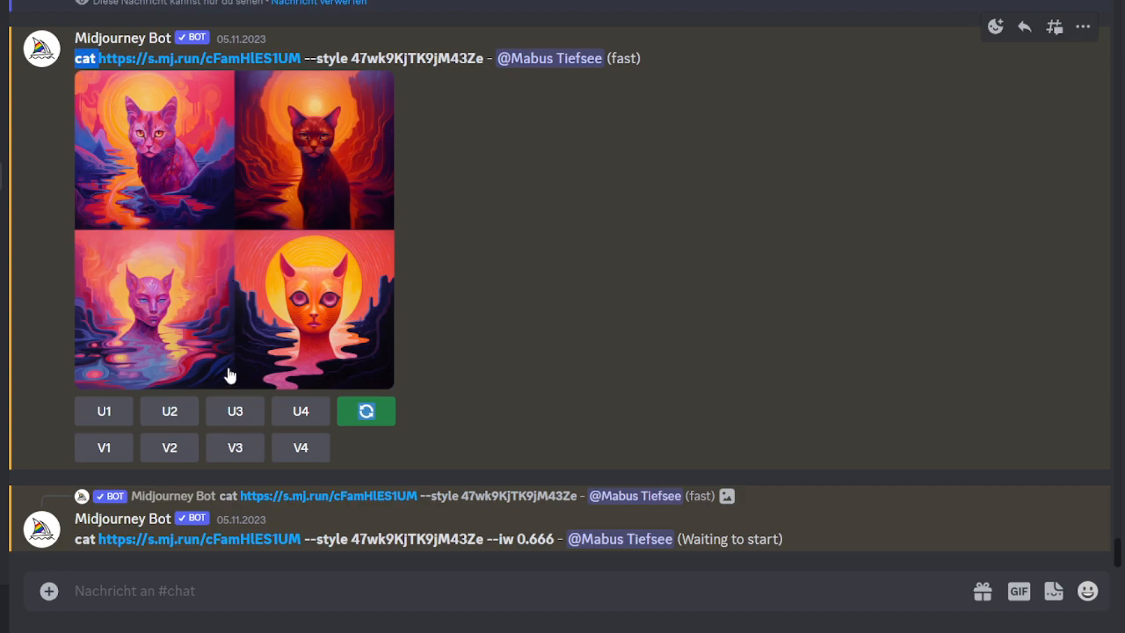
Step: Generate an image grid with /imagine and the prompt "a cat sits on a beach --colors"
left_click(231, 595)
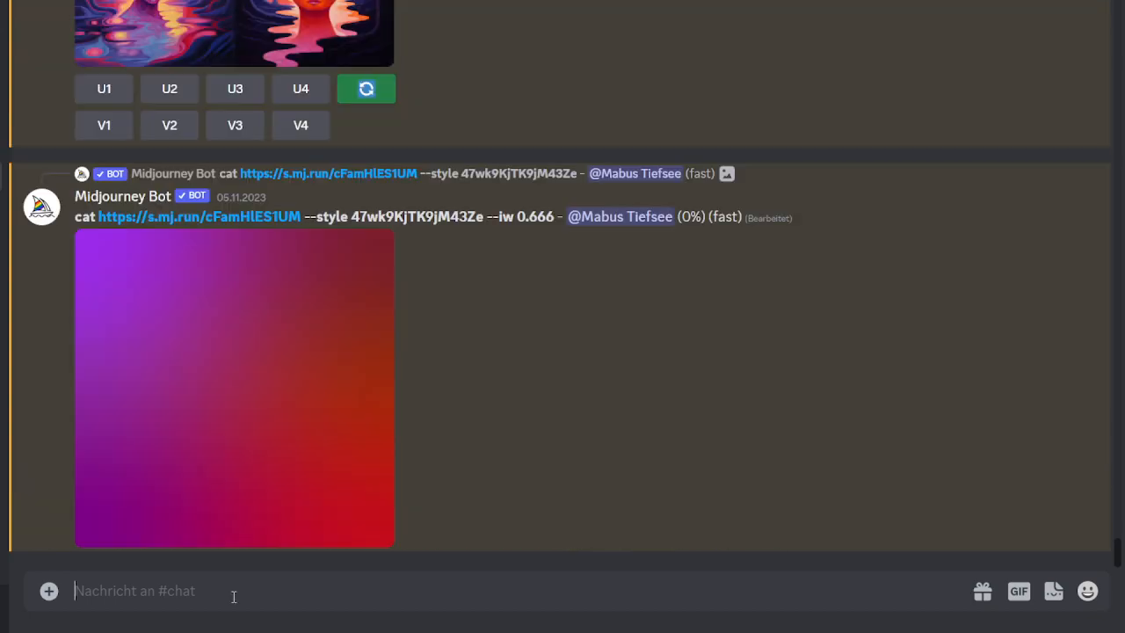
type("/")
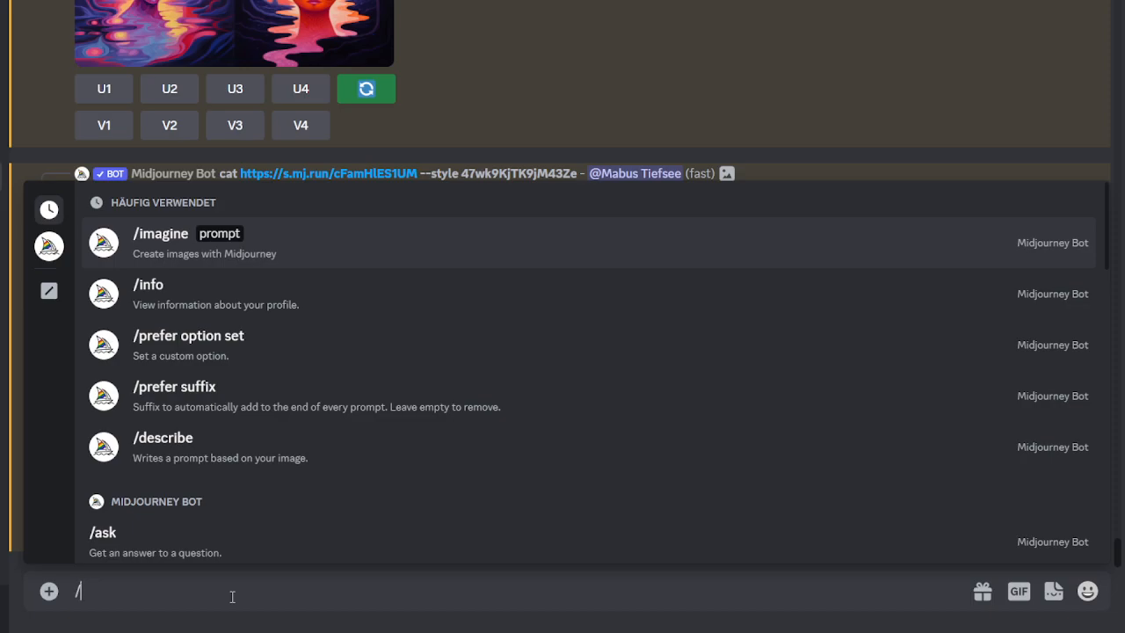
type("imagine")
key("Tab")
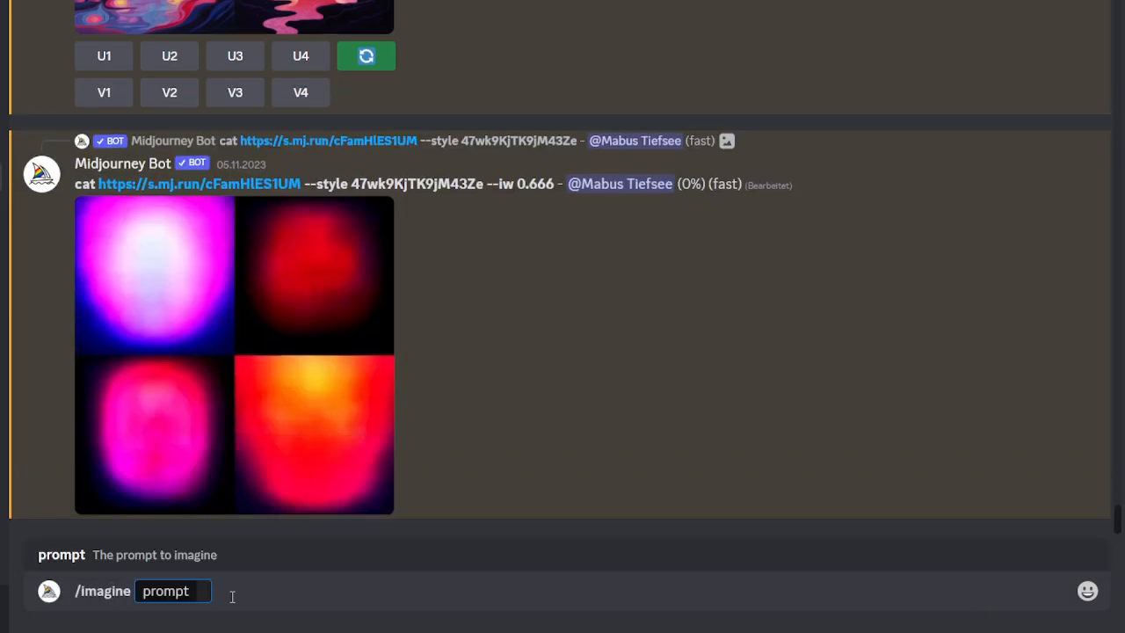
type("a cat")
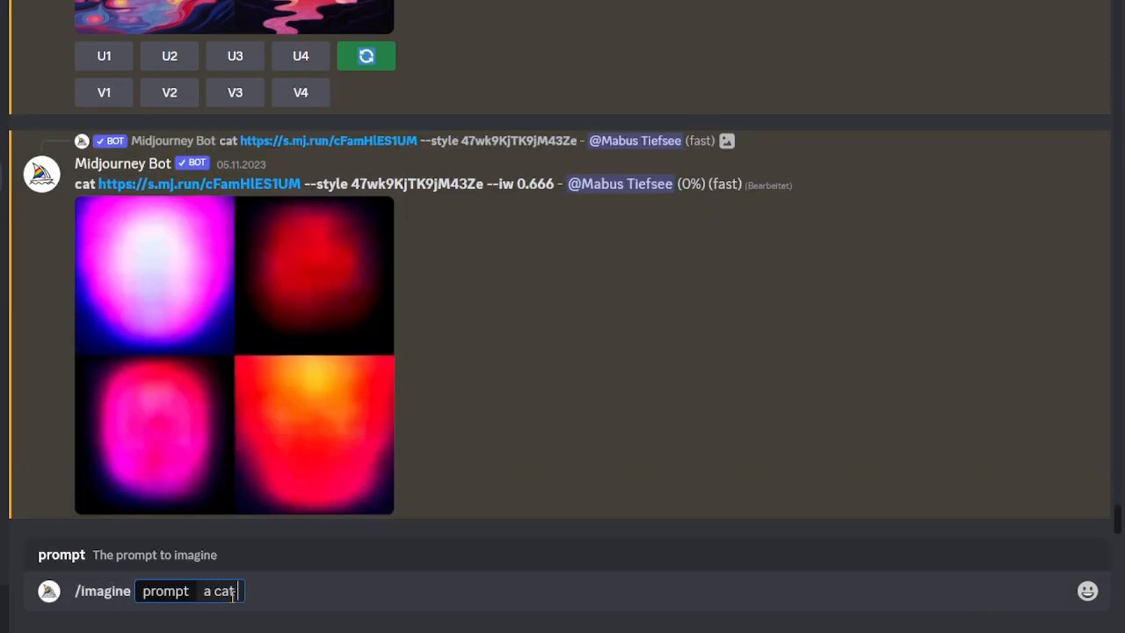
type(" sits on a beach")
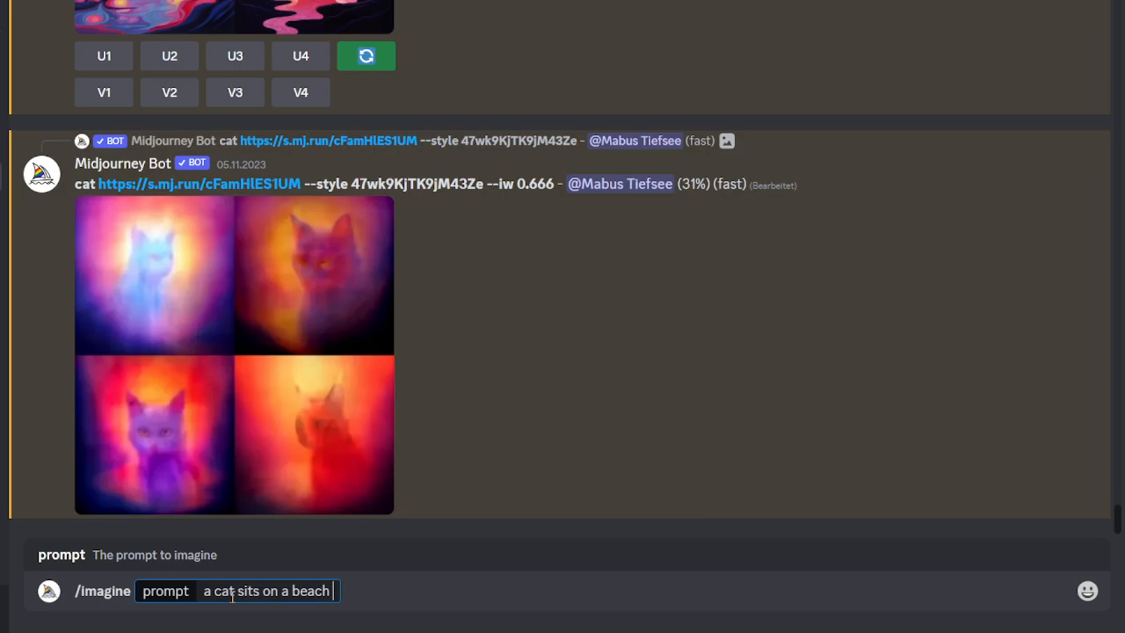
type("colors")
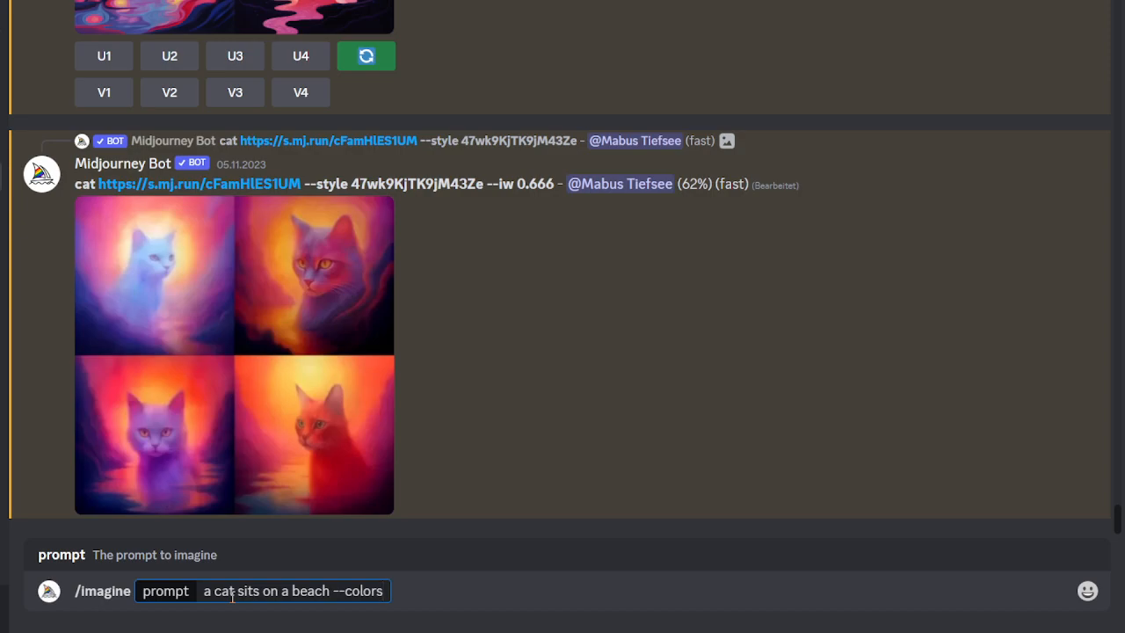
key("Return")
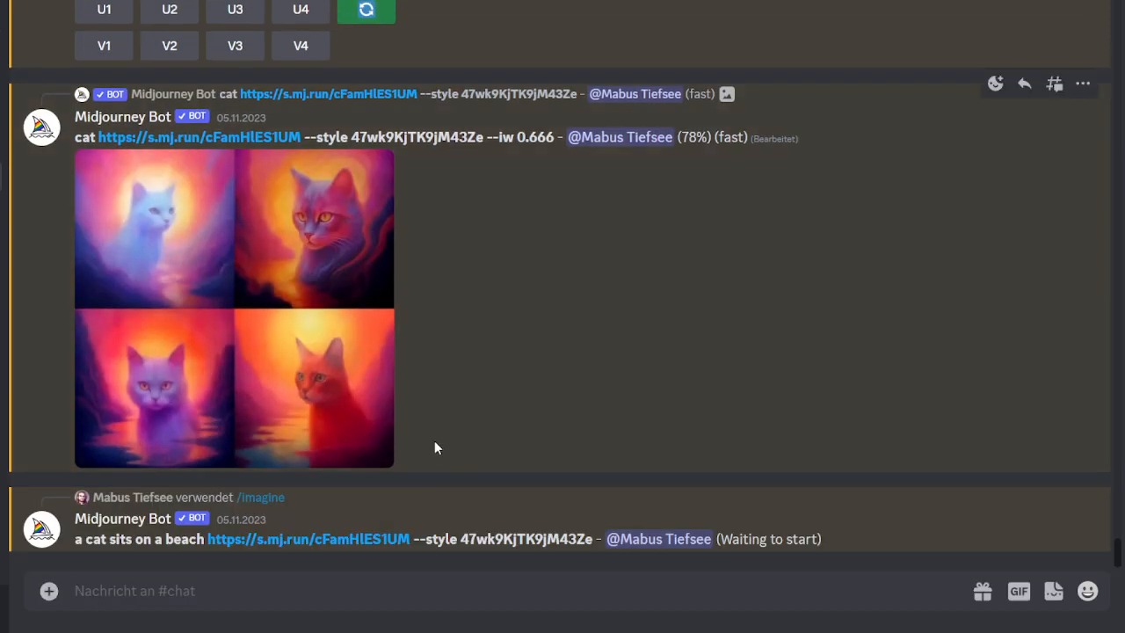
Step: Highlight the style codes and the --iw 0.666 parameter in the submitted prompts, and compare the cat grids with and without the image weight
double_click(530, 536)
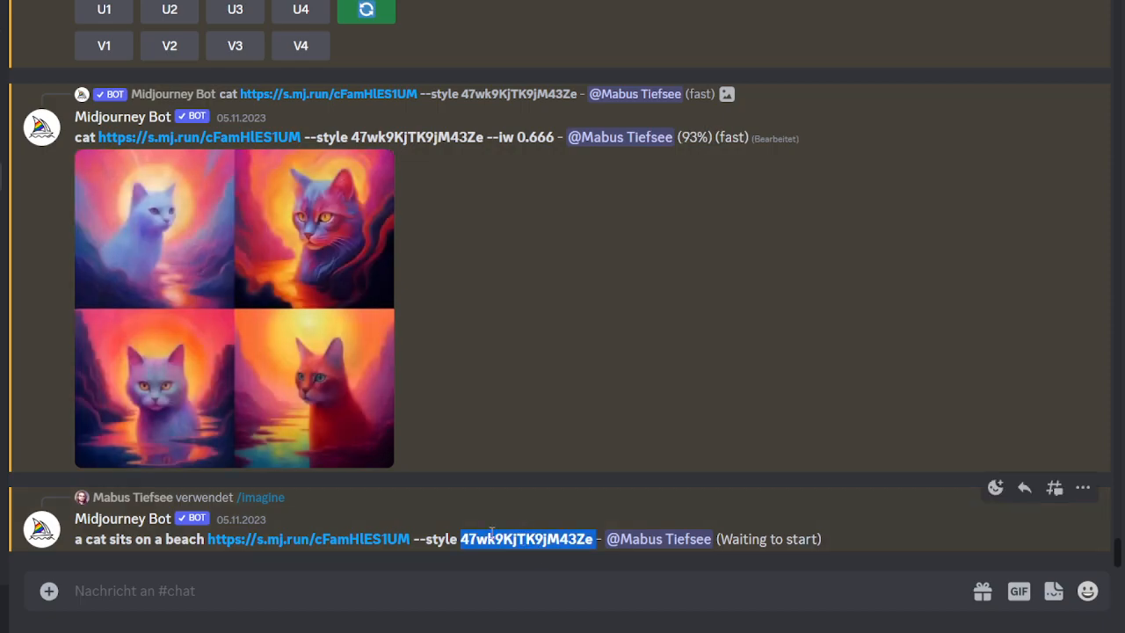
left_click(138, 539)
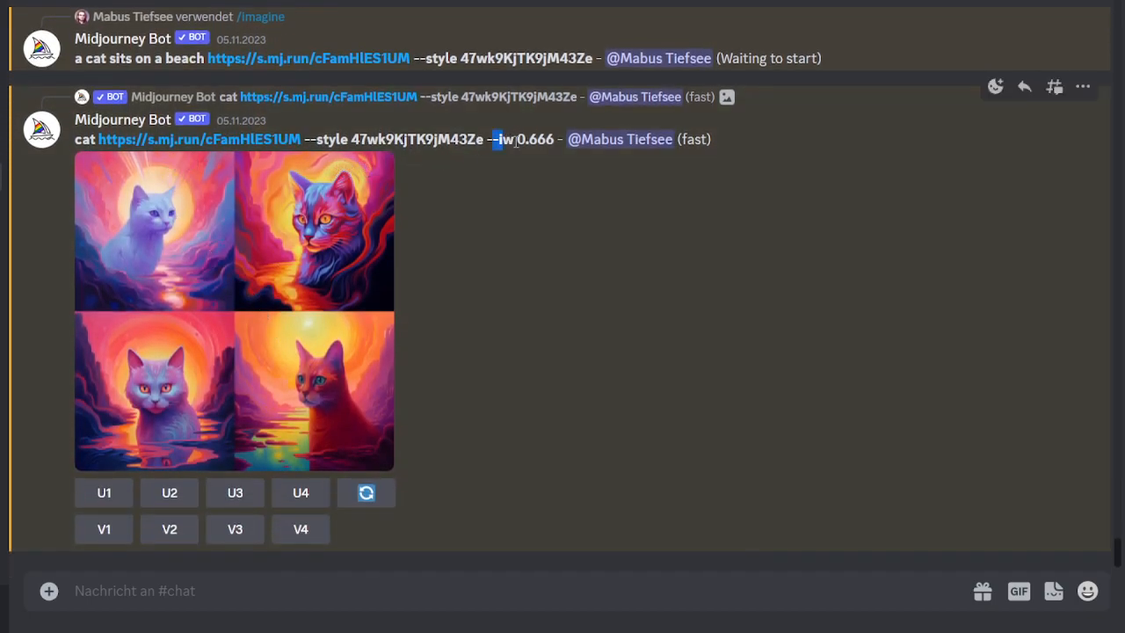
left_click_drag(500, 138, 562, 139)
triple_click(378, 134)
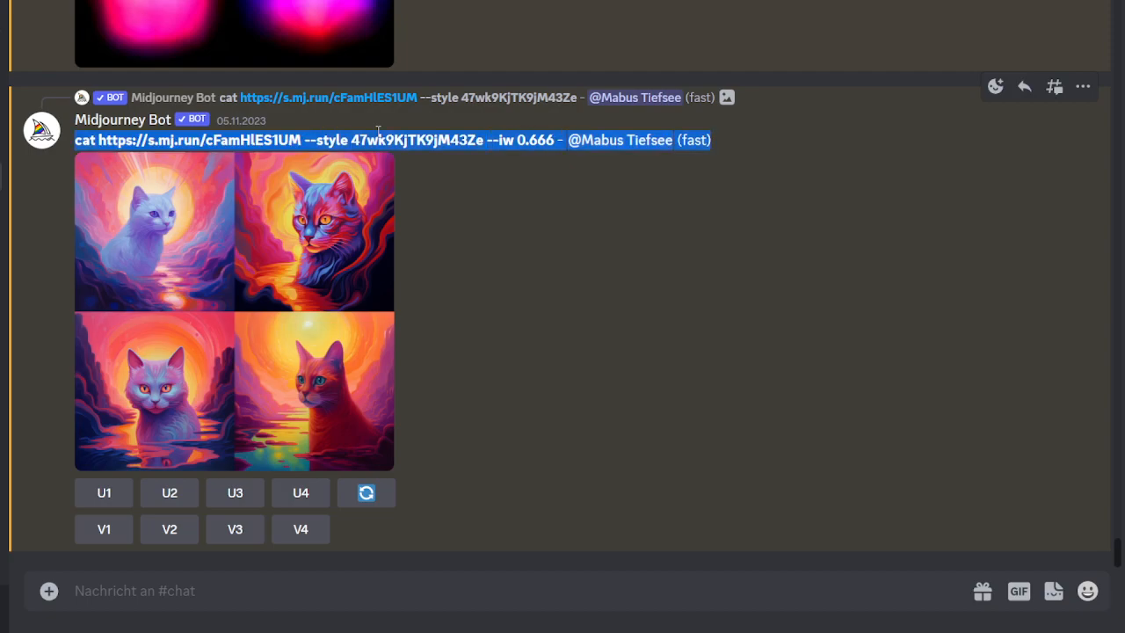
double_click(350, 141)
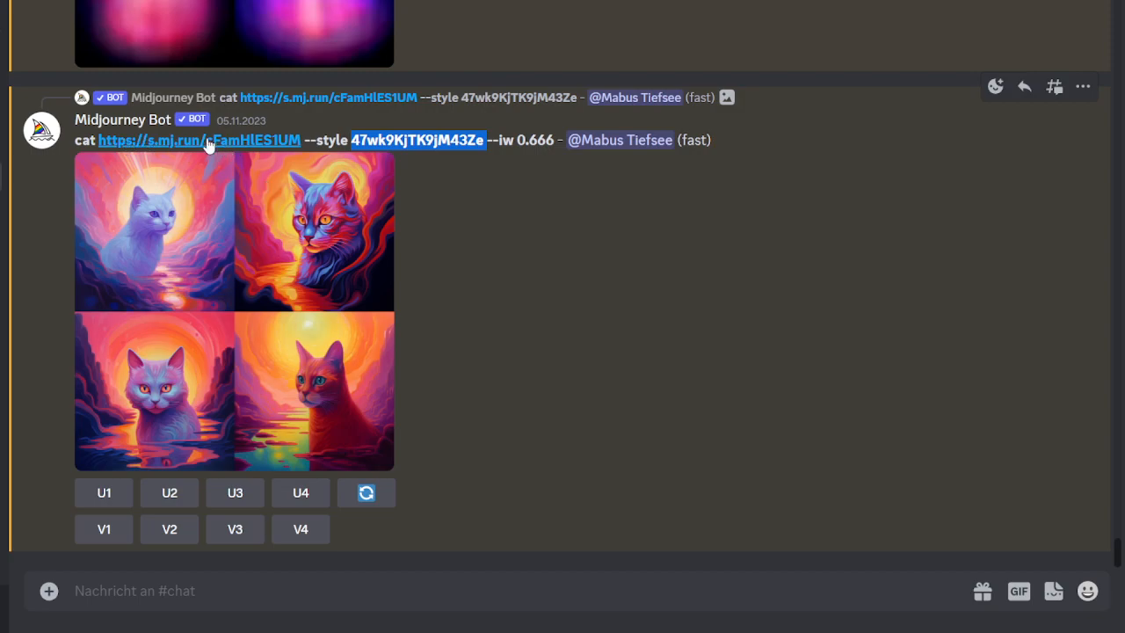
scroll(343, 253, "up", 2)
scroll(343, 253, "up", 6)
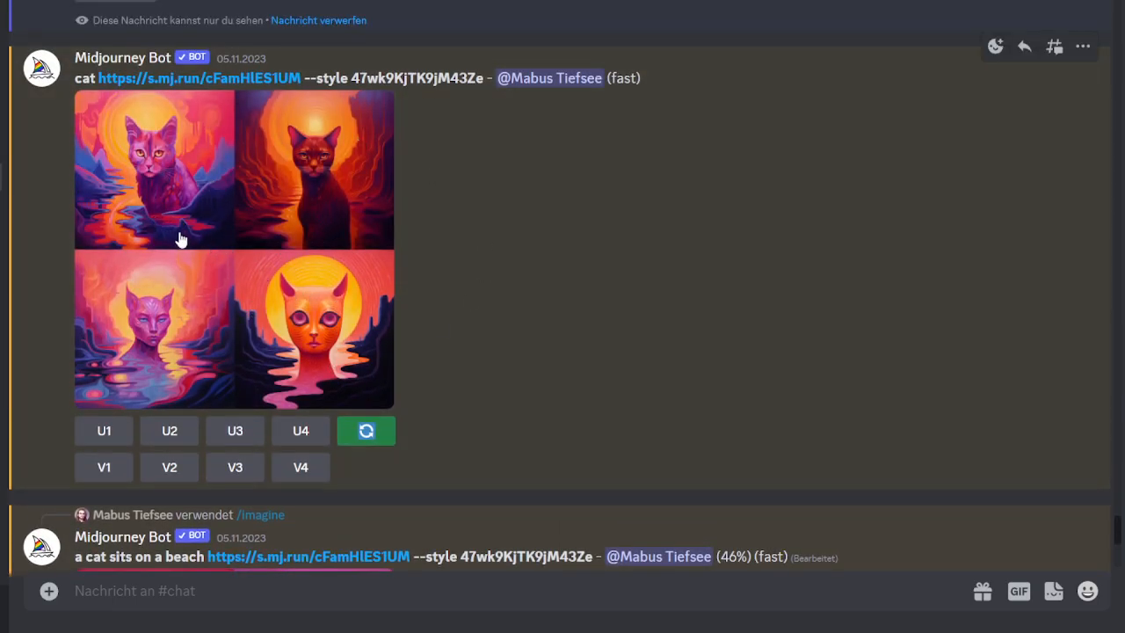
scroll(289, 265, "up", 6)
Step: Rerun the --iw 0.666 cat grid without the image link and image weight, using only "cat --style 47wk9KjTK9jM43Ze"
left_click(366, 495)
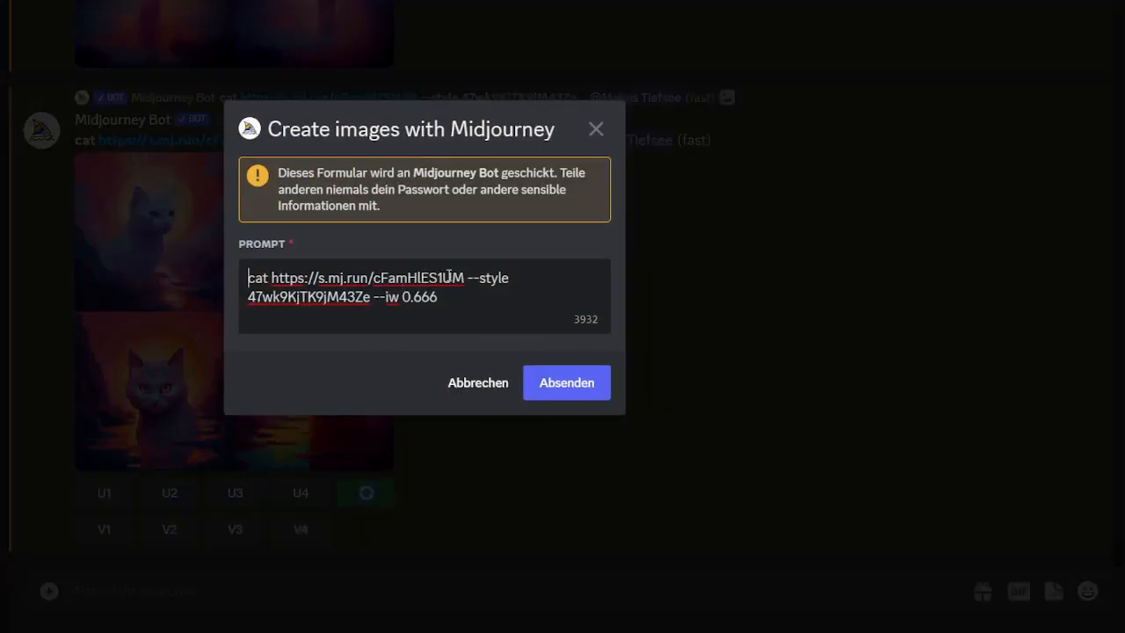
left_click_drag(461, 278, 278, 271)
key("BackSpace")
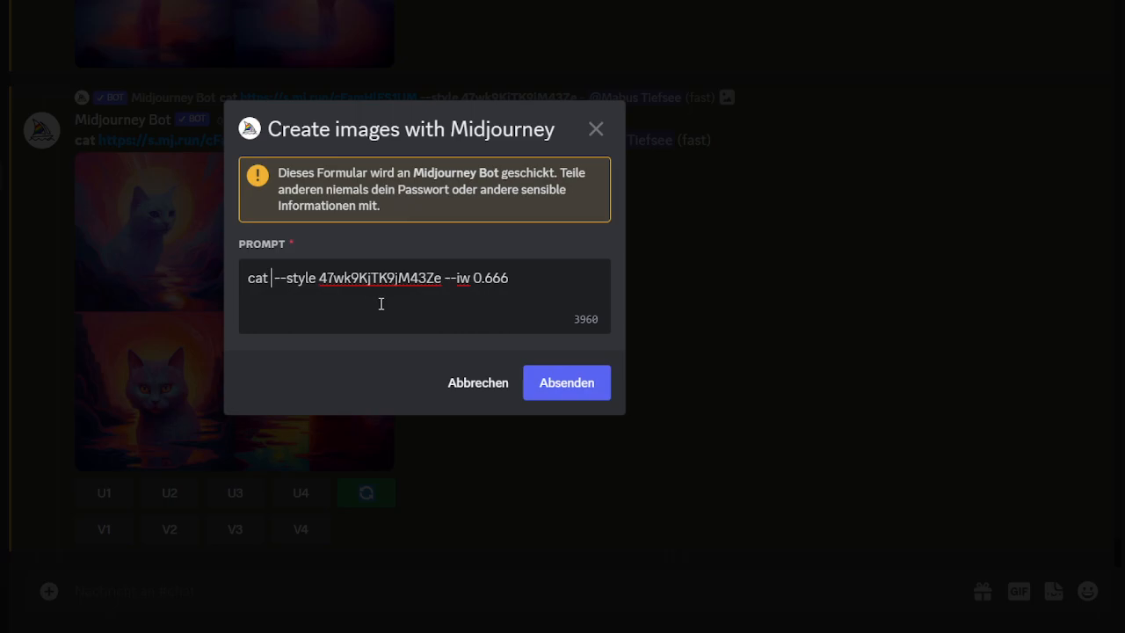
left_click_drag(446, 277, 743, 286)
key("BackSpace")
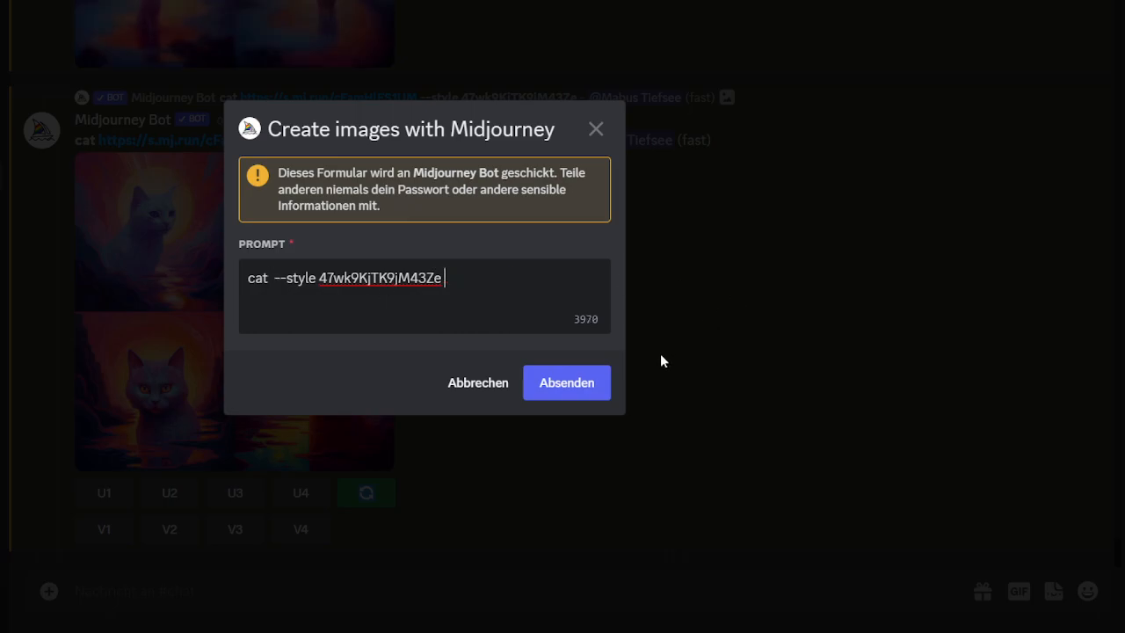
left_click(573, 384)
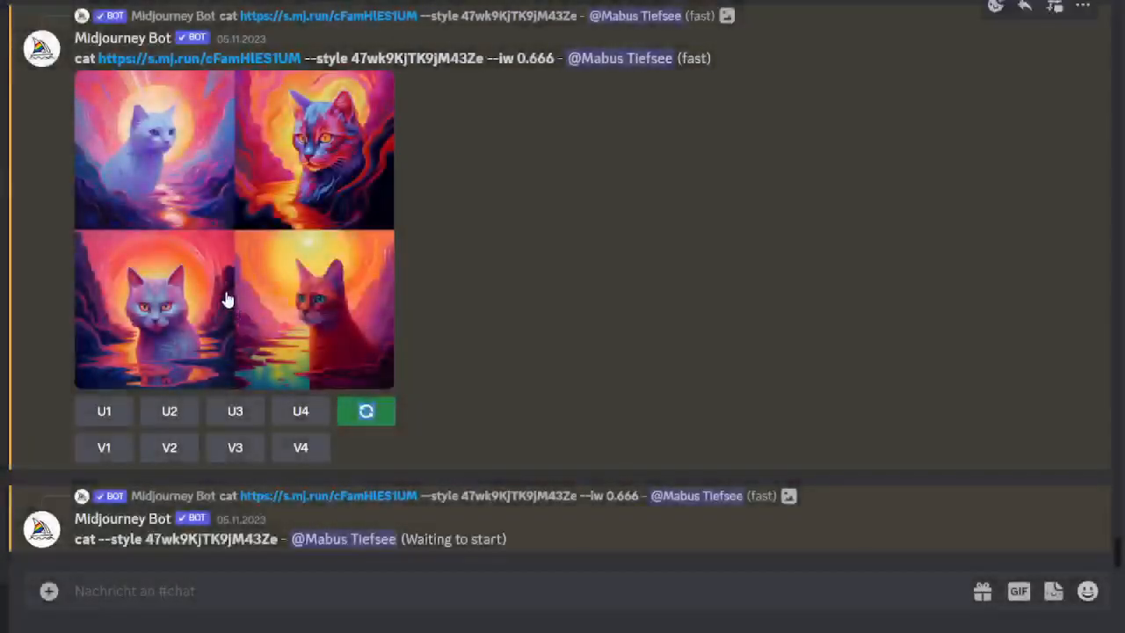
Step: Rerun the --iw 0.666 cat grid without the style code and image weight, keeping only cat and the image link
scroll(296, 243, "up", 5)
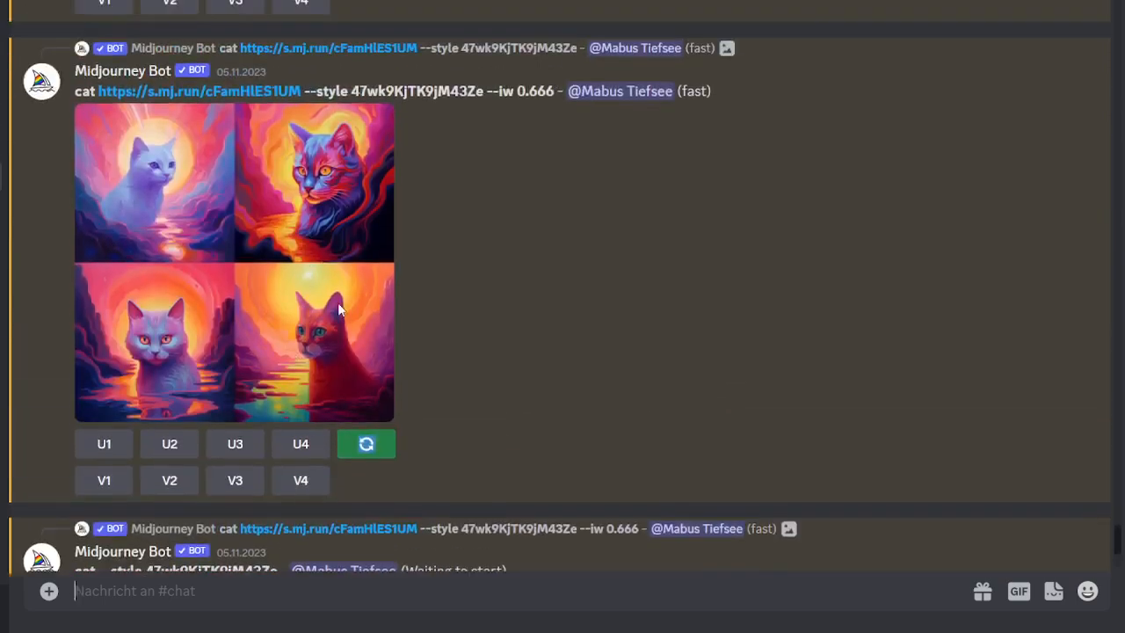
left_click(369, 443)
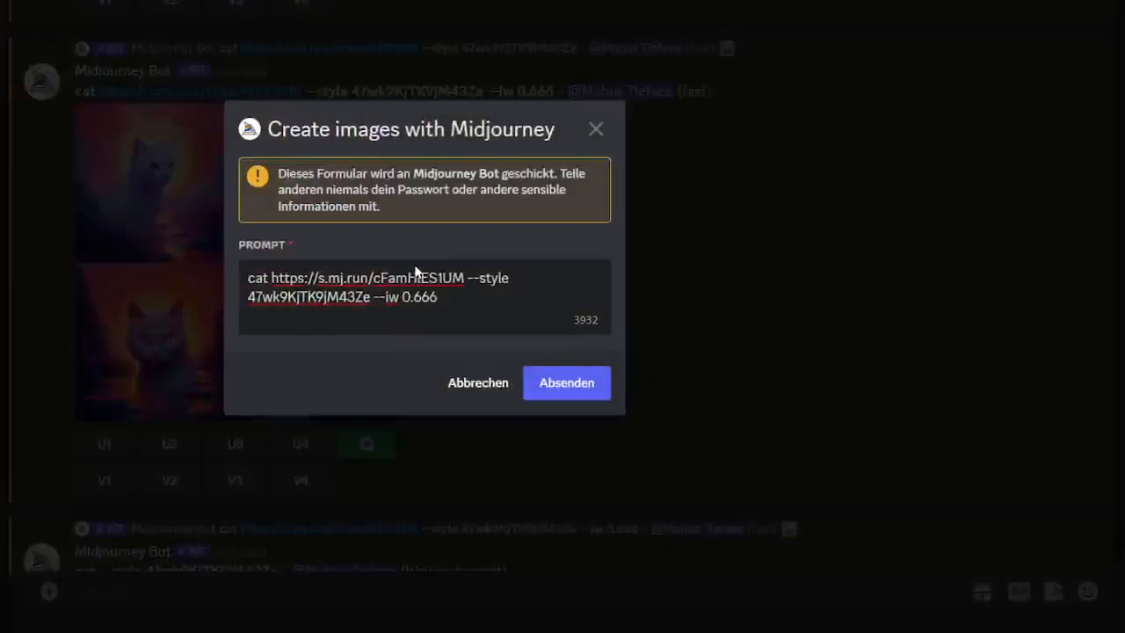
left_click_drag(469, 278, 560, 342)
key("BackSpace")
left_click(538, 380)
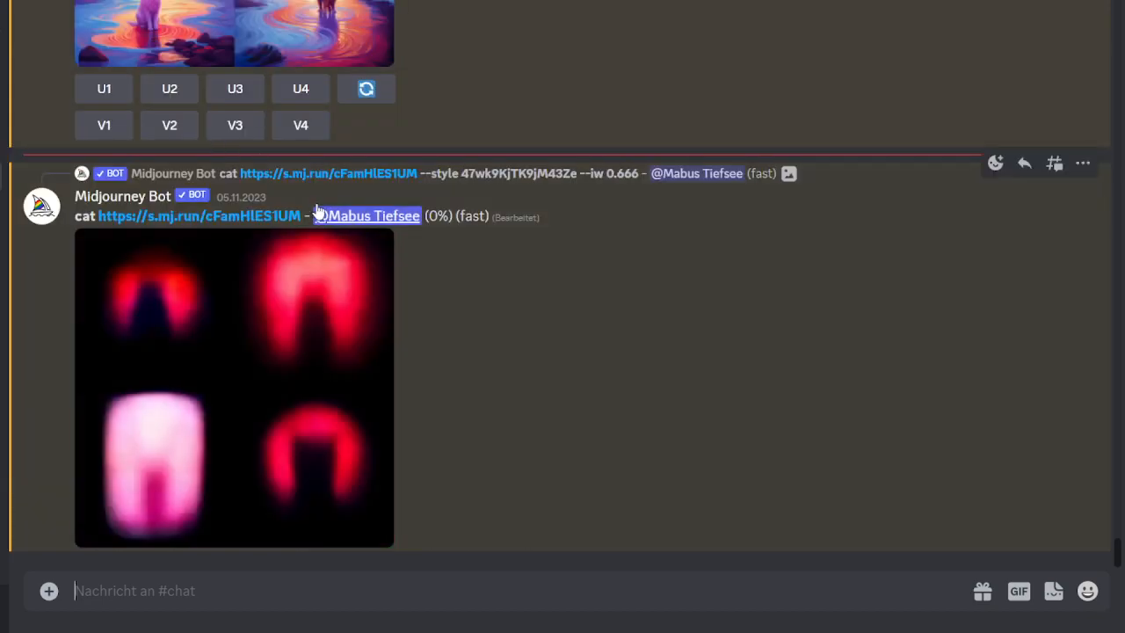
Step: Compare the style-only cat grid with the earlier cat grids made from the image link and style code
scroll(286, 207, "up", 6)
scroll(316, 195, "up", 5)
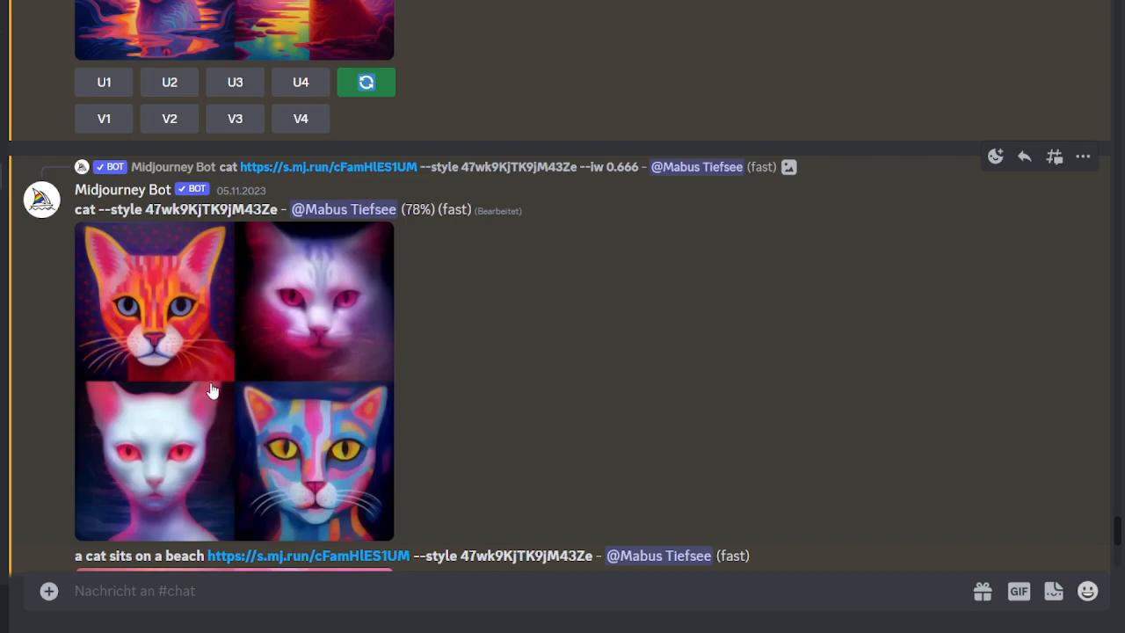
scroll(214, 378, "up", 10)
scroll(219, 383, "down", 3)
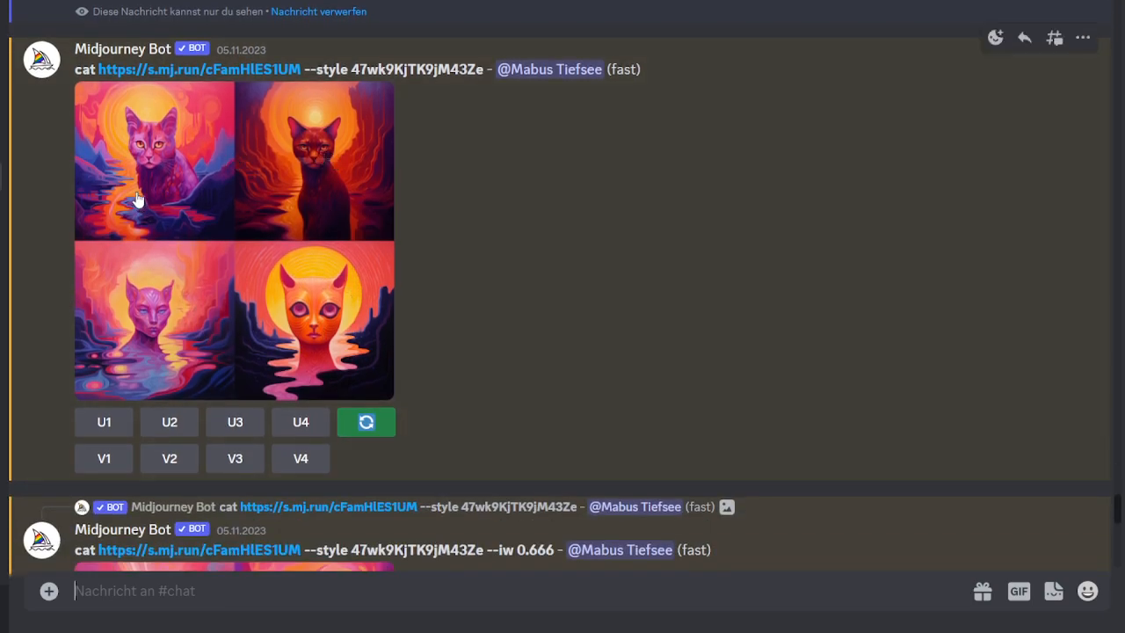
scroll(139, 196, "down", 15)
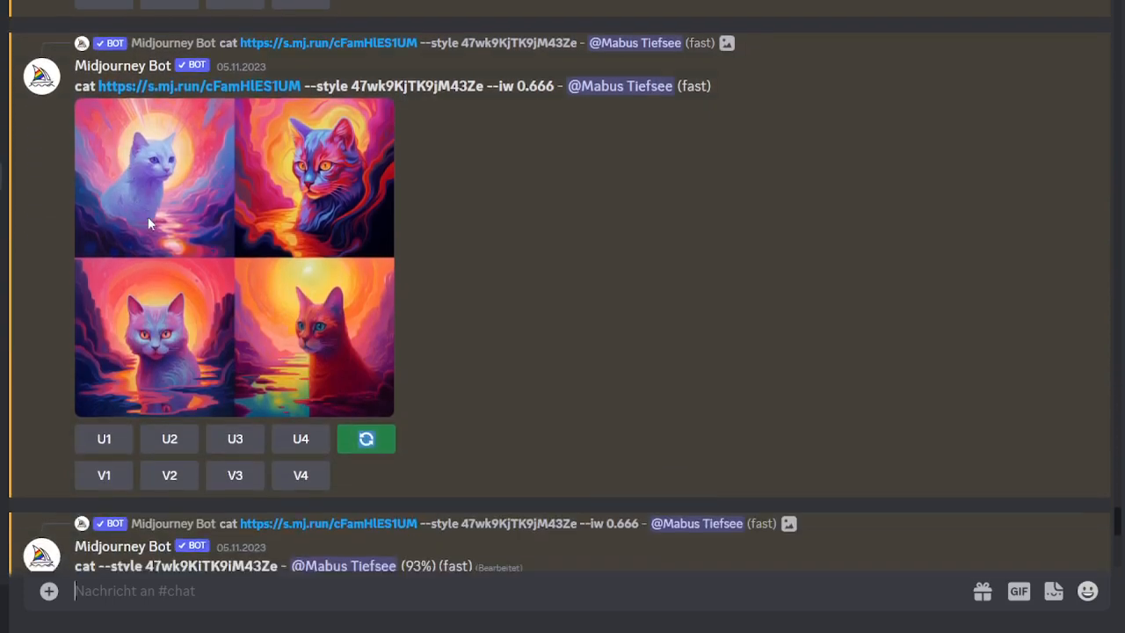
scroll(204, 304, "down", 5)
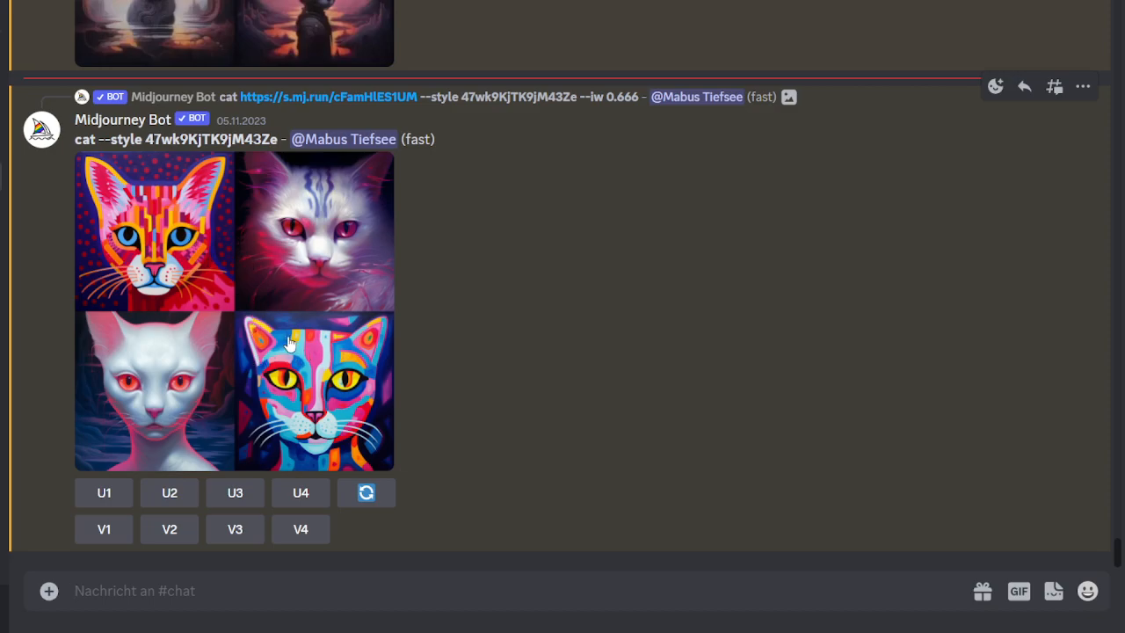
Step: Examine the style-only and link-only cat grids against the earlier results, and highlight the style code in the style-only prompt
scroll(290, 343, "down", 5)
scroll(285, 343, "up", 5)
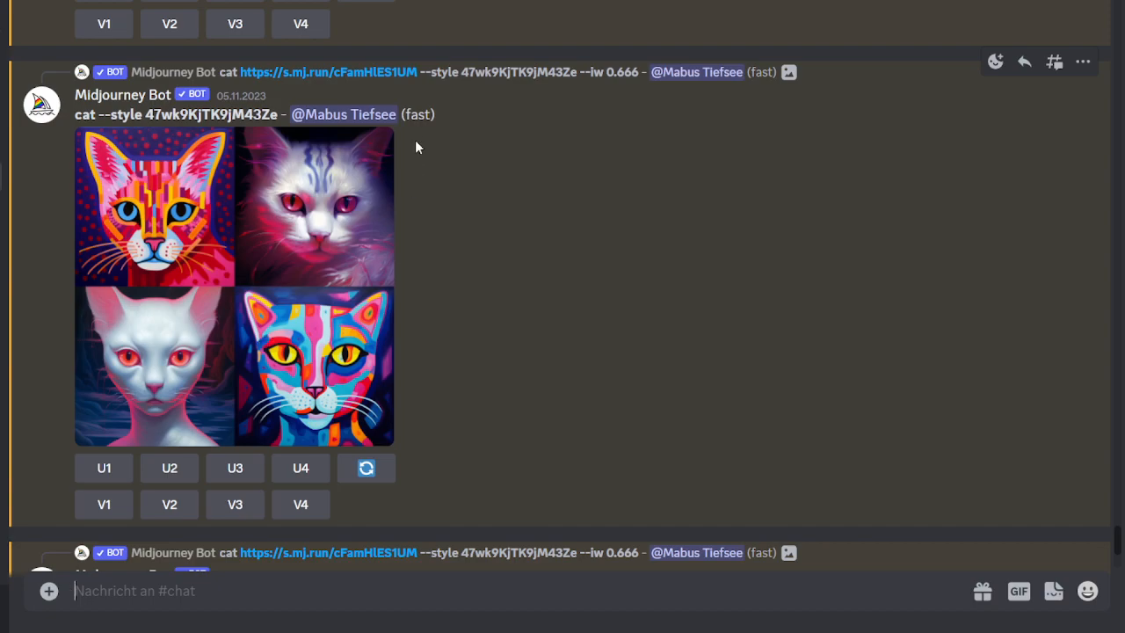
scroll(271, 242, "down", 1)
scroll(272, 242, "up", 2)
scroll(232, 336, "down", 2)
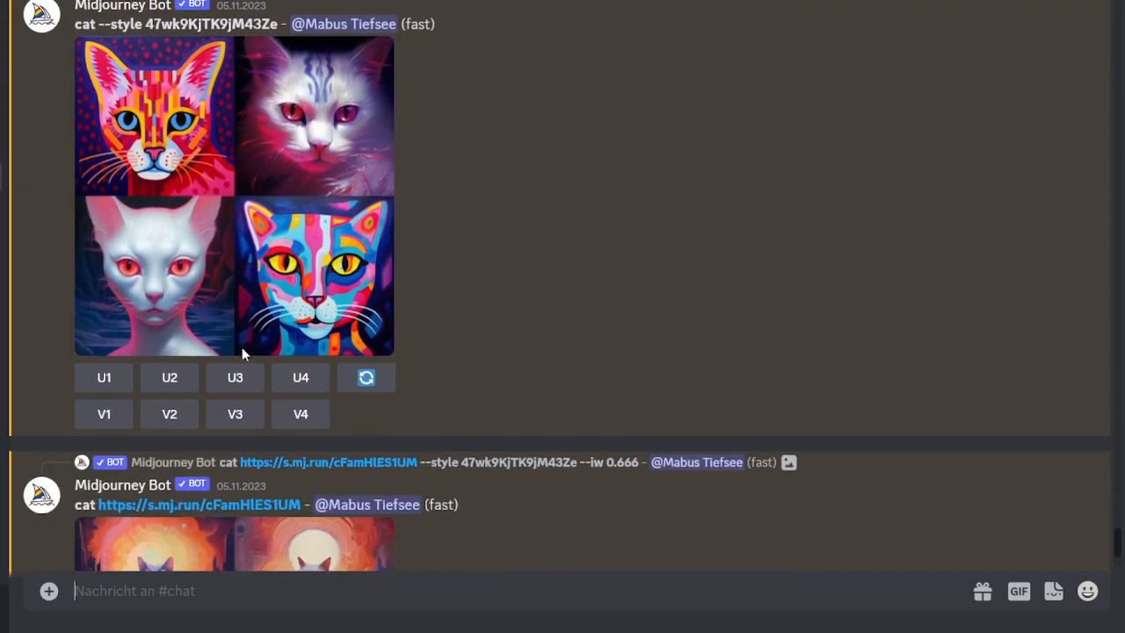
scroll(241, 352, "up", 3)
scroll(232, 362, "up", 3)
scroll(232, 352, "down", 10)
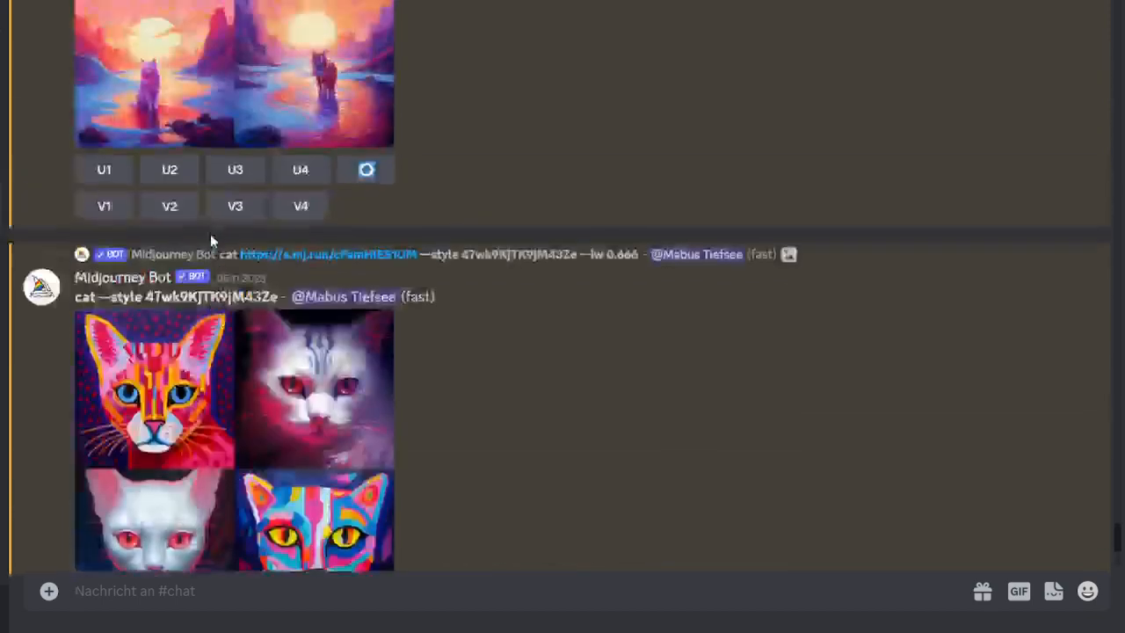
scroll(149, 251, "down", 2)
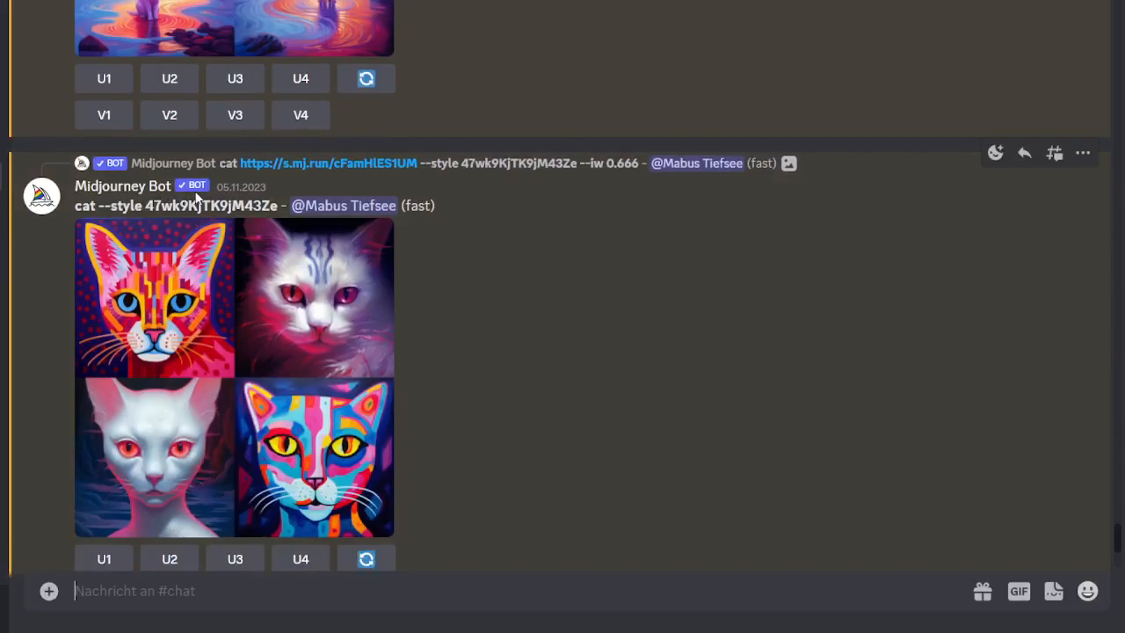
left_click(195, 227)
double_click(164, 203)
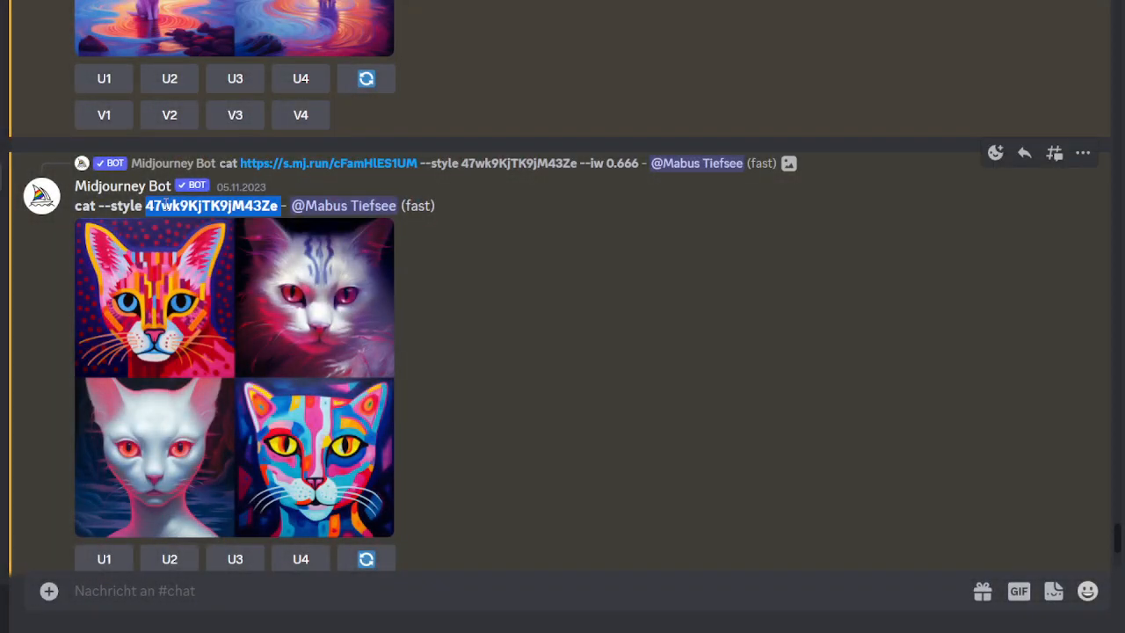
Step: Enlarge the style-only cat grid to examine it, and close the enlarged view
left_click(167, 265)
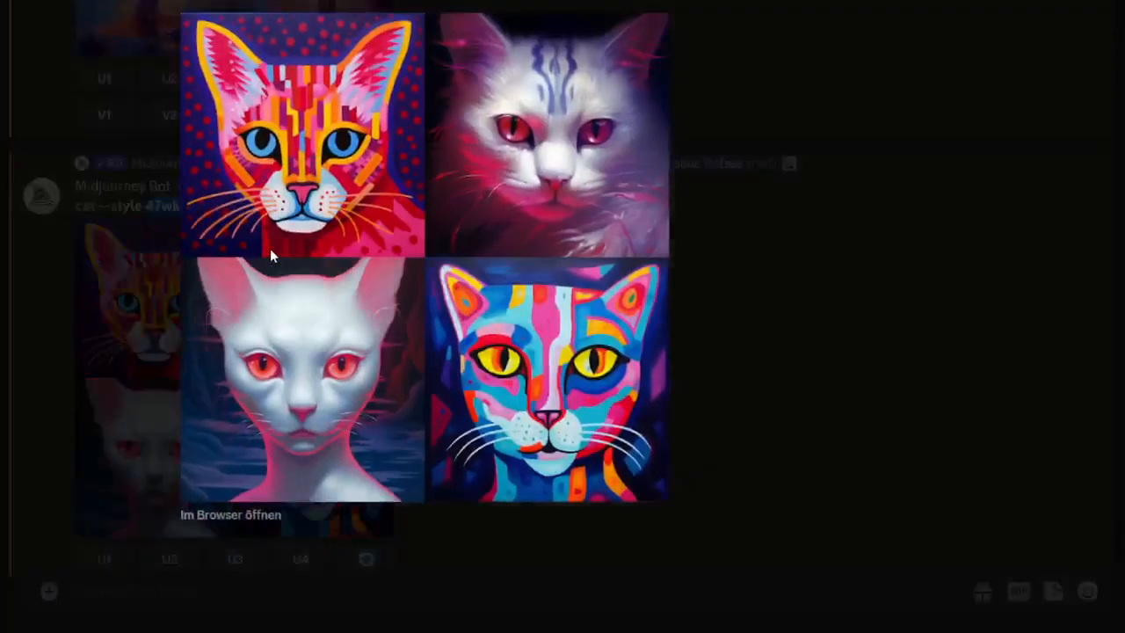
left_click(101, 318)
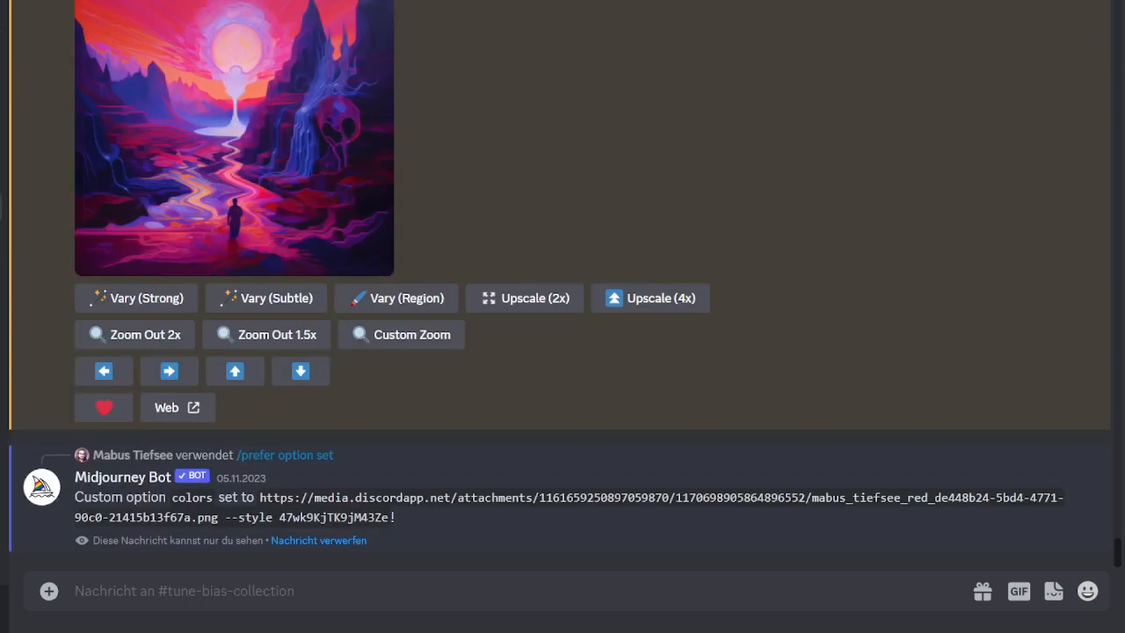
Step: In the tune-bias-collection channel, copy the full colour-list prompt containing "woman , girl ::-1" from its grid without rerunning it
scroll(312, 484, "up", 6)
scroll(352, 316, "up", 3)
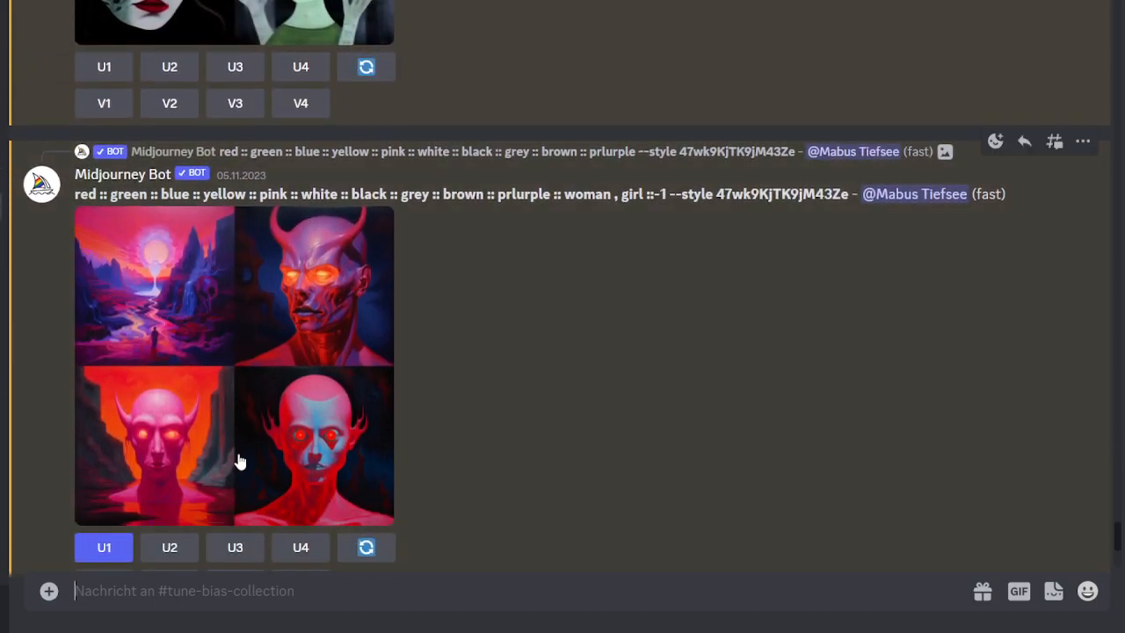
scroll(239, 461, "down", 1)
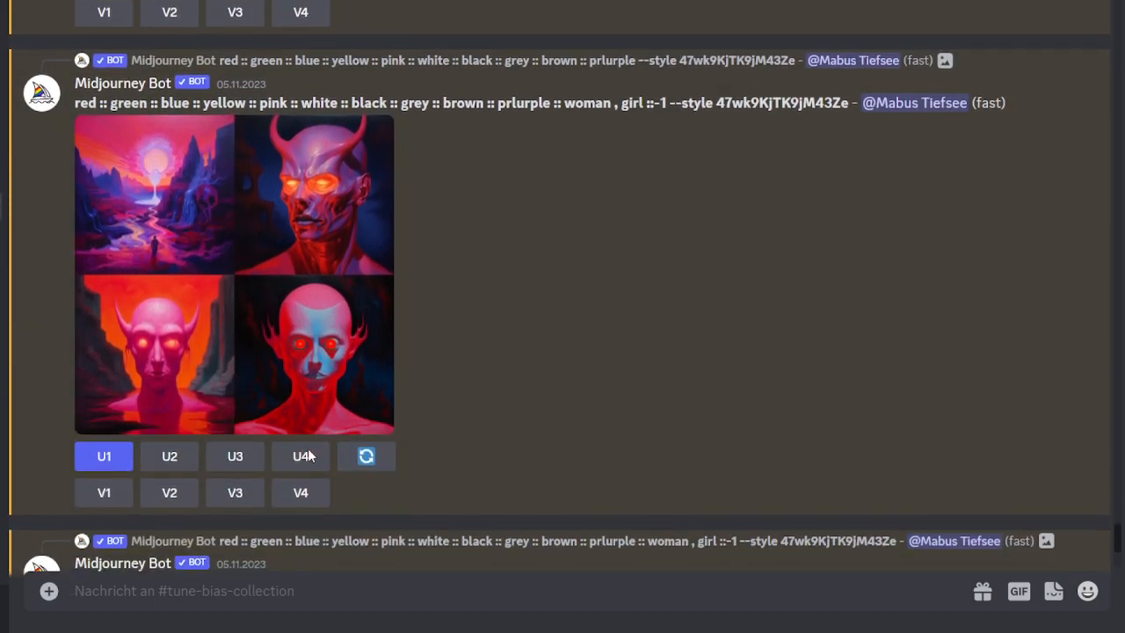
left_click(366, 457)
left_click_drag(400, 318, 192, 256)
key("ctrl+c")
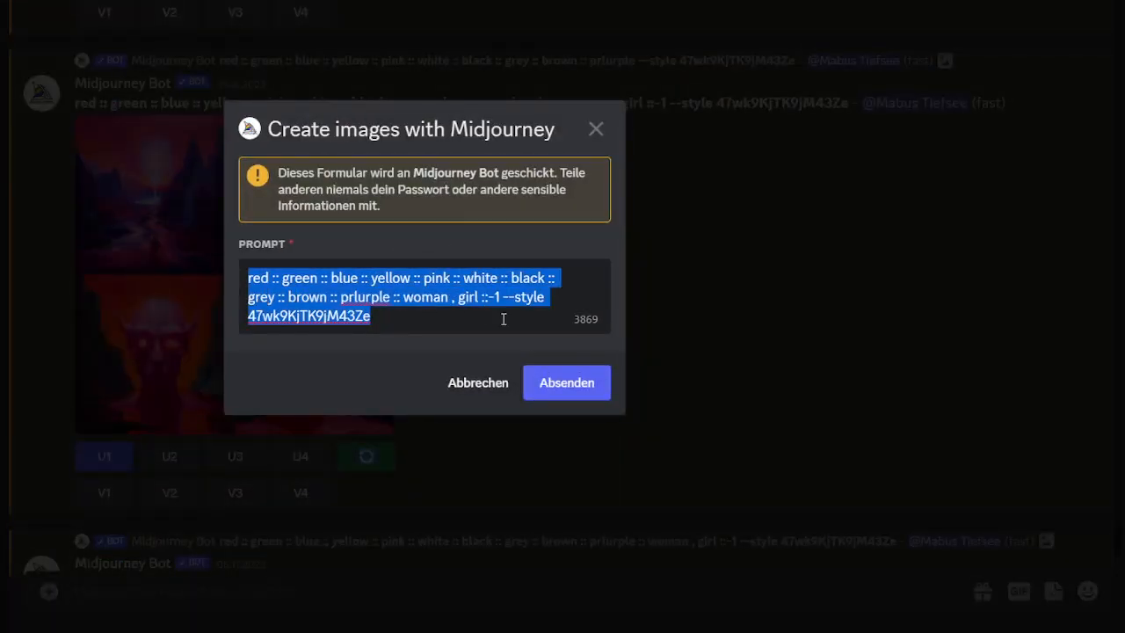
left_click(486, 393)
Step: Start a new /imagine command with the copied colour-list prompt
type("/im,ag")
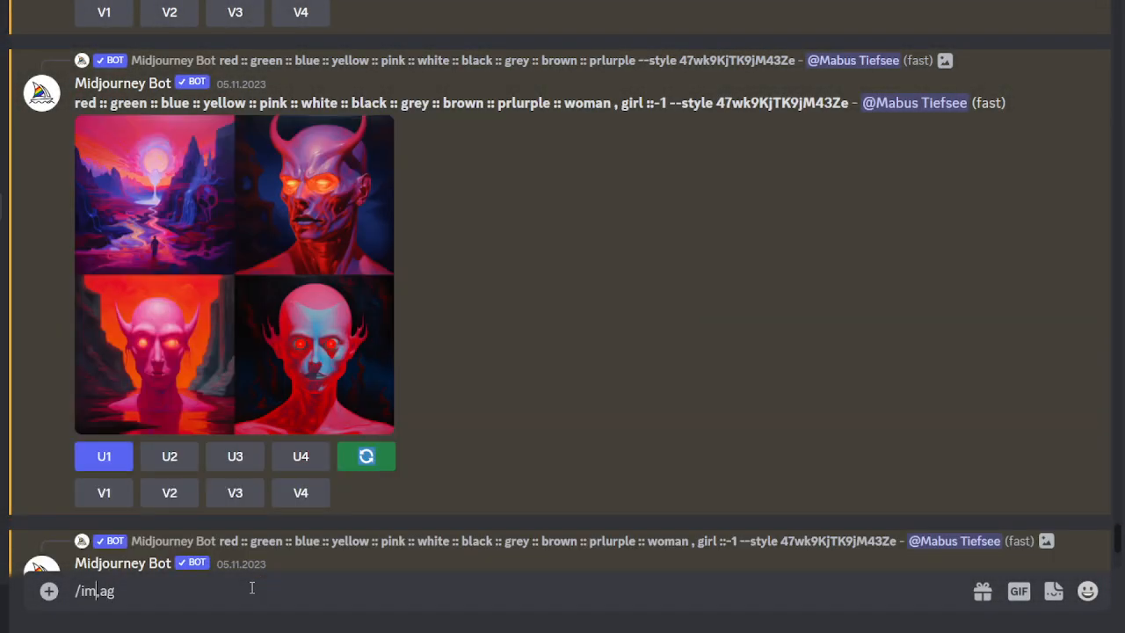
key("BackSpace")
left_click(218, 517)
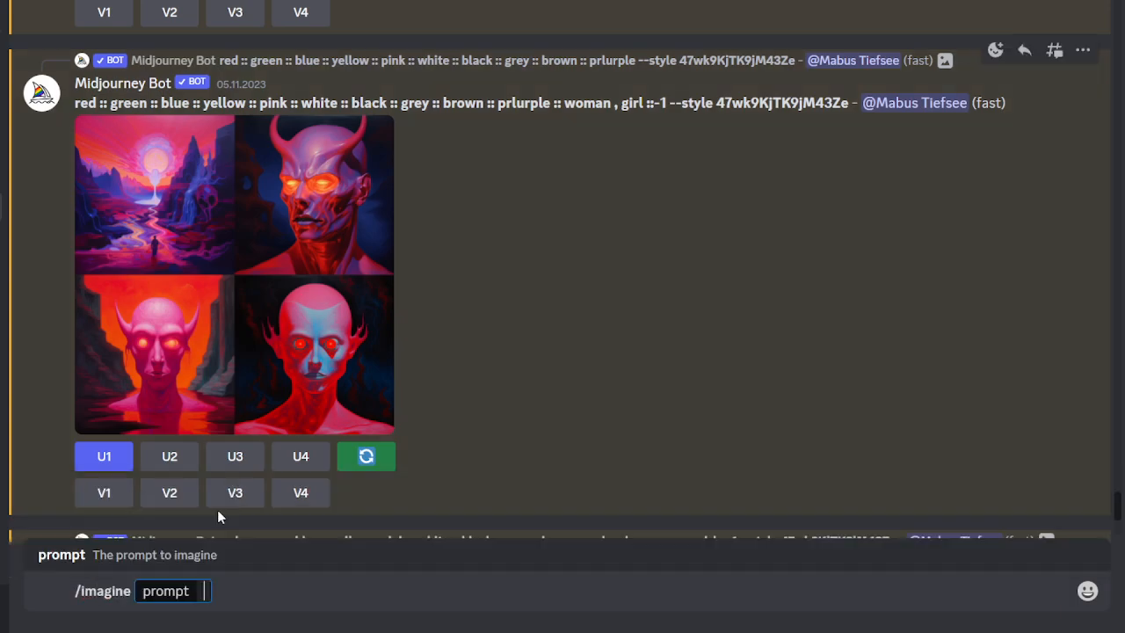
key("ctrl+v")
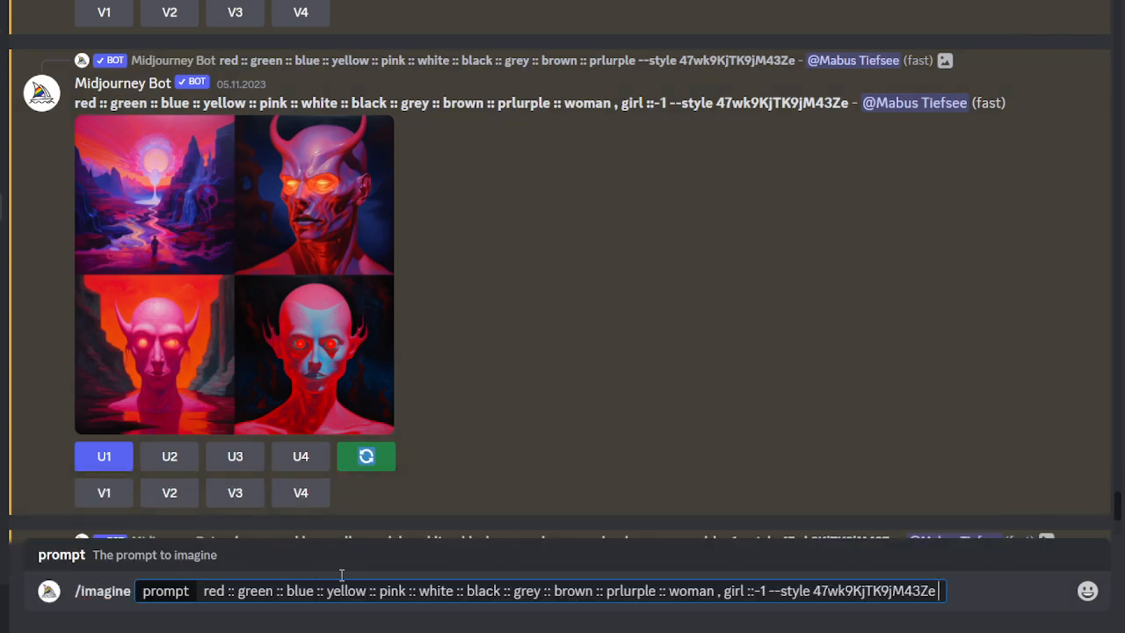
Step: Extend the style code with "-random", add "--q 0.25 --repeat 4", submit the prompt and confirm the batch of four twice
type("-random --")
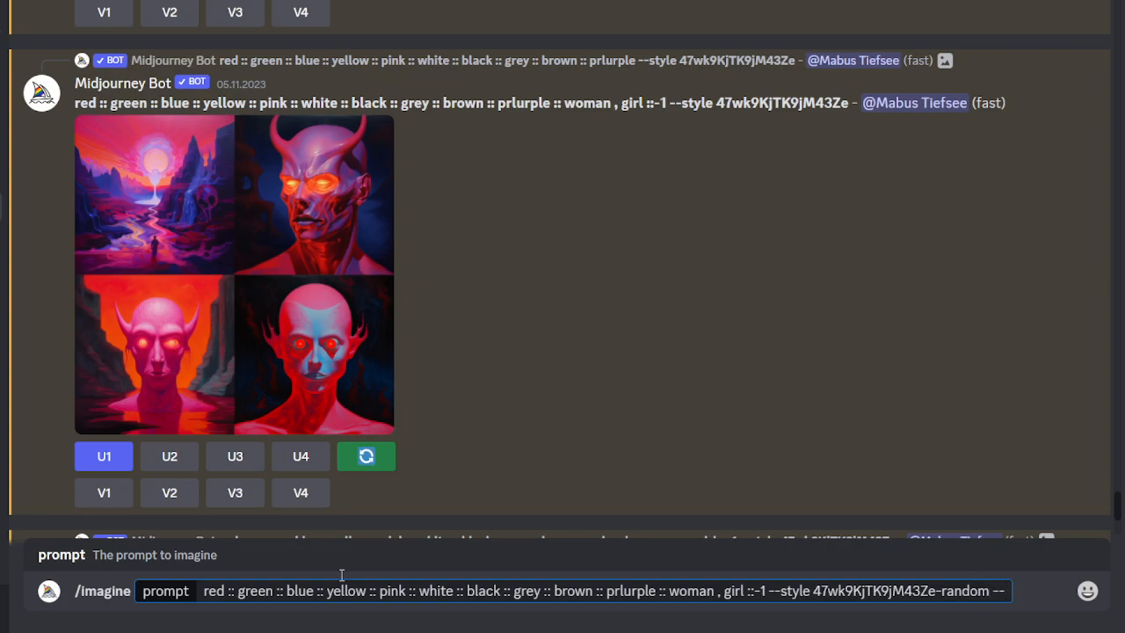
type("q 0.25")
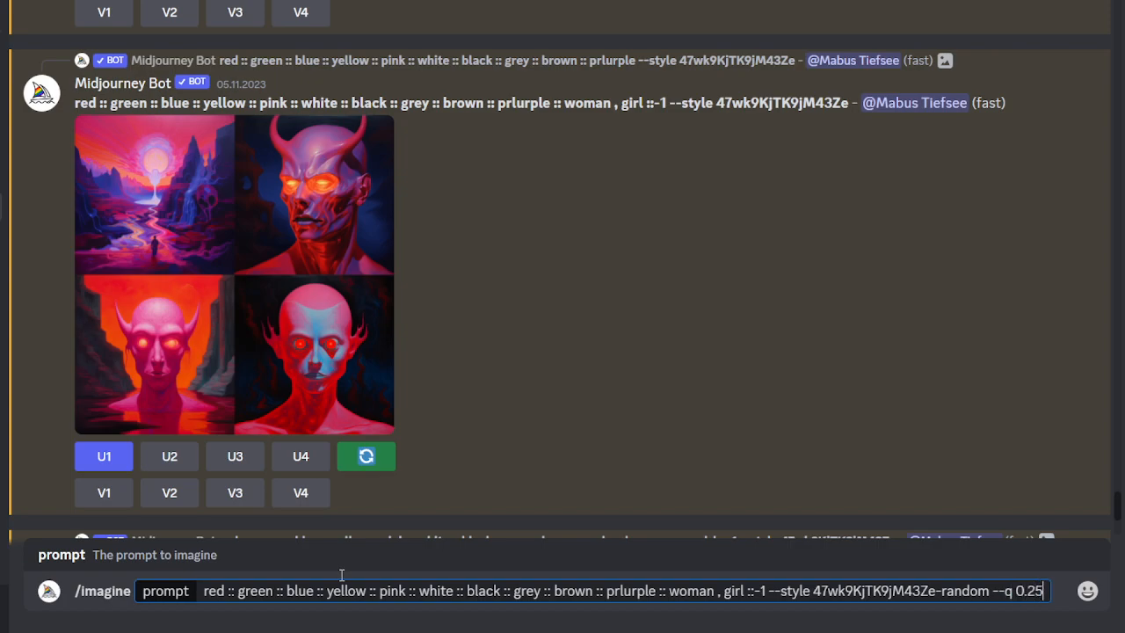
type(" --repeat")
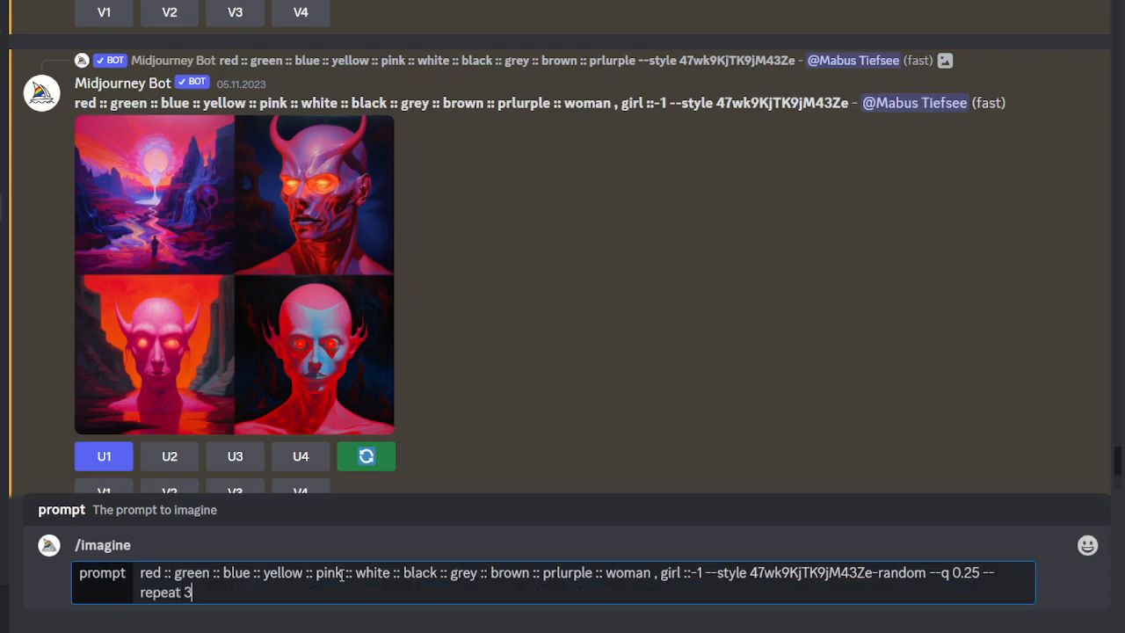
type(" 4")
key("Return")
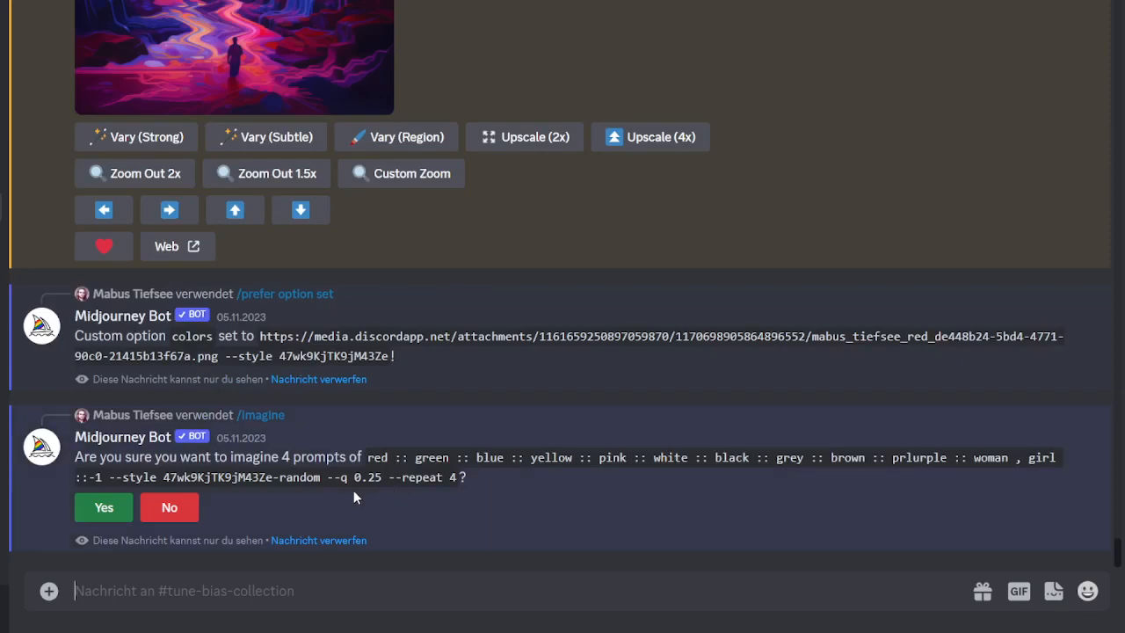
left_click(99, 508)
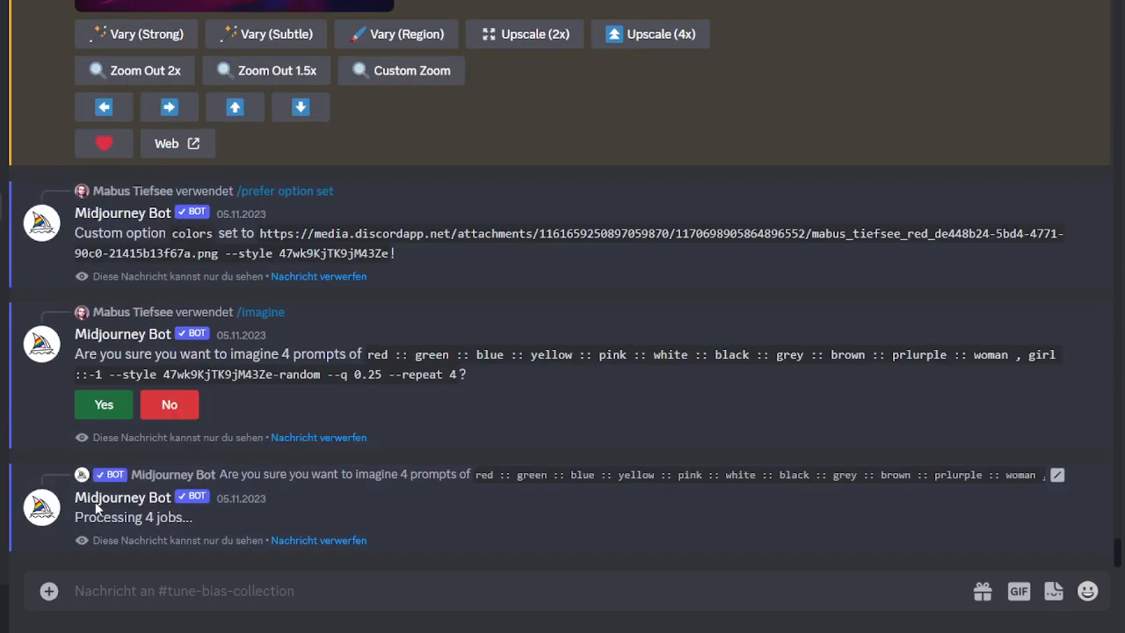
left_click(102, 404)
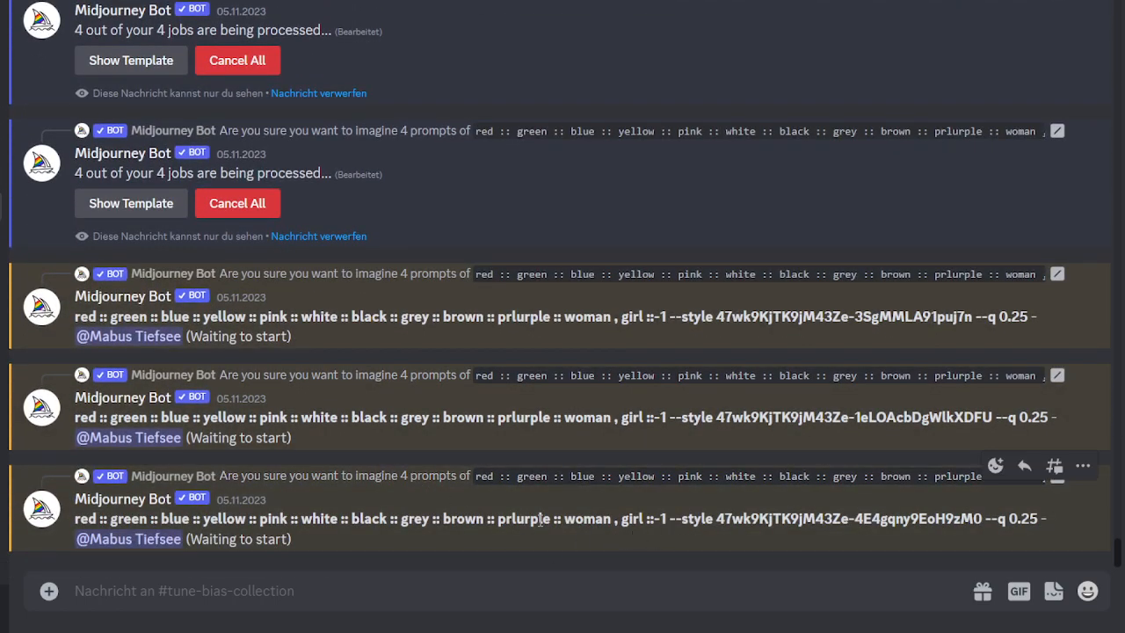
Step: Highlight the base style code and the appended random style codes in the generated prompts to compare them
double_click(880, 418)
left_click(679, 401)
double_click(760, 413)
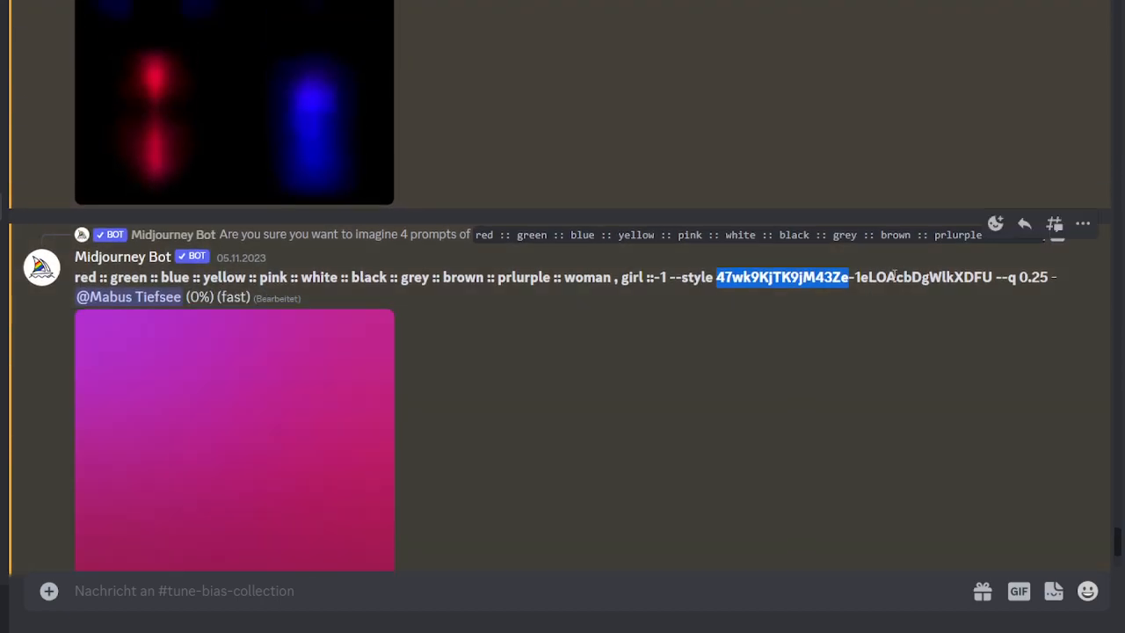
double_click(895, 276)
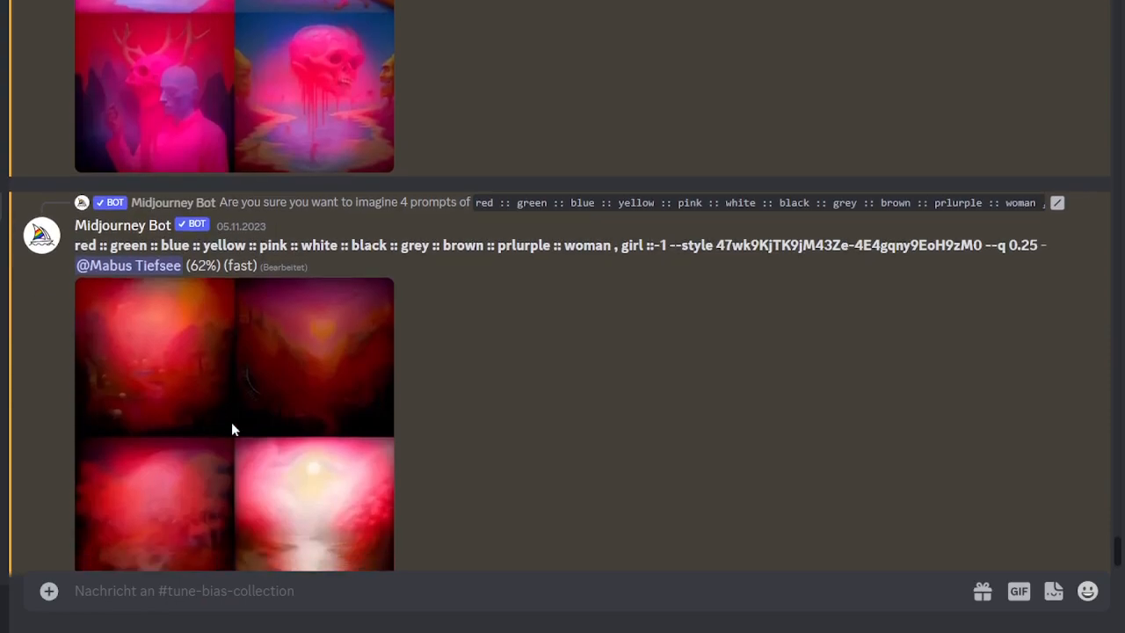
scroll(527, 153, "up", 1)
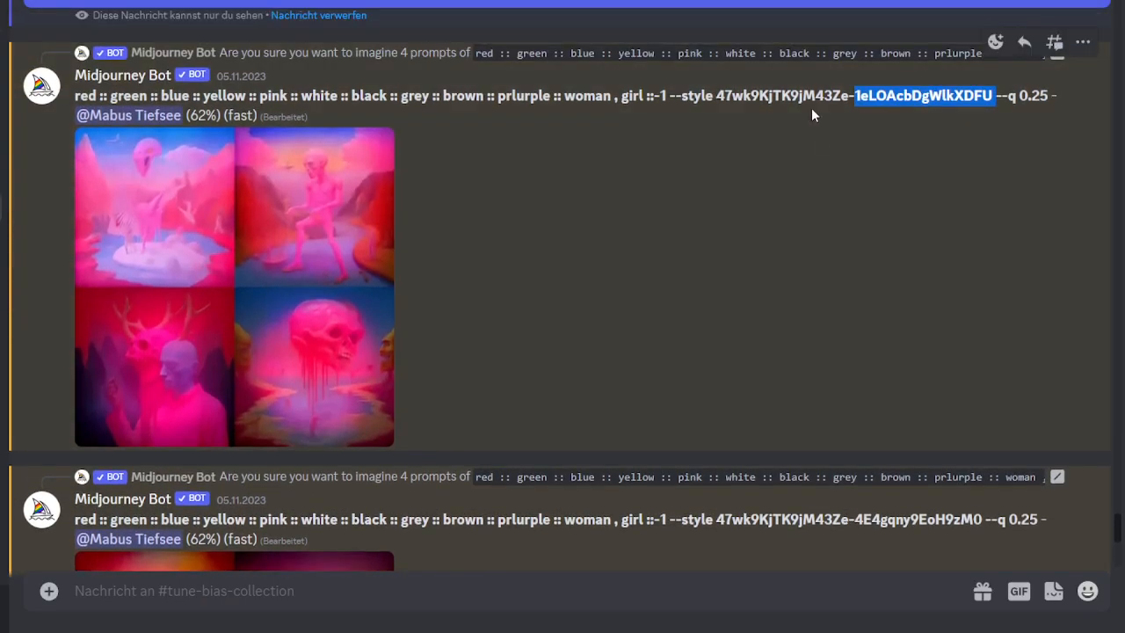
double_click(791, 98)
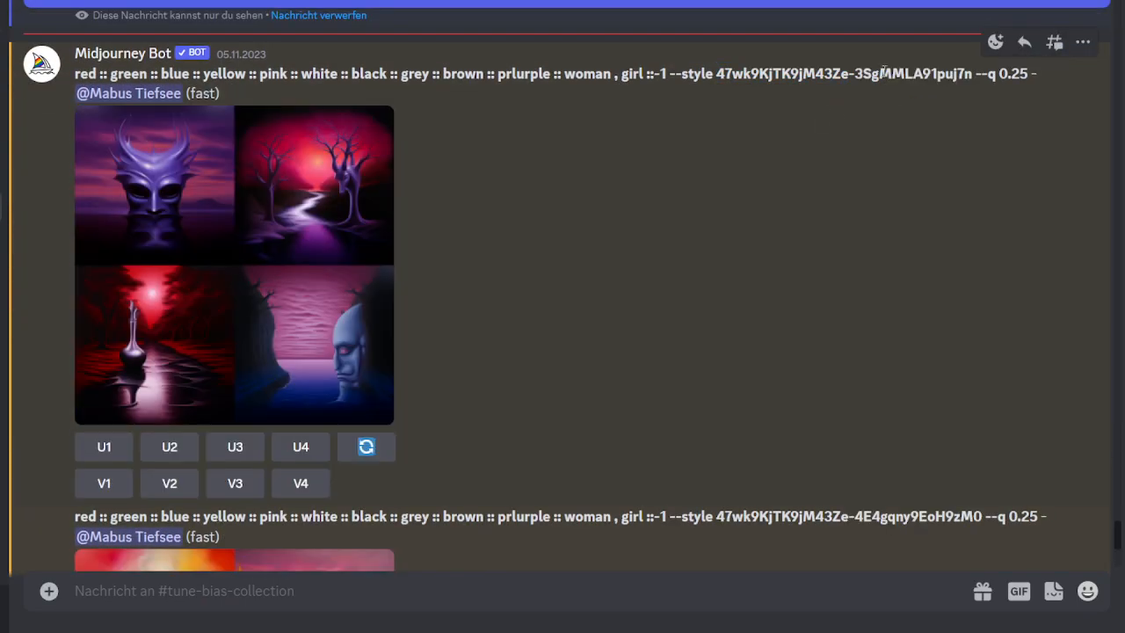
double_click(883, 74)
Step: Enlarge the grids with the random codes 1eLOAcbDgWlkXDFU and 3SgMMLA91puj7n in turn to examine their styles
scroll(499, 203, "down", 1)
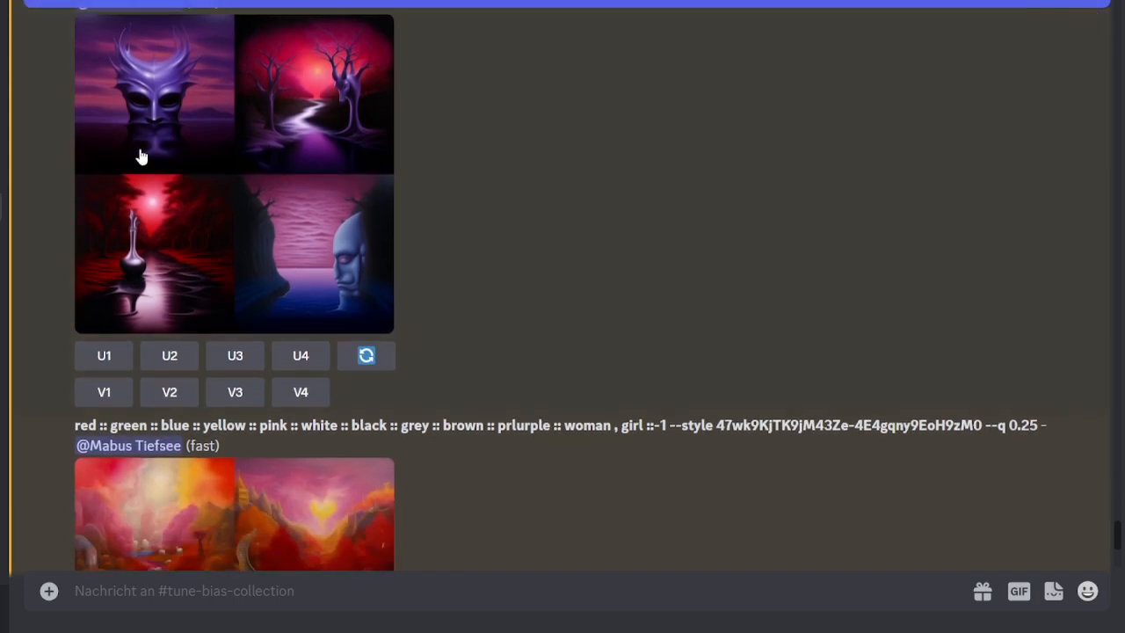
scroll(212, 298, "down", 9)
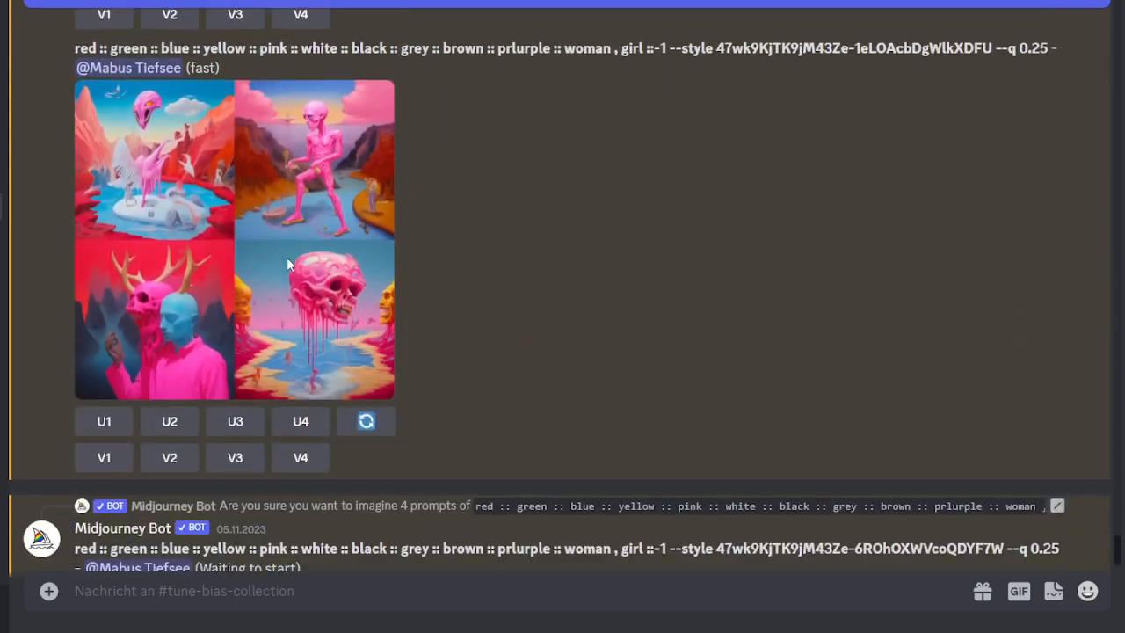
left_click(226, 280)
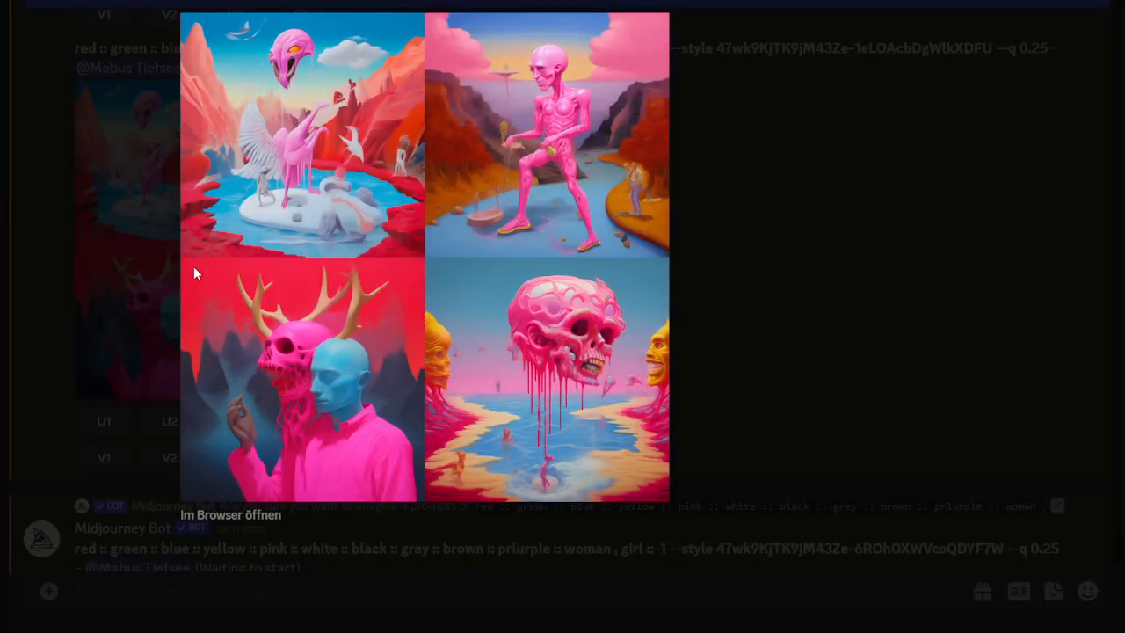
left_click(119, 287)
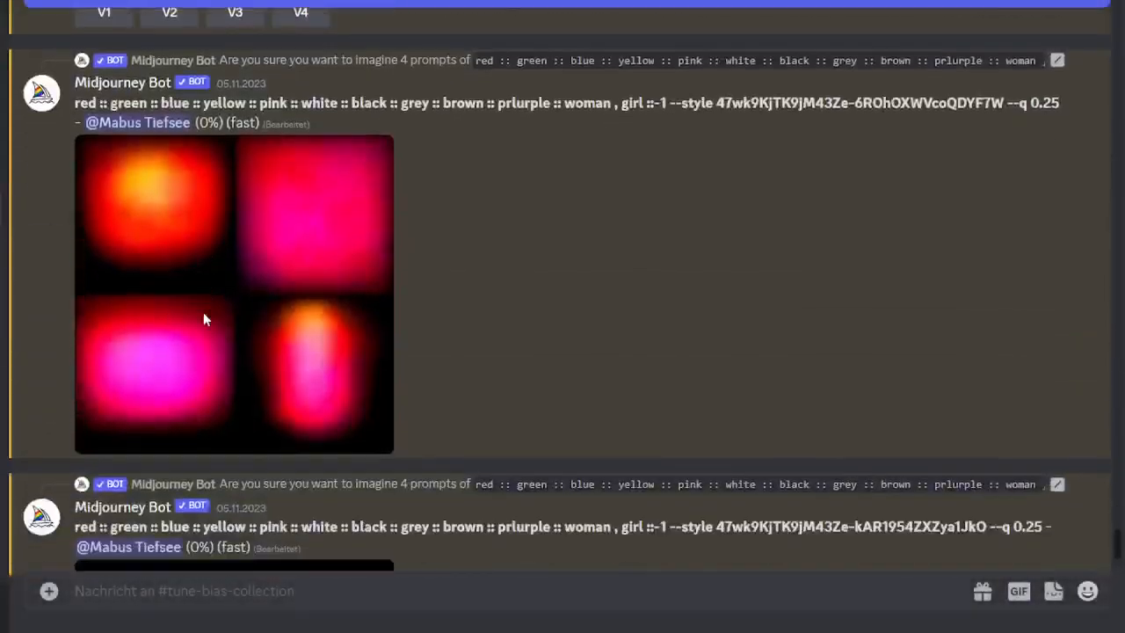
scroll(308, 278, "down", 10)
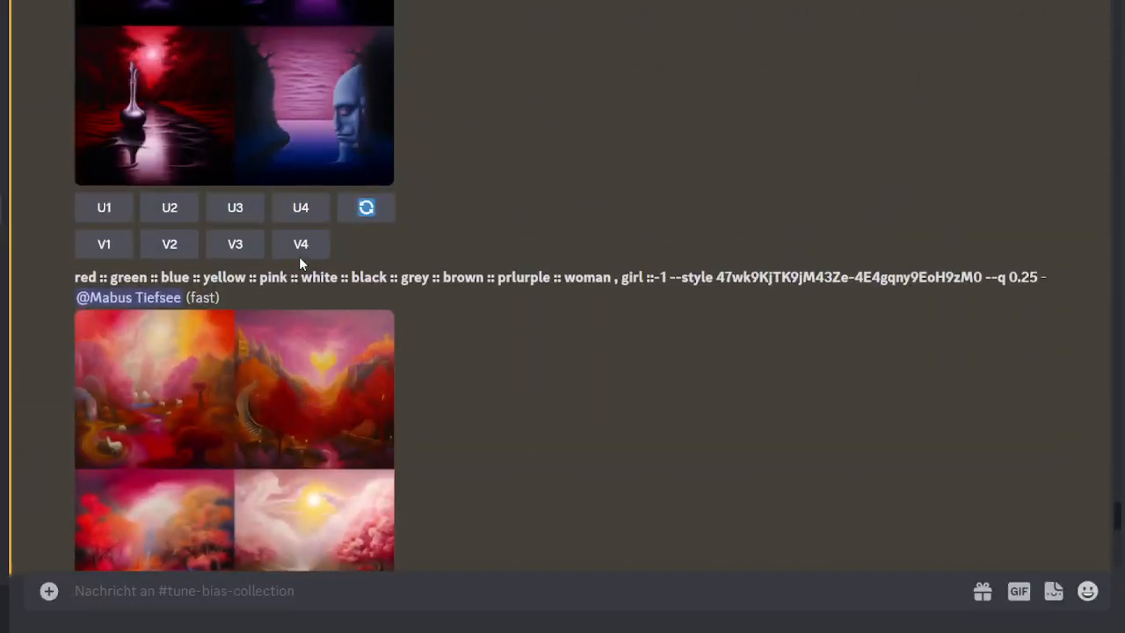
scroll(298, 257, "up", 5)
left_click(257, 318)
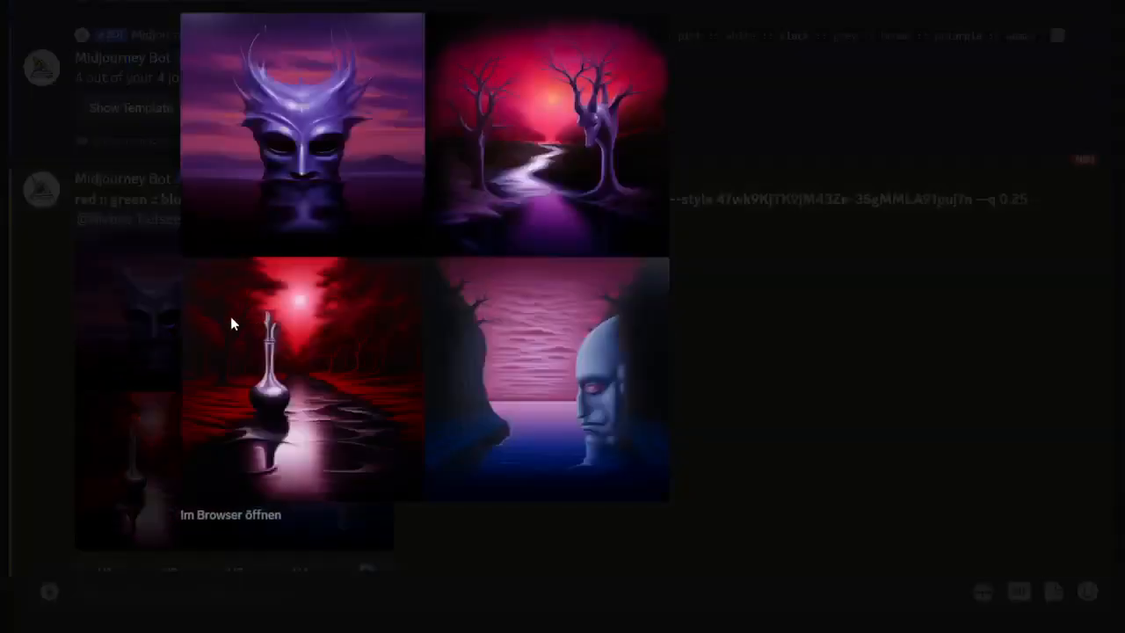
left_click(175, 307)
Step: Enlarge the grids with the random codes 4E4gqny9EoH9zM0 and kAR1954ZXZya1JkO in turn to examine their styles
scroll(163, 249, "up", 4)
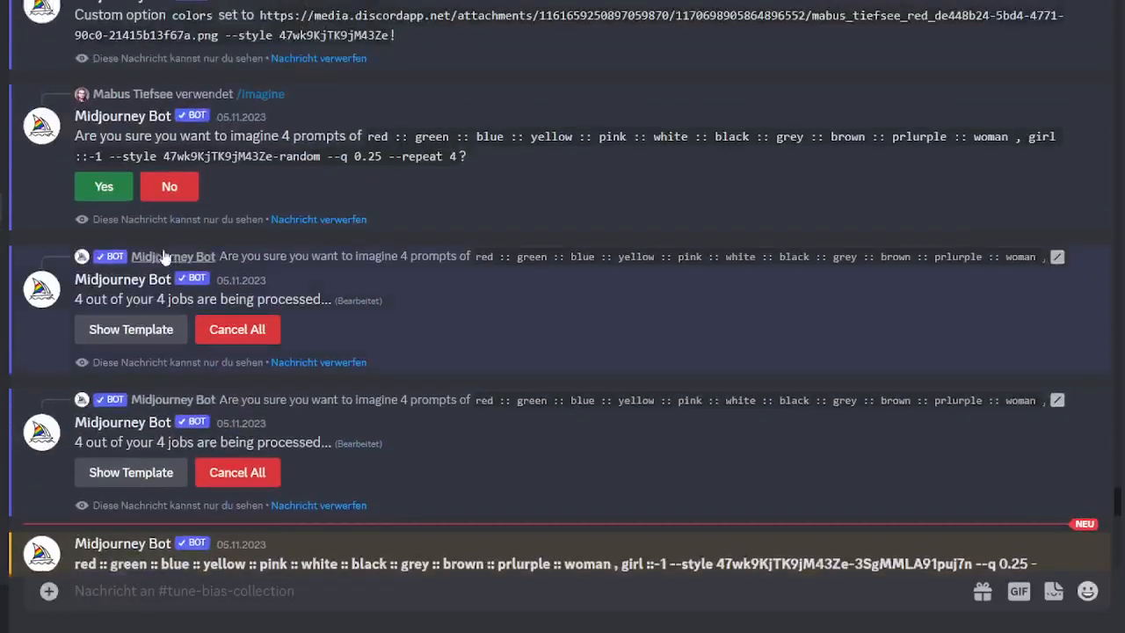
scroll(249, 260, "down", 10)
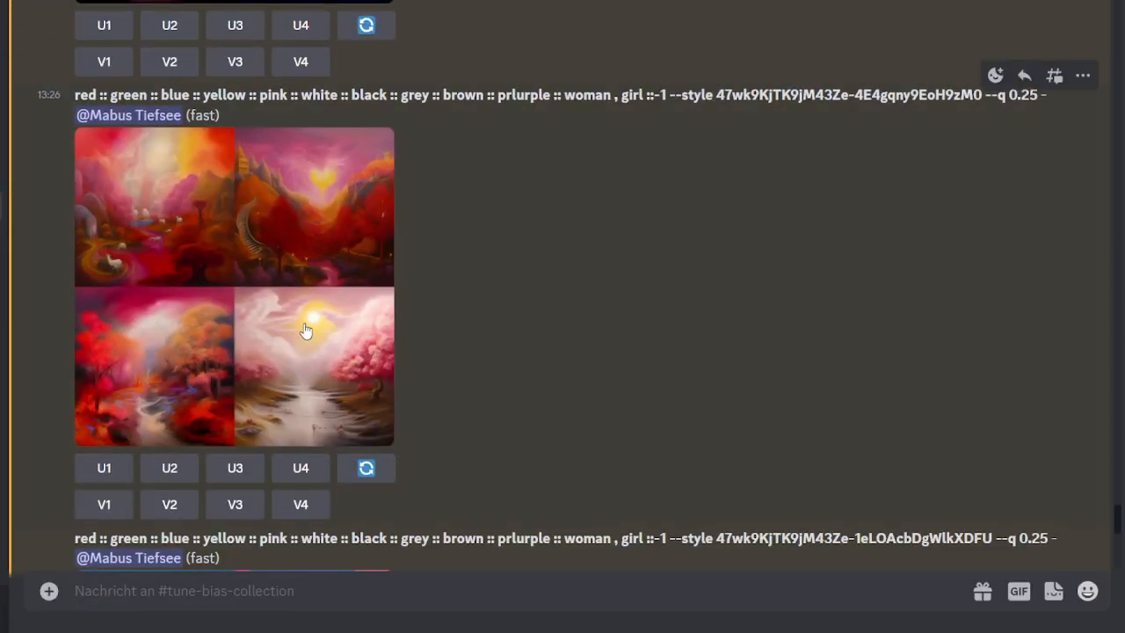
scroll(309, 312, "down", 2)
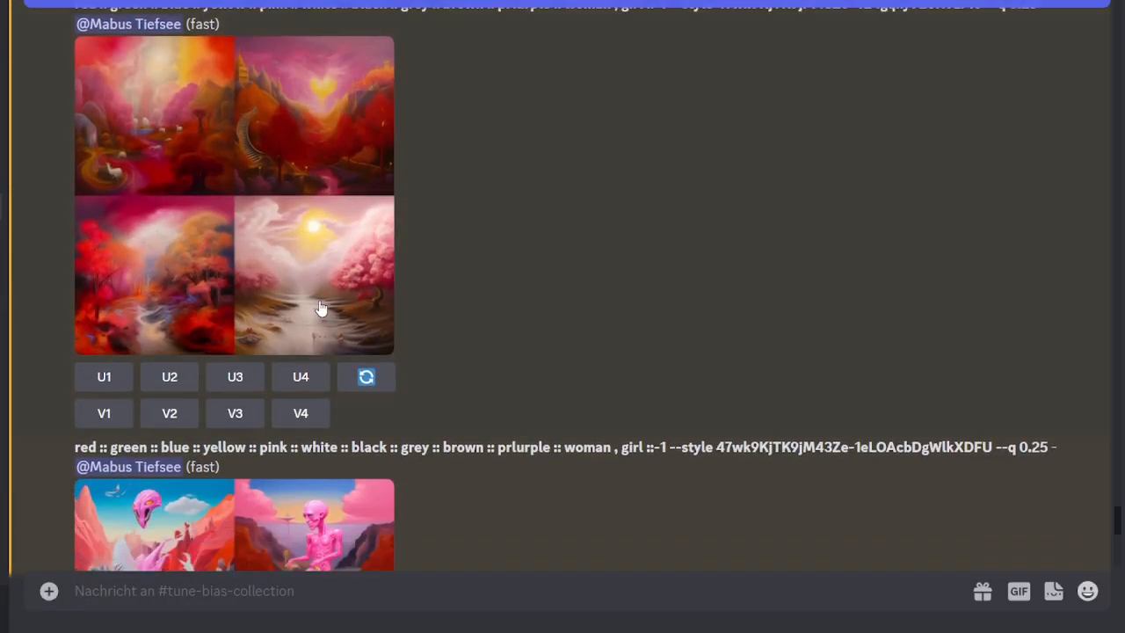
left_click(288, 227)
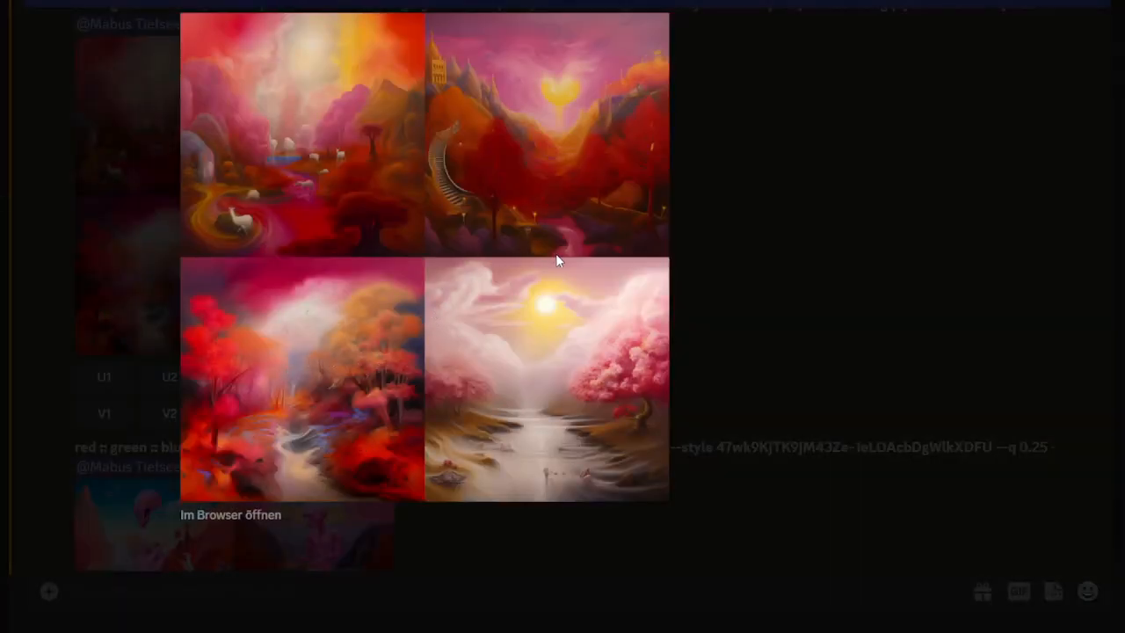
left_click(710, 266)
scroll(414, 303, "down", 15)
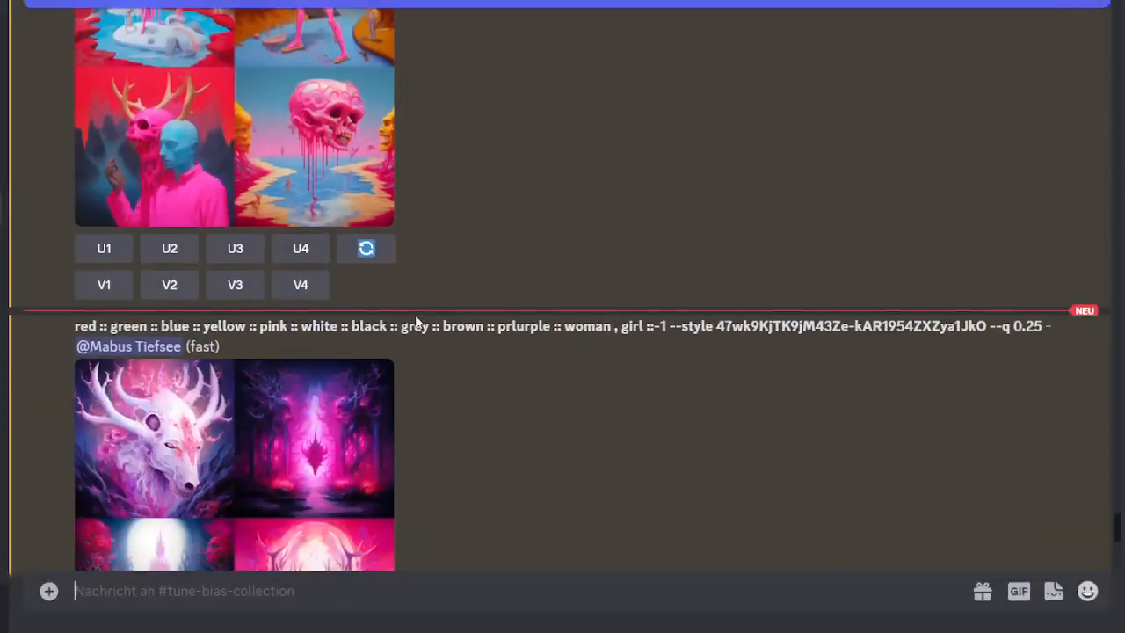
scroll(408, 325, "down", 2)
left_click(186, 278)
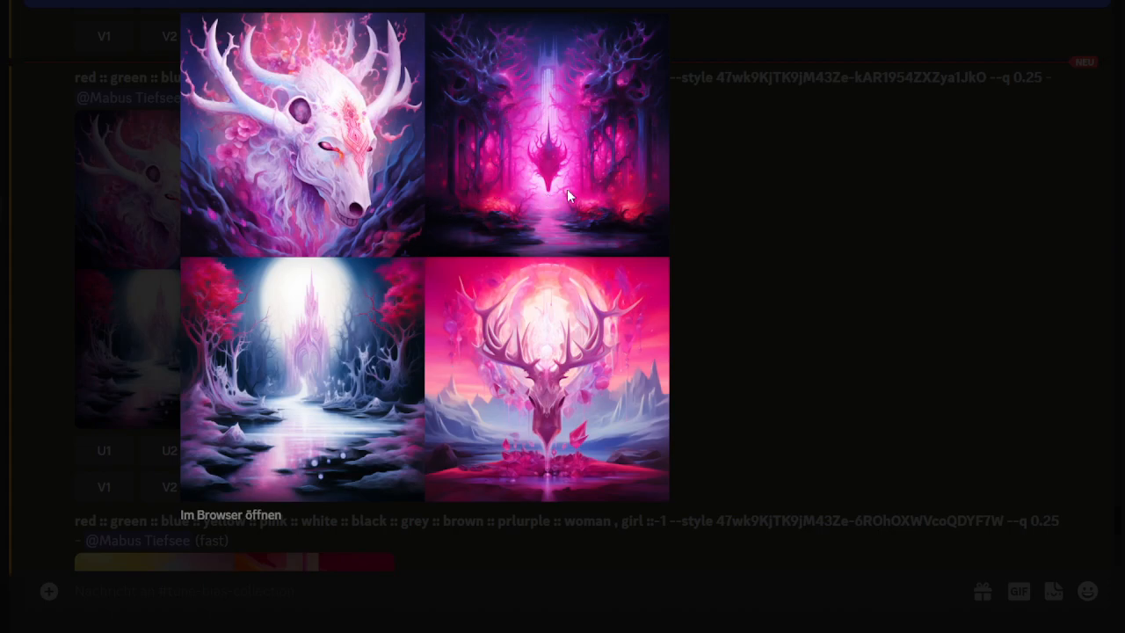
left_click(841, 246)
Step: Highlight the colour list and the whole prompt above the kAR1954ZXZya1JkO grid
scroll(783, 221, "up", 3)
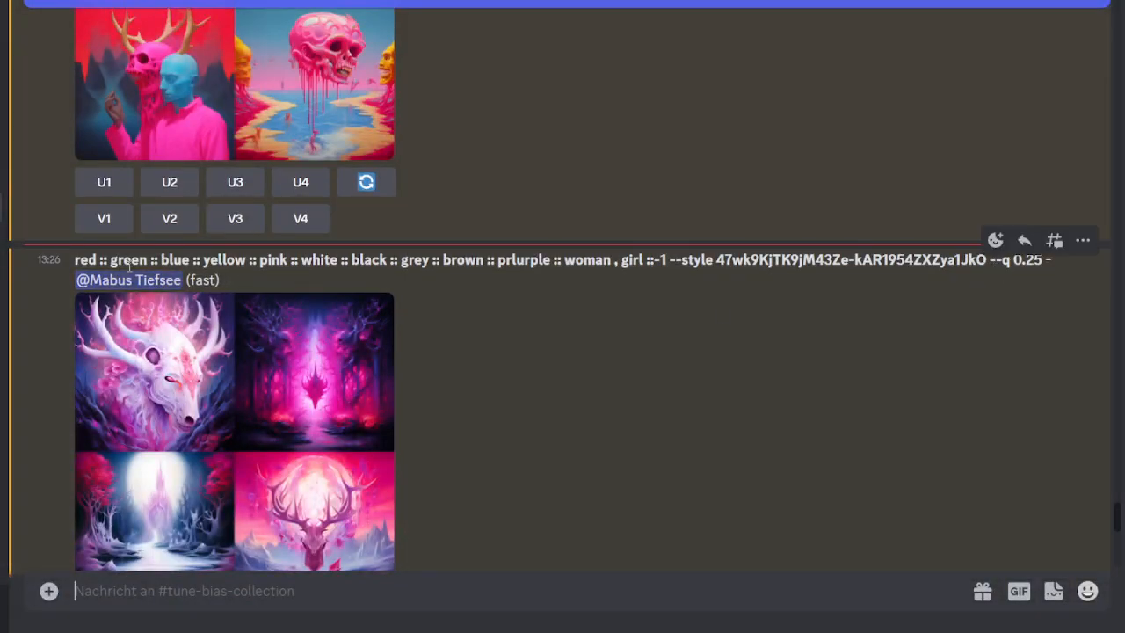
left_click_drag(76, 259, 538, 260)
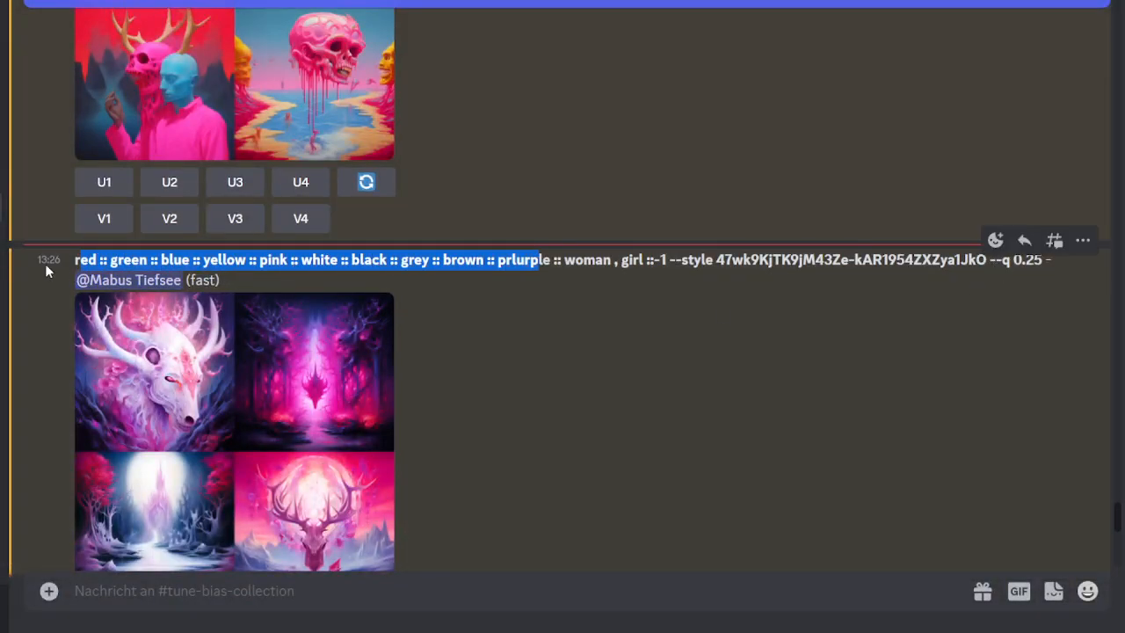
left_click_drag(76, 256, 1044, 260)
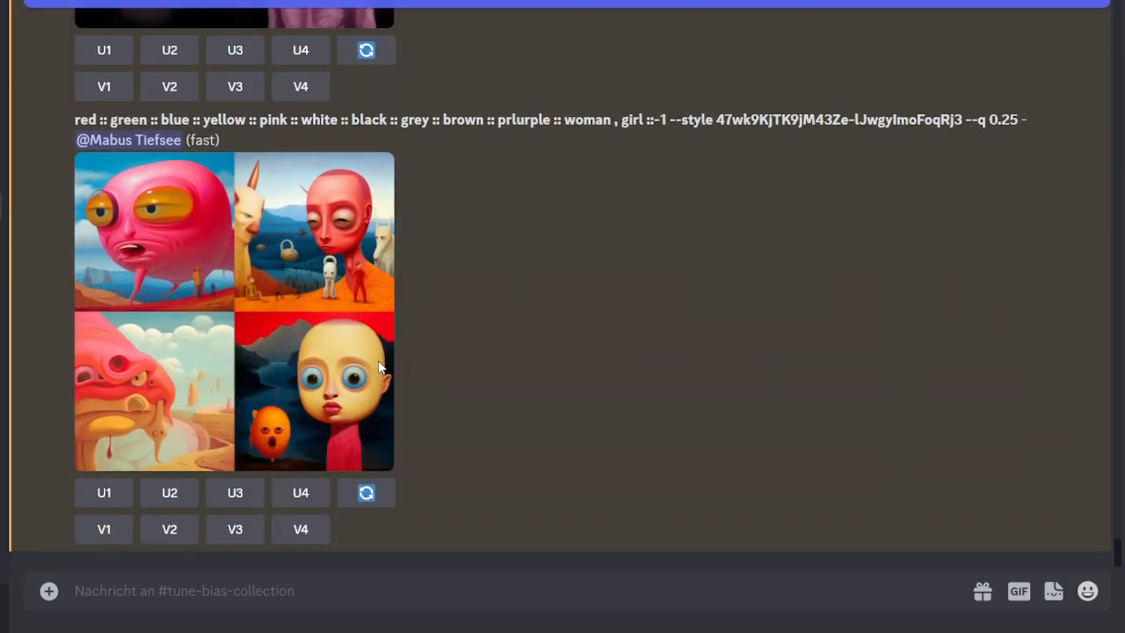
Step: Look through the newest random-style results and enlarge the grid with the random code lJwgyImoFoqRj3
scroll(245, 266, "up", 3)
scroll(244, 273, "up", 2)
scroll(255, 342, "down", 4)
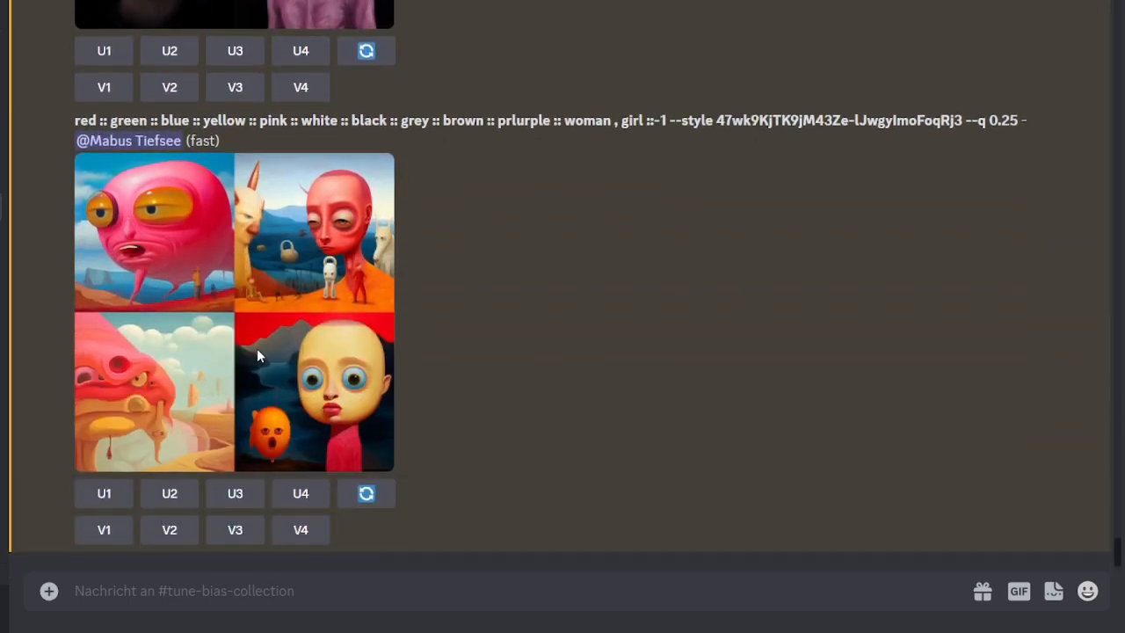
left_click(256, 350)
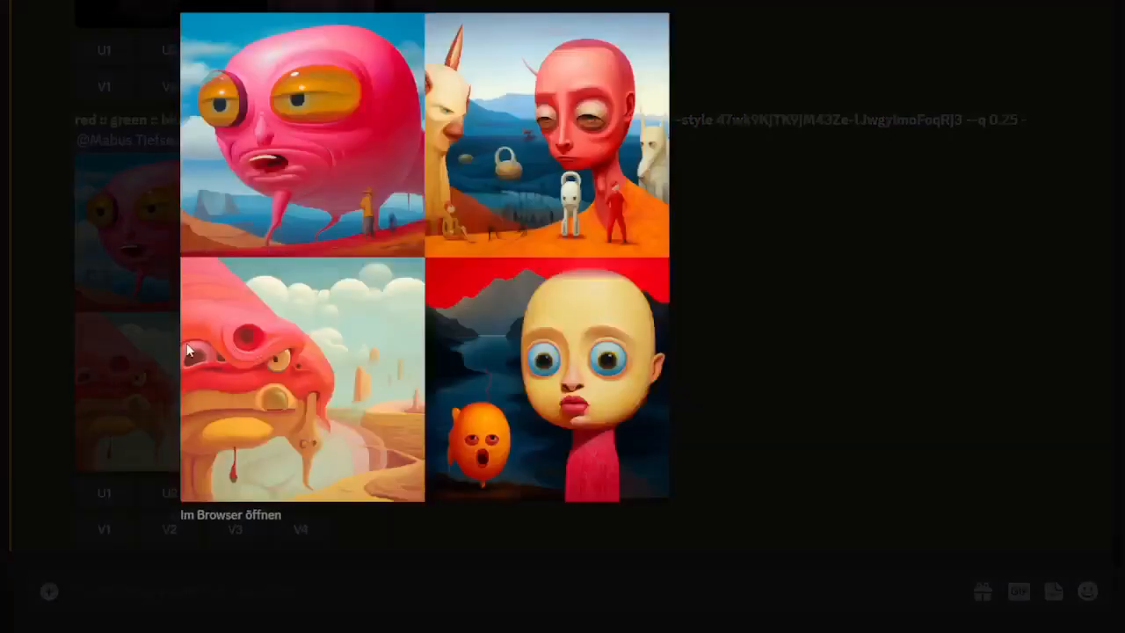
Step: Close the enlarged grid and fill an /imagine prompt with the colour list, style 47wk9KjTK9jM43Ze-kAR1954ZXZya1JkO and quality 0.25
left_click(158, 397)
type("/")
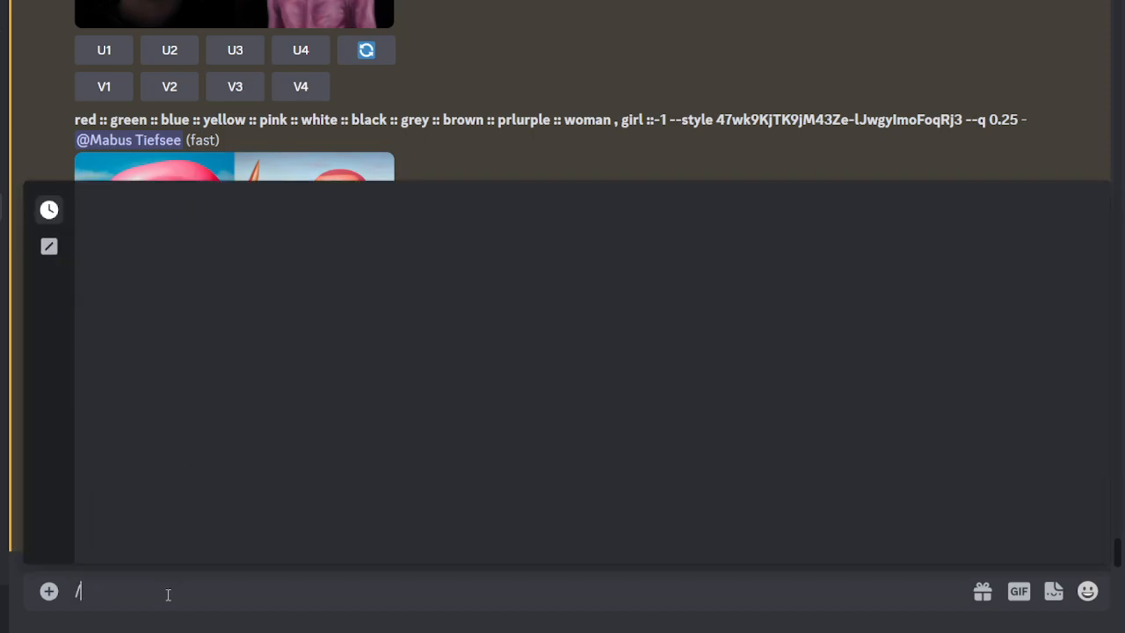
type("im")
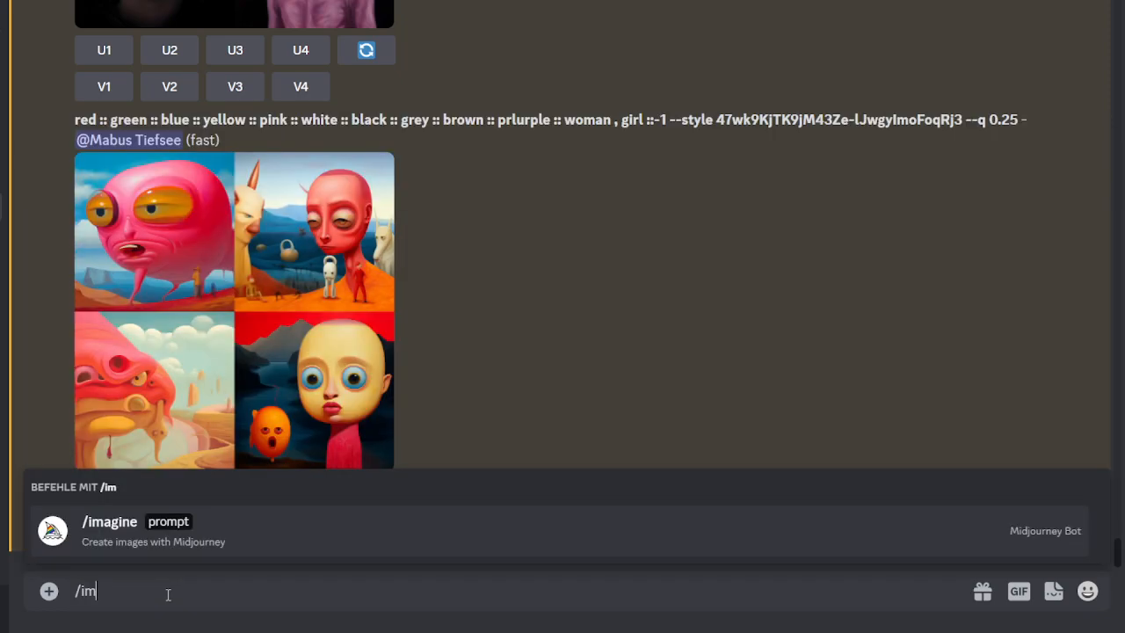
left_click(188, 527)
type("red :: green :: blue :: yellow :: pink :: white :: black :: grey :: brown :: prlurple :: woman , girl ::-1 --style 47wk9KjTK9jM43Ze-kAR1954ZXZya1JkO --q 0.25")
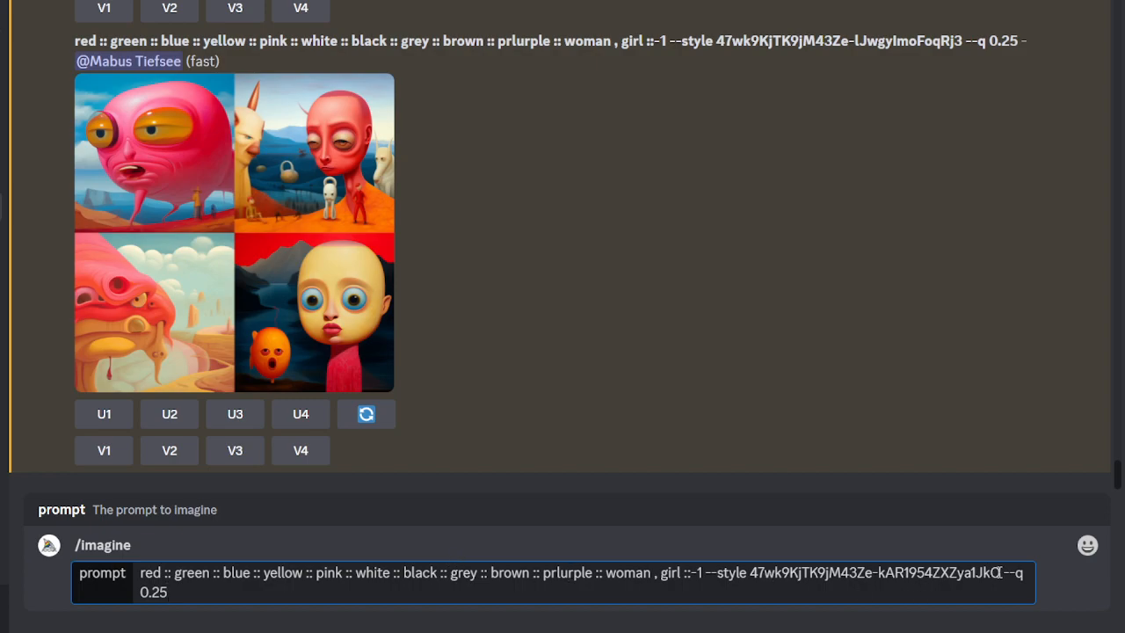
Step: Append -random to the style code, add --repeat 4, and submit and confirm the four image jobs
type("-random")
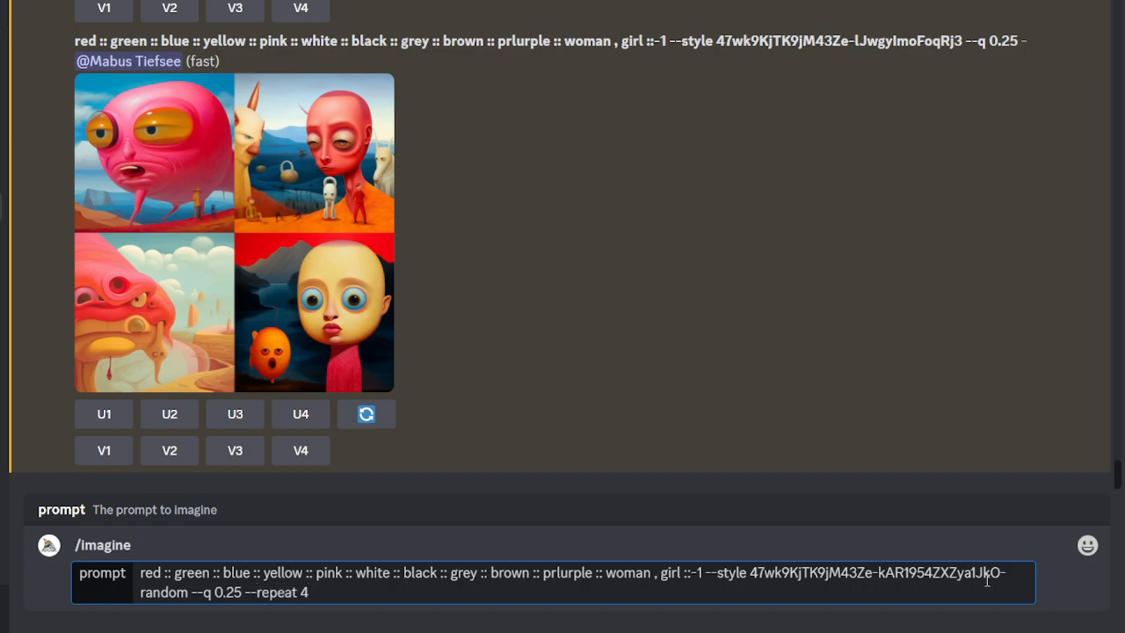
key("Return")
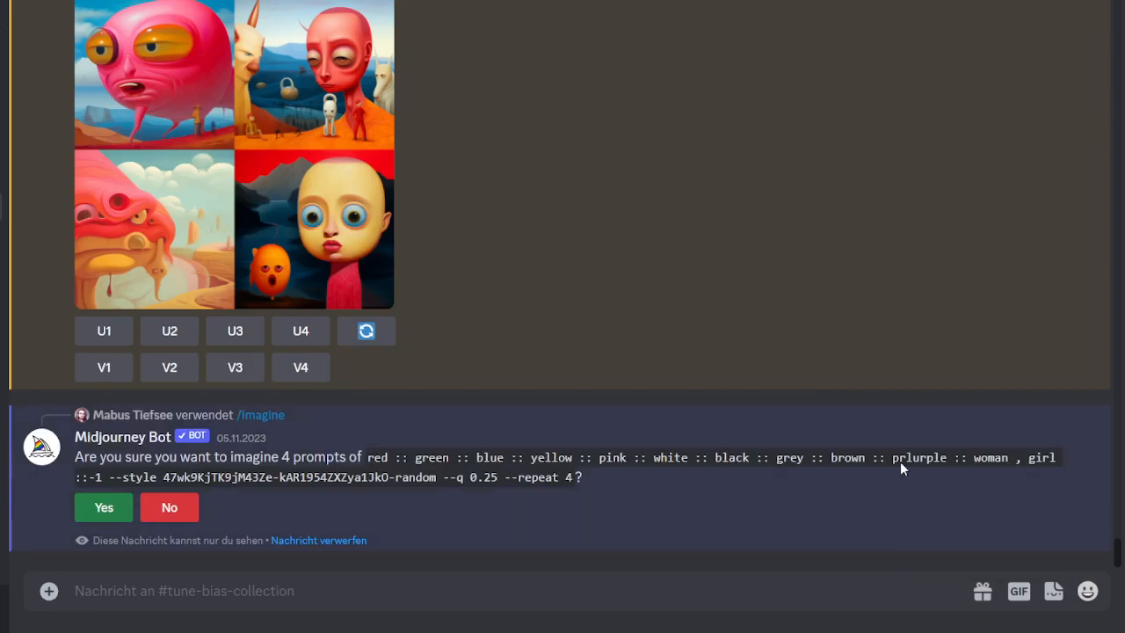
left_click(113, 510)
left_click(102, 364)
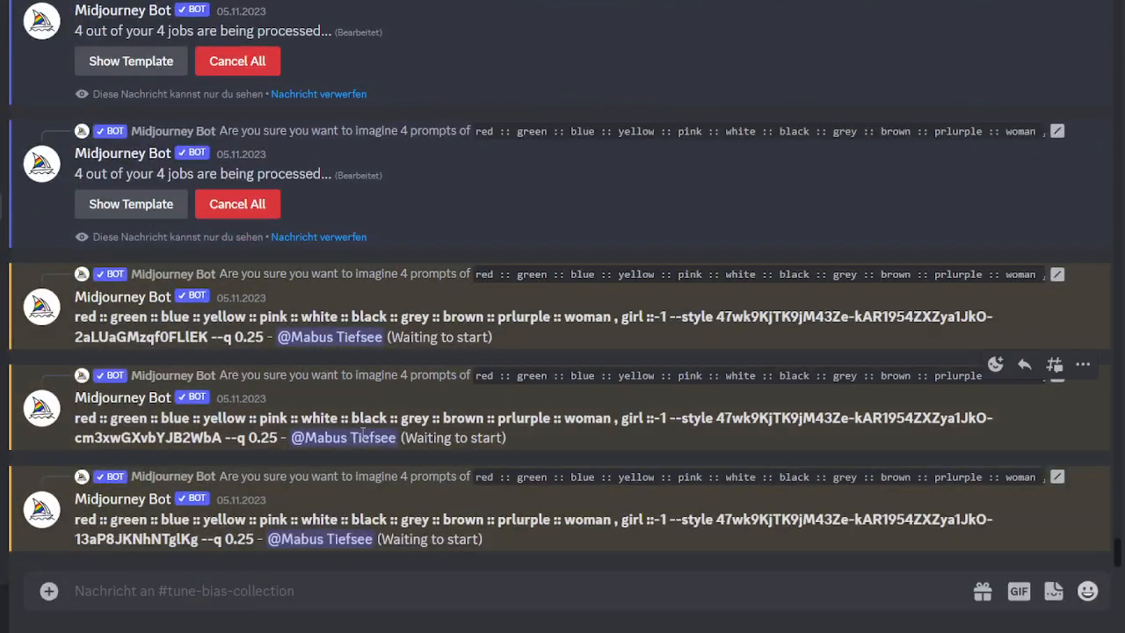
Step: Return to the previous random-style result and highlight the code lJwgyImoFoqRj3 in its prompt
scroll(341, 439, "up", 10)
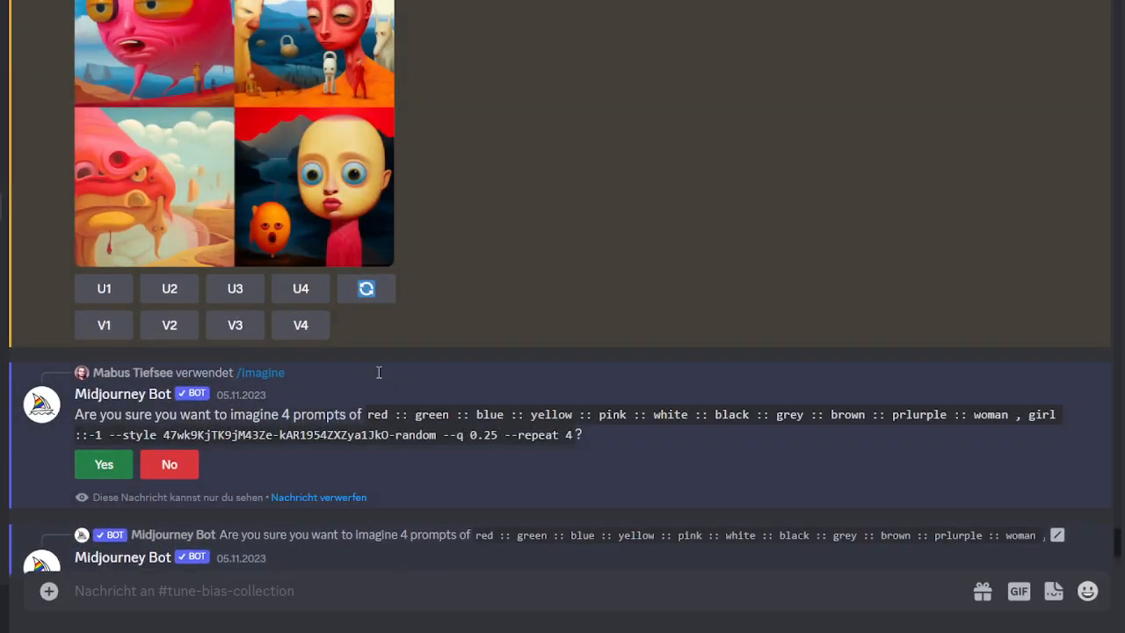
scroll(390, 423, "up", 3)
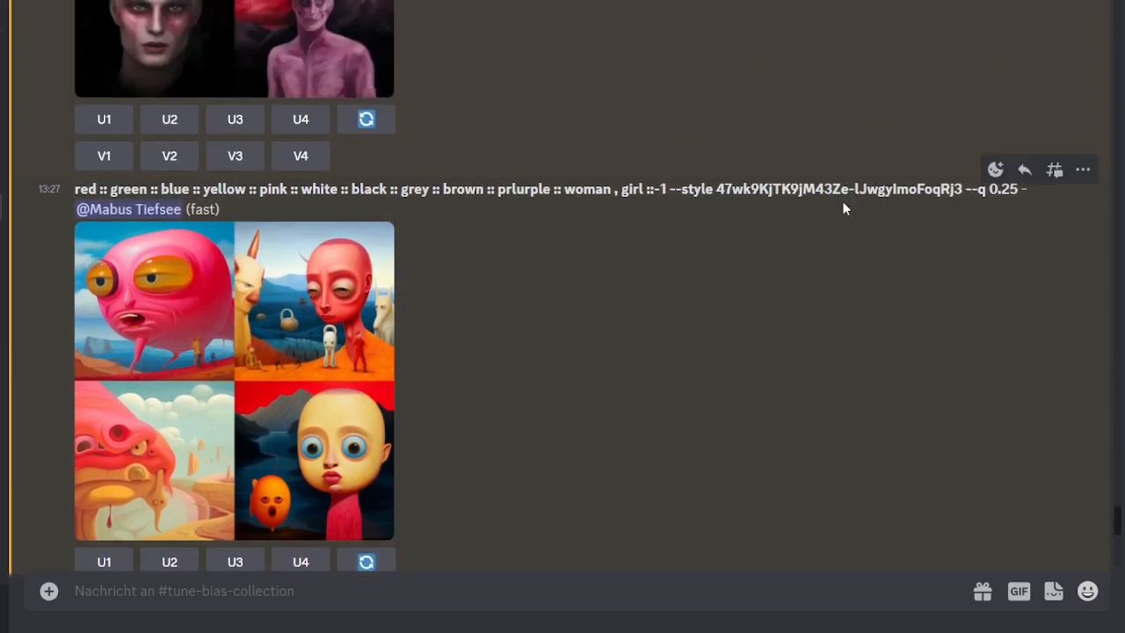
double_click(883, 189)
Step: Highlight the codes 47wk9KjTK9jM43Ze, kAR1954ZXZya1JkO and 2aLUaGMzqf0FLlEK in the new job's prompt, and look through the new grids
scroll(493, 345, "down", 10)
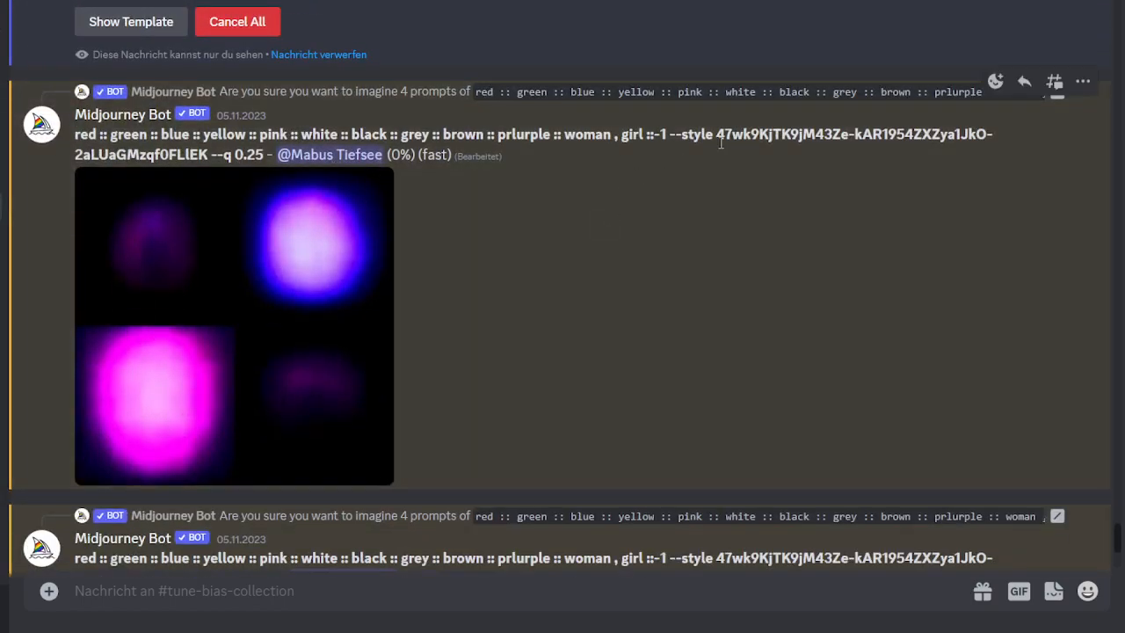
double_click(740, 134)
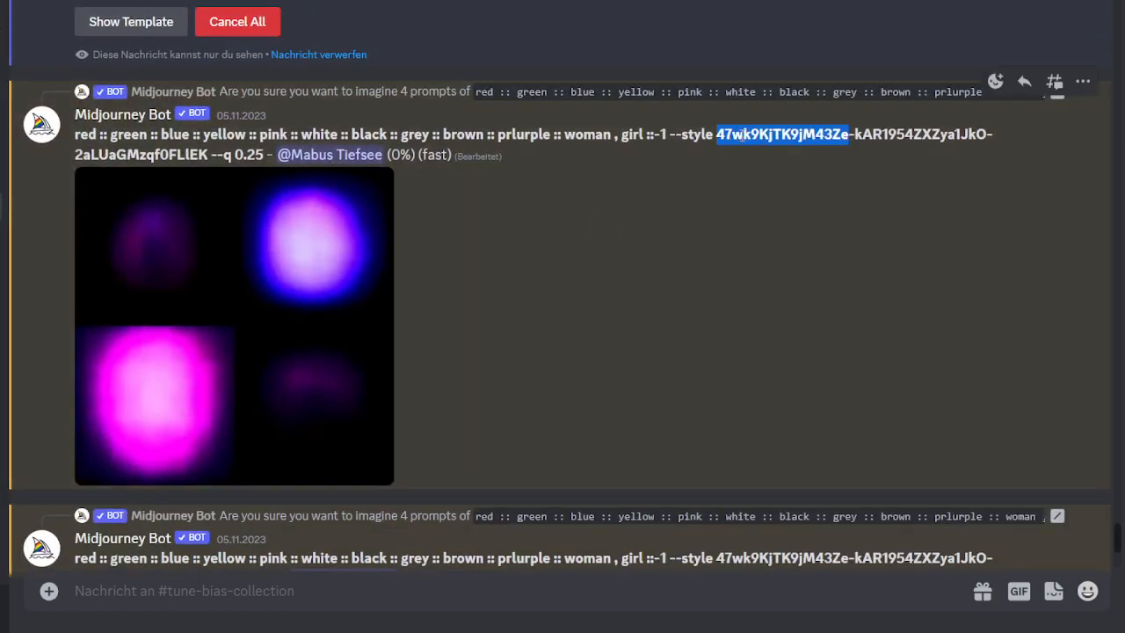
double_click(888, 136)
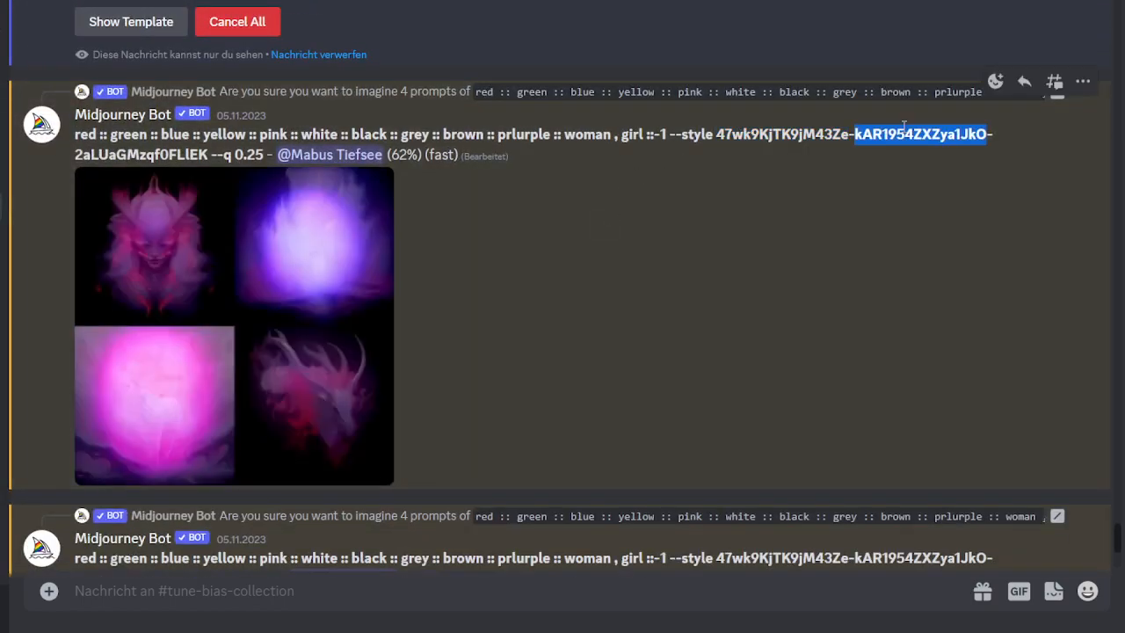
double_click(176, 154)
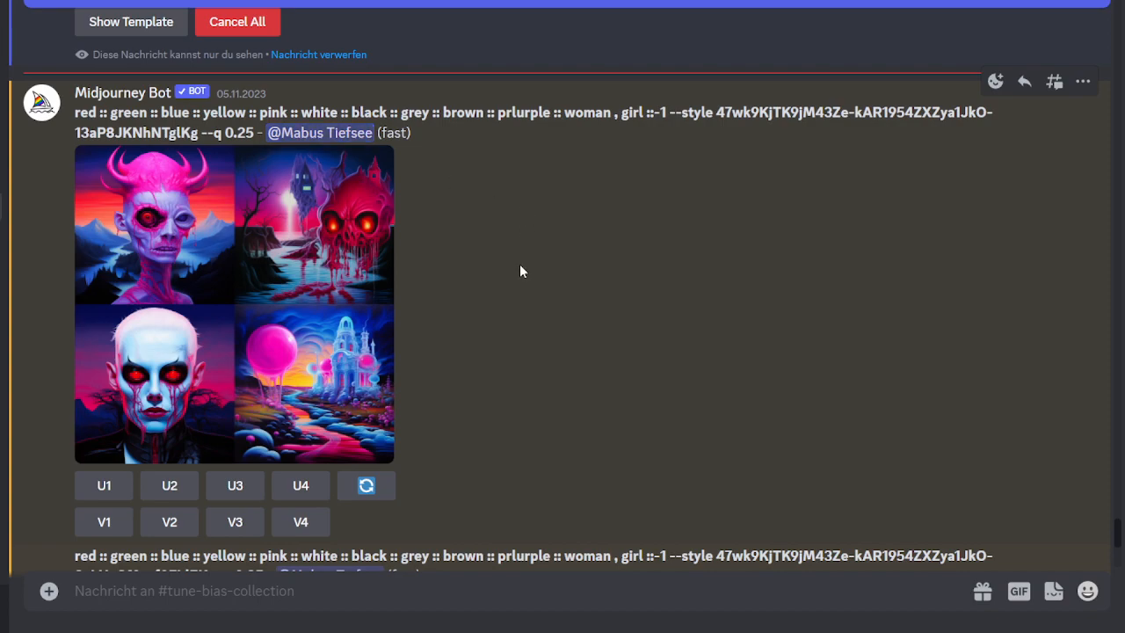
scroll(185, 439, "down", 5)
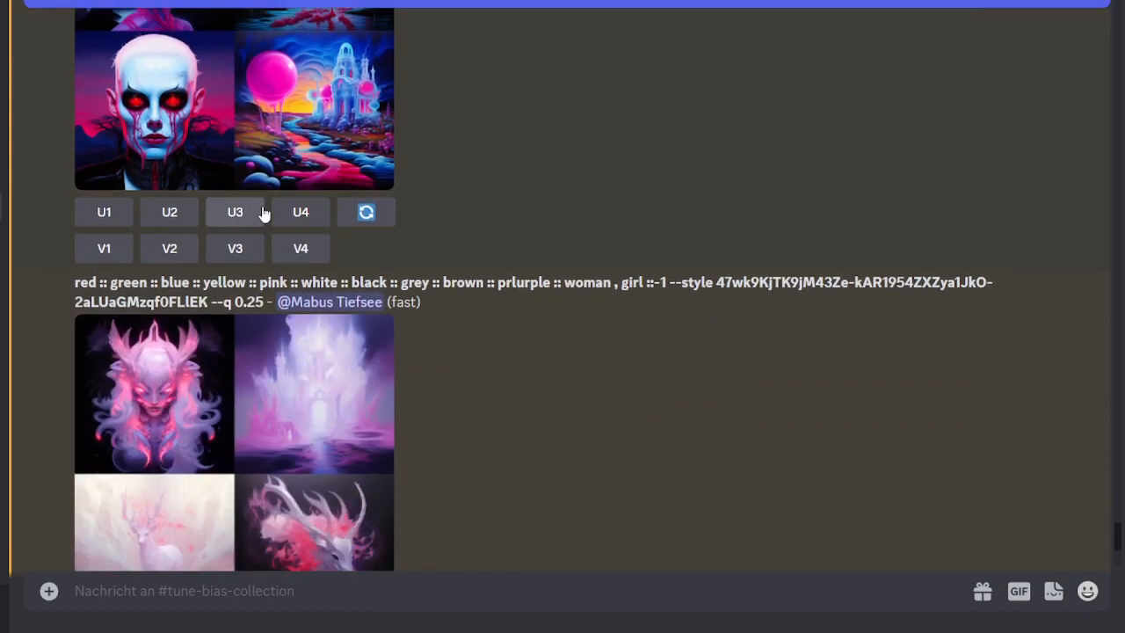
Step: Browse the image grids generated with the different style codes and enlarge the neon landscape and horned skull grid for a closer look
scroll(193, 261, "down", 5)
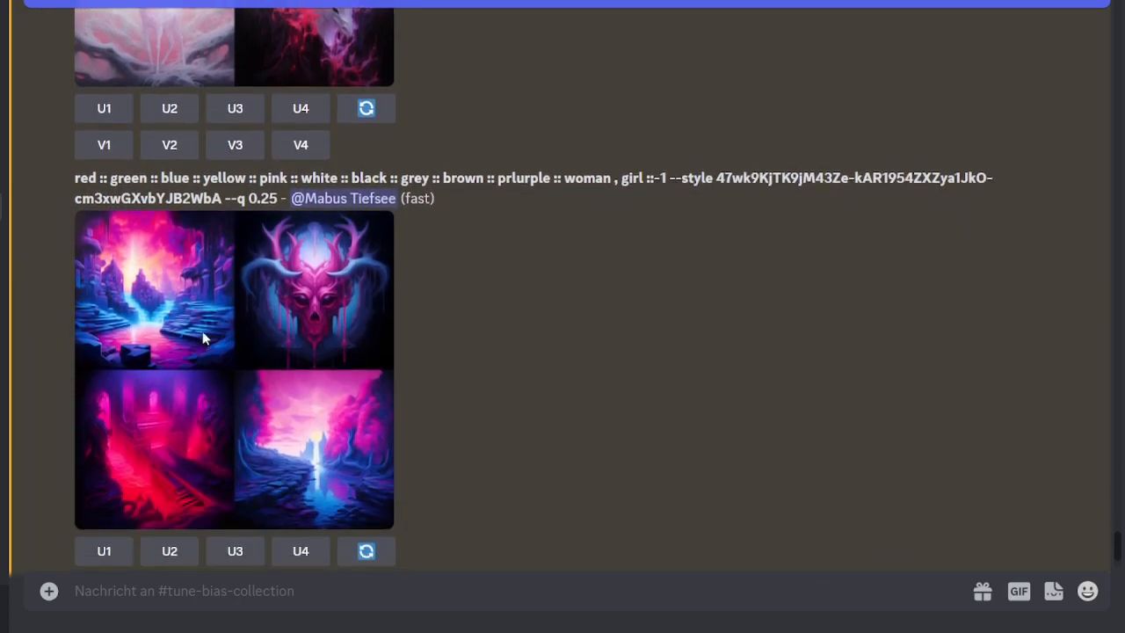
scroll(226, 378, "down", 3)
scroll(246, 323, "up", 6)
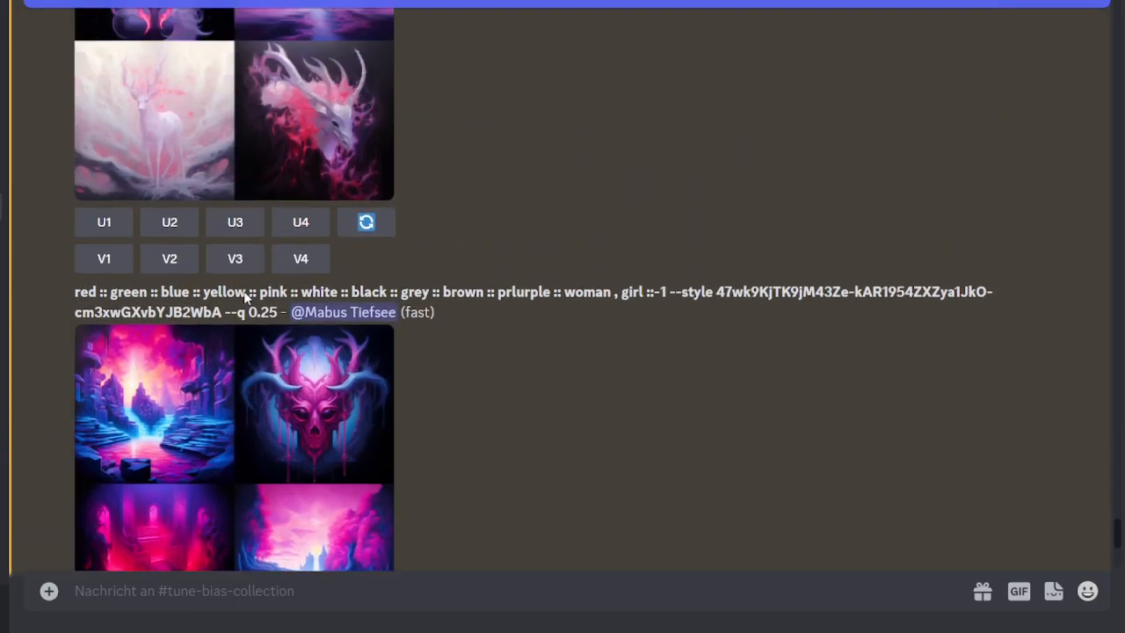
scroll(208, 327, "up", 2)
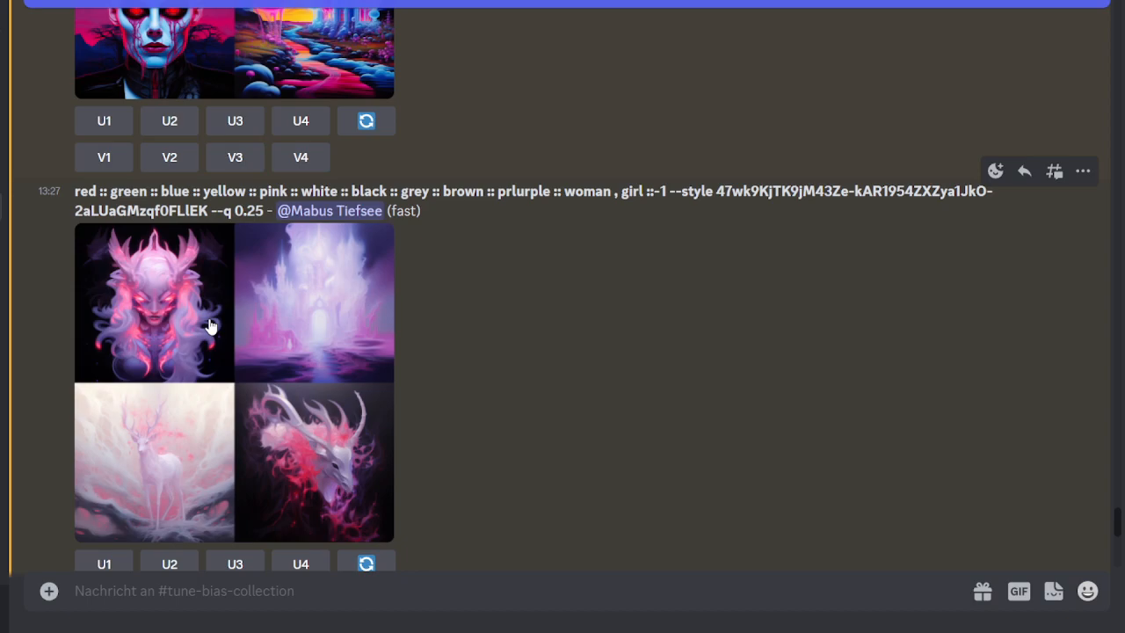
scroll(209, 331, "down", 5)
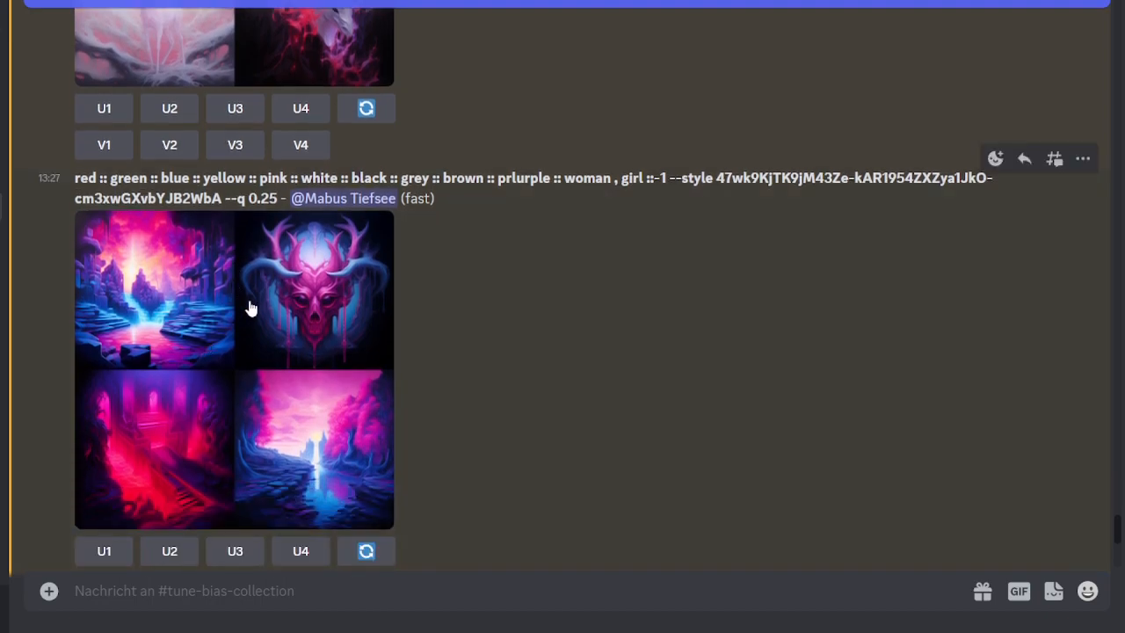
scroll(251, 307, "down", 6)
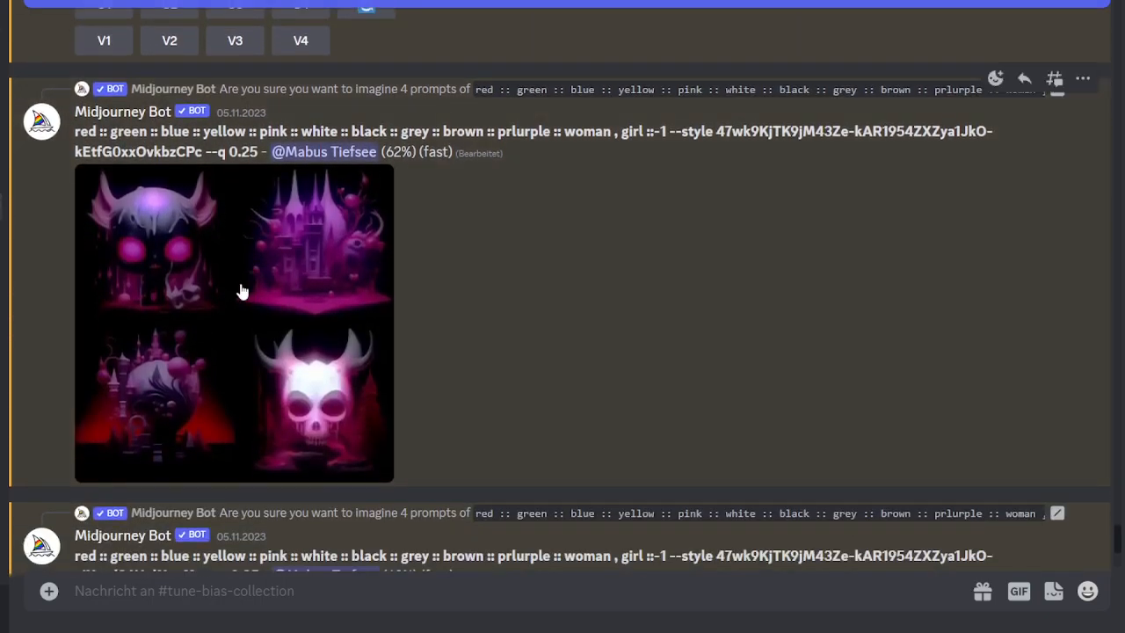
scroll(233, 299, "down", 5)
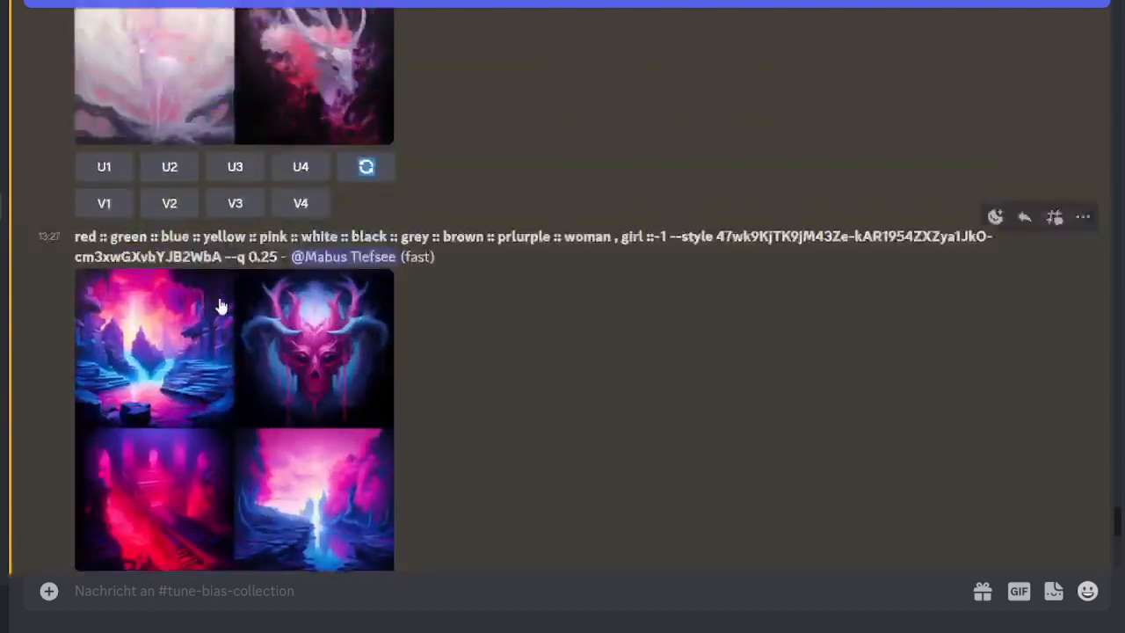
scroll(221, 306, "down", 1)
left_click(214, 314)
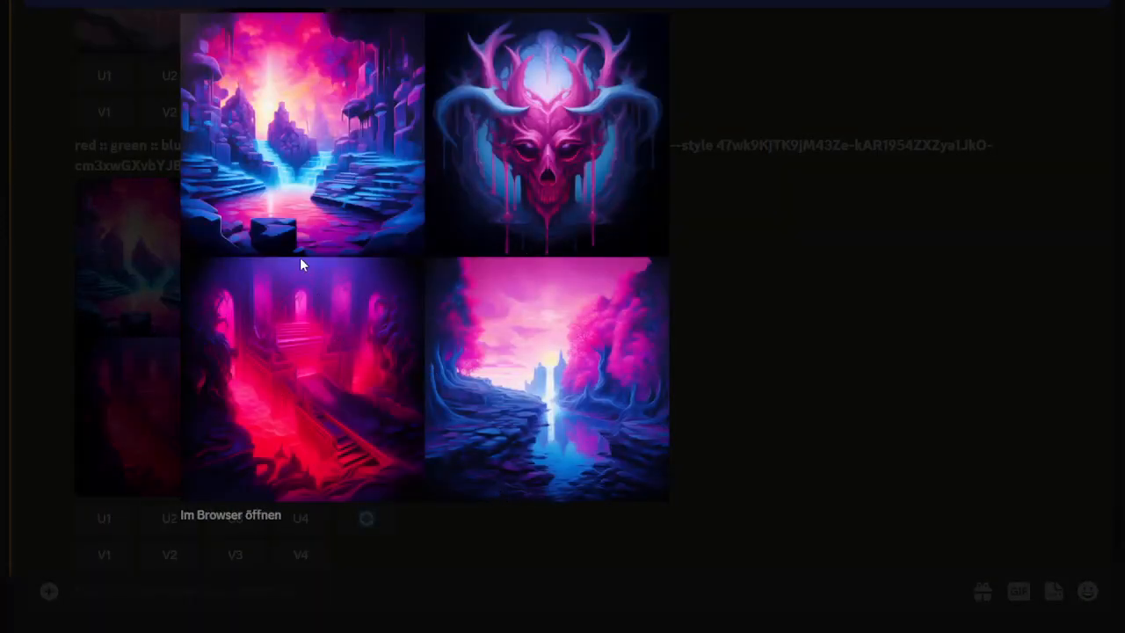
left_click(748, 356)
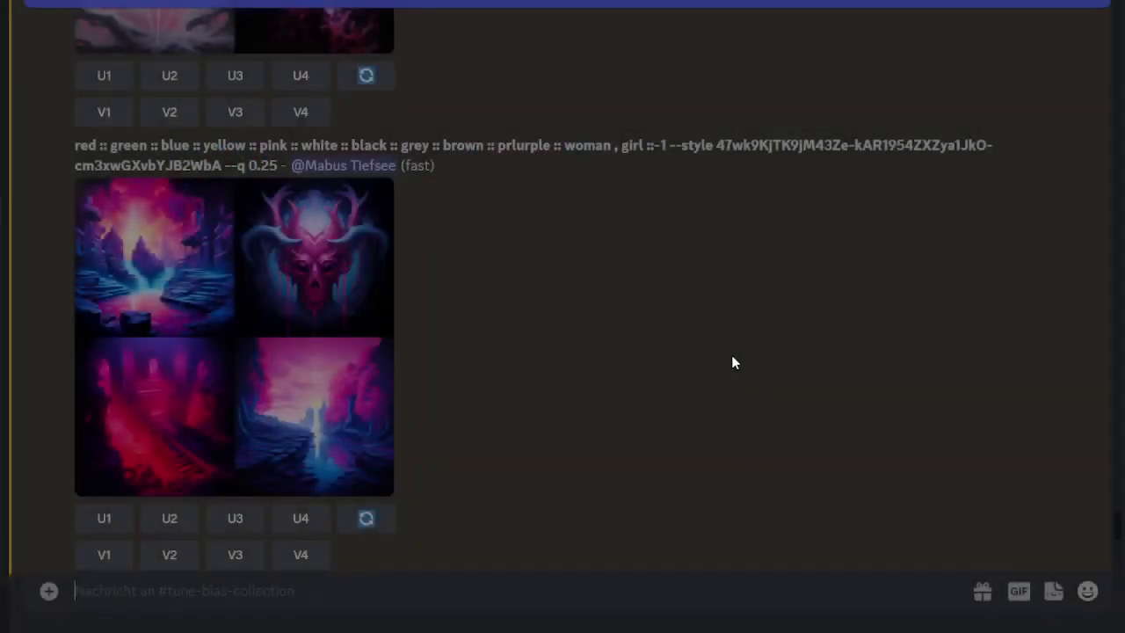
Step: Compare the neighbouring style results with the grid whose style code ends in cm3xwGXvbYJB2WbA, and examine that grid's images enlarged
scroll(551, 365, "down", 15)
scroll(266, 348, "down", 5)
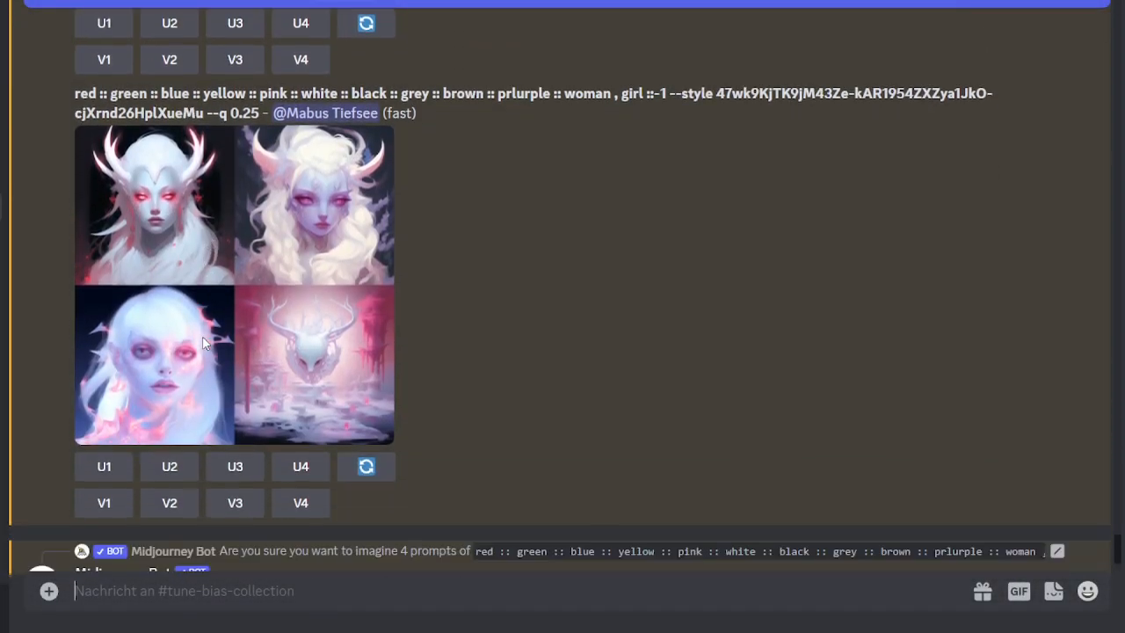
scroll(174, 331, "up", 8)
scroll(167, 315, "up", 6)
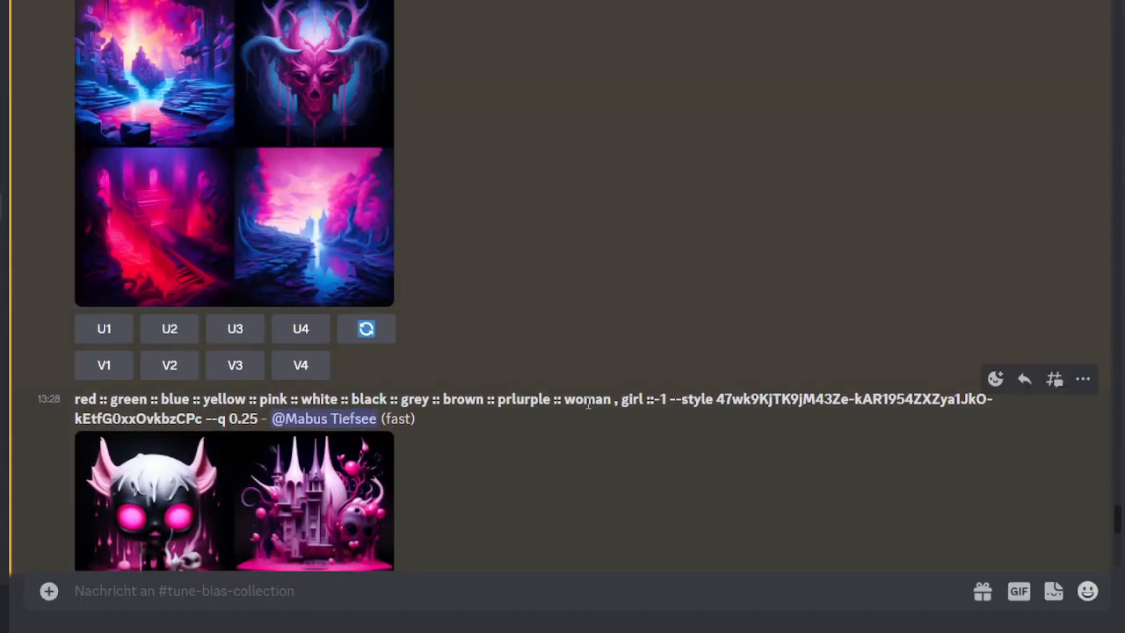
scroll(385, 398, "up", 2)
scroll(219, 222, "down", 2)
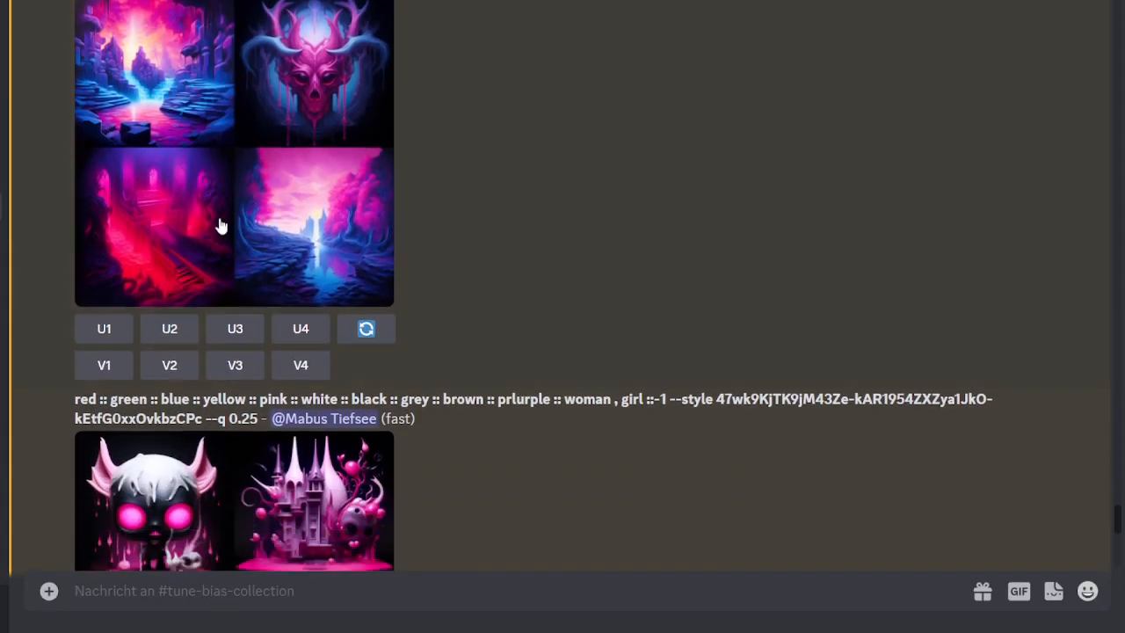
scroll(176, 290, "up", 4)
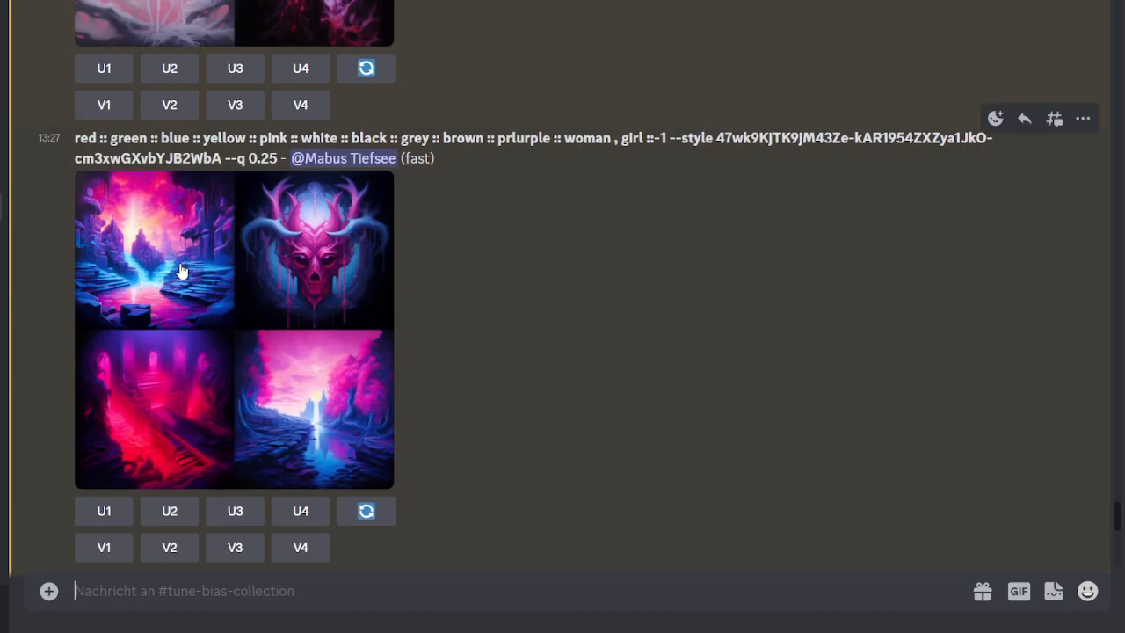
scroll(150, 268, "up", 2)
scroll(156, 273, "down", 2)
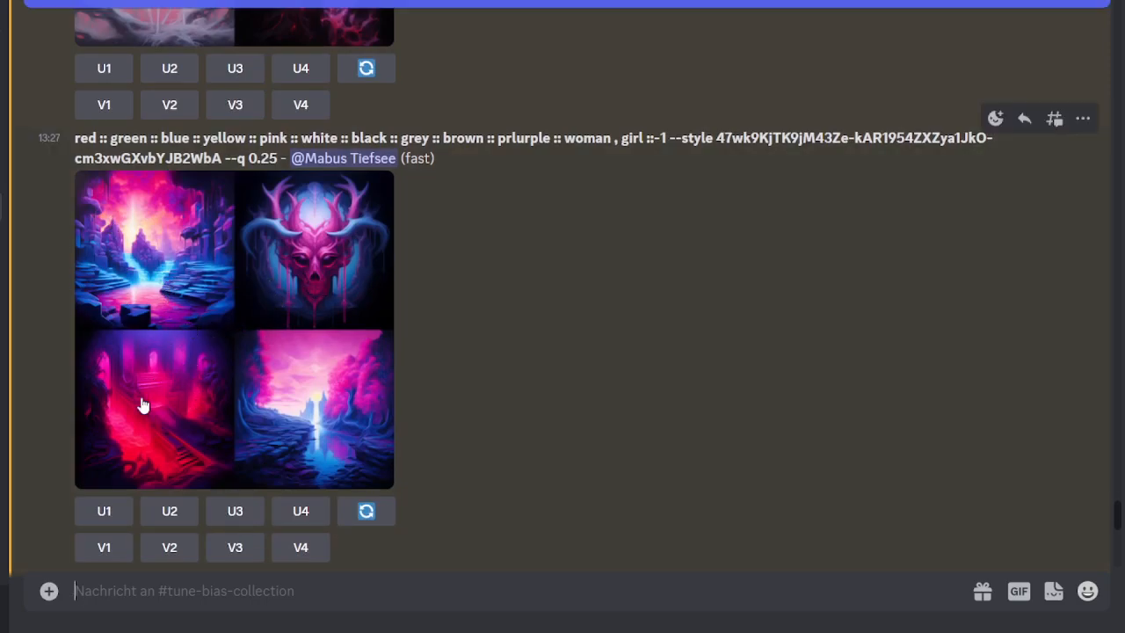
left_click(182, 333)
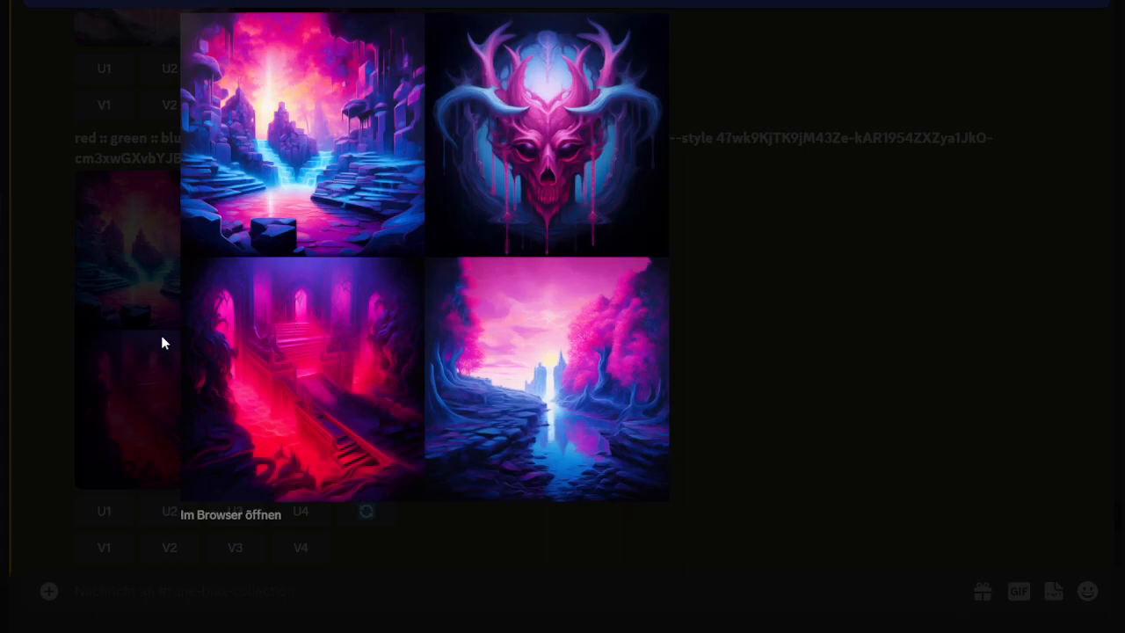
left_click(160, 334)
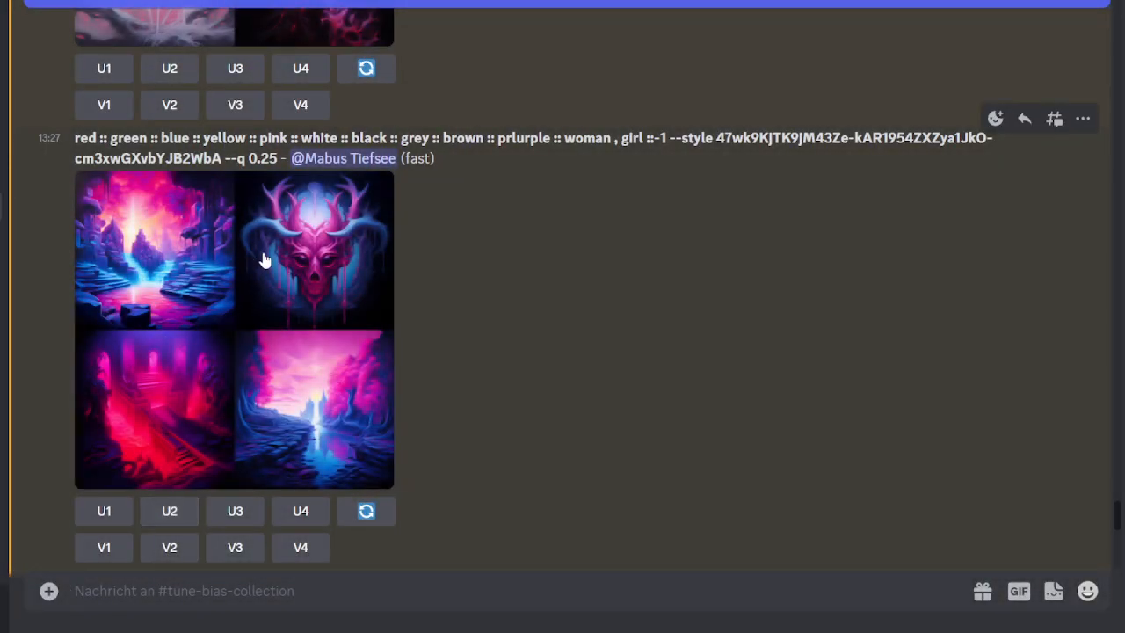
left_click(329, 273)
left_click(103, 281)
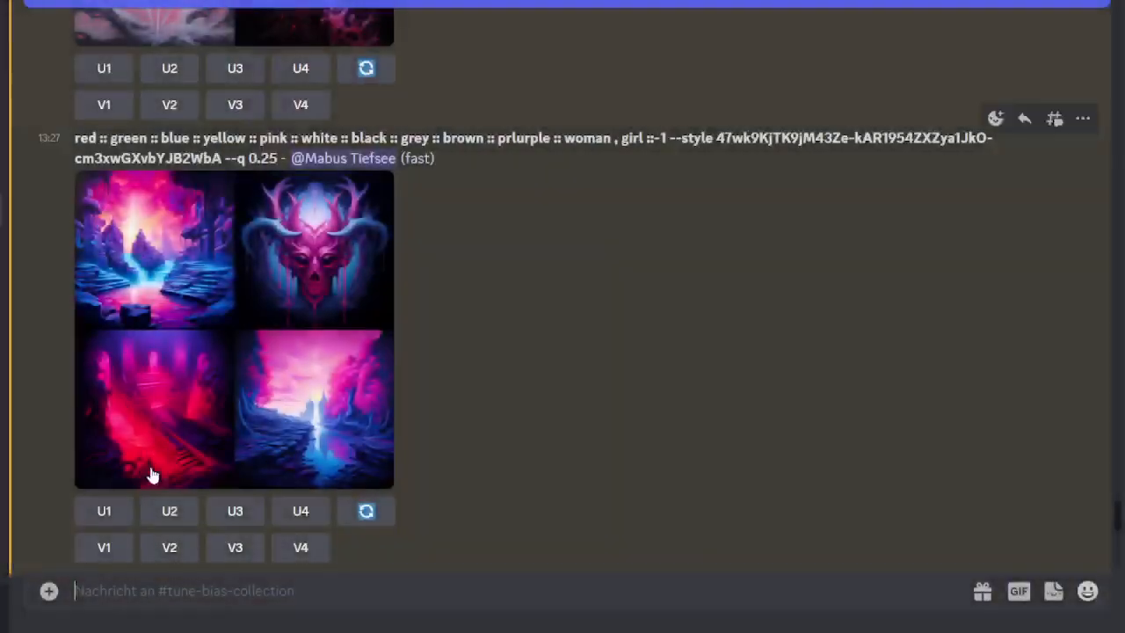
Step: Upscale all four images of the grid whose style code ends in cm3xwGXvbYJB2WbA
left_click(172, 513)
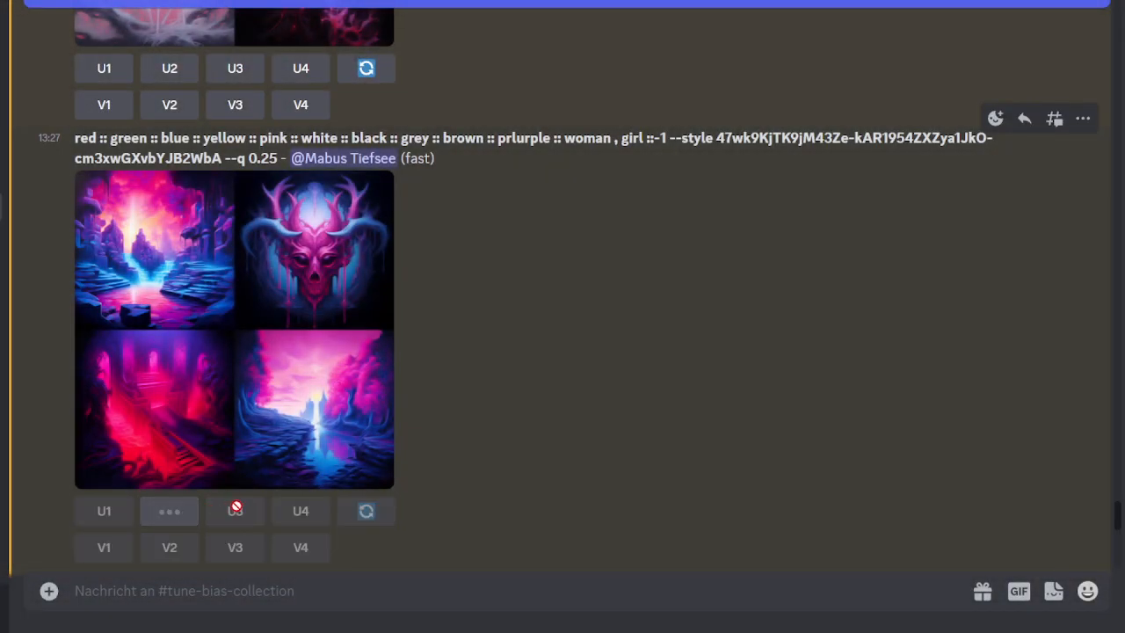
left_click(107, 512)
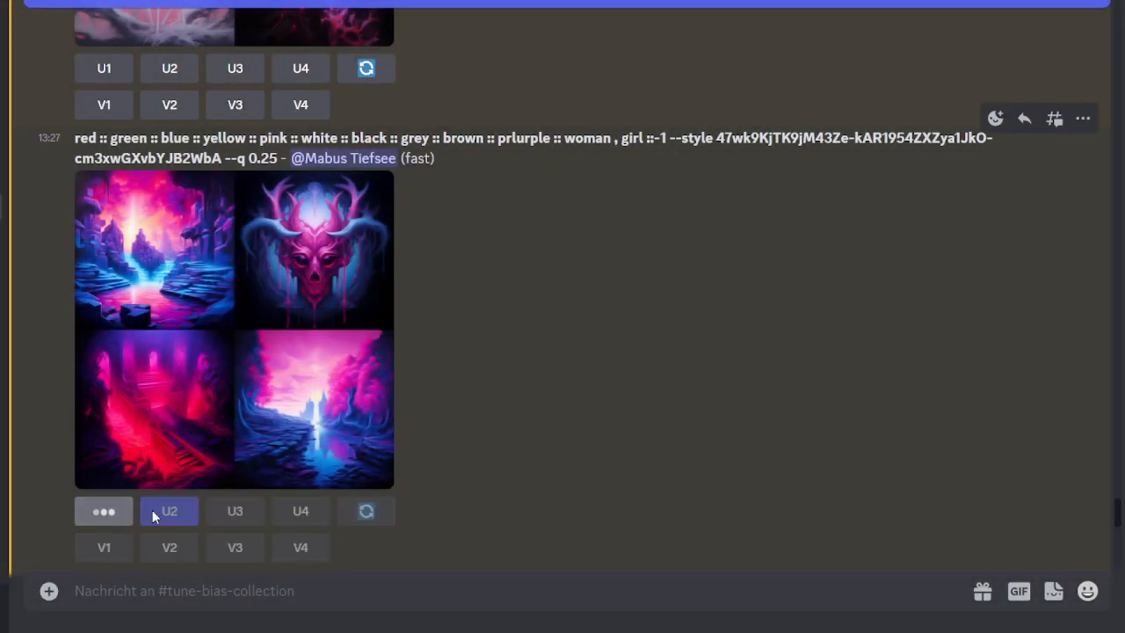
left_click(237, 513)
left_click(296, 519)
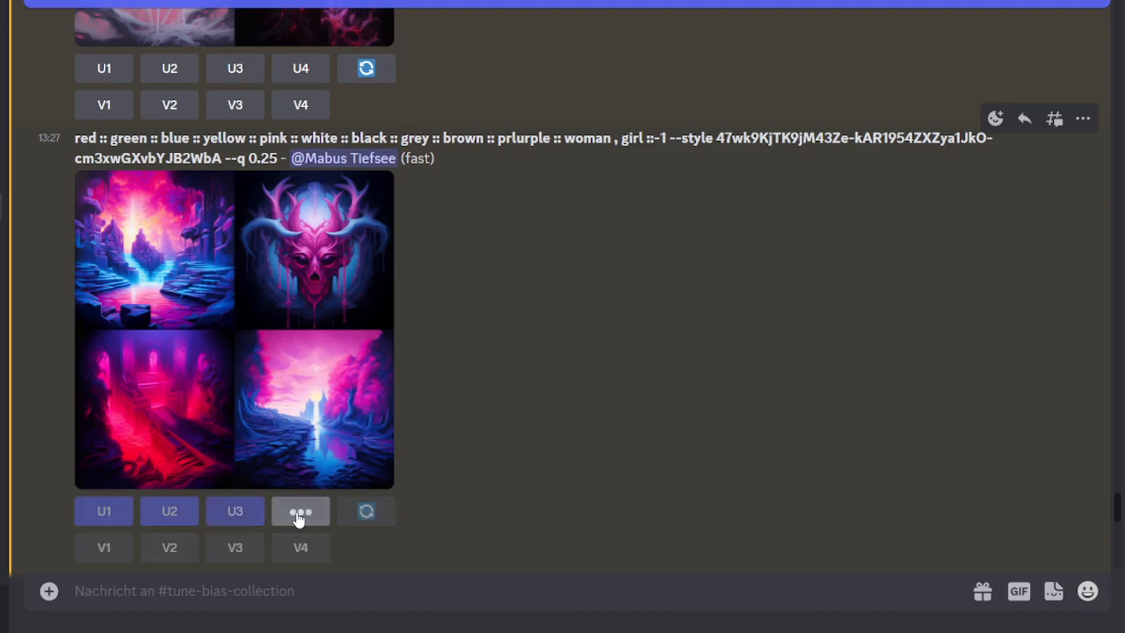
Step: Copy the link of upscaled image #4, the river with pink trees, into the message draft and trim everything after .png
scroll(281, 433, "down", 15)
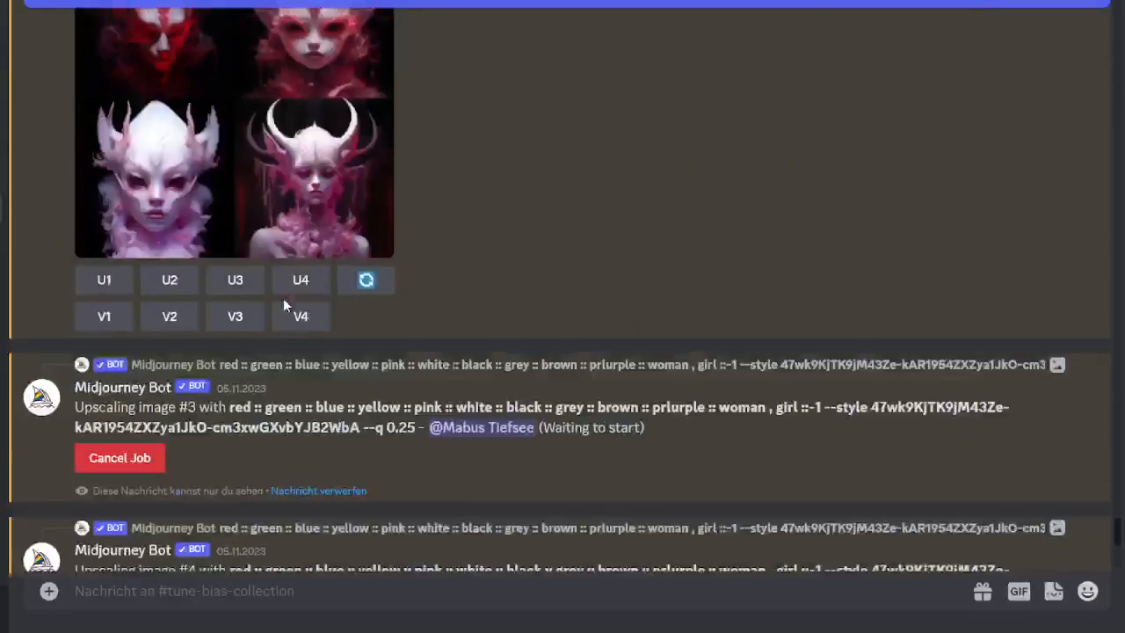
scroll(283, 308, "down", 15)
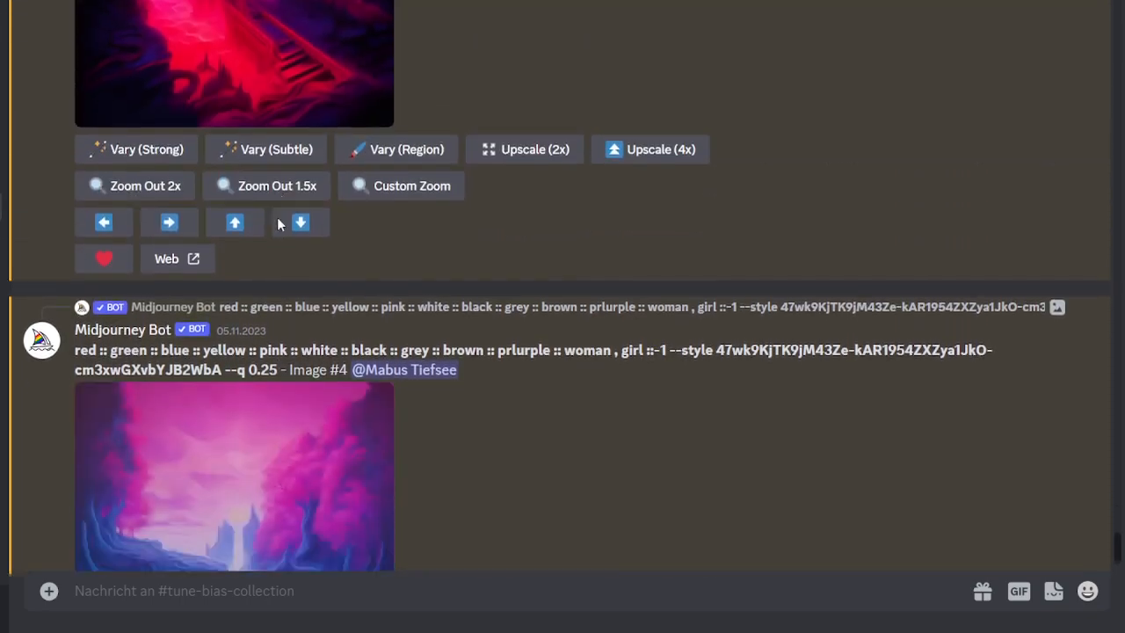
scroll(283, 228, "down", 4)
left_click(261, 246)
right_click(292, 241)
left_click(376, 338)
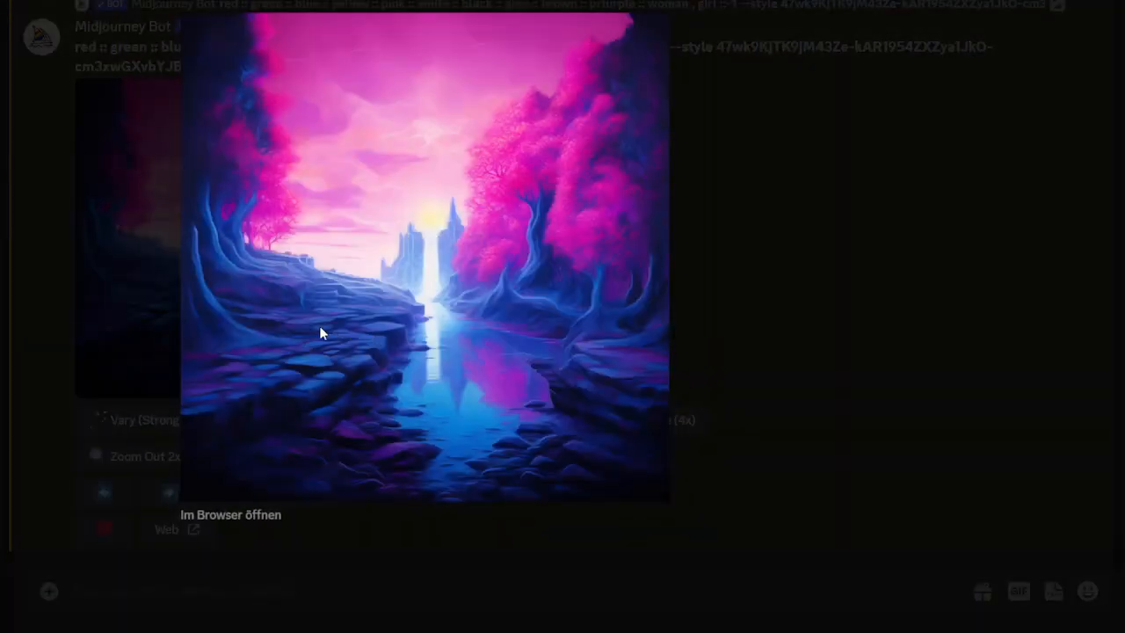
left_click(116, 306)
key("ctrl+v")
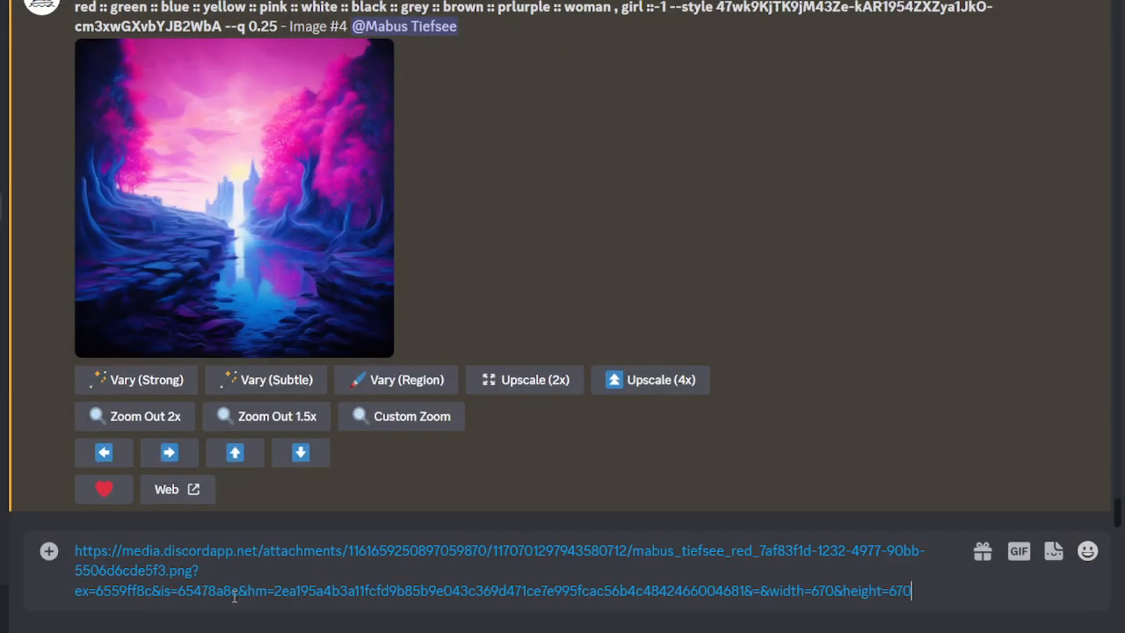
left_click_drag(236, 580, 914, 592)
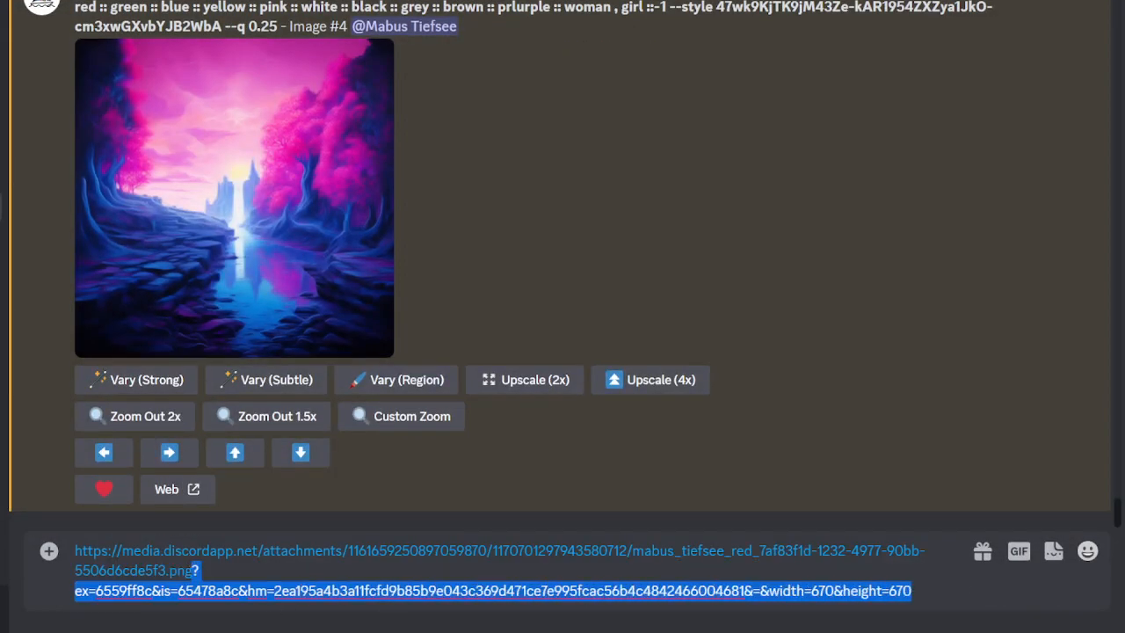
key("BackSpace")
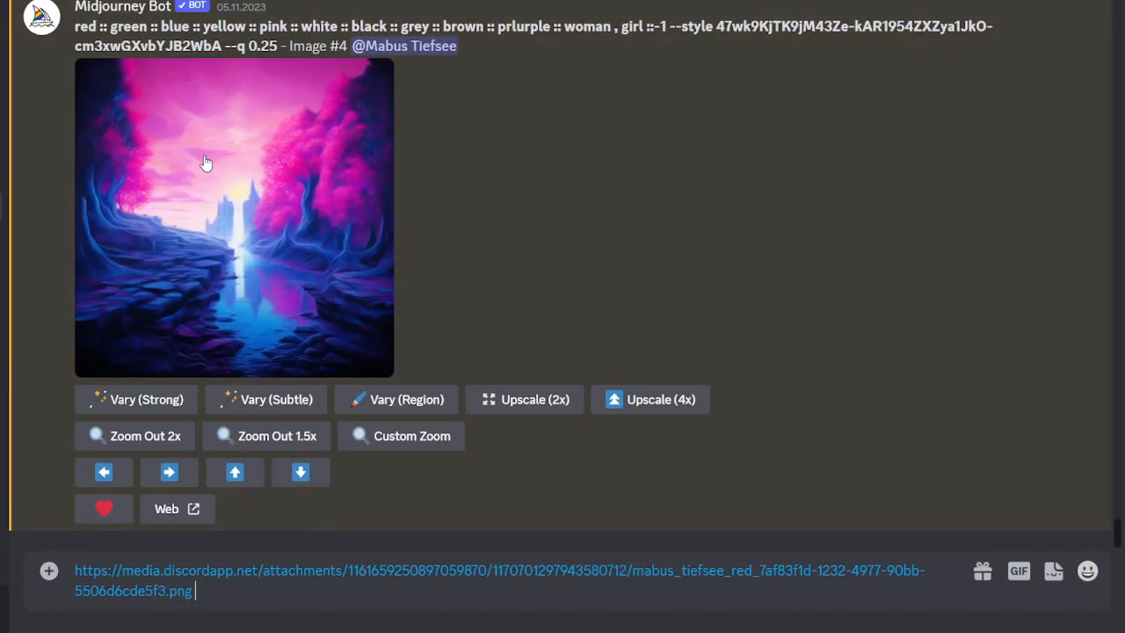
Step: Add the link of upscaled image #3, the red staircase, to the message draft and trim everything after .png
scroll(202, 167, "up", 5)
left_click(281, 167)
right_click(331, 155)
left_click(421, 257)
left_click(99, 352)
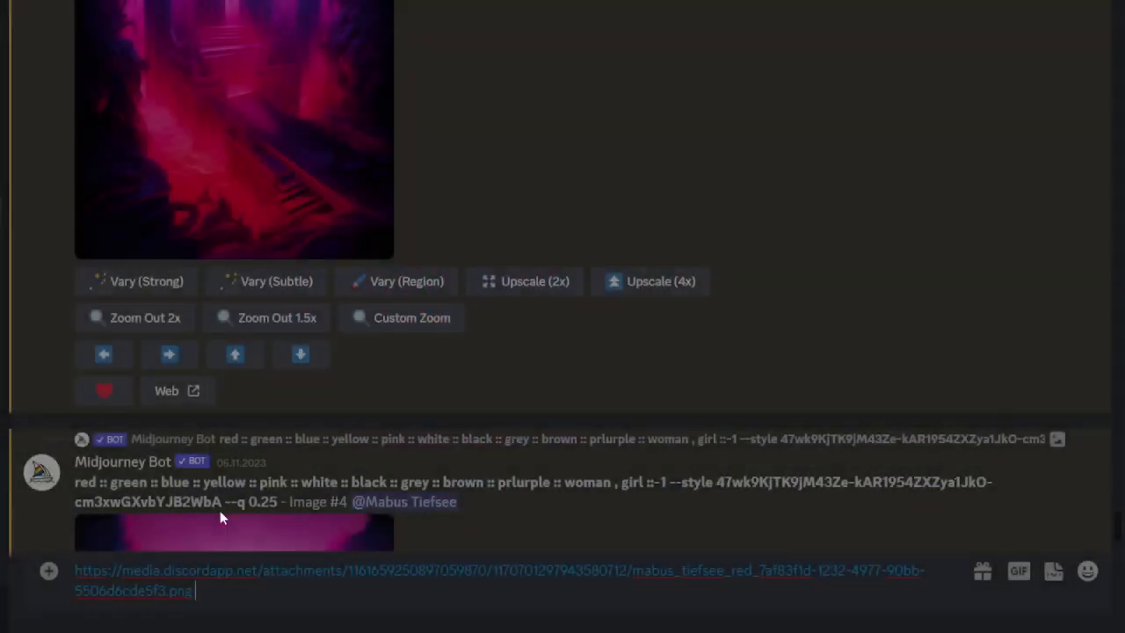
key("ctrl+v")
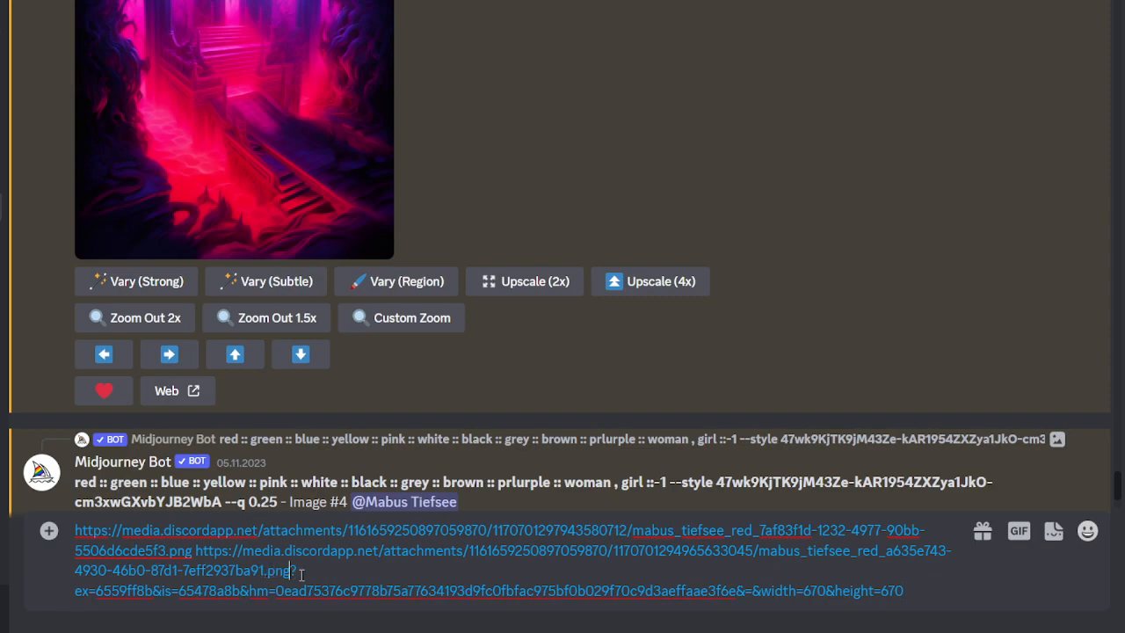
left_click_drag(295, 571, 903, 590)
key("BackSpace")
Step: Add the link of upscaled image #1, the neon waterfall landscape, to the message draft and trim everything after .png
scroll(437, 253, "down", 5)
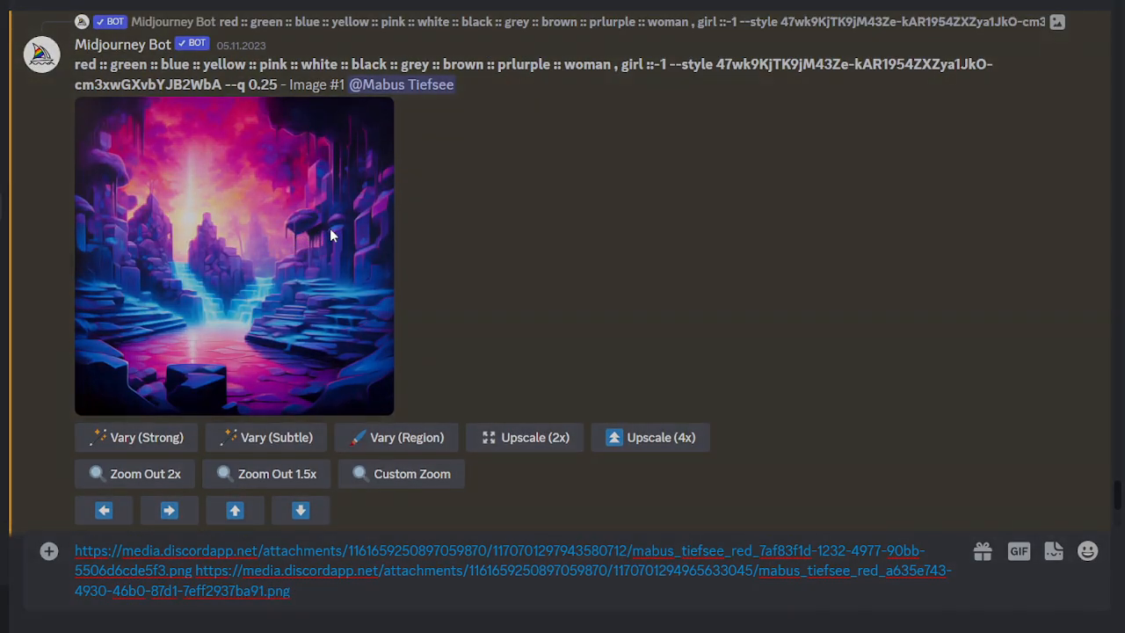
left_click(330, 235)
right_click(352, 224)
left_click(431, 313)
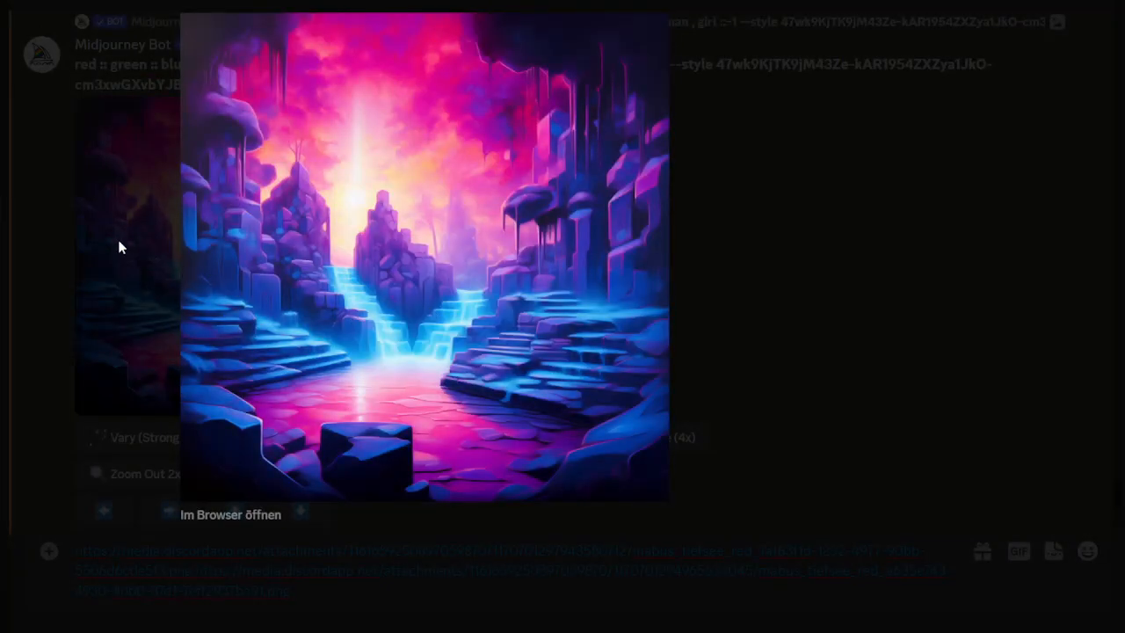
left_click(119, 247)
key("ctrl+v")
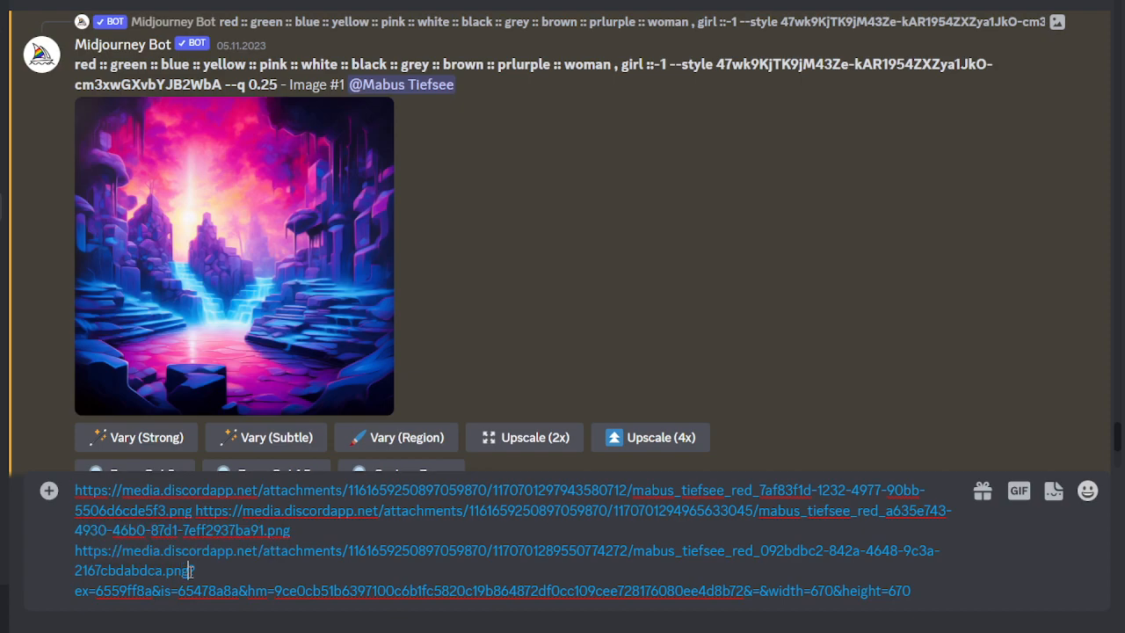
left_click_drag(189, 570, 910, 590)
key("BackSpace")
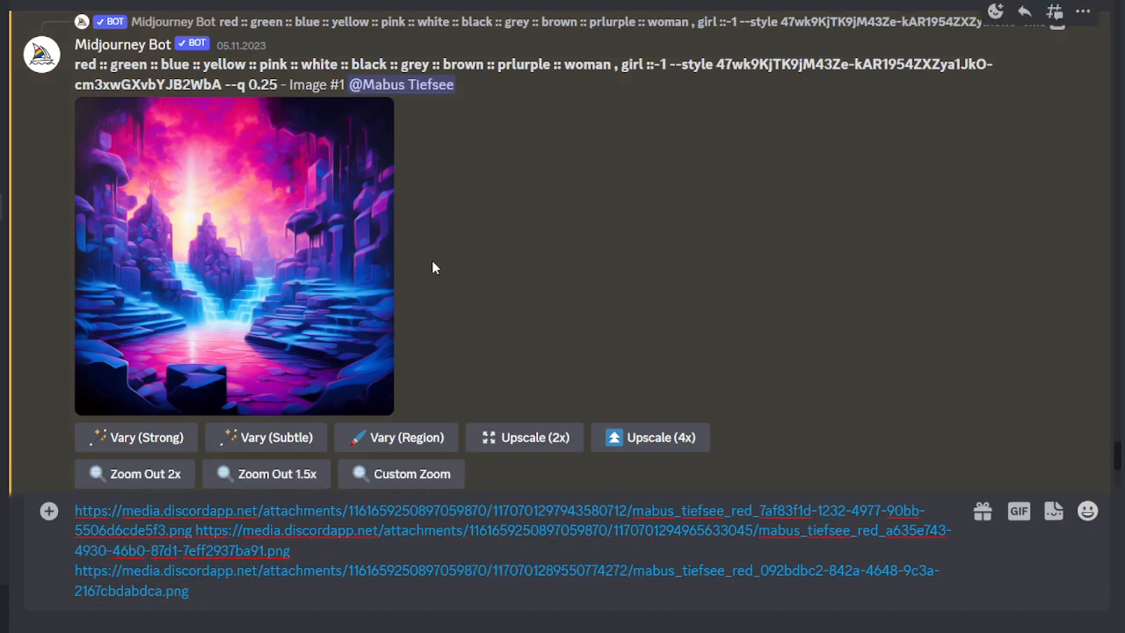
Step: Copy the style parameter from image #2's prompt and append --style 47wk9KjTK9jM43Ze-kAR1954ZXZya1JkO-cm3xwGXvbYJB2WbA after the image links in the message draft
scroll(434, 266, "up", 8)
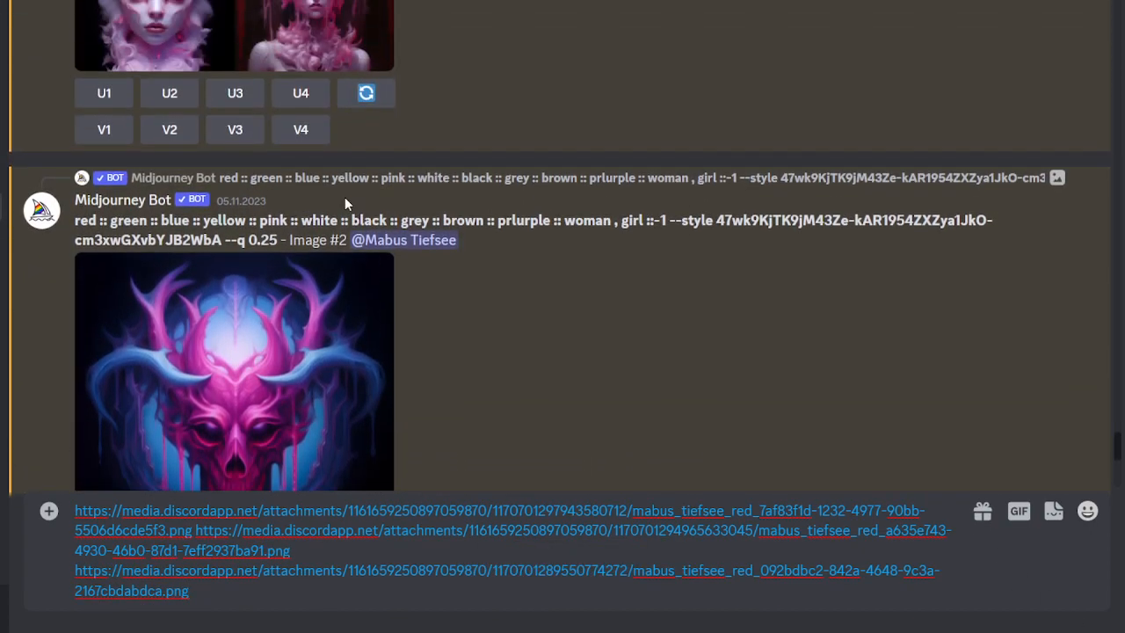
left_click_drag(668, 220, 227, 239)
key("ctrl+c")
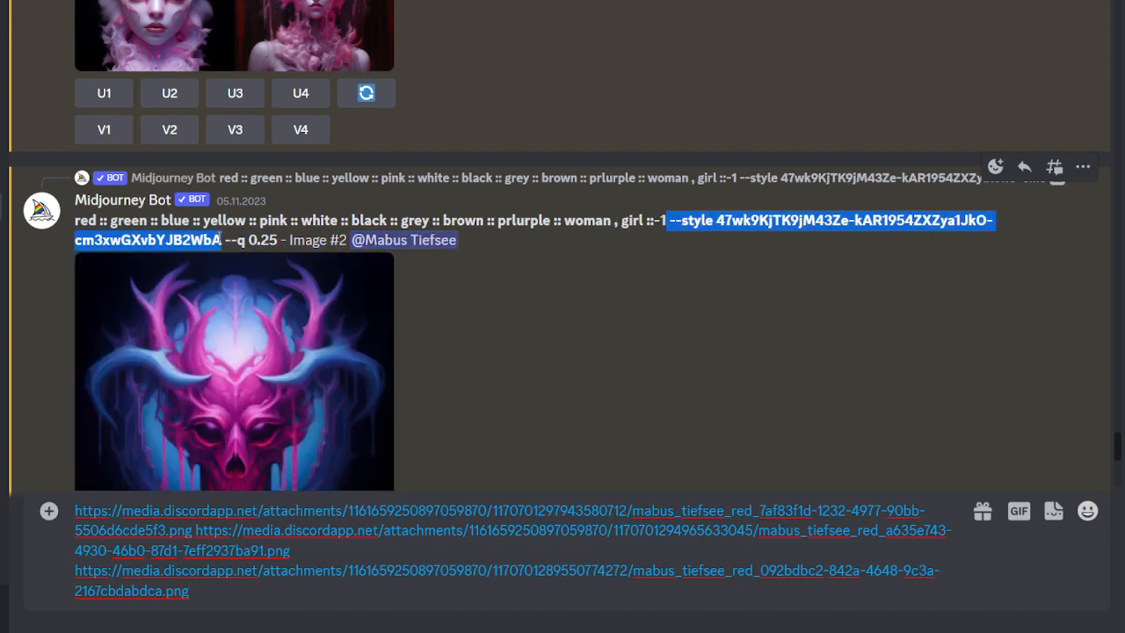
left_click(225, 594)
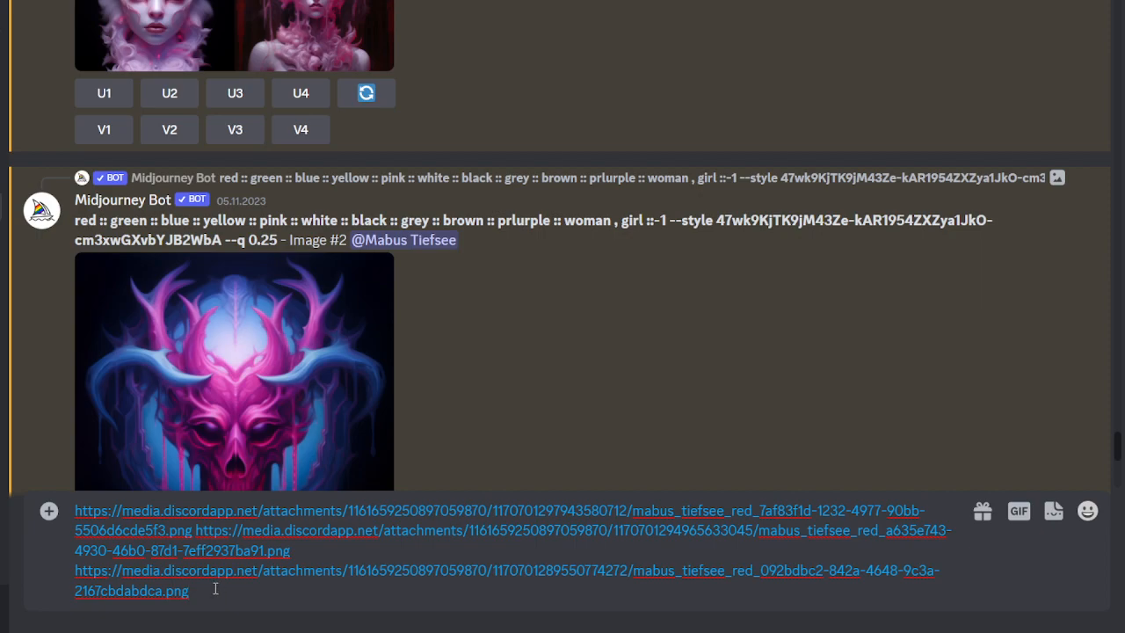
key("ctrl+v")
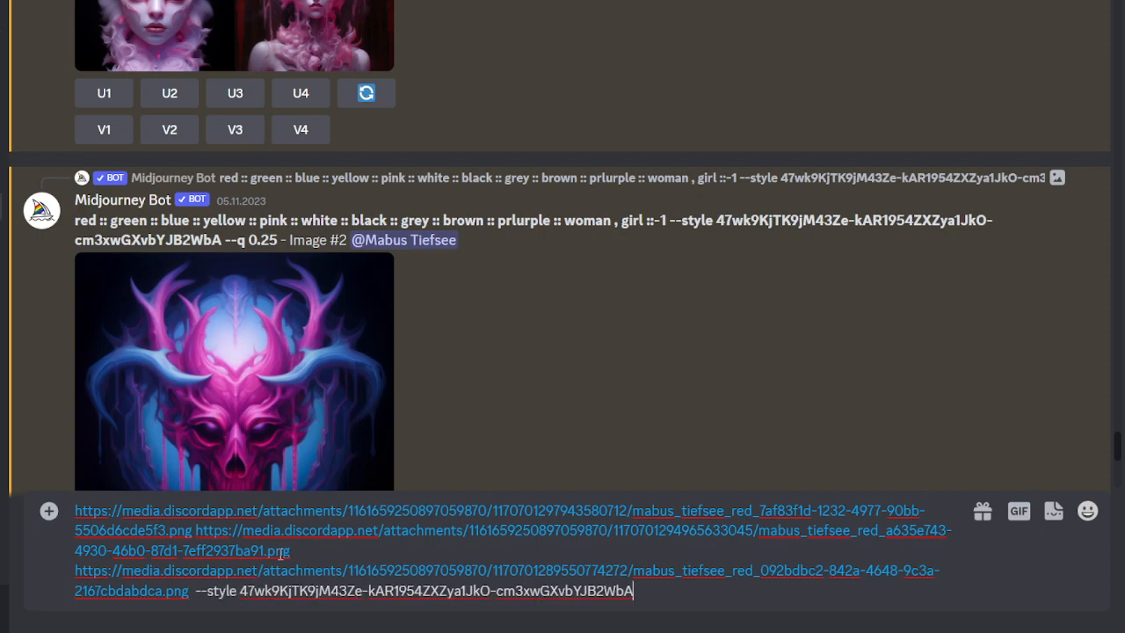
Step: Cut the entire message draft and start a /prefer option set command with the option named color
key("ctrl+a")
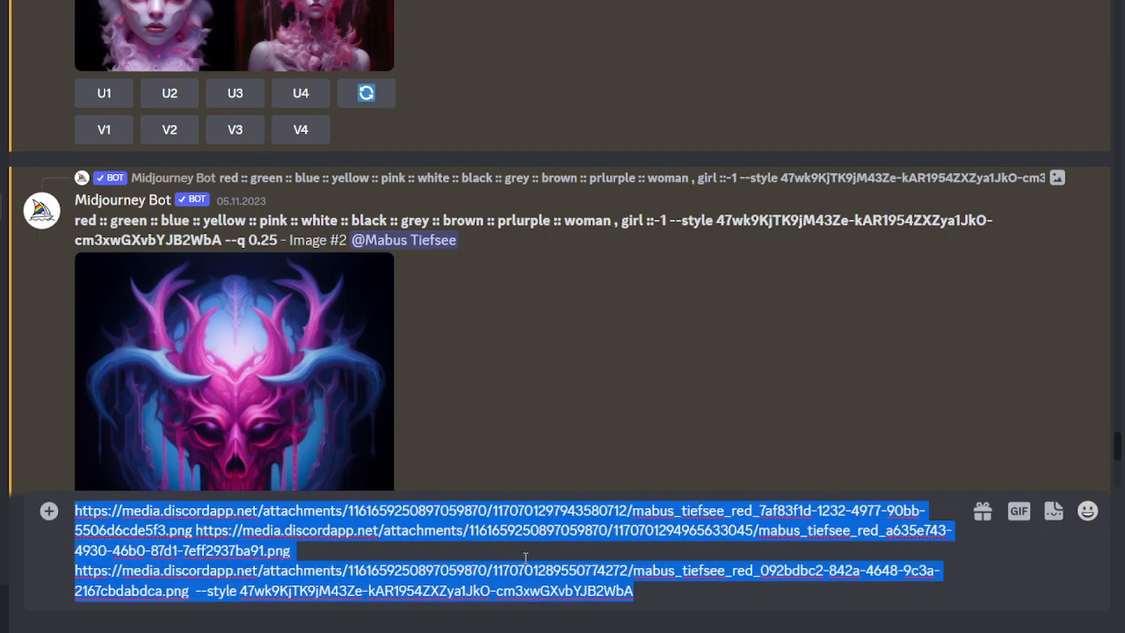
key("ctrl+x")
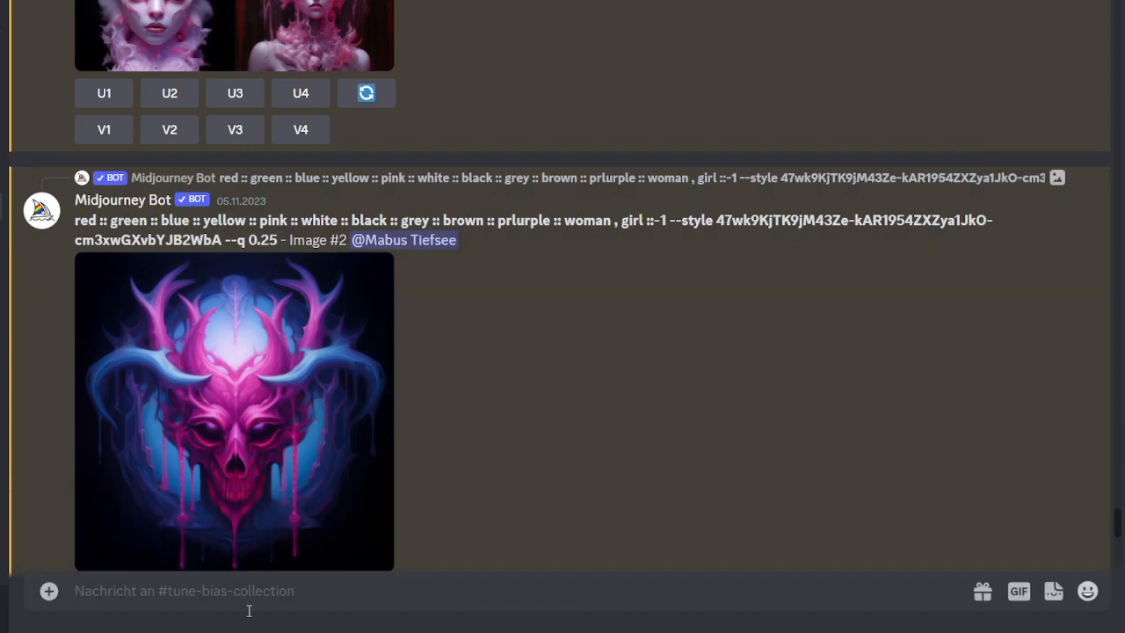
type("/")
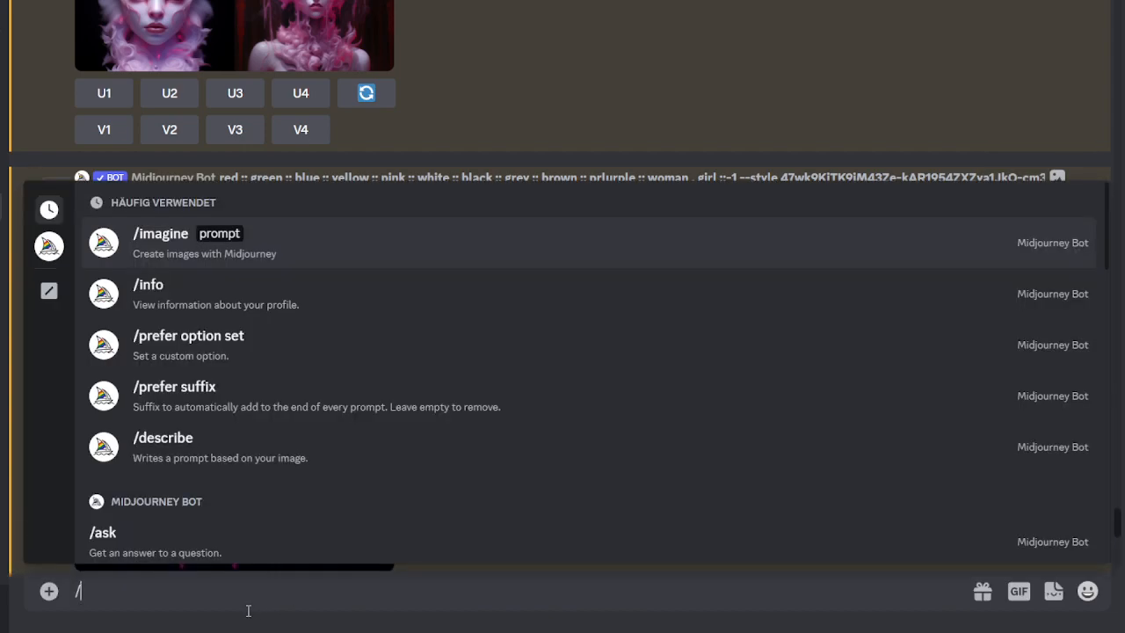
type("prefe")
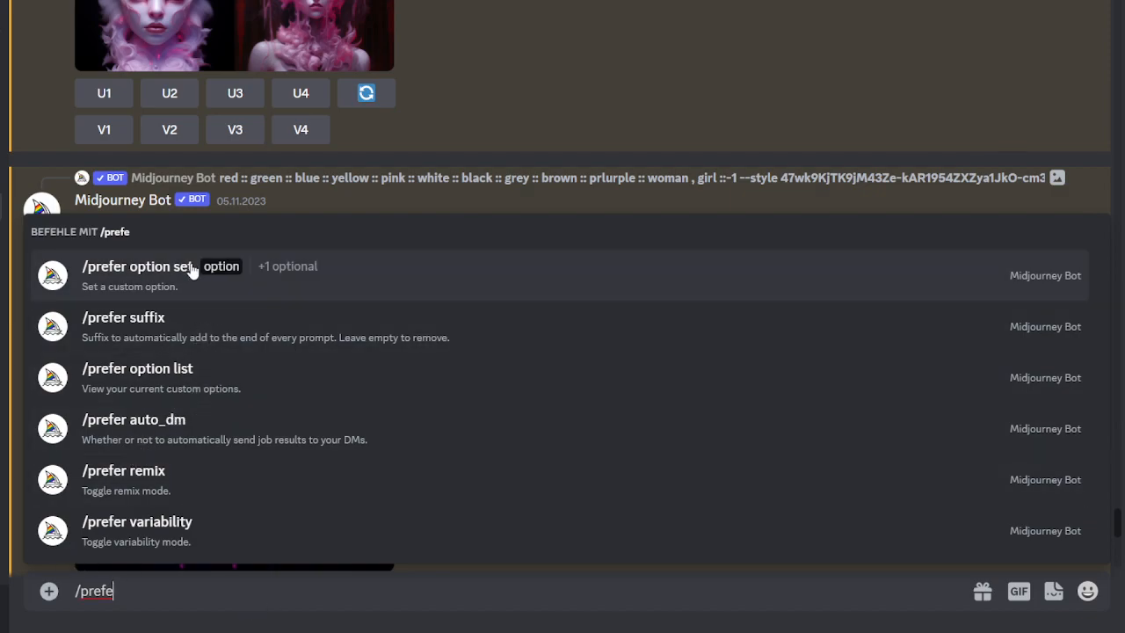
left_click(201, 265)
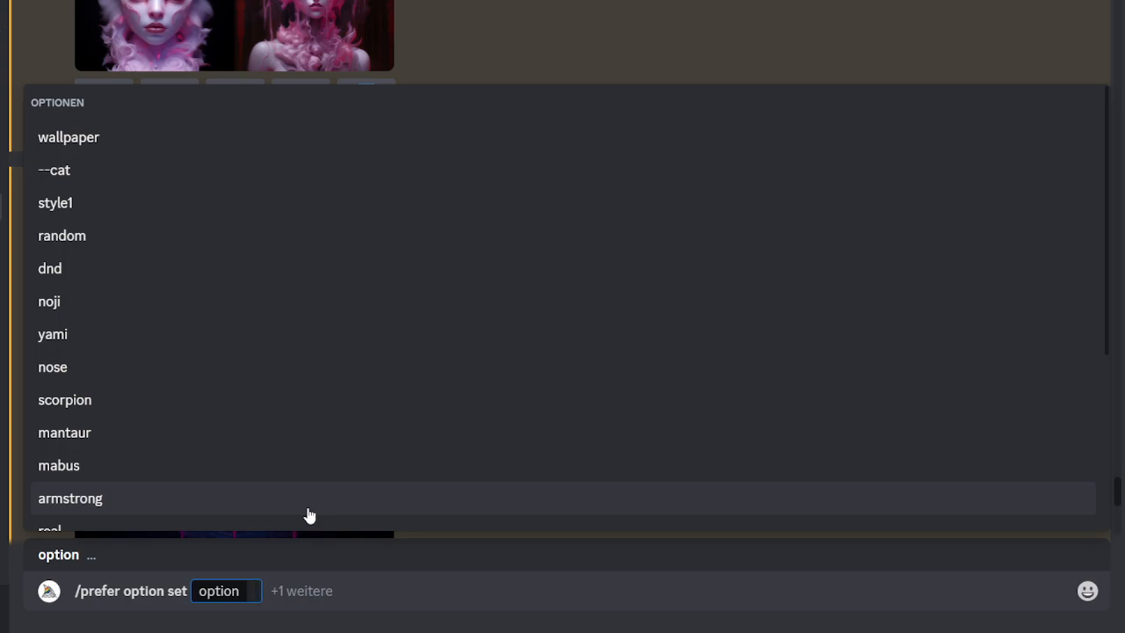
type("color")
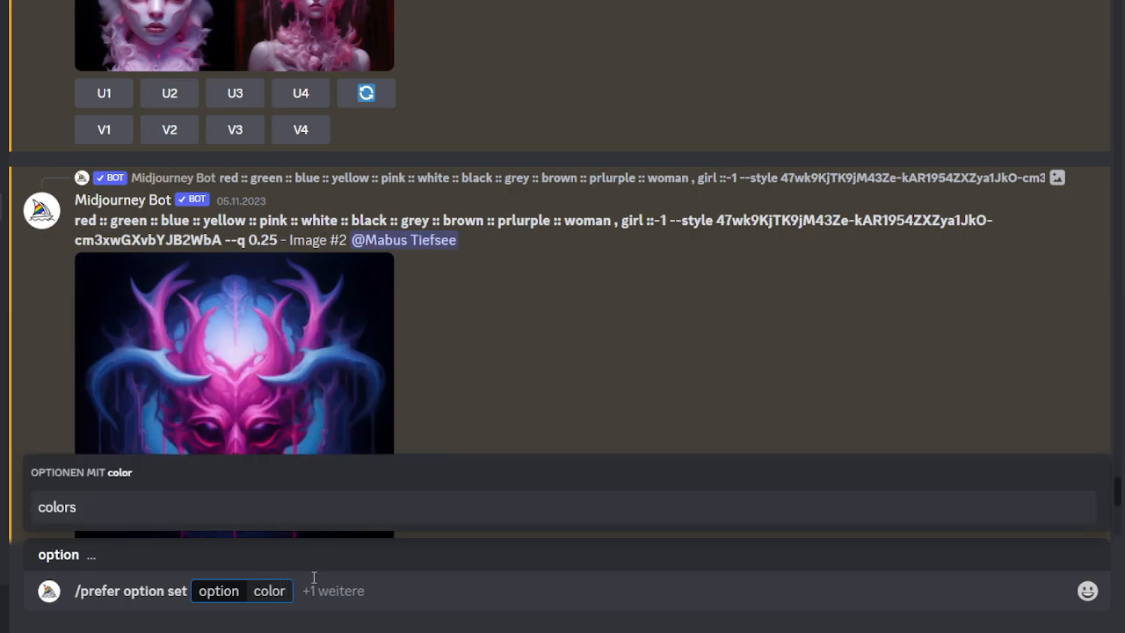
left_click(146, 504)
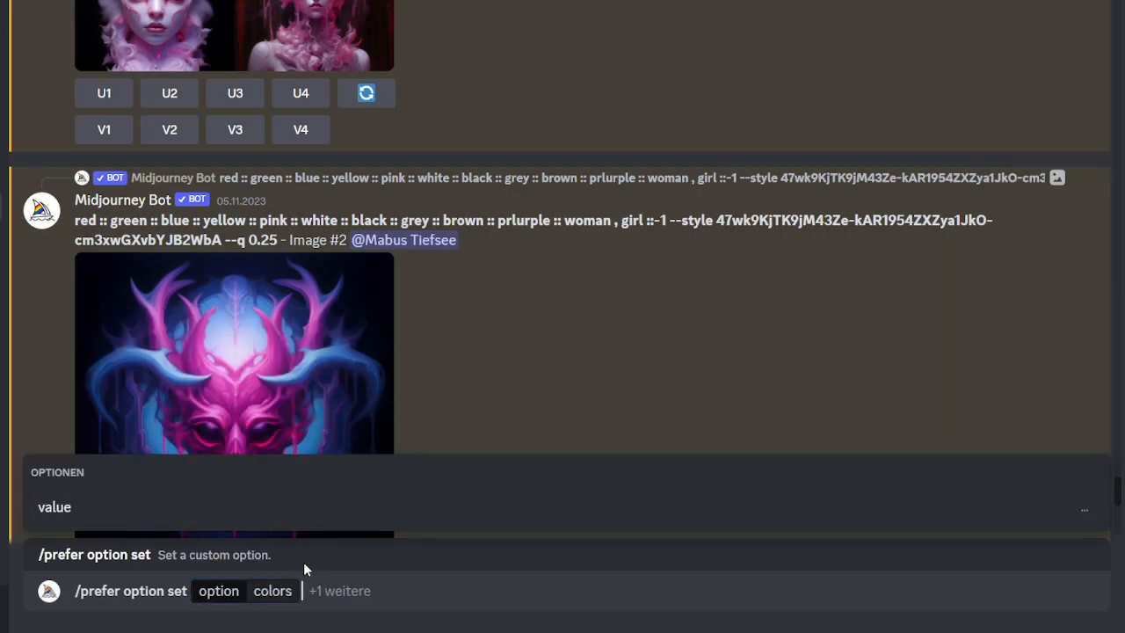
key("BackSpace")
Step: Insert the cut image links and --style code as the value of the color option and save the custom option
left_click(166, 508)
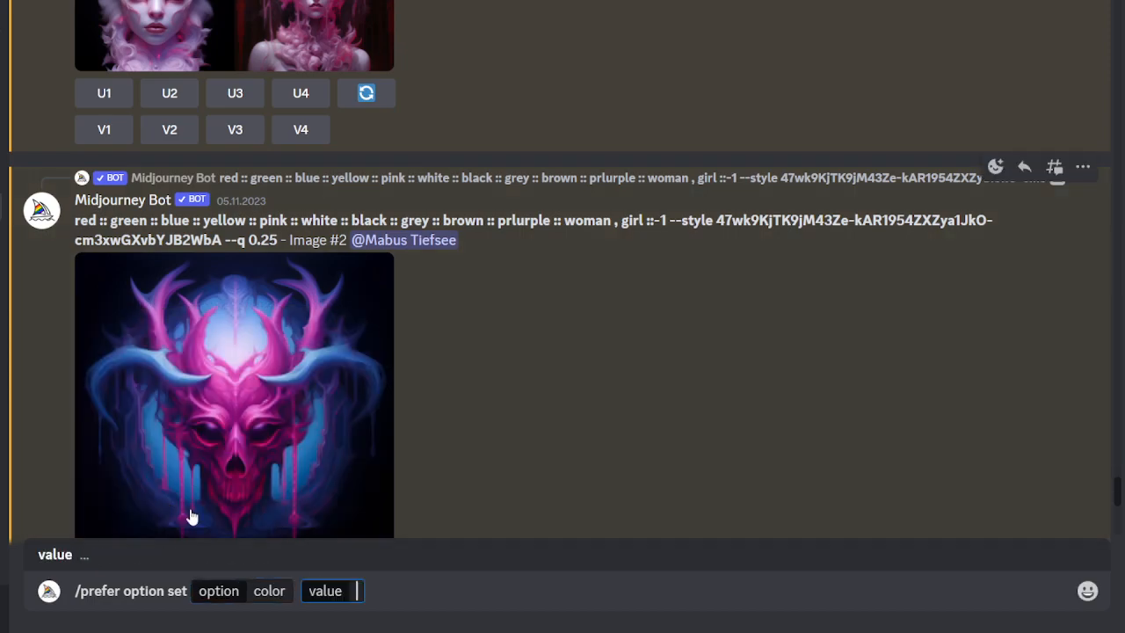
key("ctrl+v")
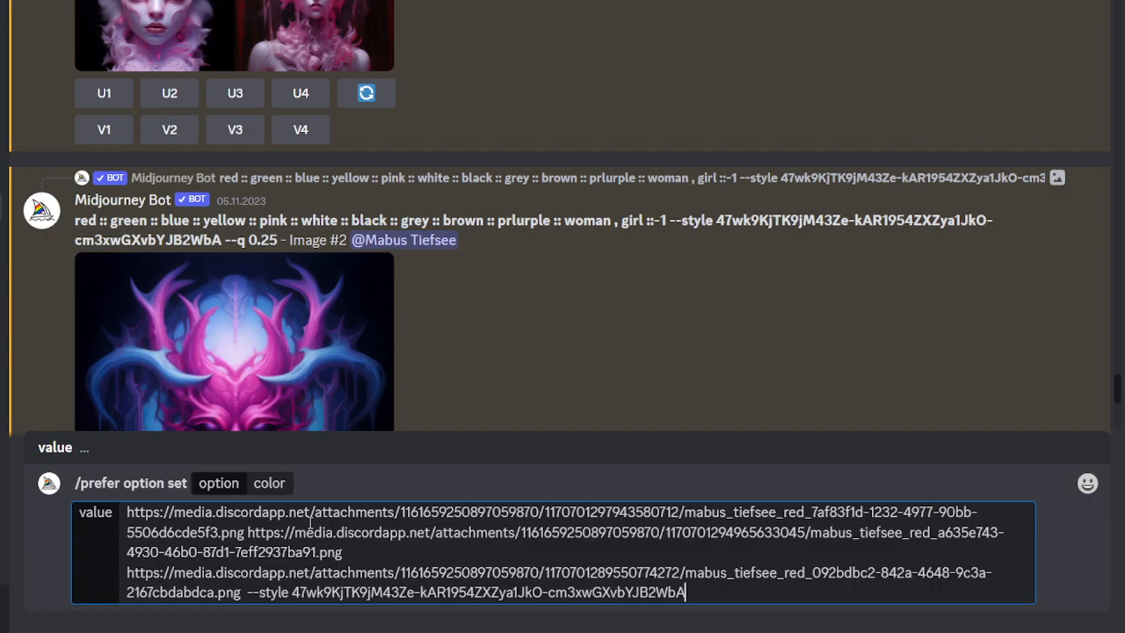
left_click_drag(294, 595, 689, 594)
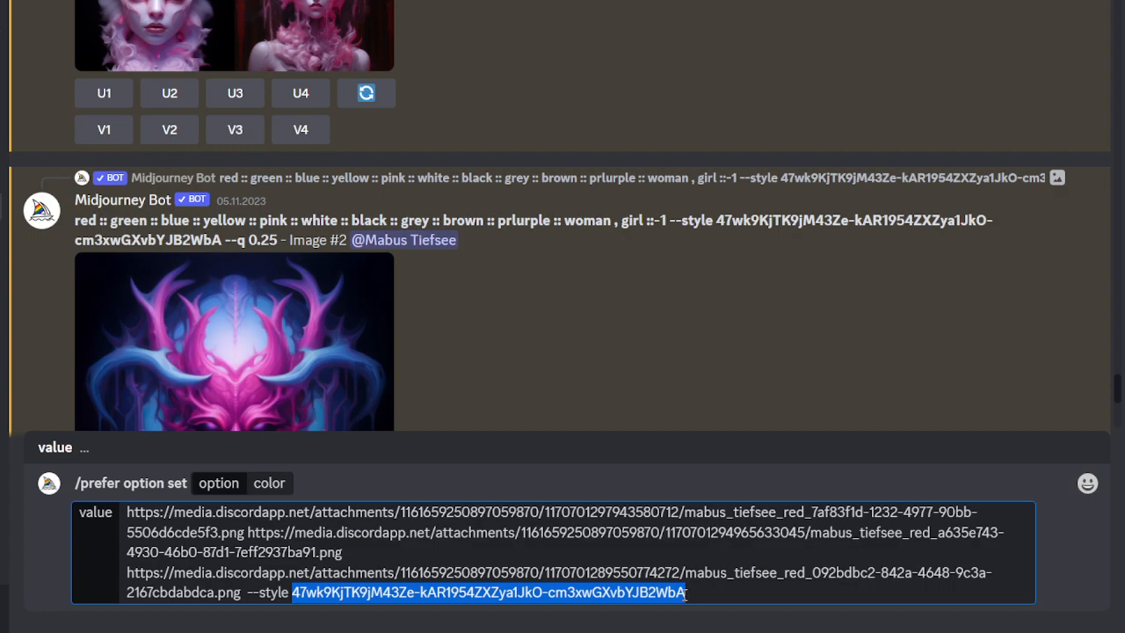
left_click_drag(686, 595, 680, 595)
left_click_drag(249, 587, 129, 508)
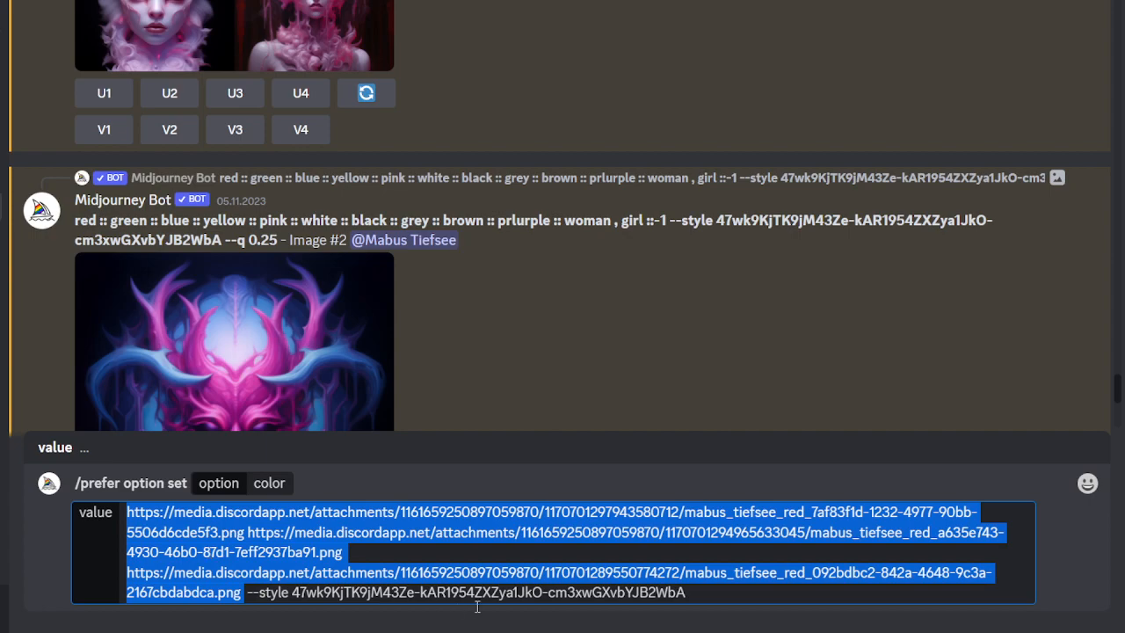
left_click(714, 601)
key("Return")
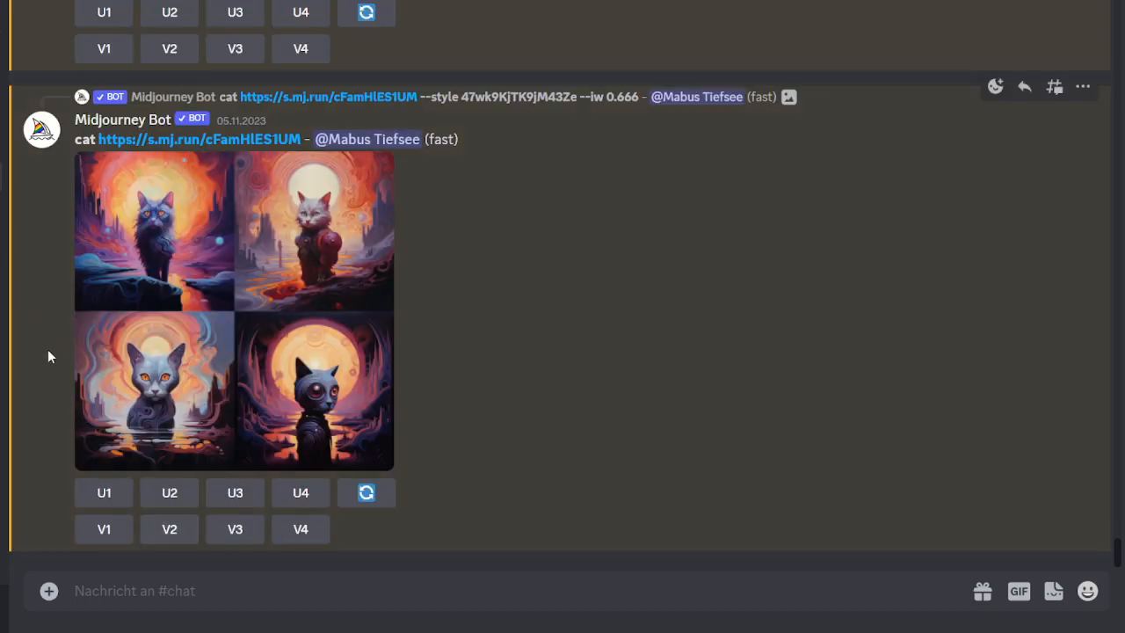
Step: Generate images in the chat channel with the /imagine prompt cat --color
type("/imagine")
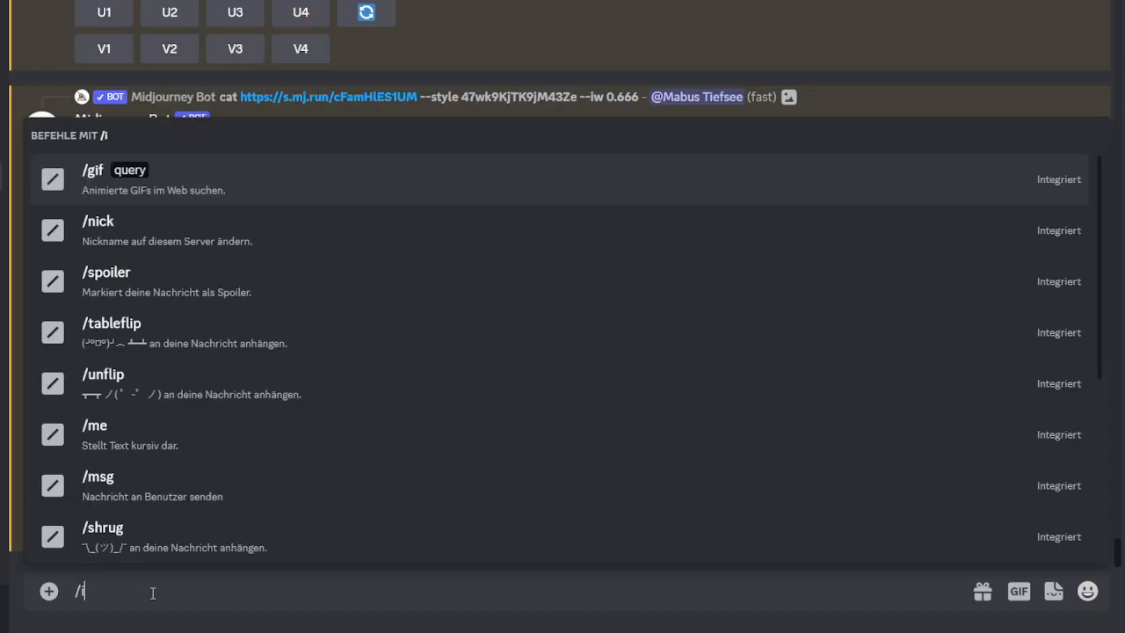
key("Tab")
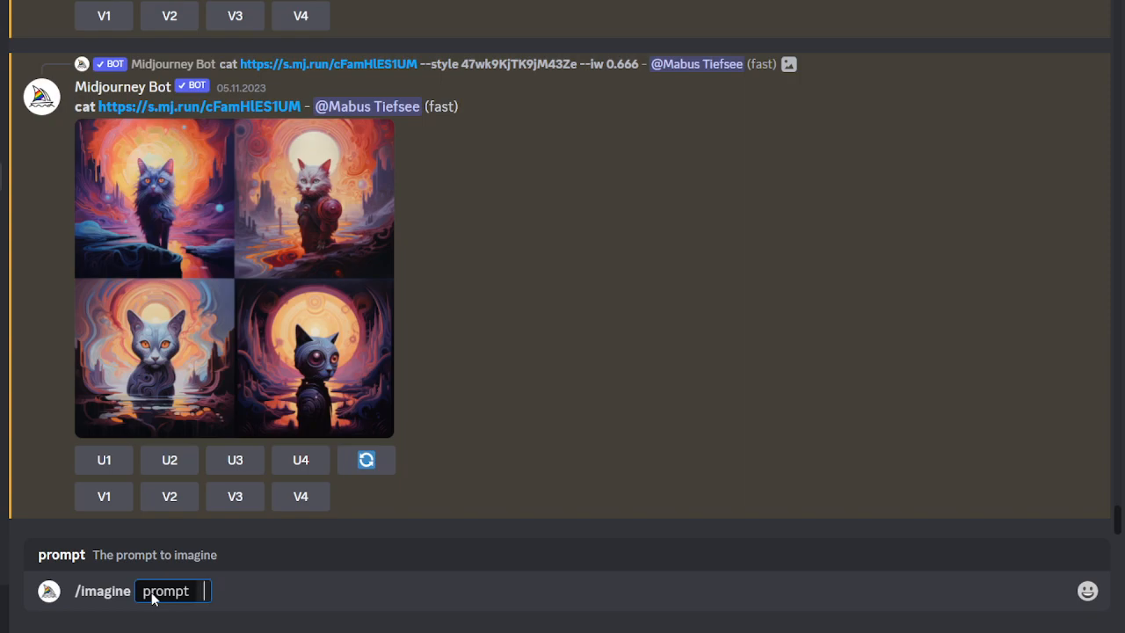
type("cat --color")
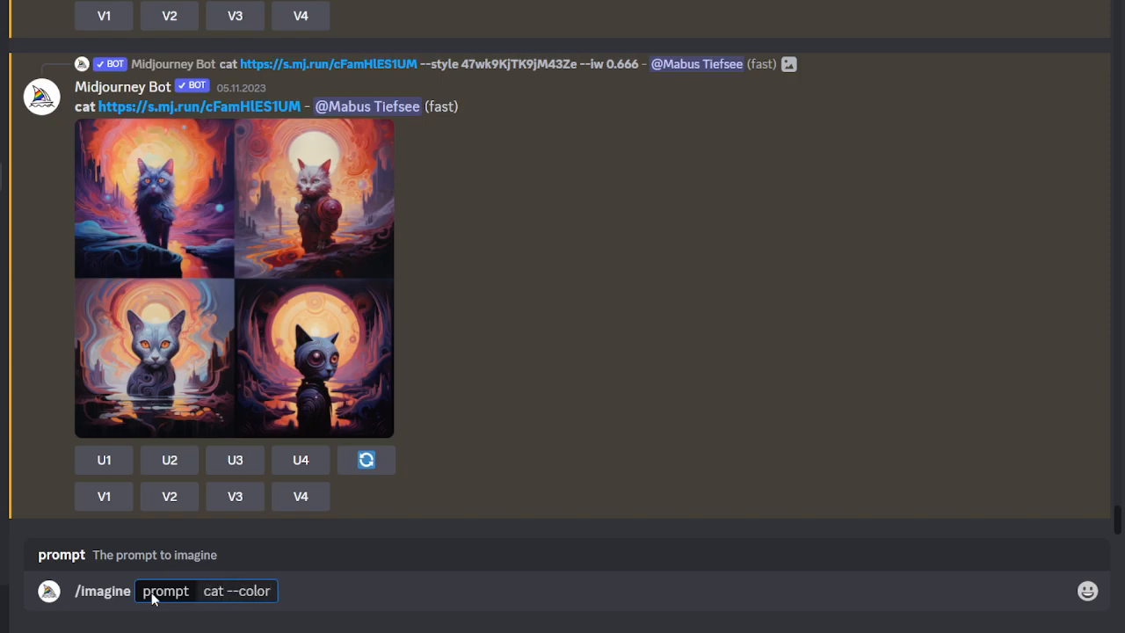
key("Return")
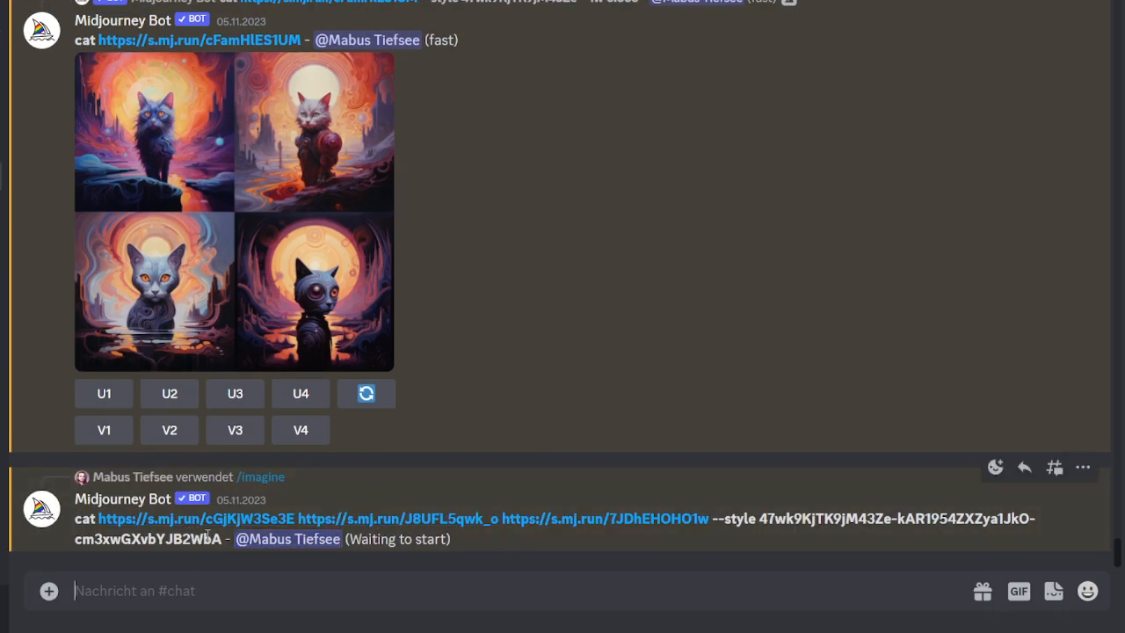
Step: Copy the expanded cat prompt with its three image links and style code into a new /imagine prompt
scroll(275, 387, "up", 3)
scroll(276, 391, "down", 3)
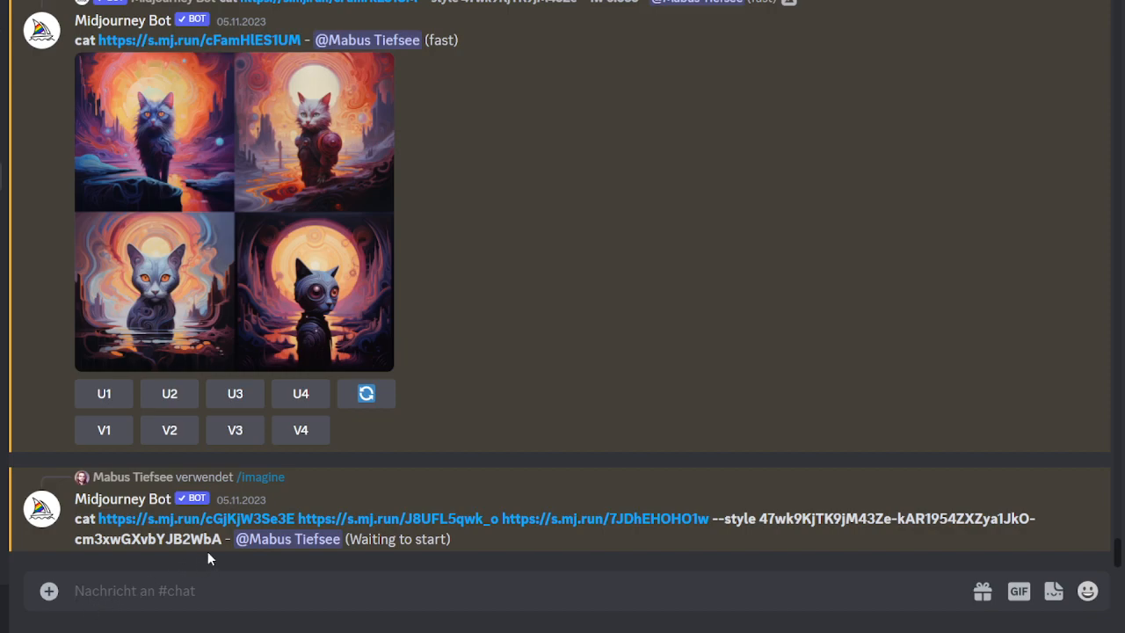
left_click_drag(222, 539, 75, 198)
key("ctrl+c")
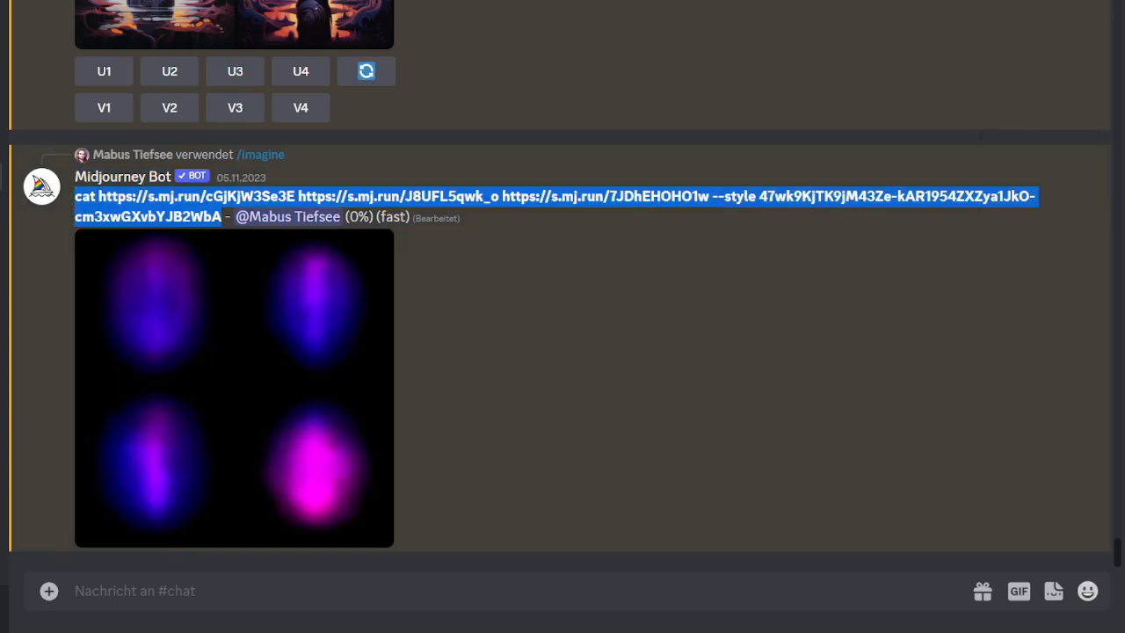
left_click(246, 596)
type("/imag")
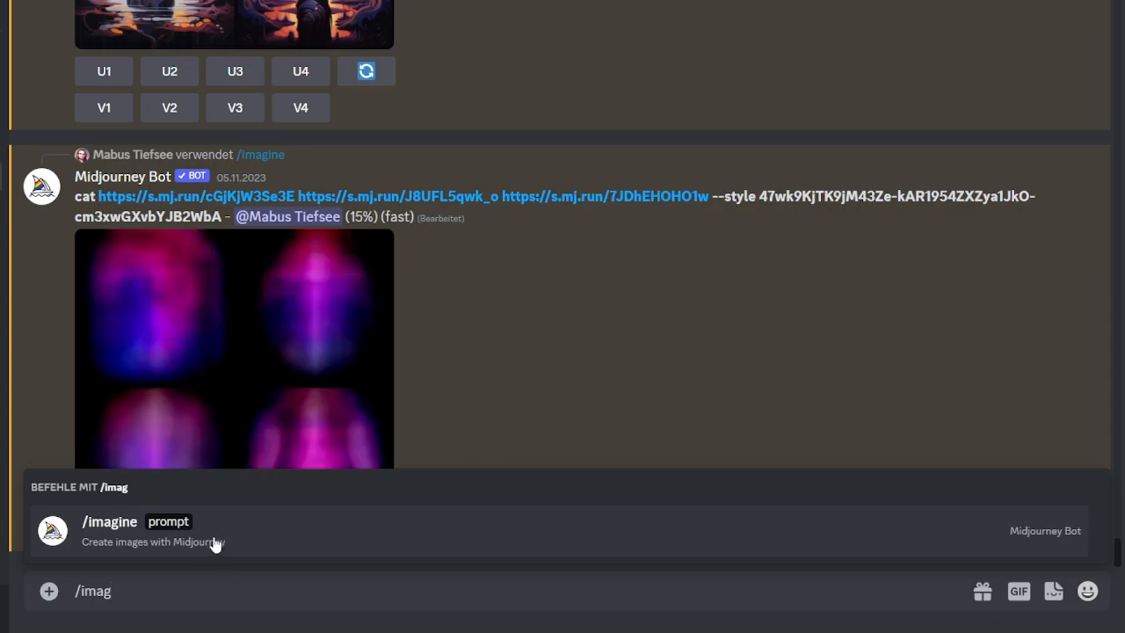
left_click(215, 540)
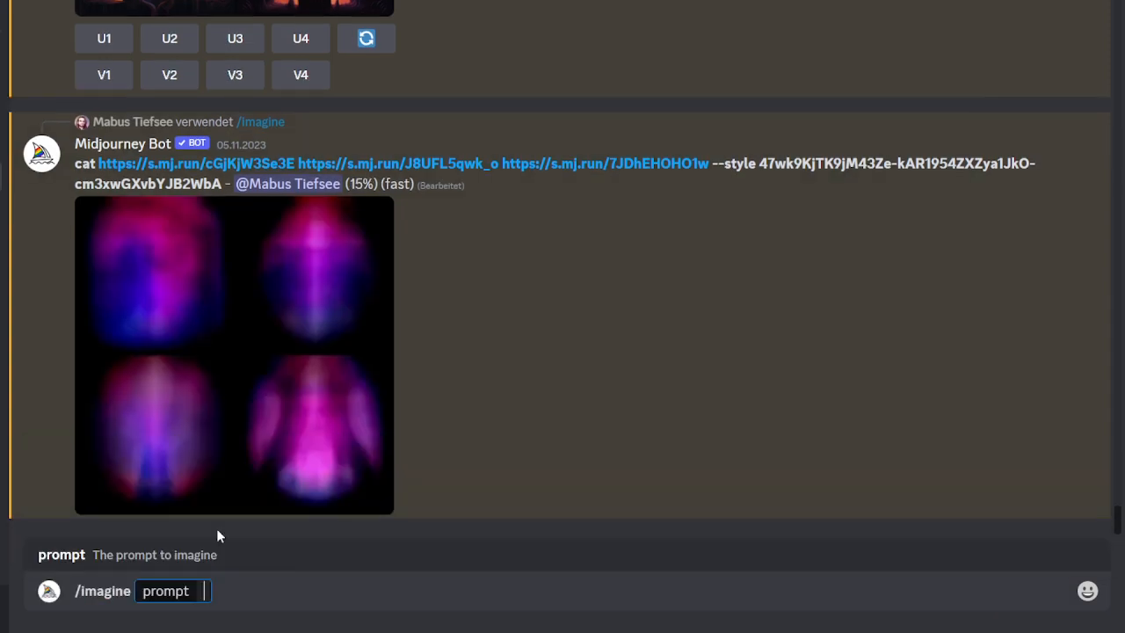
key("ctrl+v")
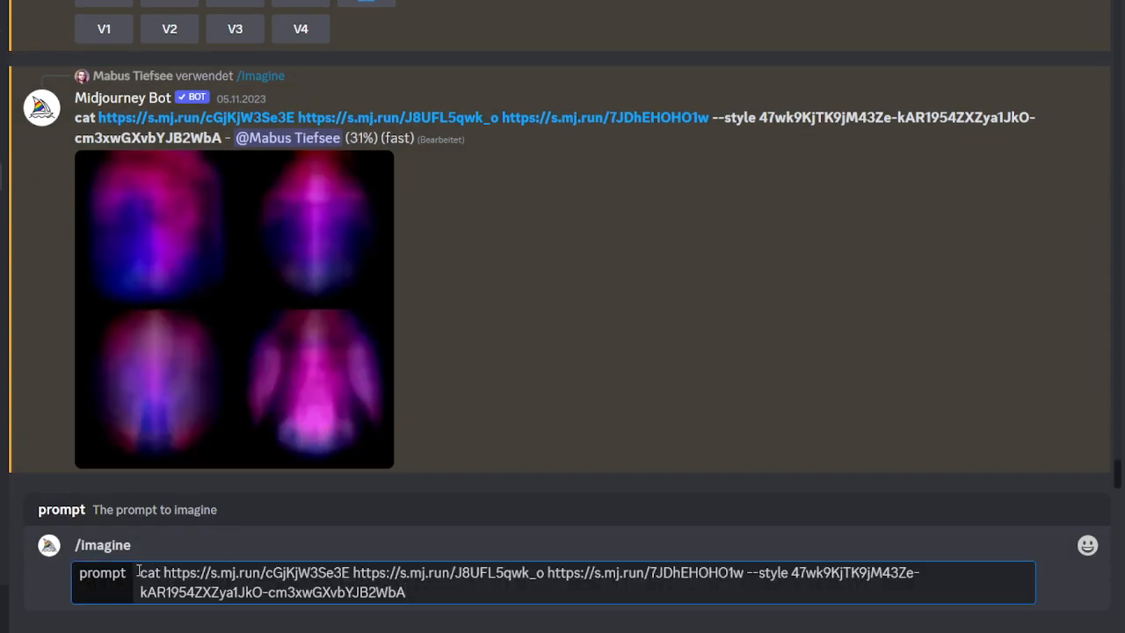
Step: Remove the three image links from the pasted prompt and submit it as cat --style 47wk9KjTK9jM43Ze-kAR1954ZXZya1JkO-cm3xwGXvbYJB2WbA
left_click_drag(169, 573, 743, 528)
key("BackSpace")
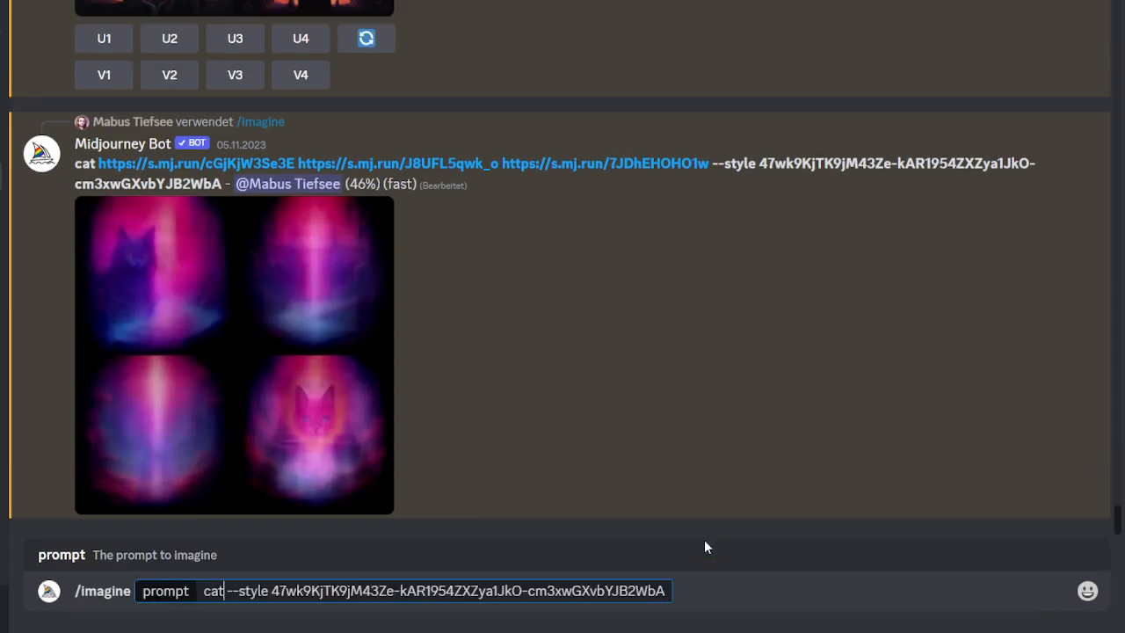
key("Return")
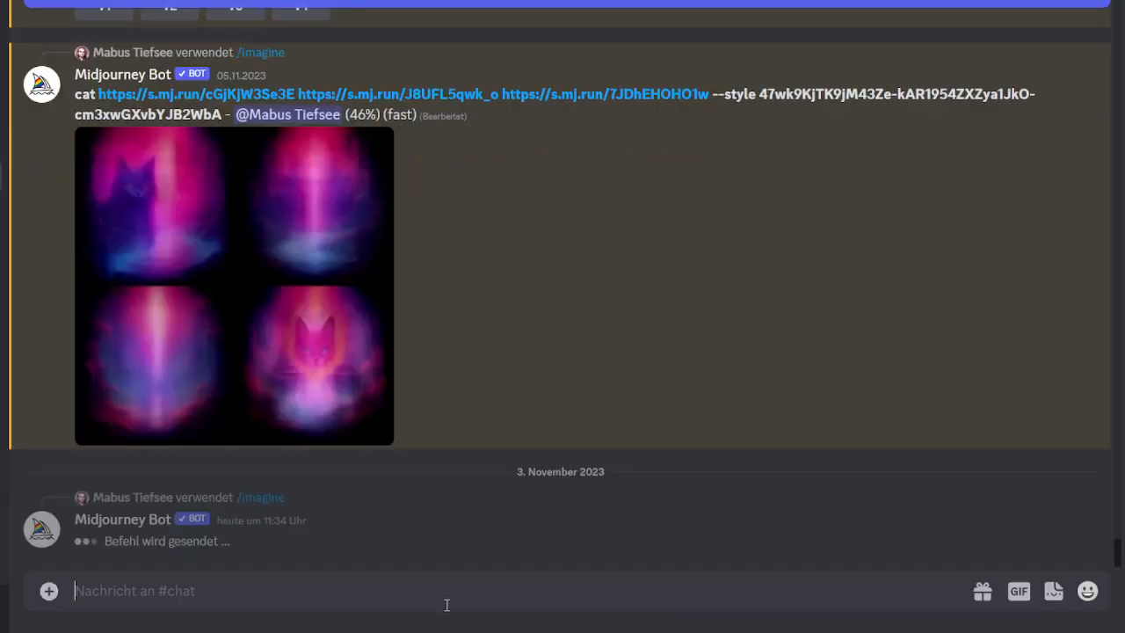
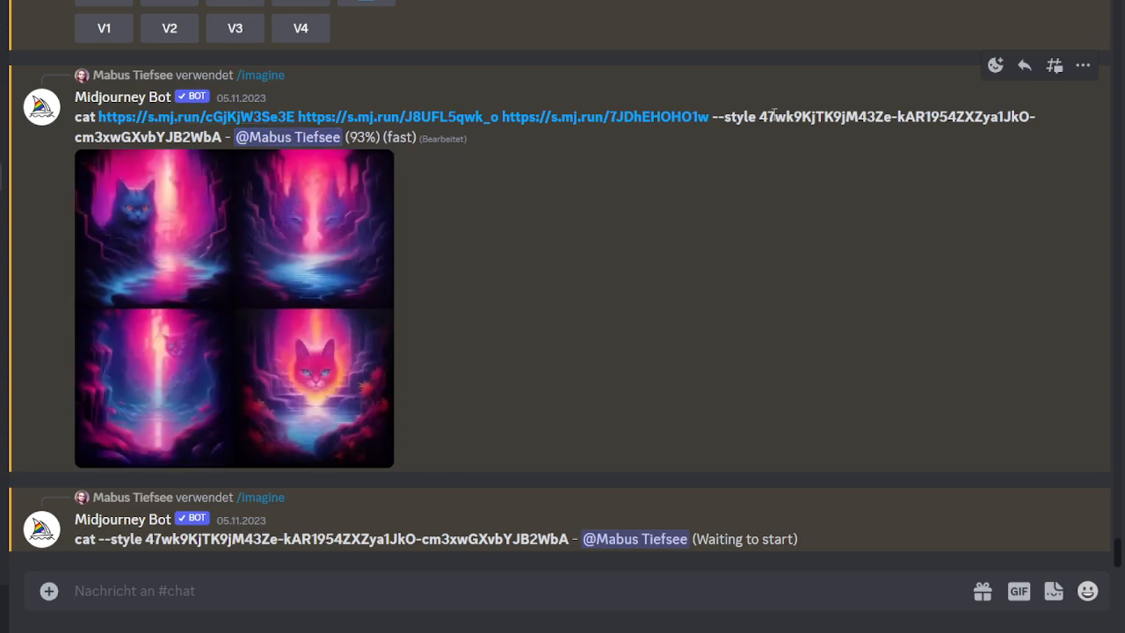
Step: Compare the cat images made with the image links against the style-only ones, viewing the image-link grid enlarged
left_click_drag(785, 132, 455, 150)
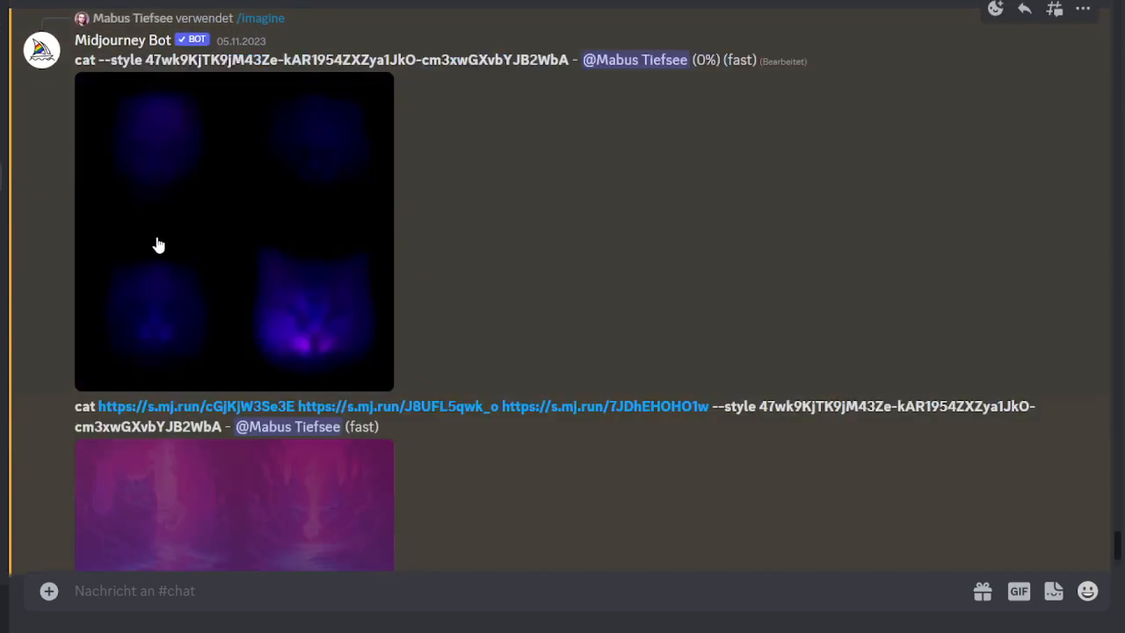
scroll(304, 301, "up", 3)
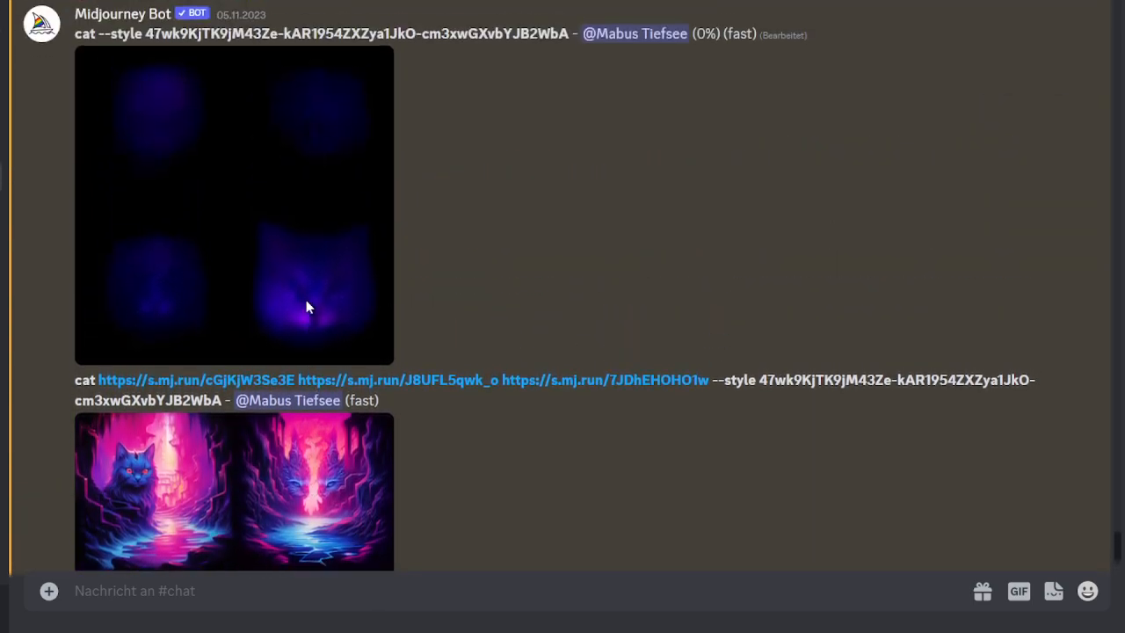
double_click(86, 388)
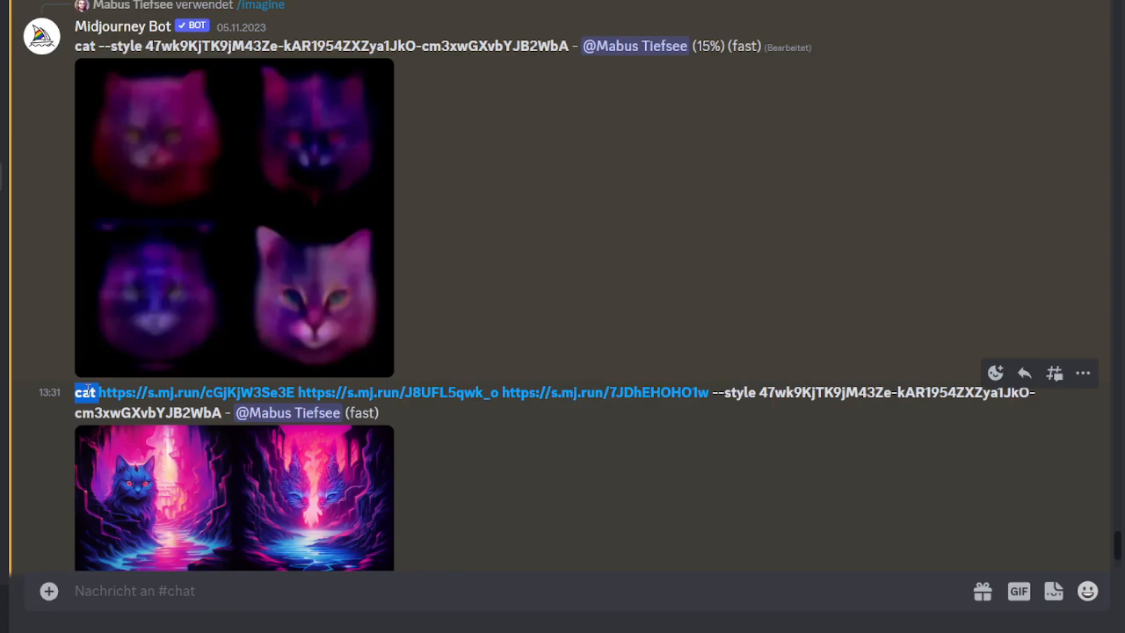
scroll(85, 384, "down", 3)
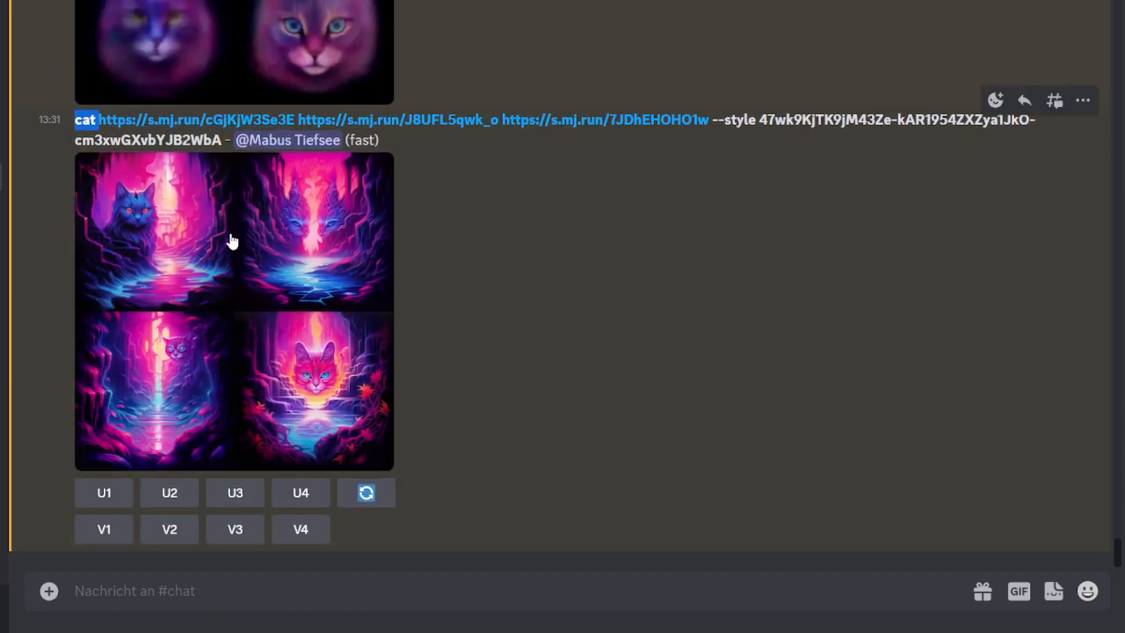
scroll(290, 294, "up", 2)
scroll(294, 293, "up", 2)
scroll(279, 323, "down", 4)
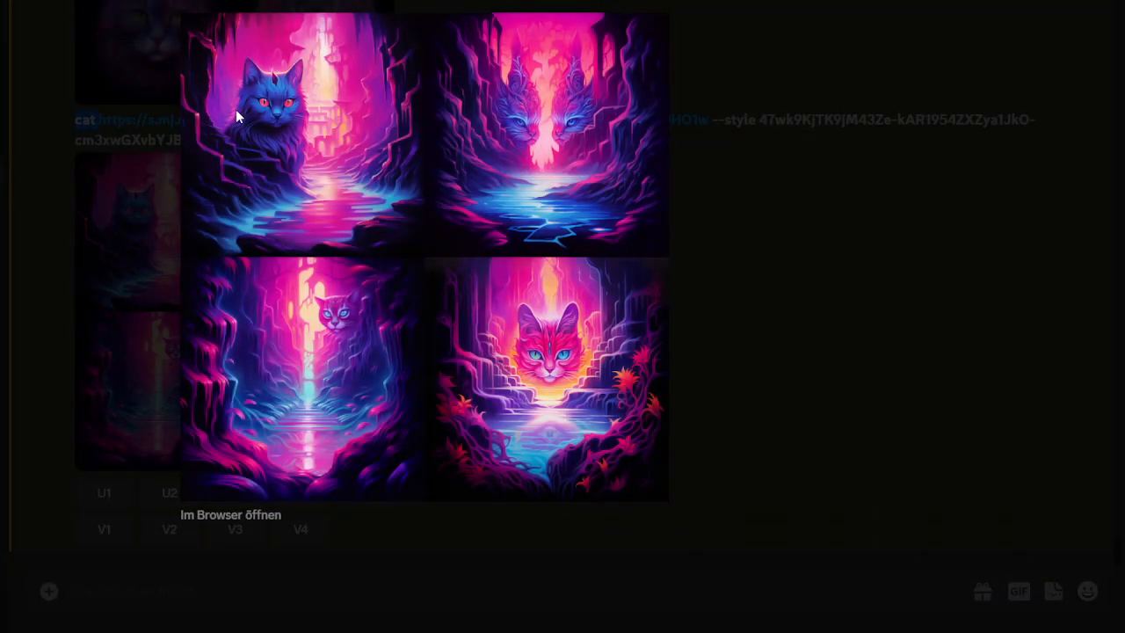
left_click(726, 311)
Step: Open the reroll prompt of the cat grid made with image links and check its three image links and style code
left_click(367, 494)
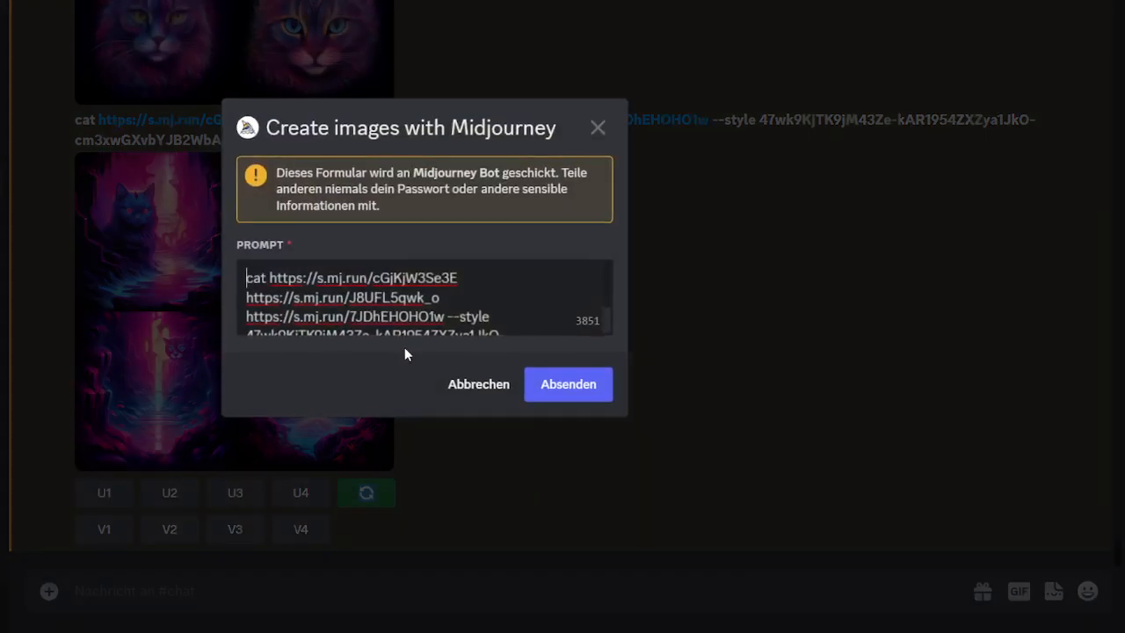
scroll(515, 319, "down", 3)
scroll(349, 277, "up", 3)
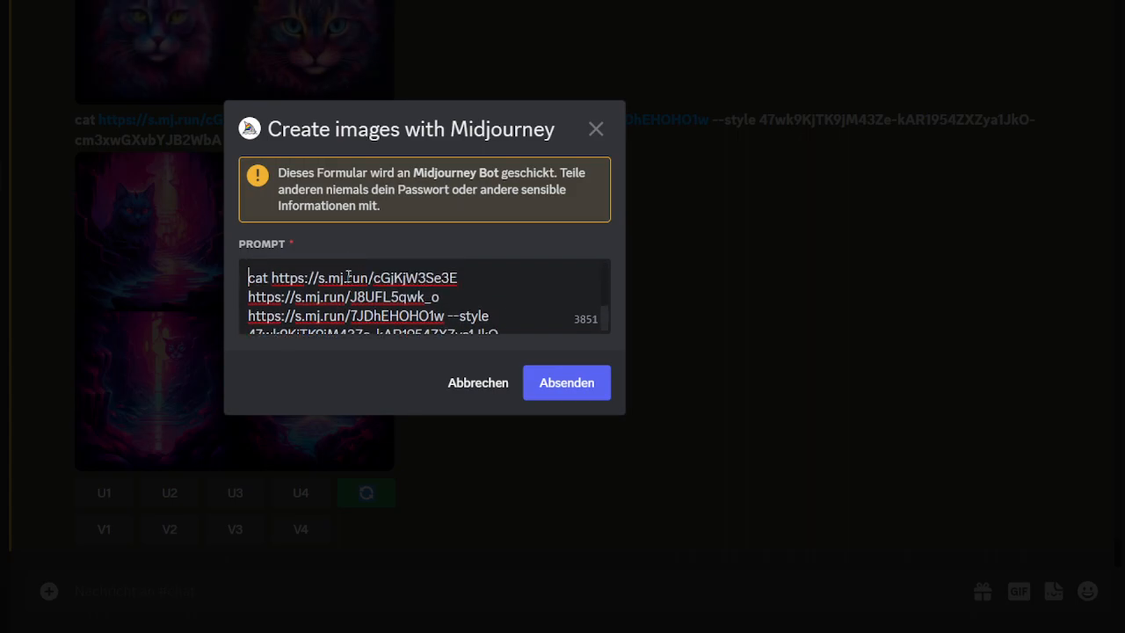
left_click_drag(271, 278, 444, 316)
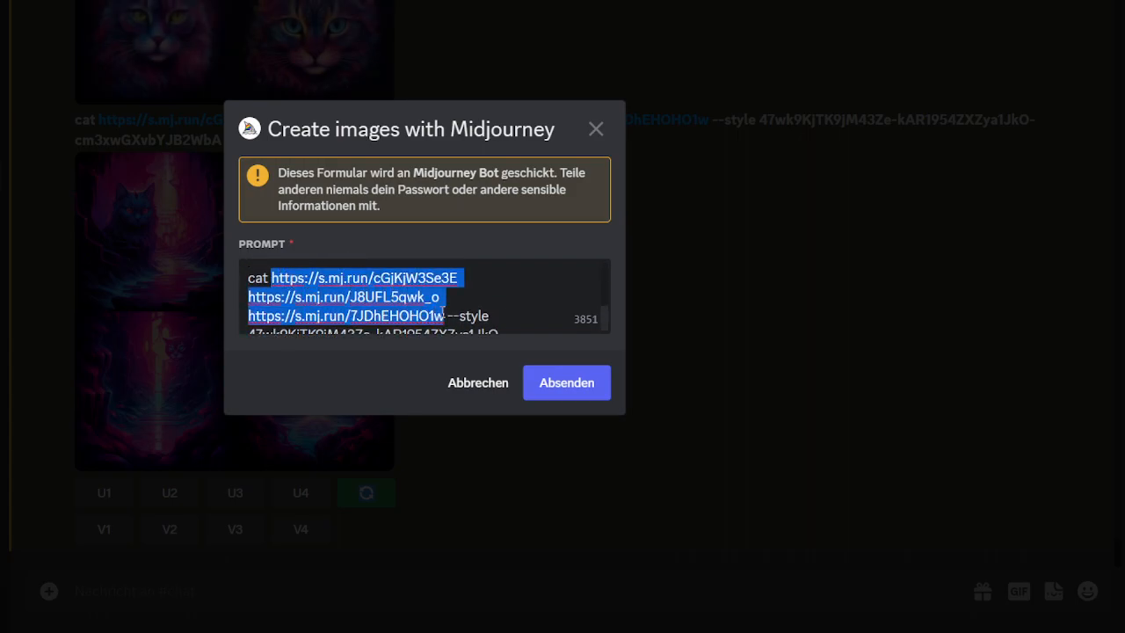
scroll(449, 298, "down", 1)
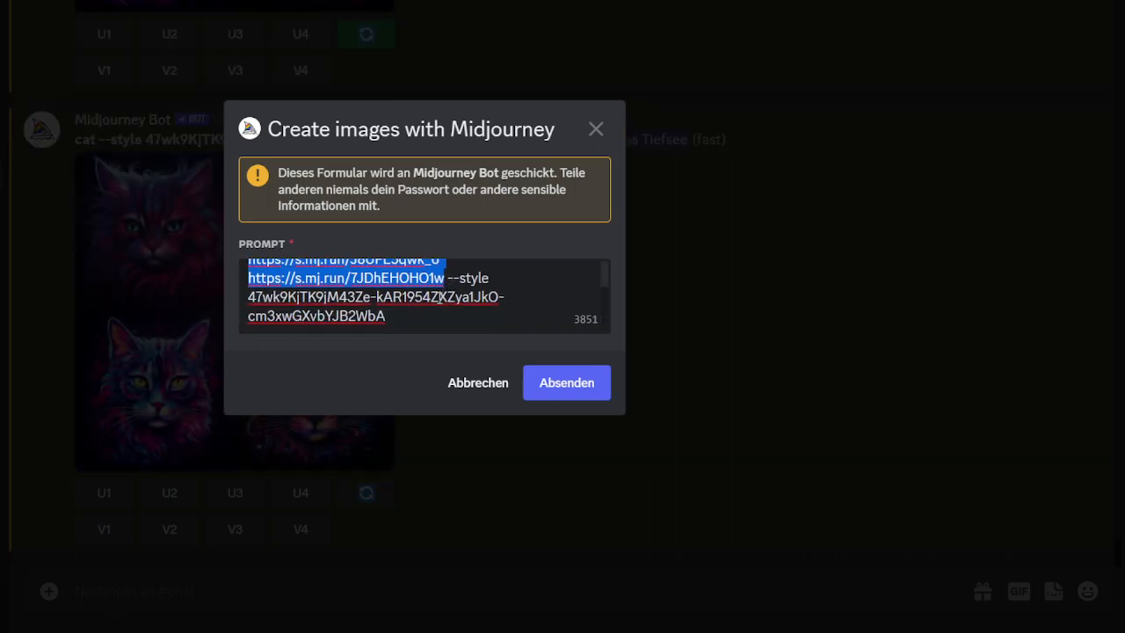
Step: Append --chaos 20 to the end of the reroll prompt and submit it
left_click(438, 311)
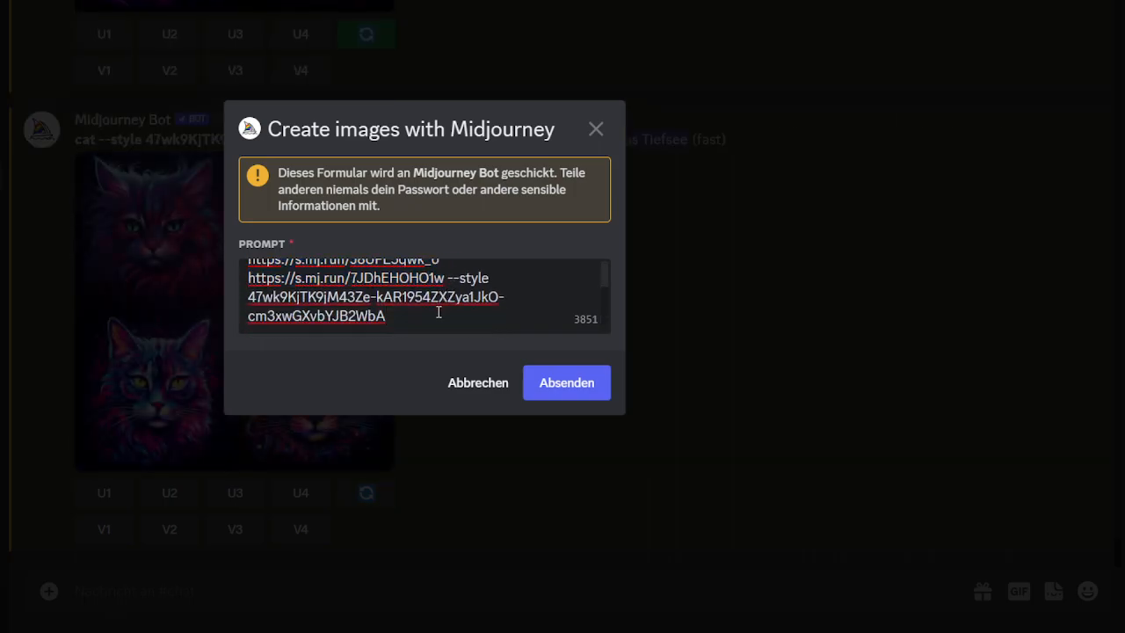
type("-")
type("-chaos")
type(" 10-")
type("40")
key("BackSpace")
key("BackSpace")
key("BackSpace")
key("BackSpace")
key("BackSpace")
type("20")
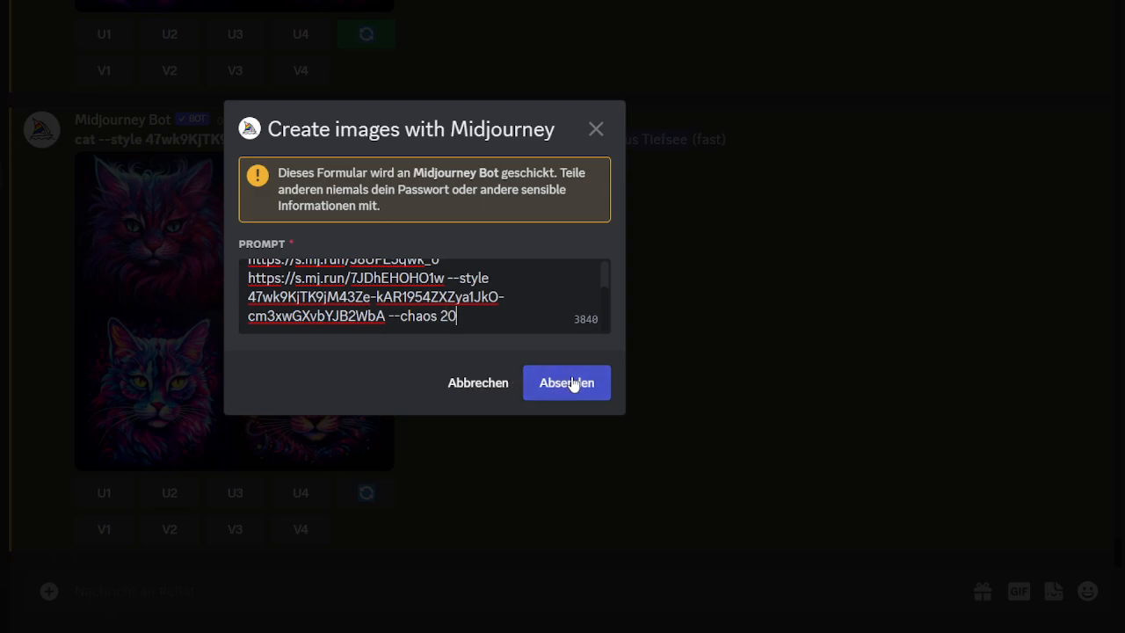
left_click(564, 393)
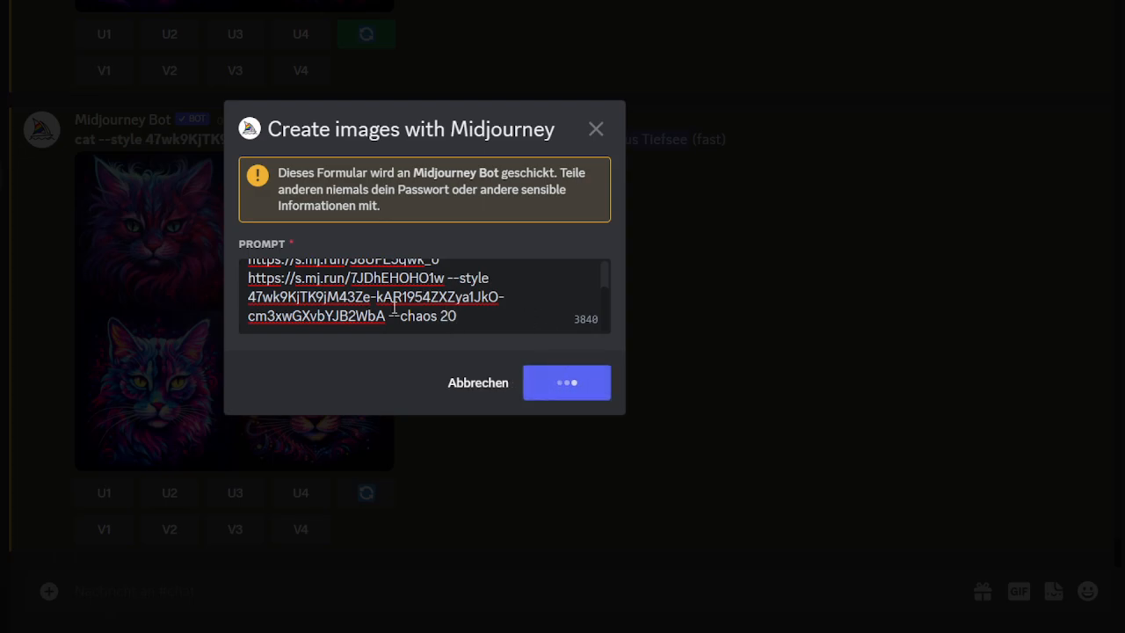
Step: View the style-only cat grid enlarged and compare it with the new grid generated with --chaos 20
scroll(321, 209, "up", 2)
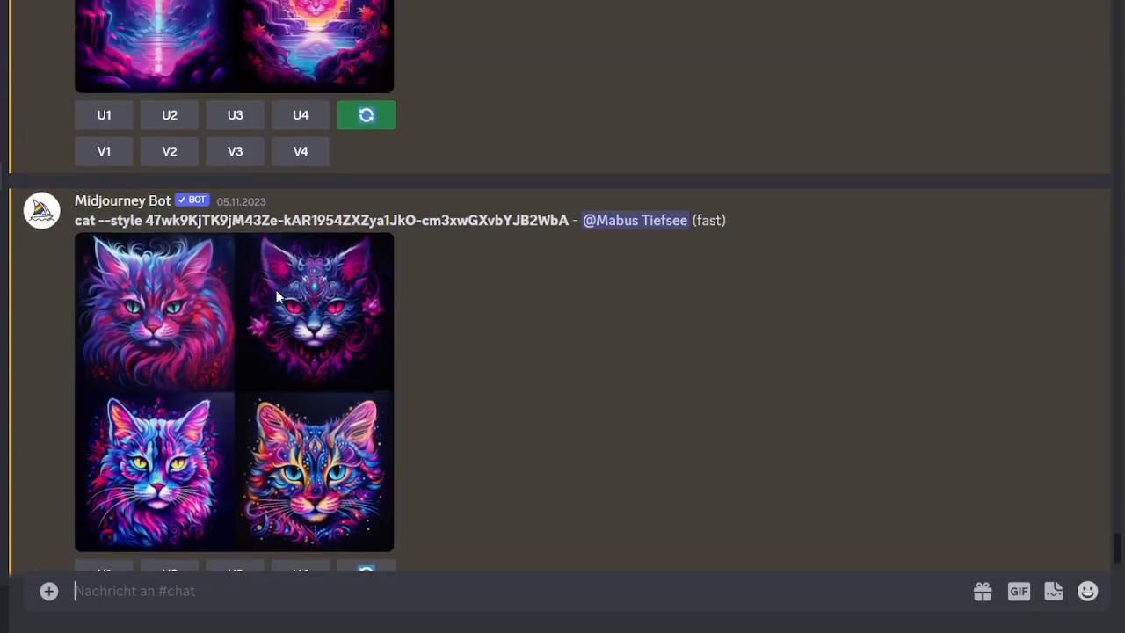
left_click(237, 341)
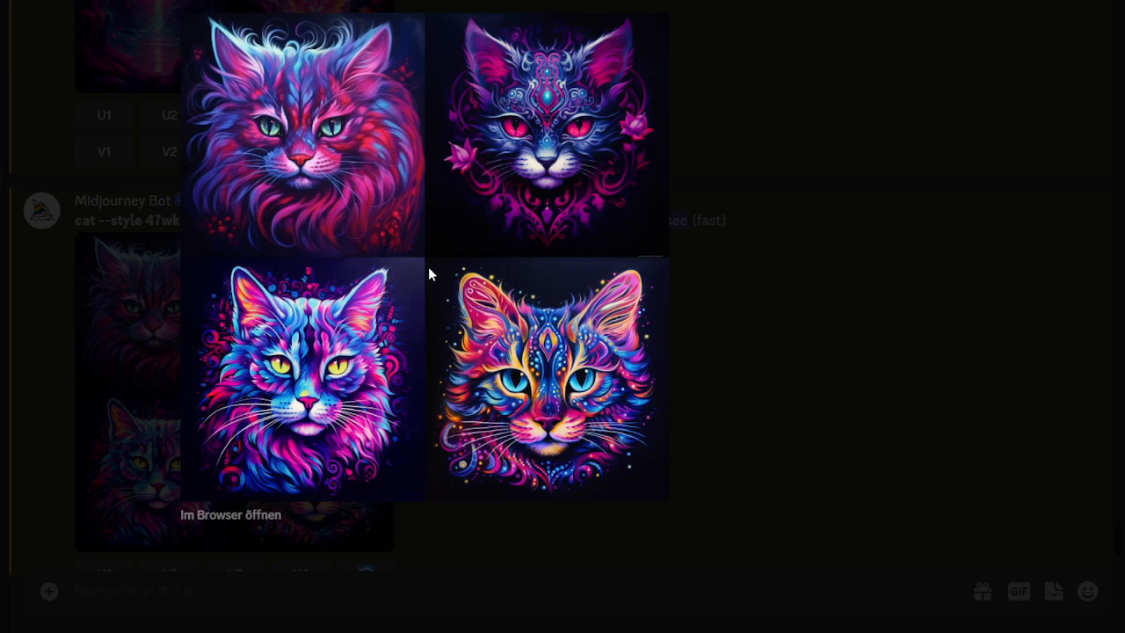
left_click(170, 334)
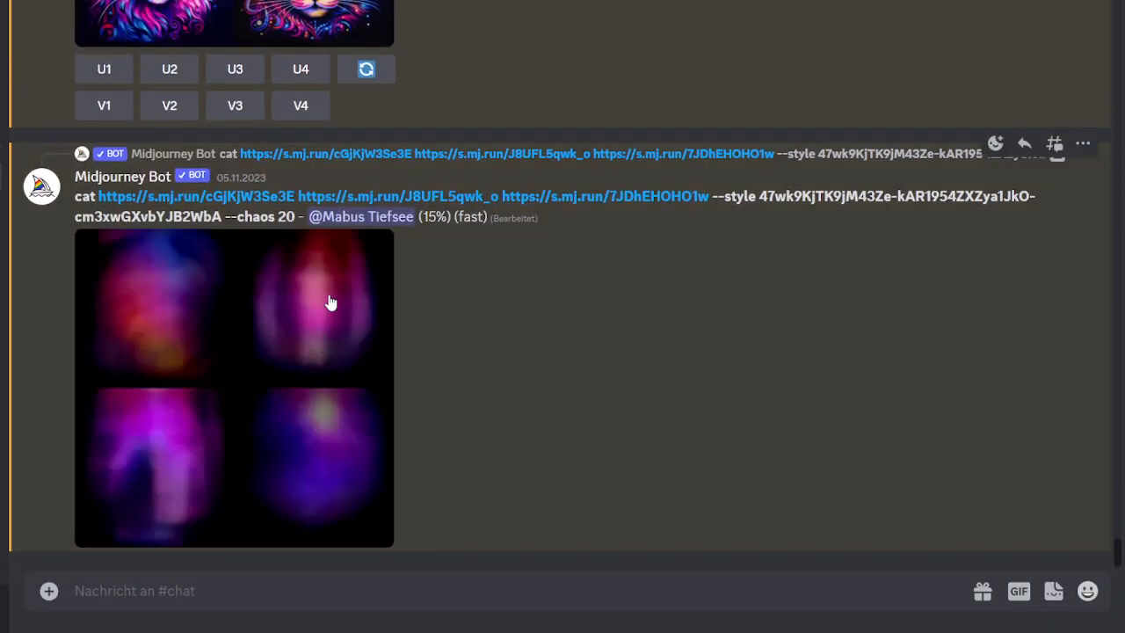
left_click_drag(297, 216, 227, 215)
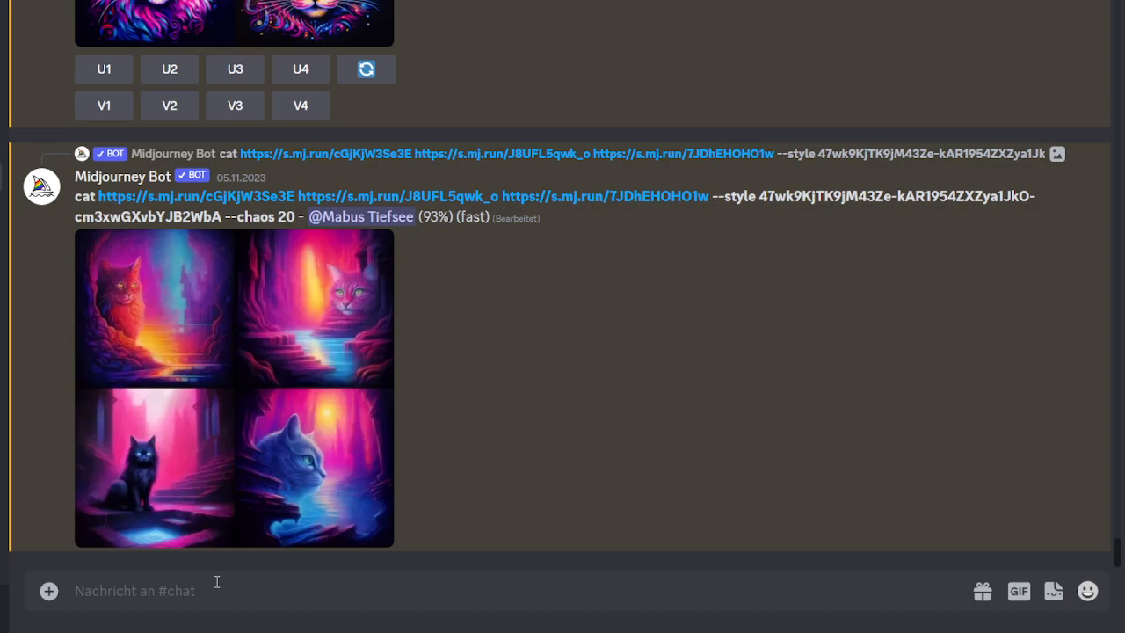
Step: Start a /prefer option set command for the existing custom option color
type("/imah")
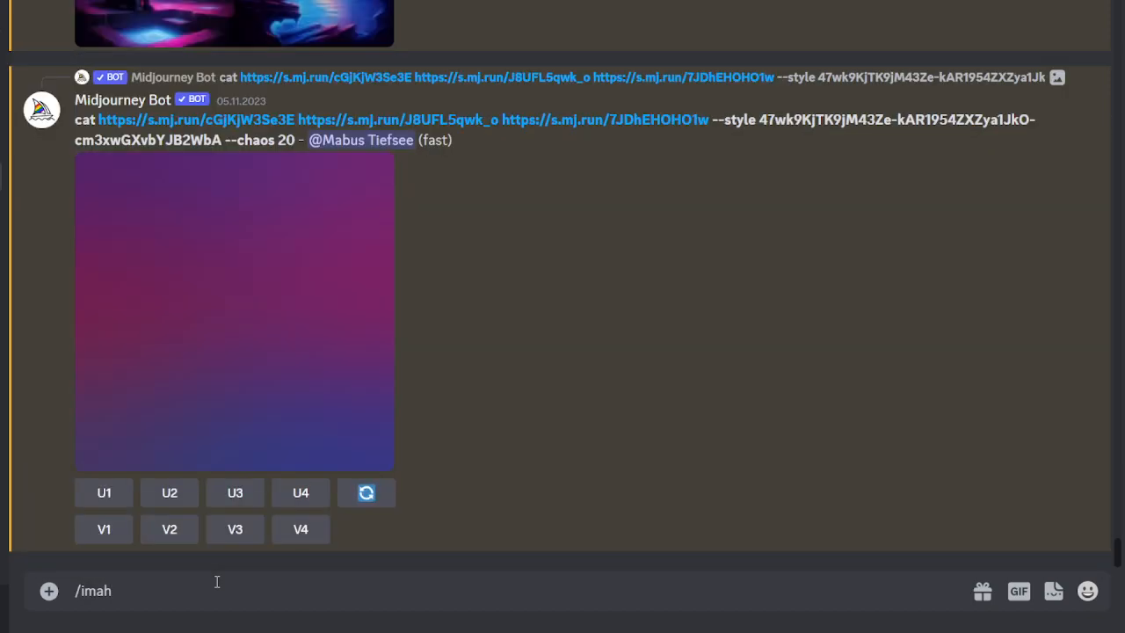
key("BackSpace")
key("BackSpace")
key("BackSpace")
key("BackSpace")
type("pre")
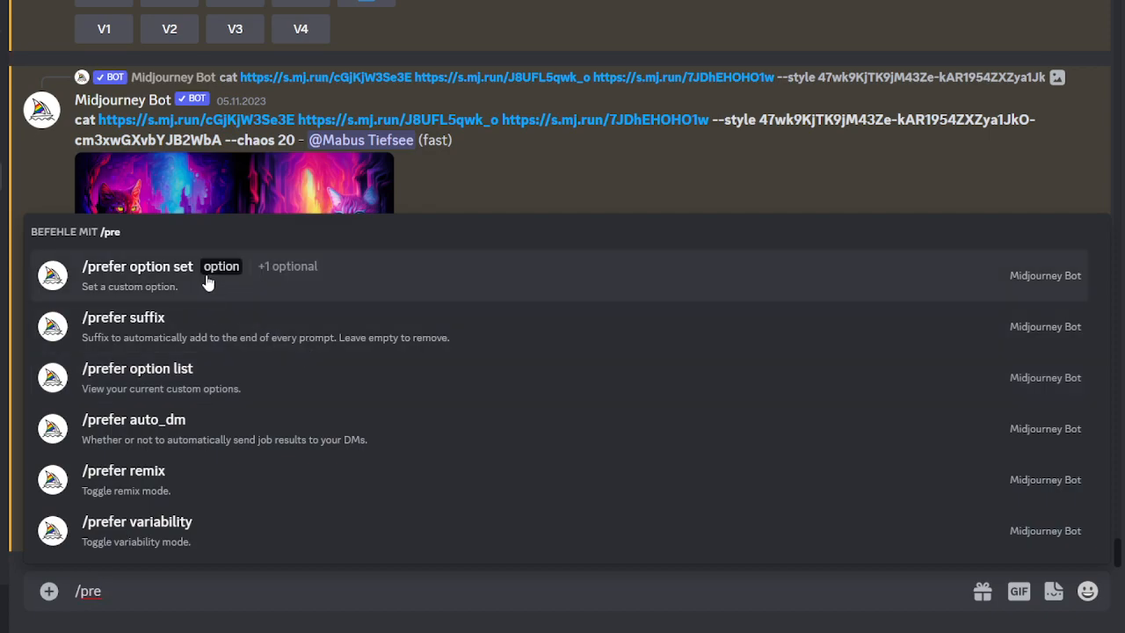
left_click(207, 276)
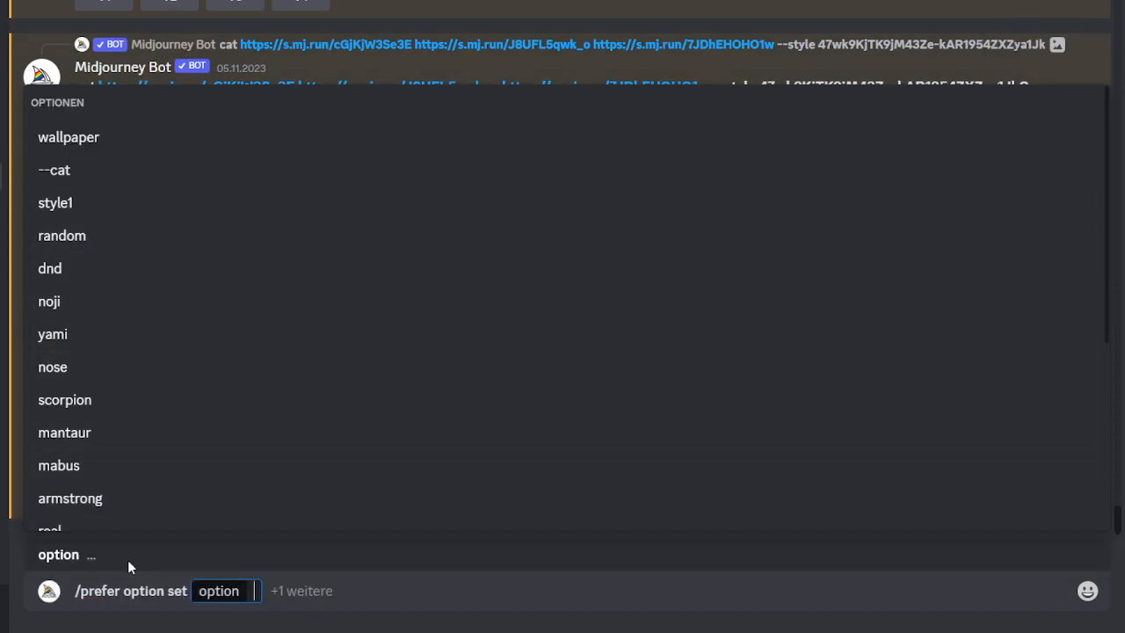
type("color")
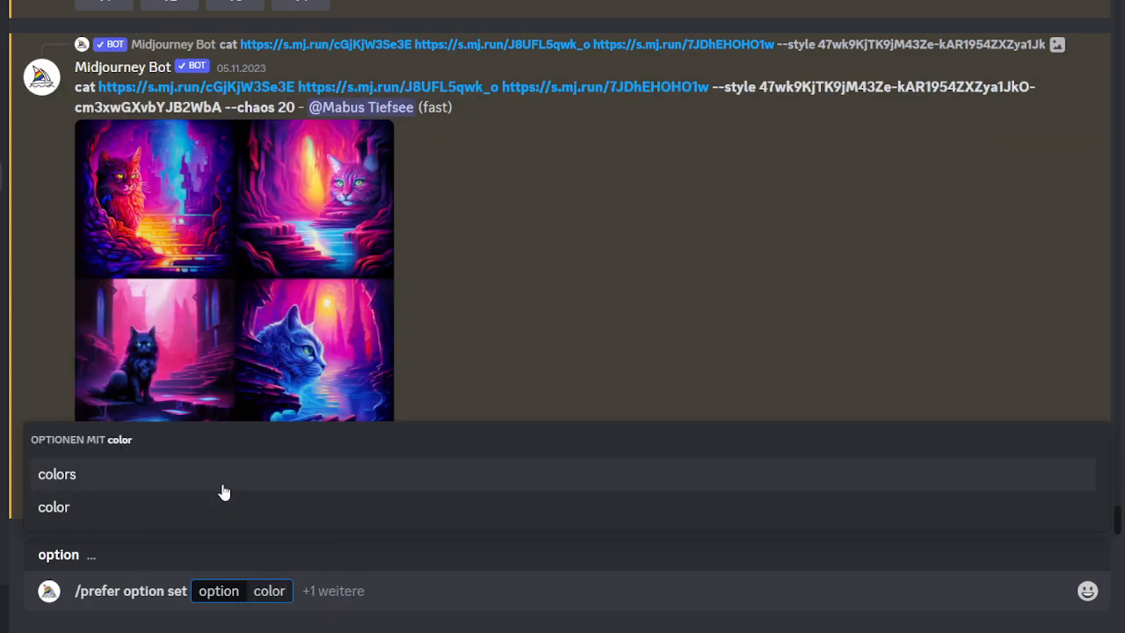
left_click(219, 510)
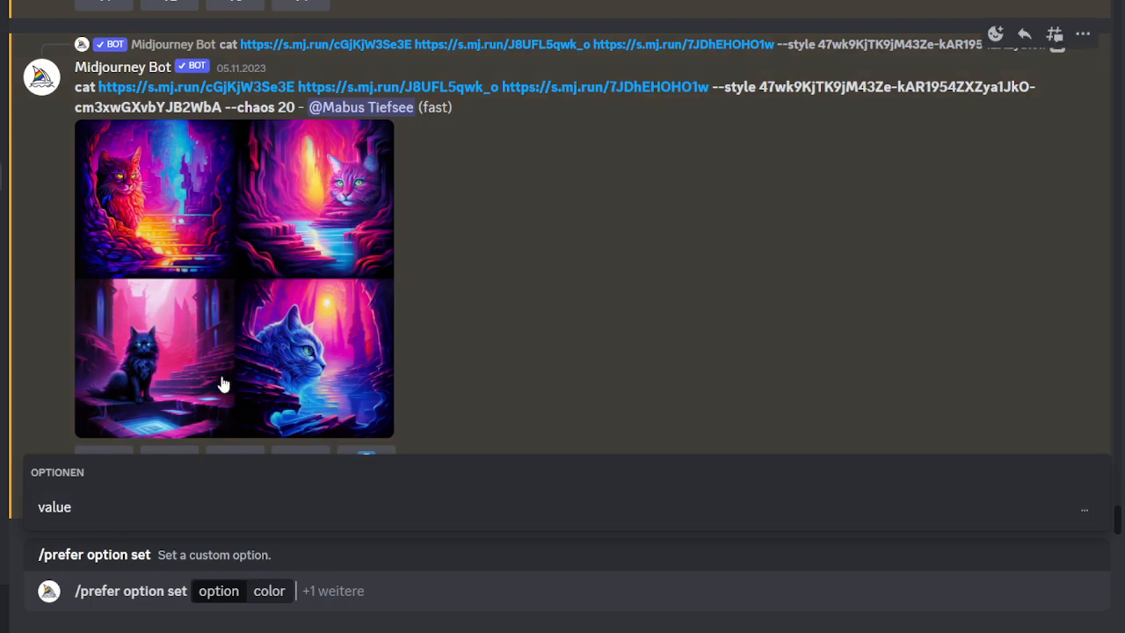
Step: Compare the enlarged image-link cat grids made without and with --chaos 20
scroll(313, 266, "up", 10)
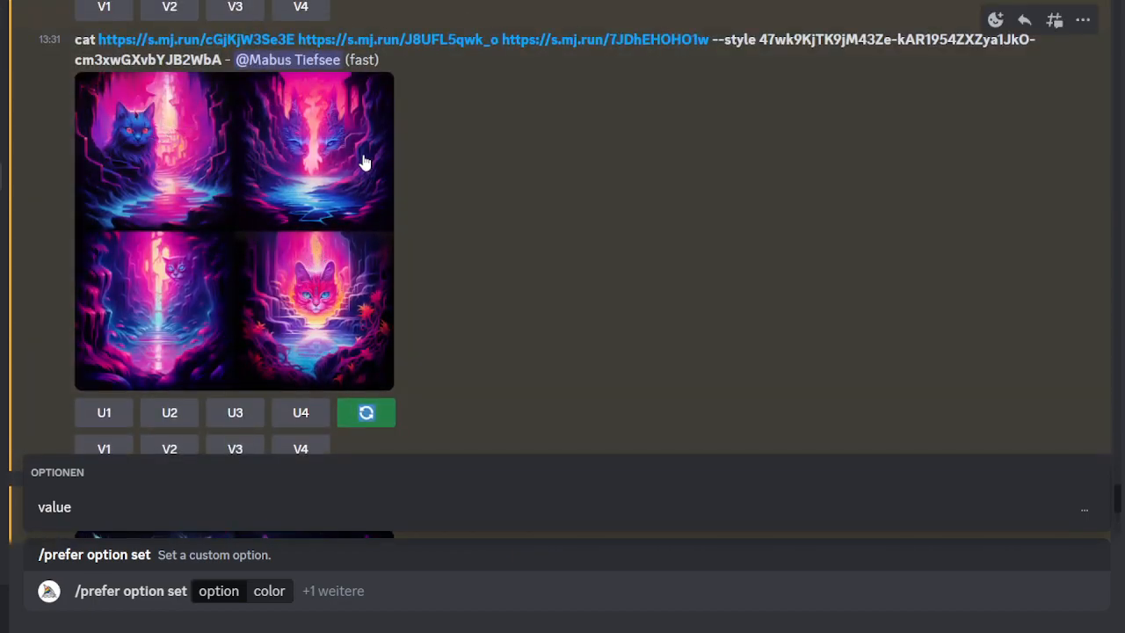
left_click(328, 151)
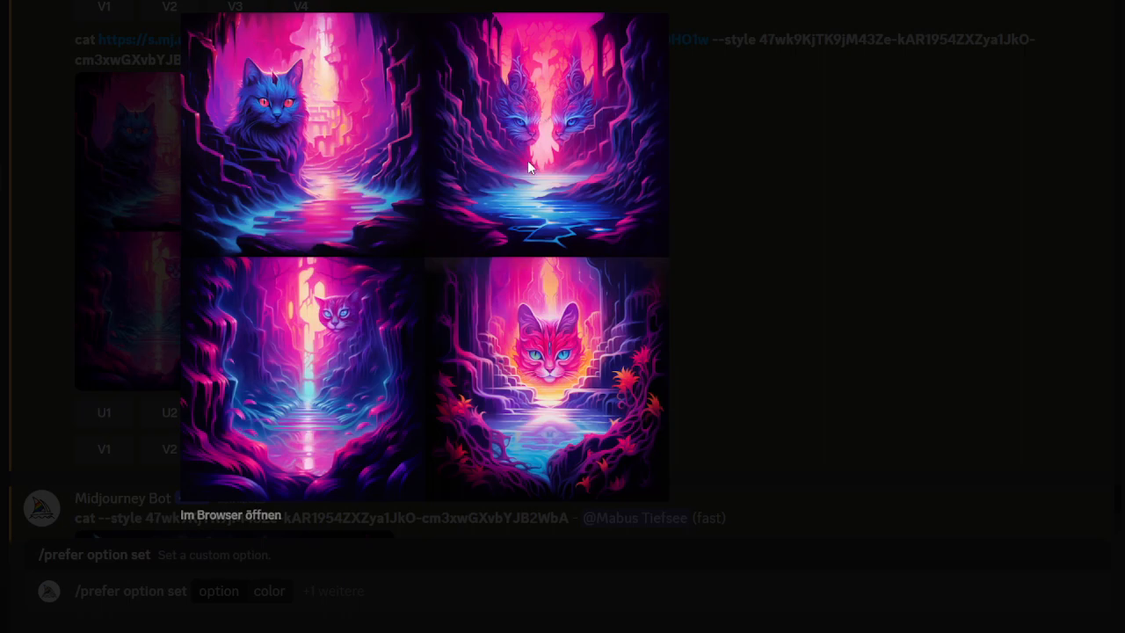
left_click(769, 208)
scroll(655, 253, "up", 6)
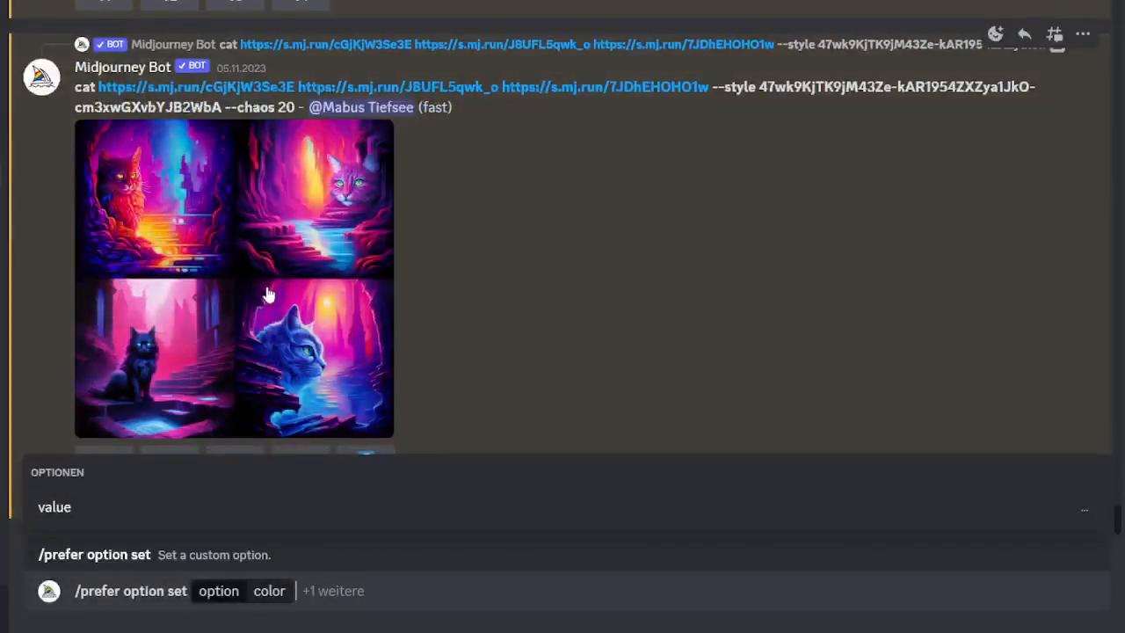
left_click(149, 224)
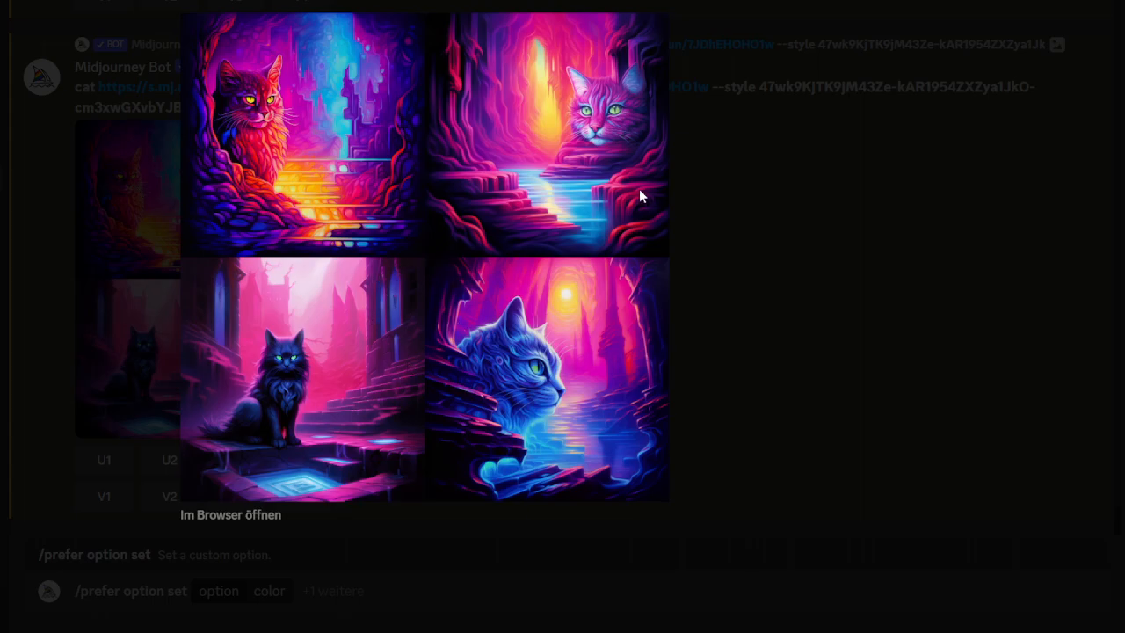
left_click(721, 207)
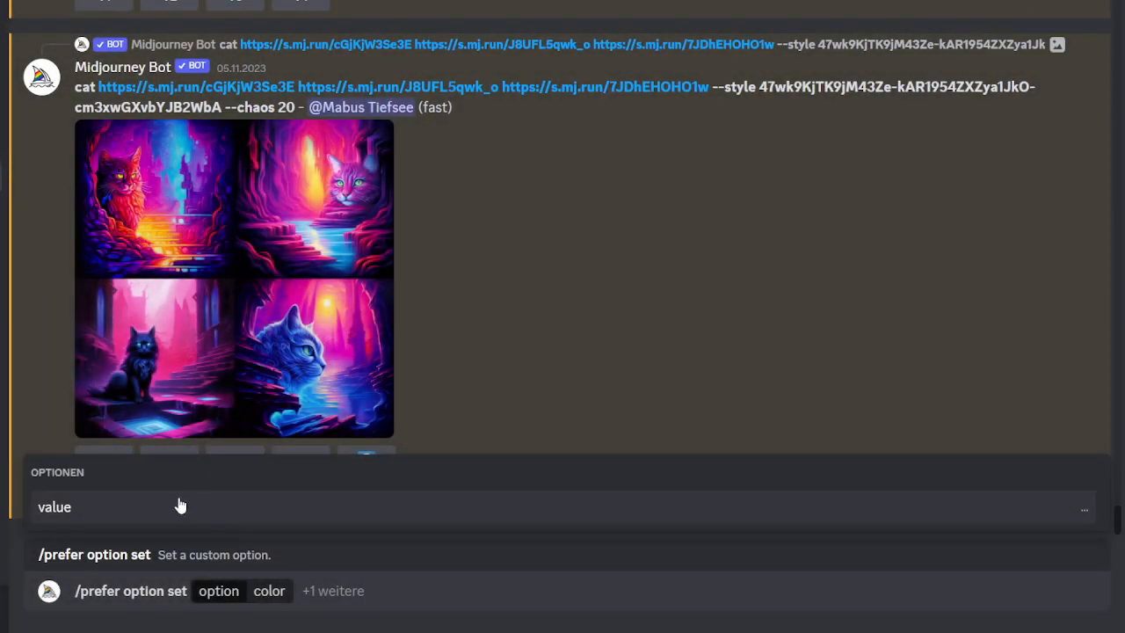
Step: Save the color option with a value copied from the latest cat prompt: its three image links, style code and --chaos 20
left_click(176, 507)
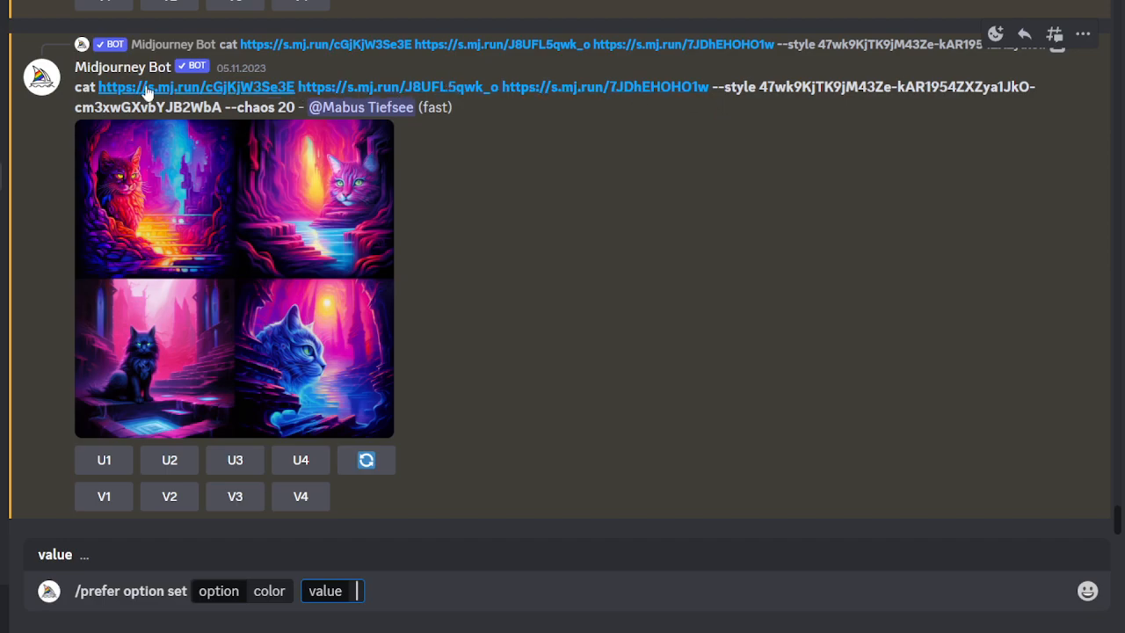
left_click_drag(97, 86, 284, 107)
key("ctrl+c")
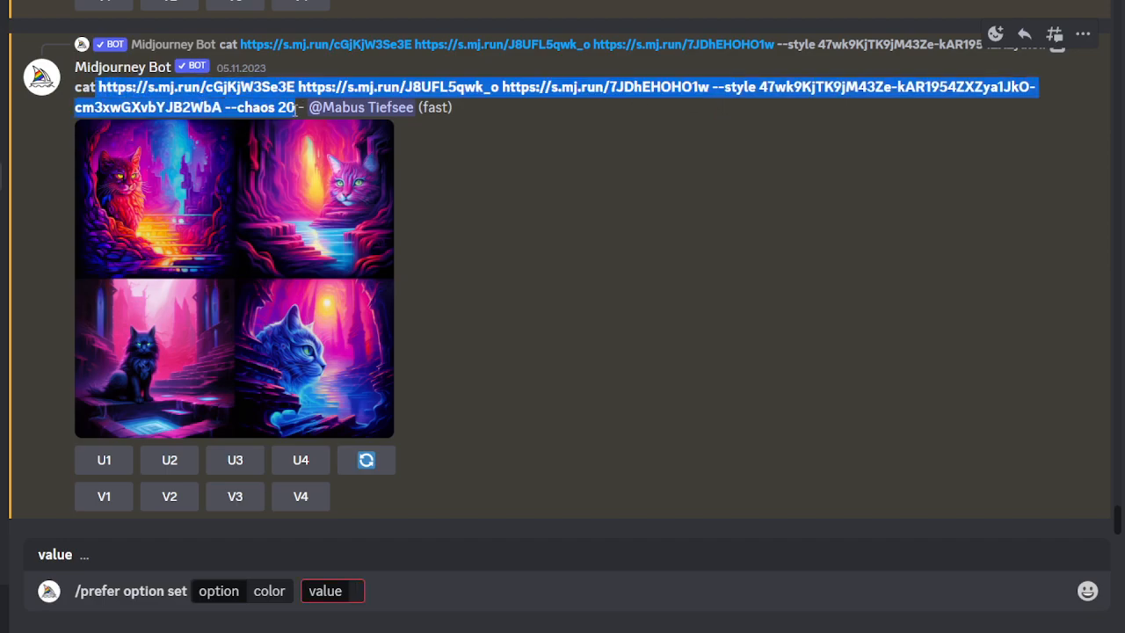
left_click(359, 591)
key("ctrl+v")
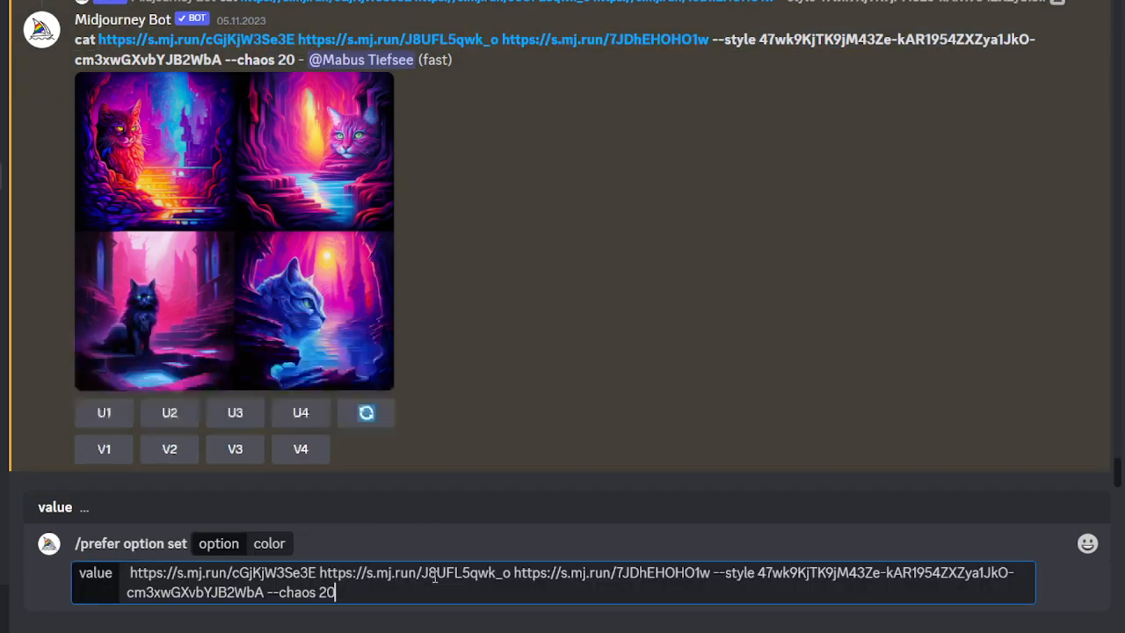
key("Return")
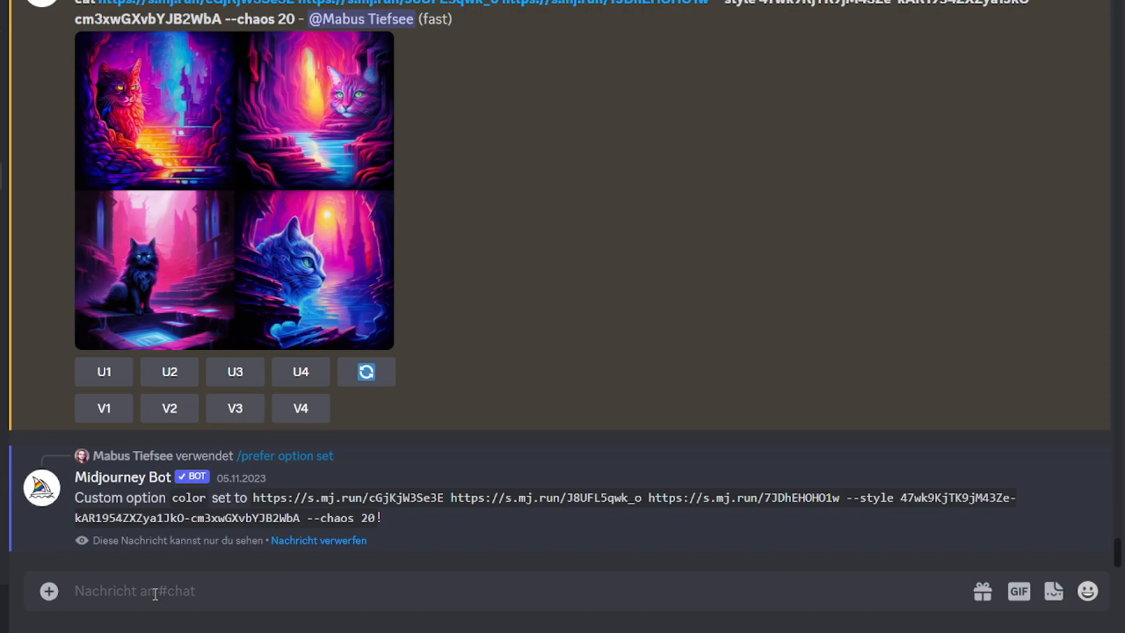
scroll(176, 255, "up", 4)
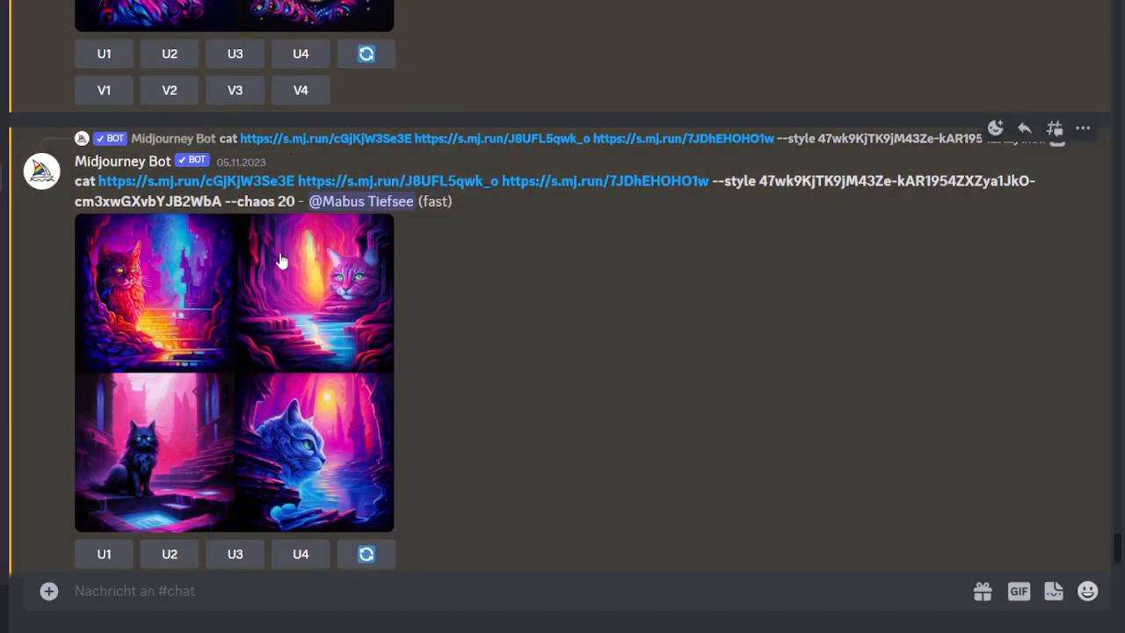
scroll(274, 293, "down", 4)
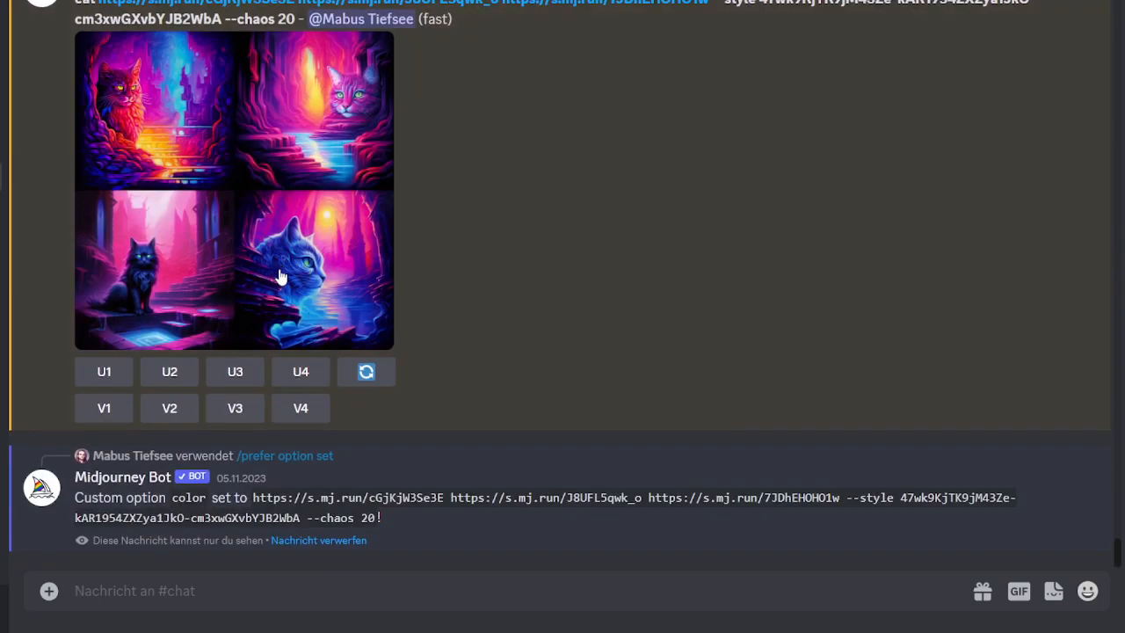
scroll(338, 303, "up", 4)
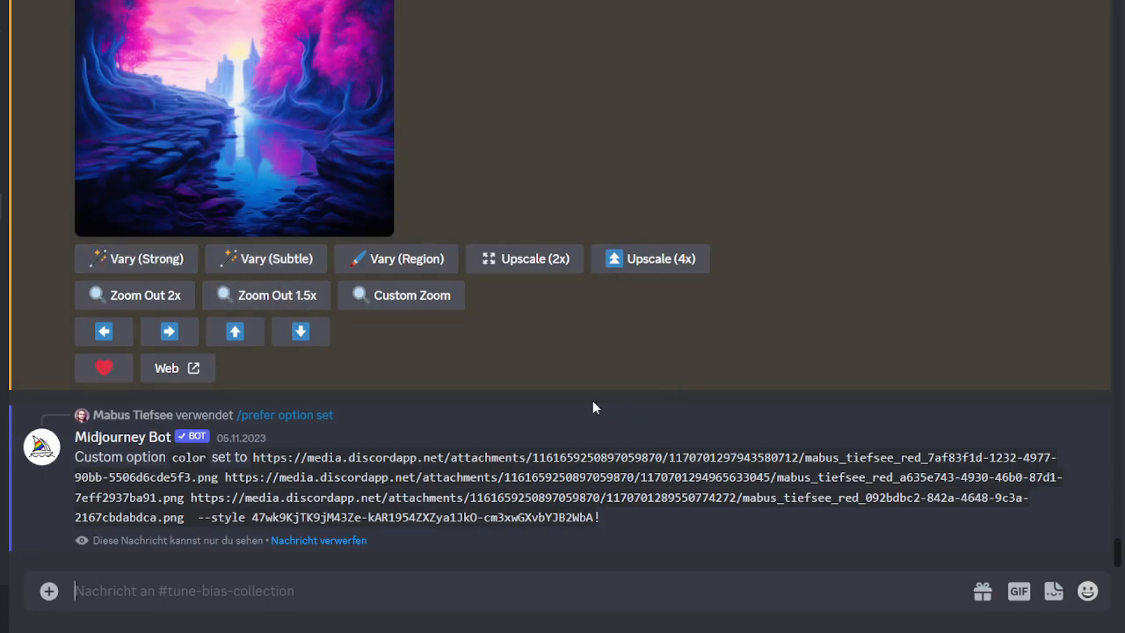
Step: Go back through the channel's older color-word results to the grids generated with raw style codes
scroll(812, 363, "up", 20)
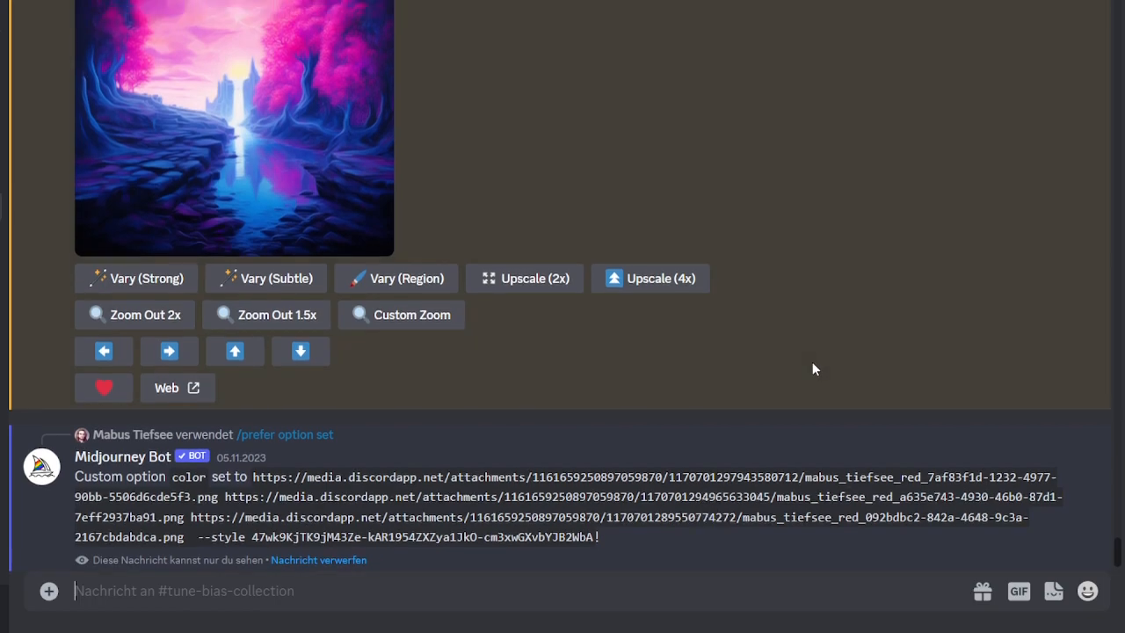
scroll(1083, 442, "up", 2)
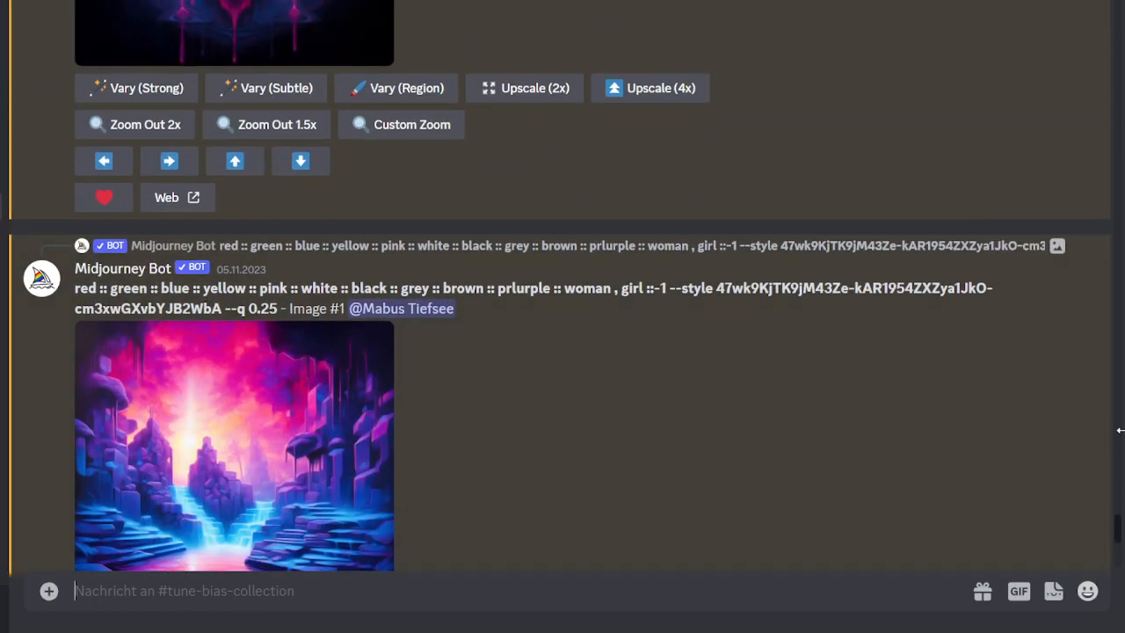
scroll(1099, 369, "up", 10)
scroll(482, 123, "up", 15)
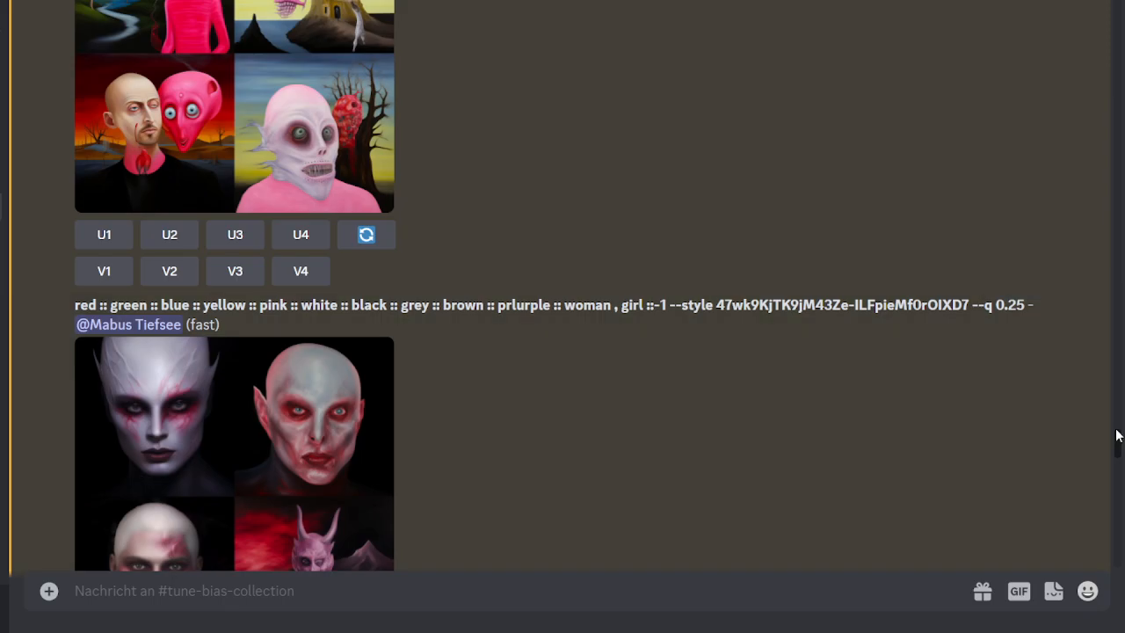
left_click_drag(1121, 414, 1116, 345)
left_click_drag(1117, 390, 1095, 20)
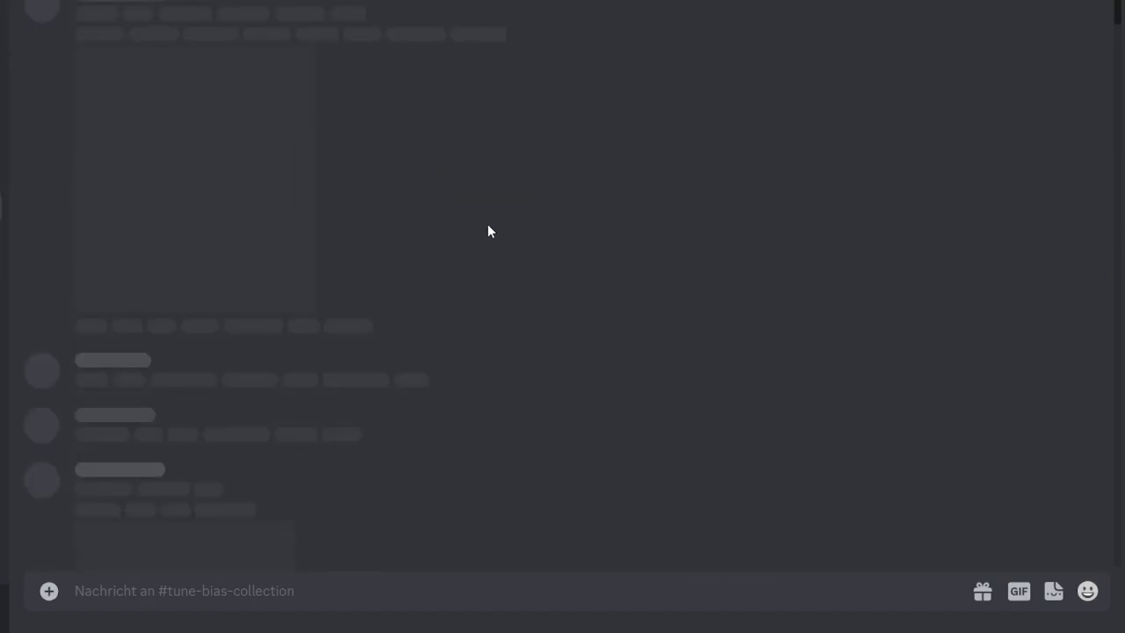
scroll(480, 228, "up", 10)
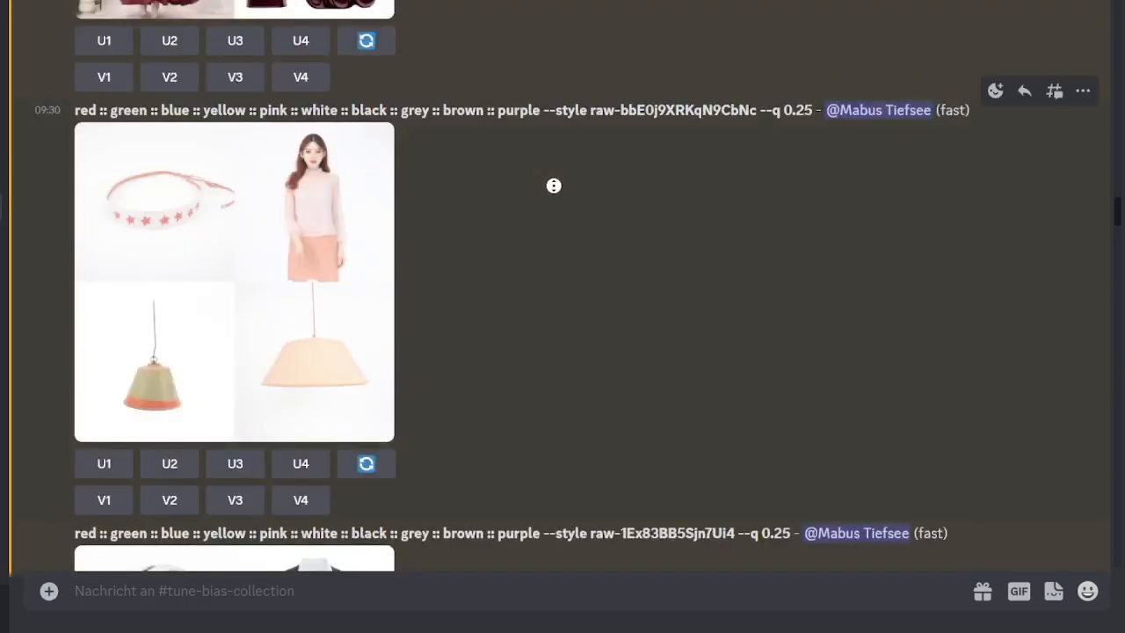
scroll(750, 201, "up", 15)
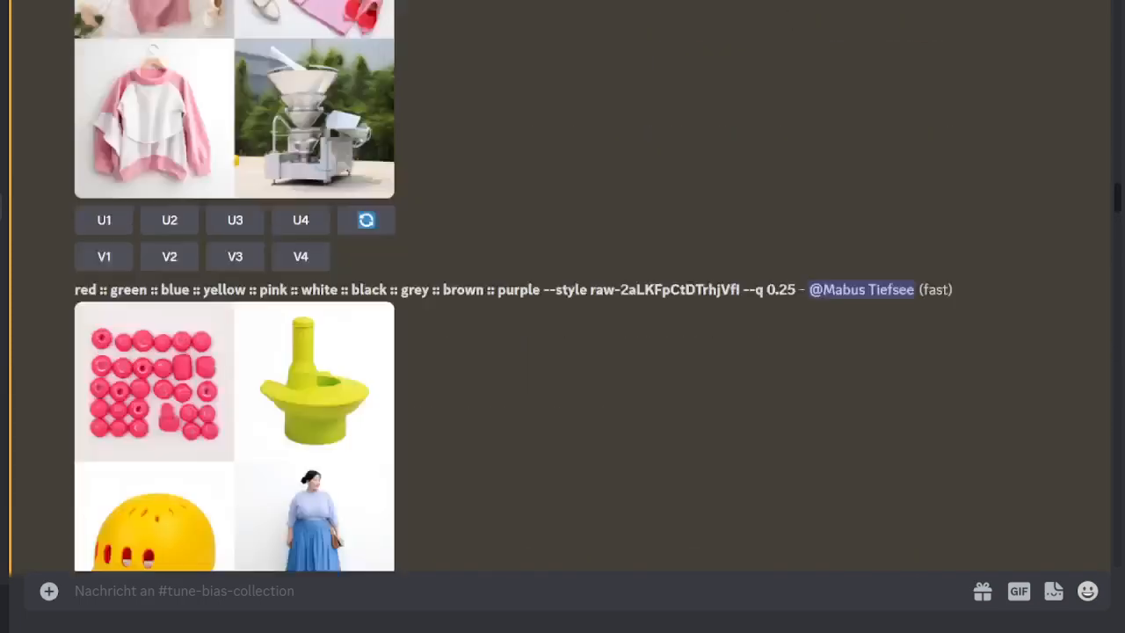
Step: Review the color-word image grids generated with style codes beginning jr3hL8py69x1PS5M
scroll(547, 114, "up", 15)
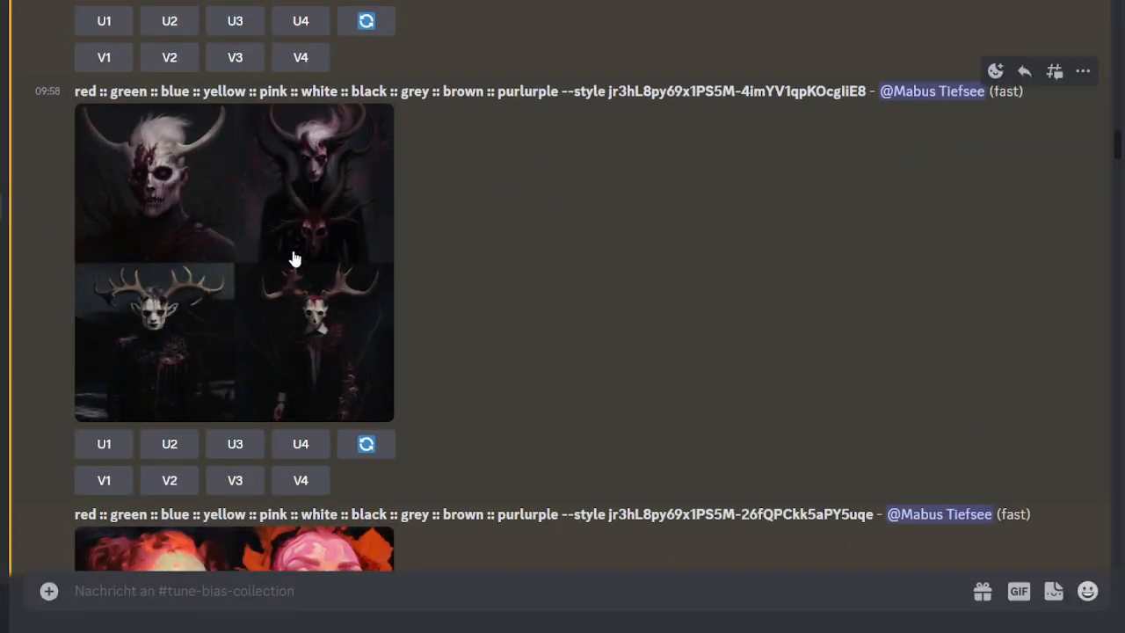
scroll(304, 251, "up", 15)
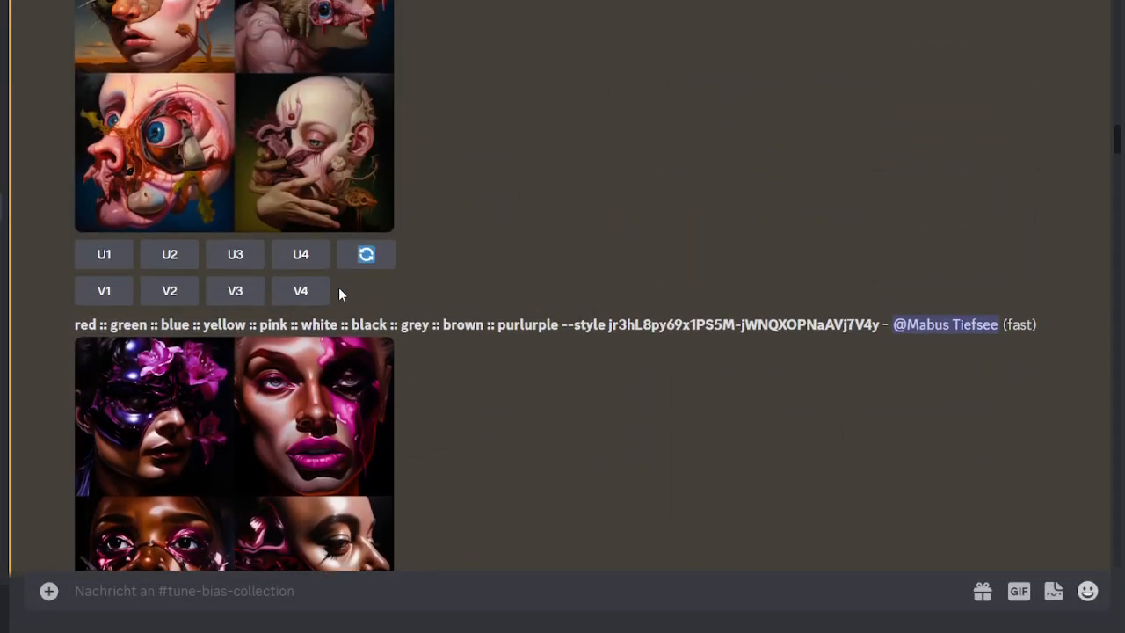
scroll(338, 292, "up", 5)
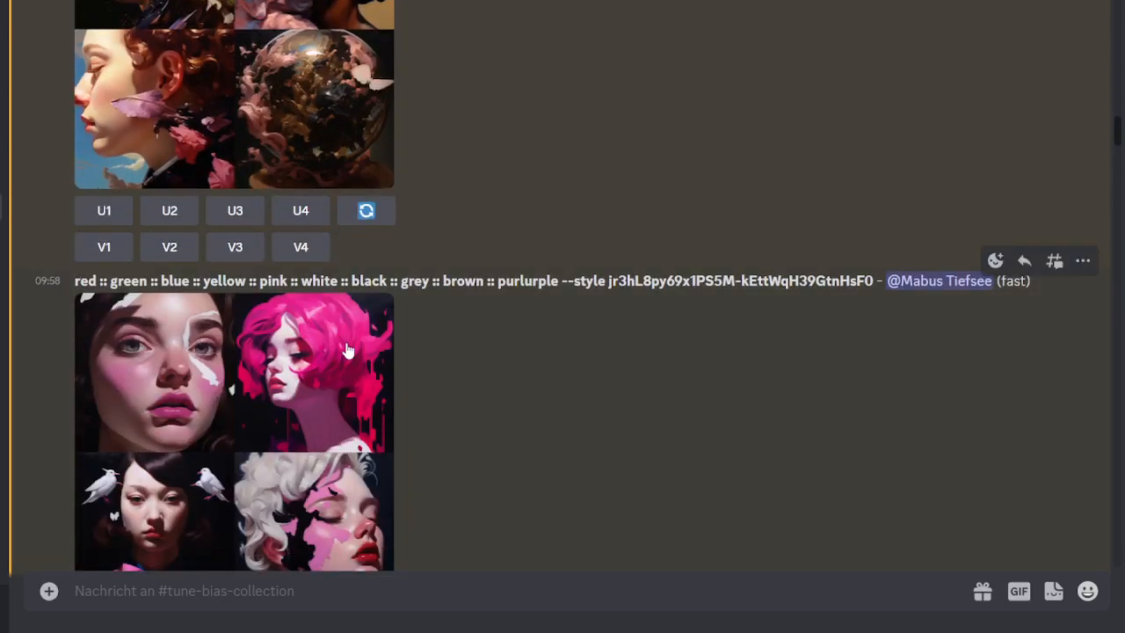
scroll(399, 298, "up", 15)
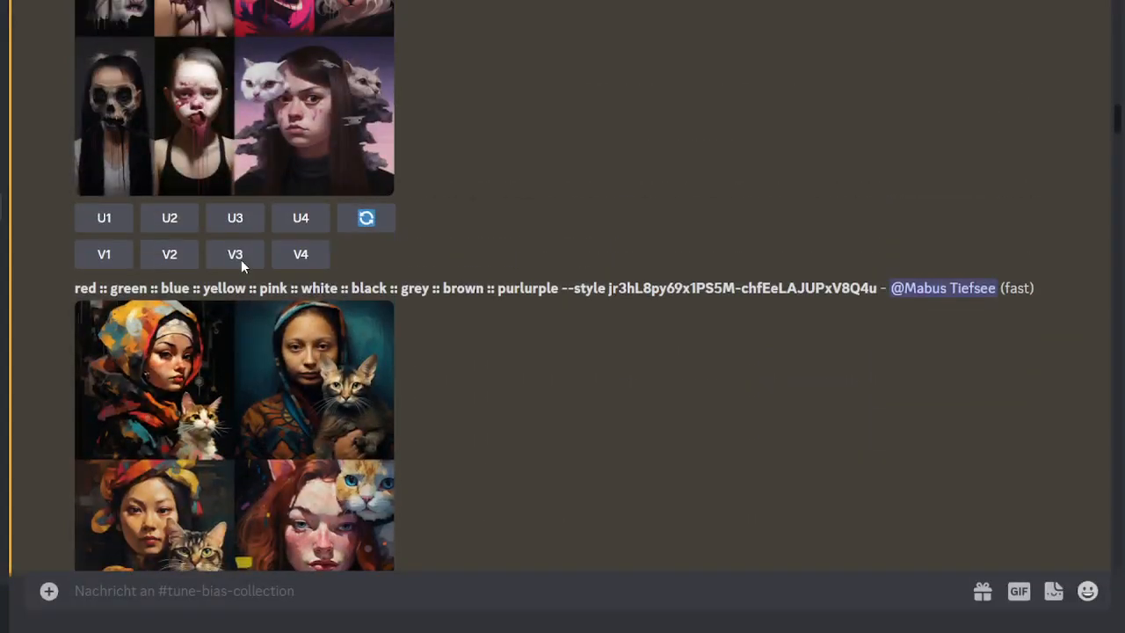
scroll(252, 256, "up", 10)
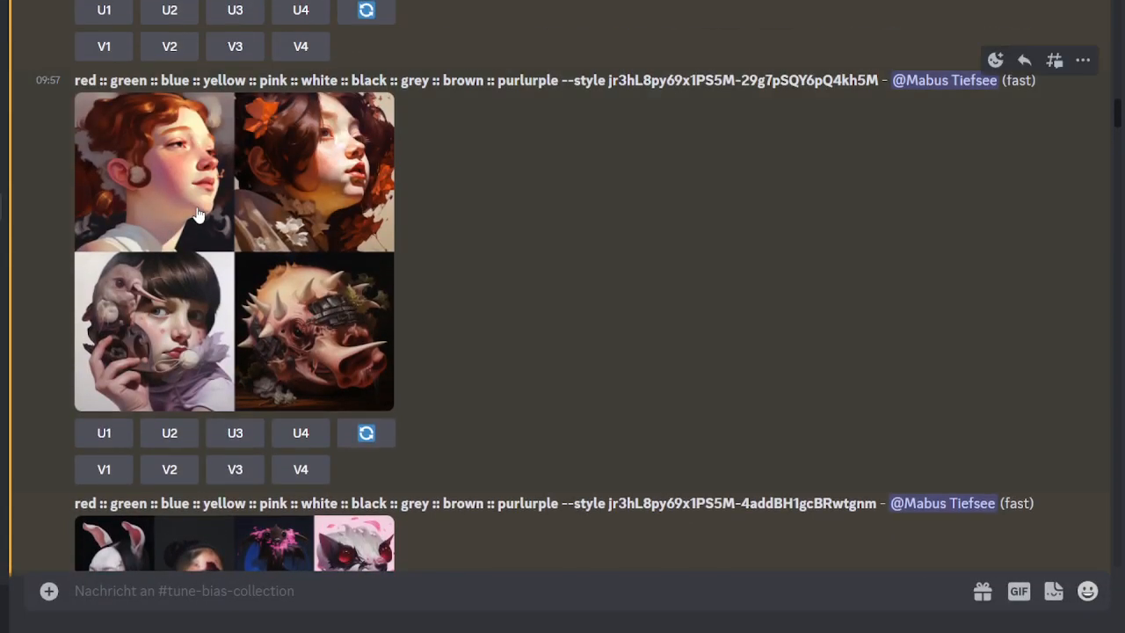
scroll(244, 189, "up", 15)
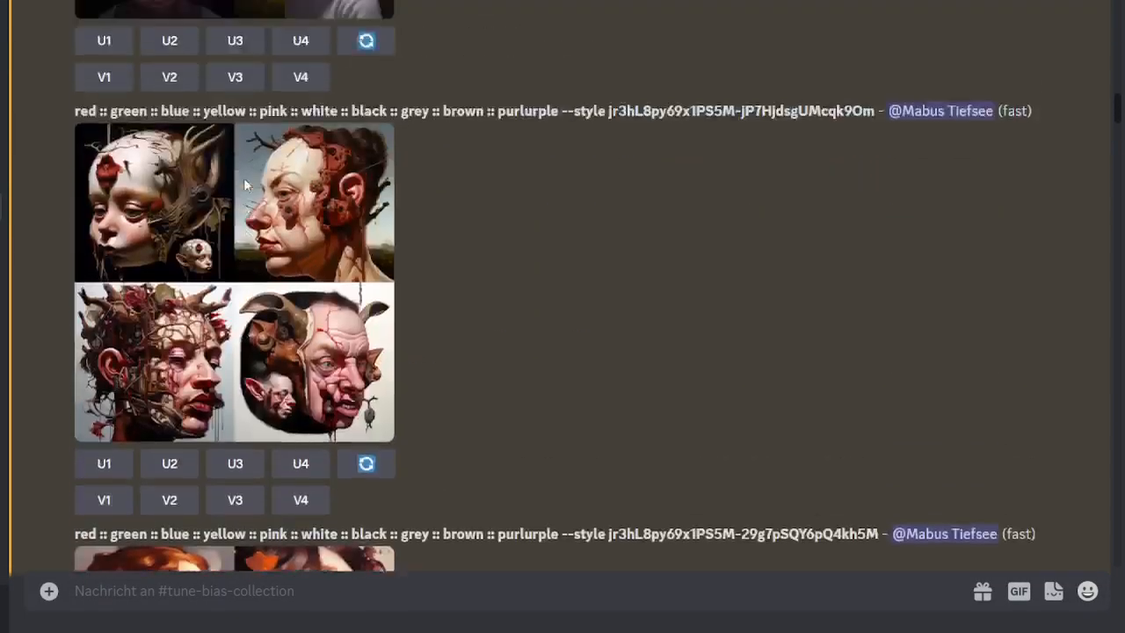
scroll(143, 334, "down", 5)
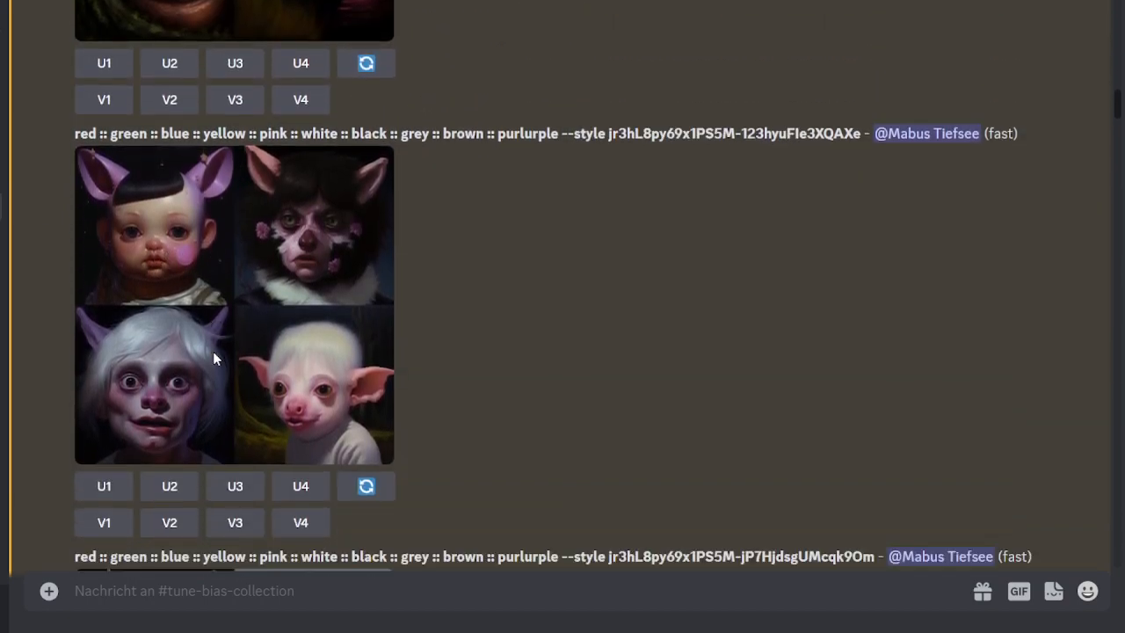
Step: Examine the pig-eared portrait grid enlarged and highlight its full --style parameter in the prompt
left_click(259, 224)
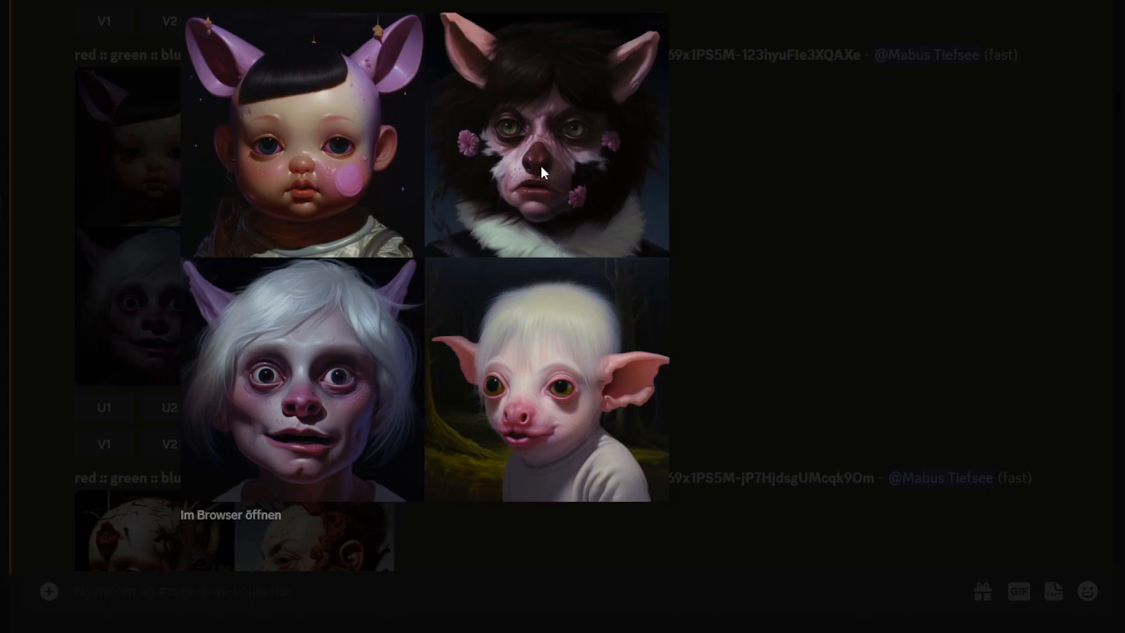
left_click(781, 281)
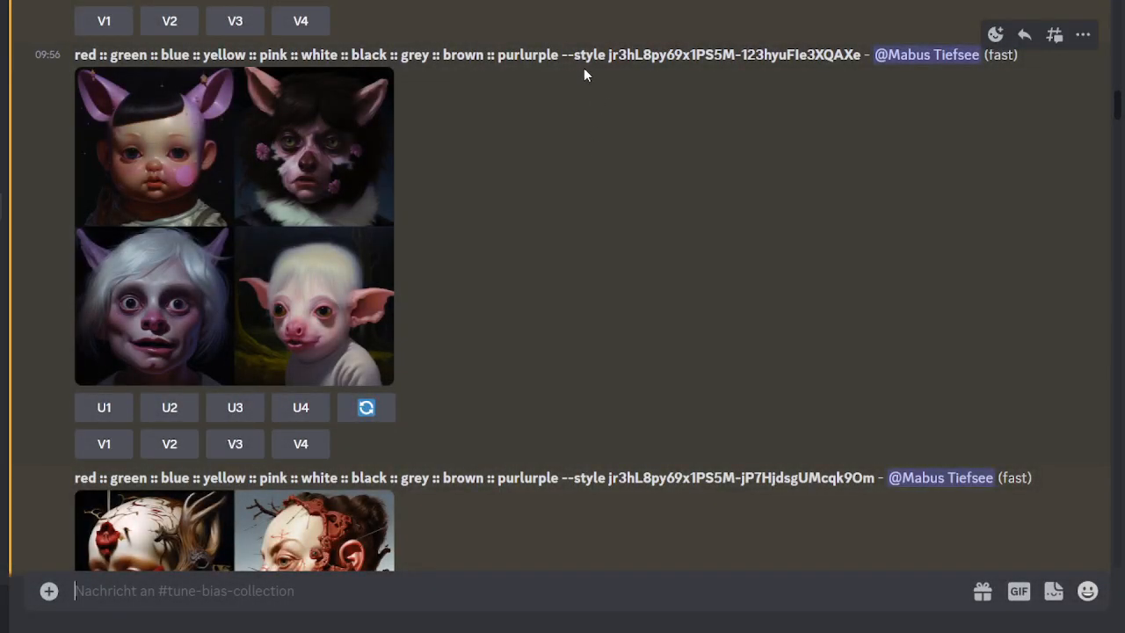
left_click_drag(562, 56, 857, 48)
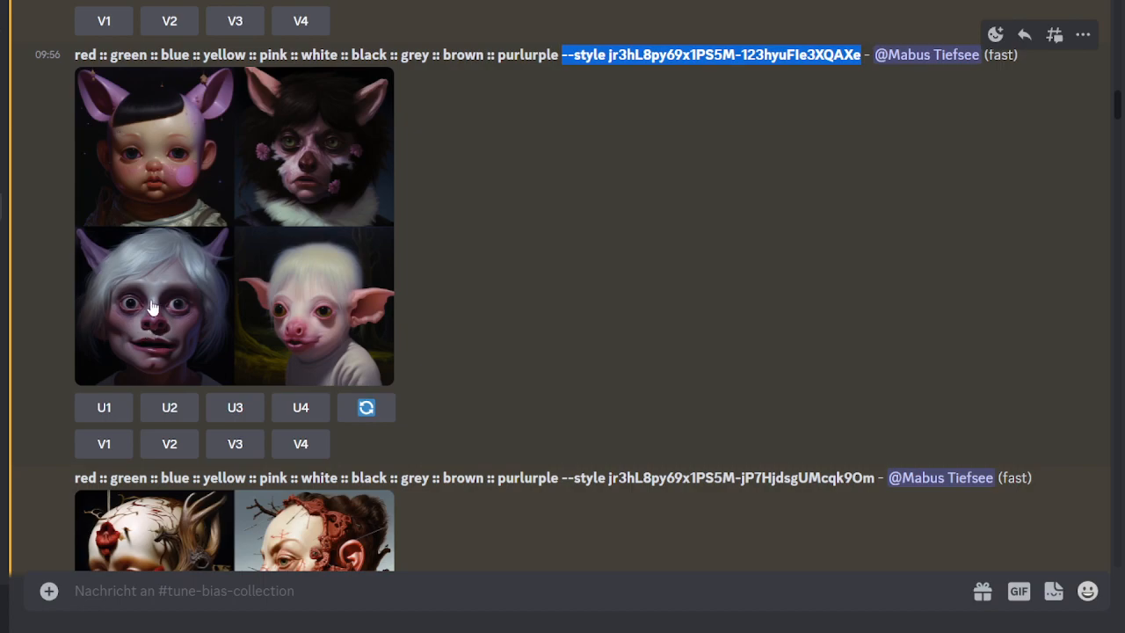
left_click(276, 245)
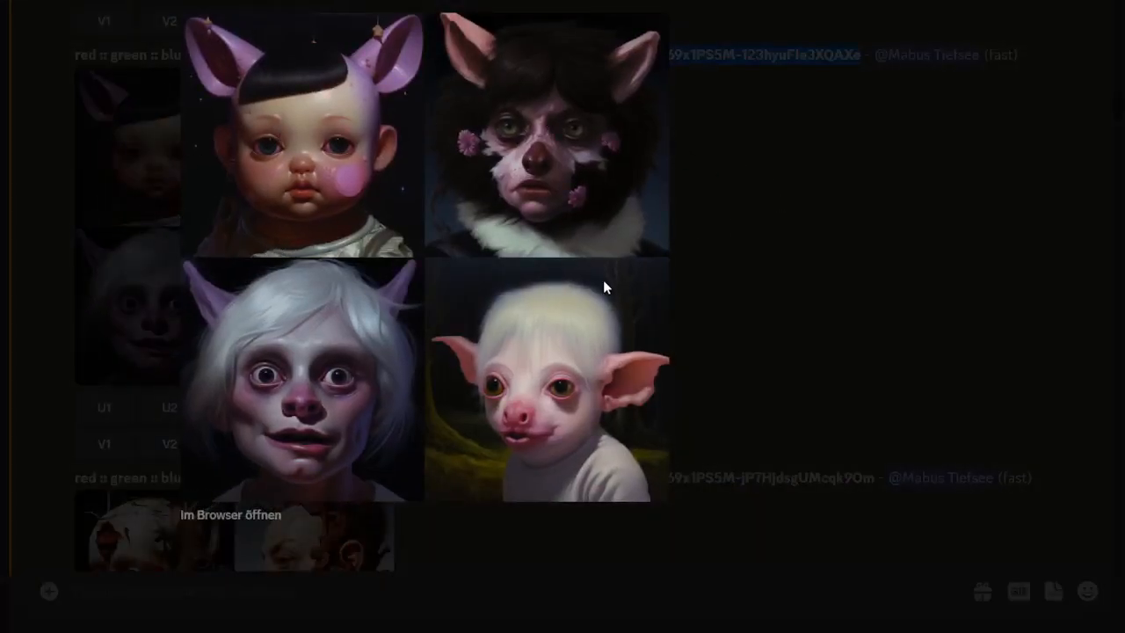
left_click(709, 272)
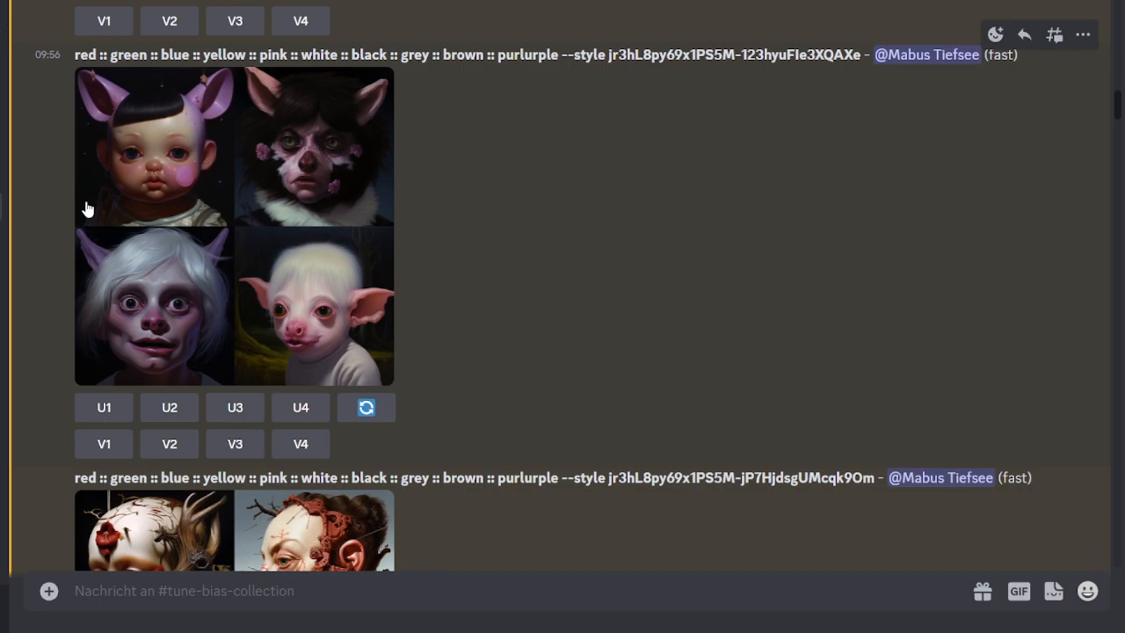
Step: Look through the remaining older jr3hL8py69x1PS5M style grids above the pig-eared portraits, comparing their subjects and colors
scroll(70, 215, "down", 3)
scroll(242, 230, "up", 3)
scroll(297, 265, "up", 10)
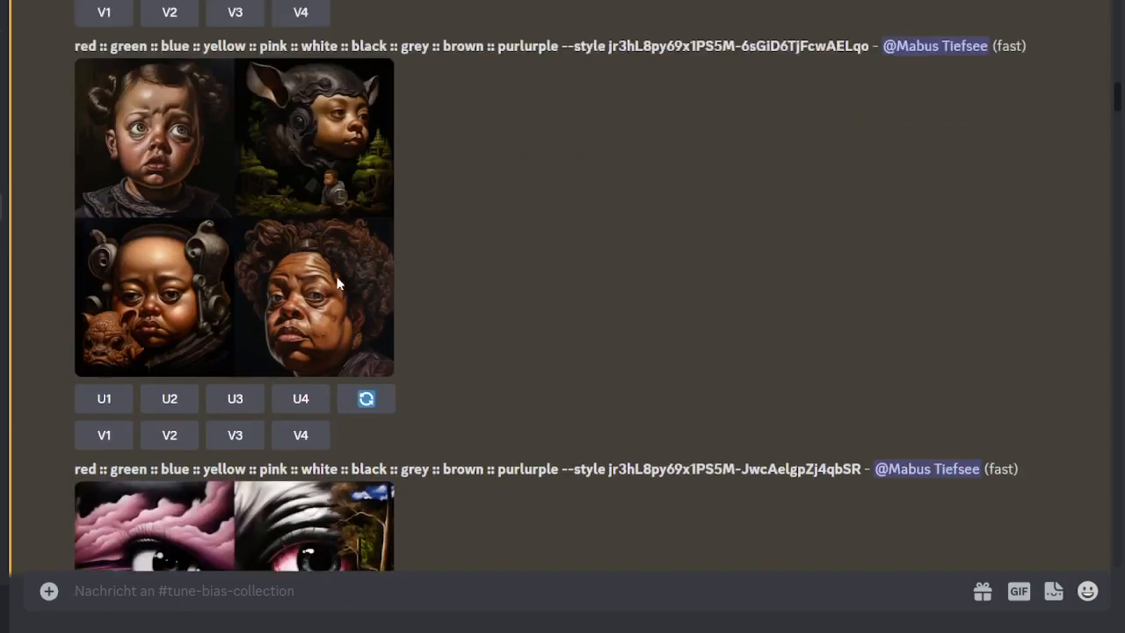
scroll(329, 280, "up", 13)
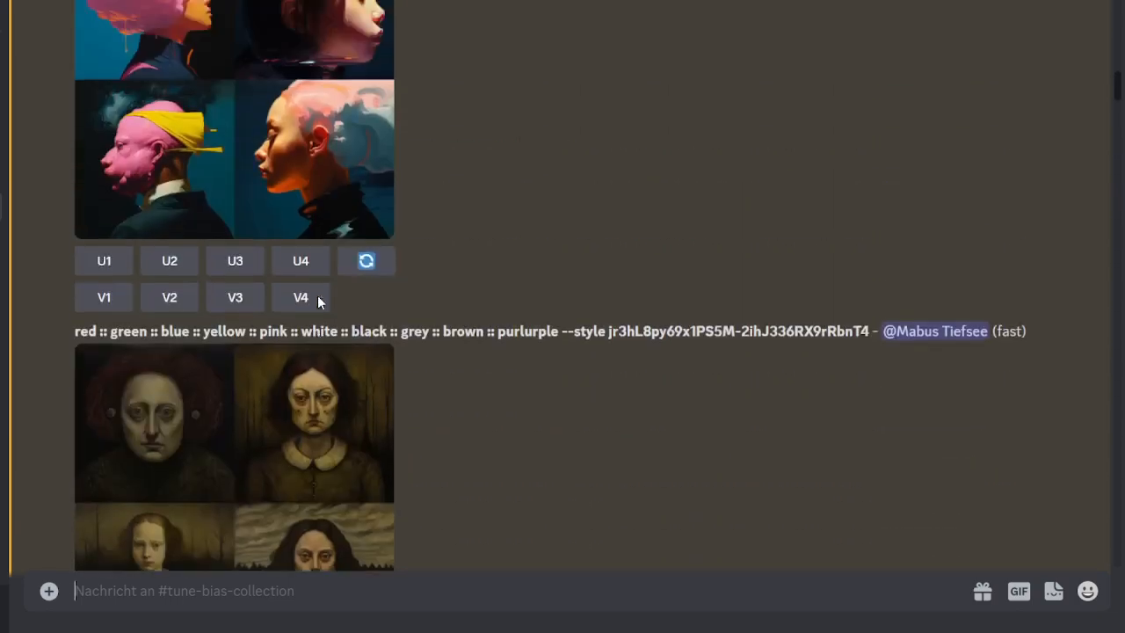
scroll(325, 290, "up", 16)
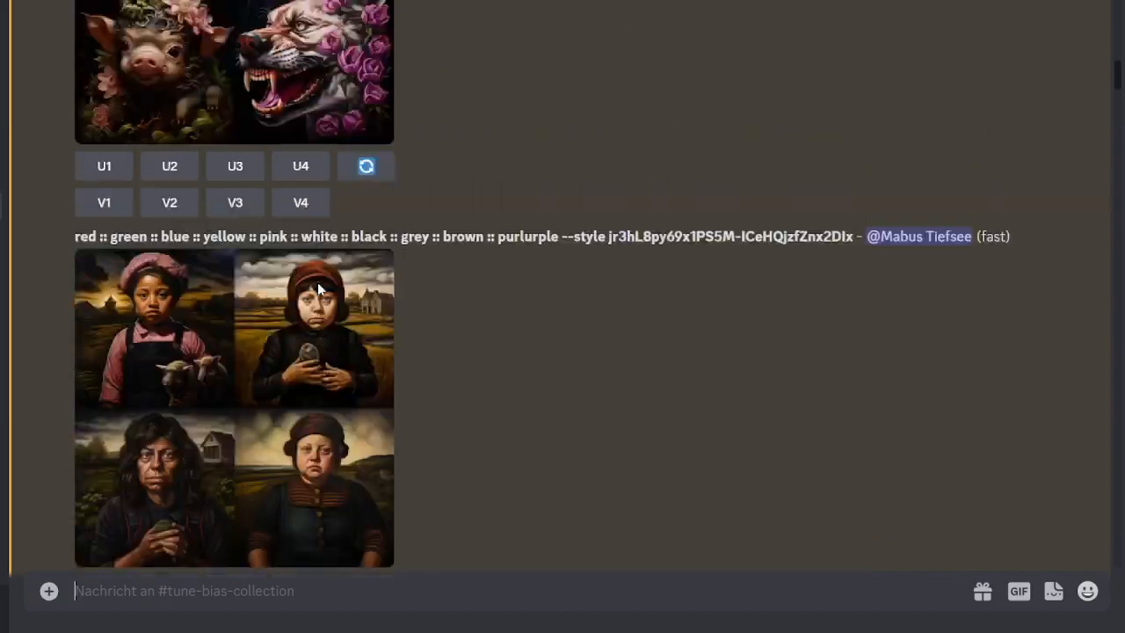
scroll(292, 255, "up", 20)
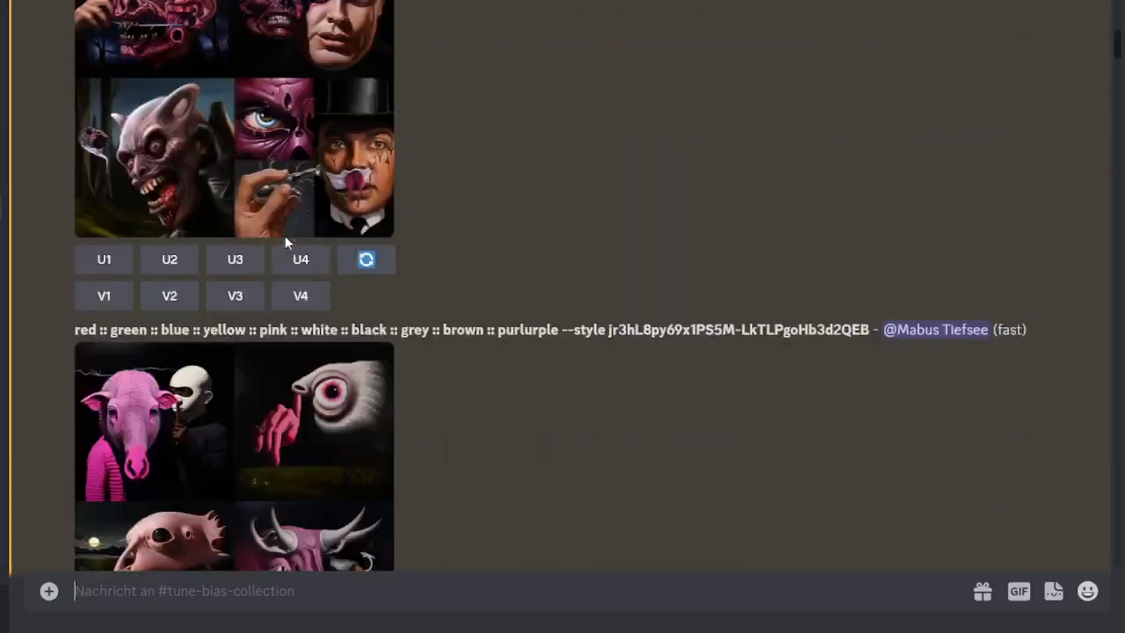
scroll(294, 255, "up", 20)
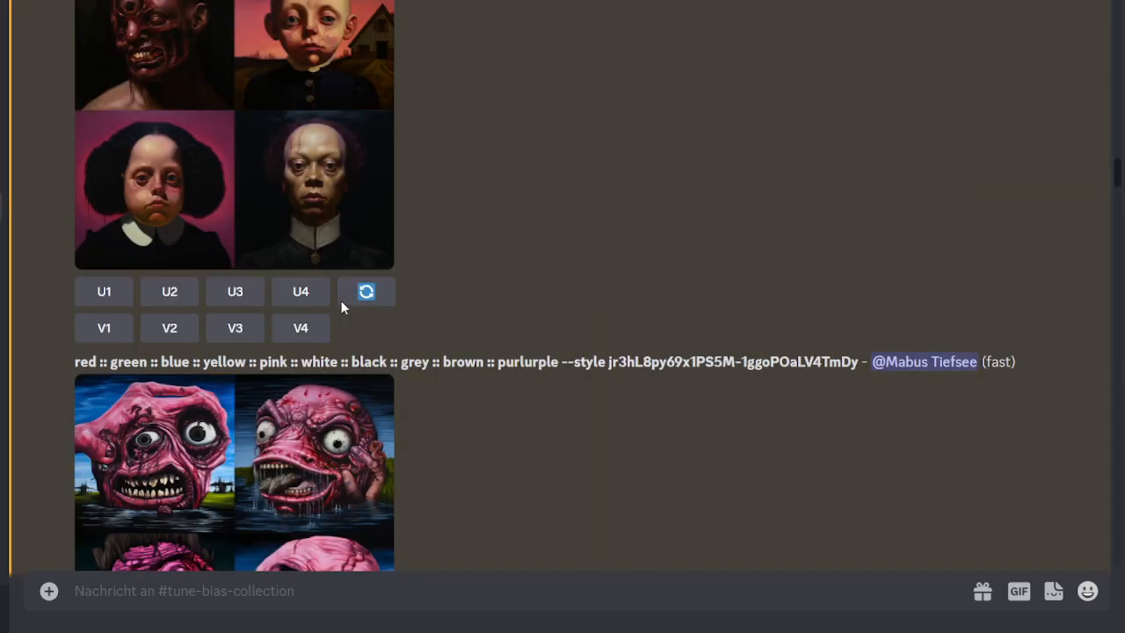
scroll(325, 299, "up", 3)
scroll(333, 283, "down", 5)
scroll(314, 250, "up", 12)
scroll(318, 253, "up", 13)
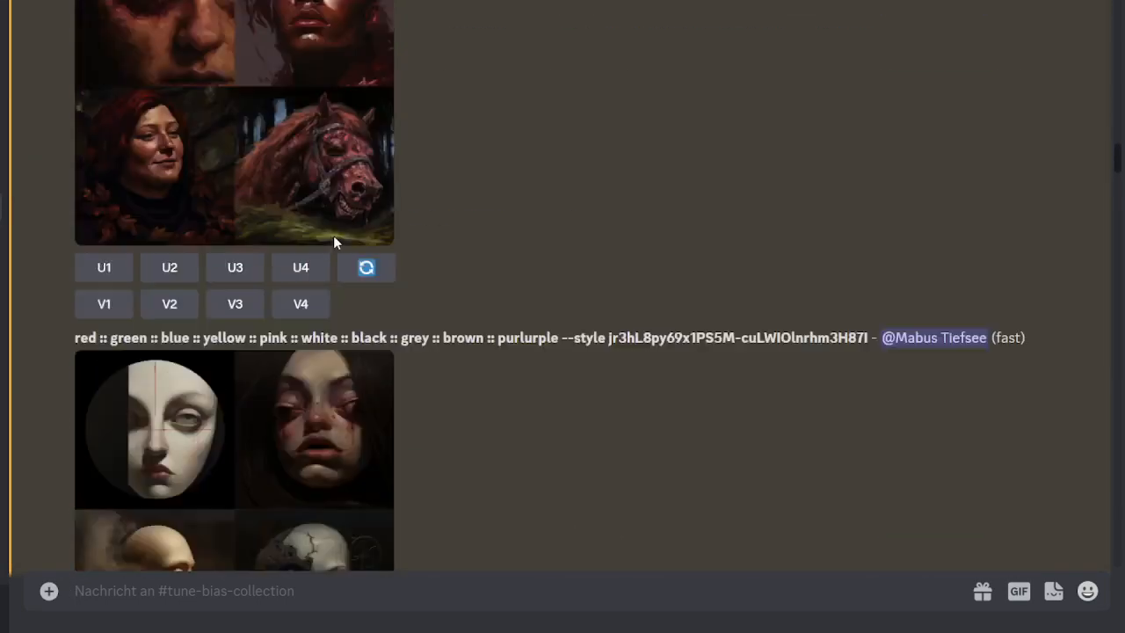
scroll(369, 256, "up", 15)
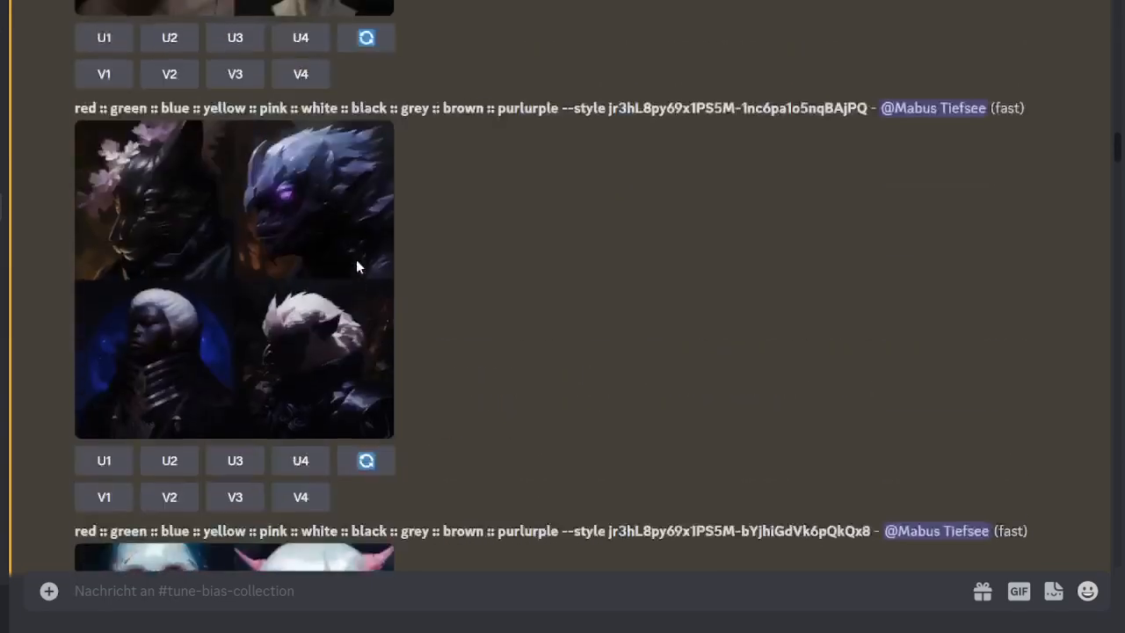
scroll(356, 242, "up", 15)
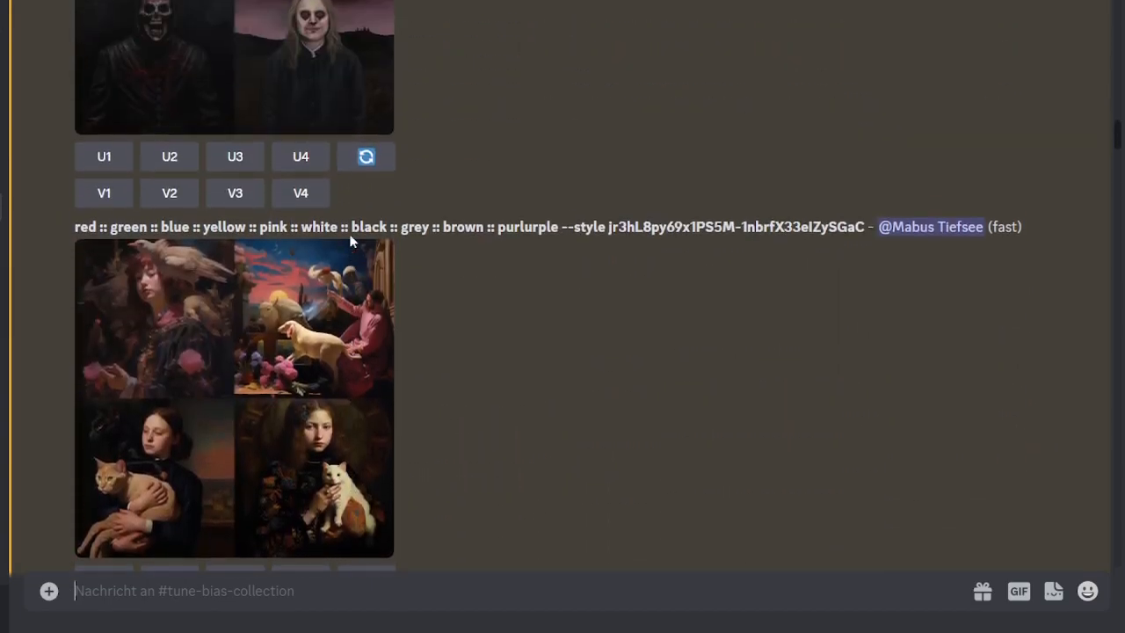
Step: Review the older color-word grids generated with style codes beginning 46EqEa0GwaYYG9NK
scroll(353, 233, "up", 15)
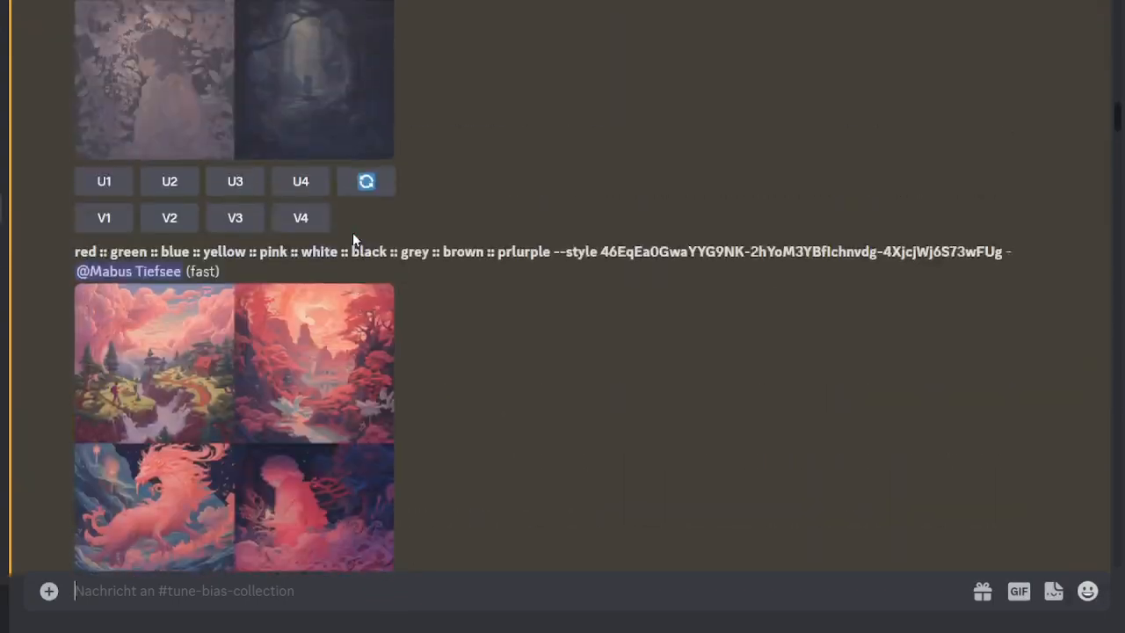
scroll(345, 236, "up", 15)
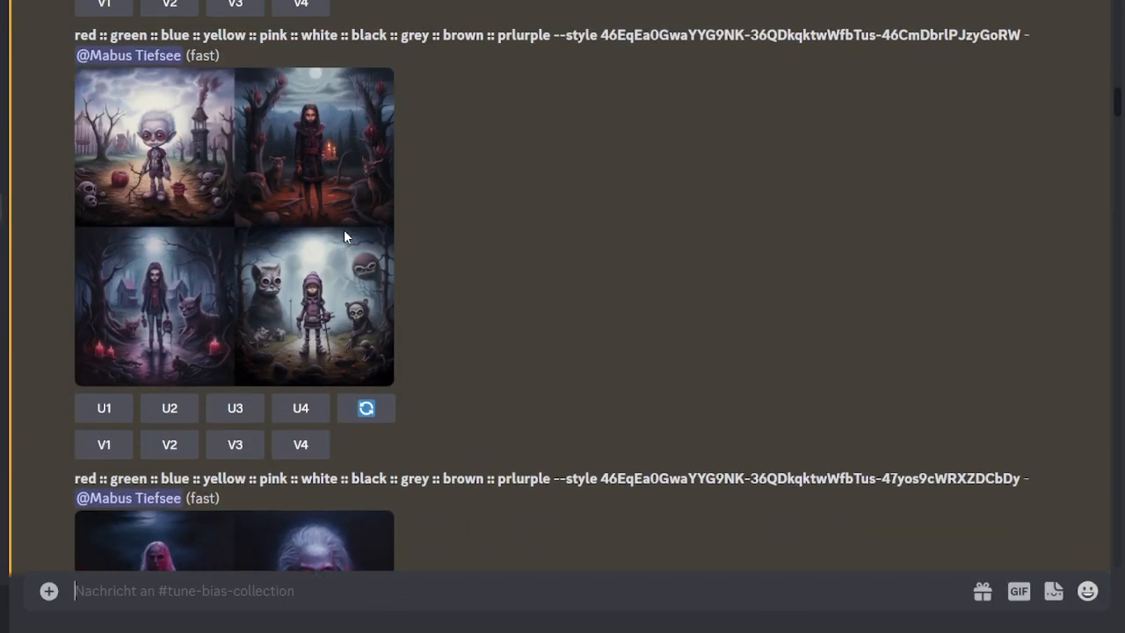
scroll(344, 236, "up", 15)
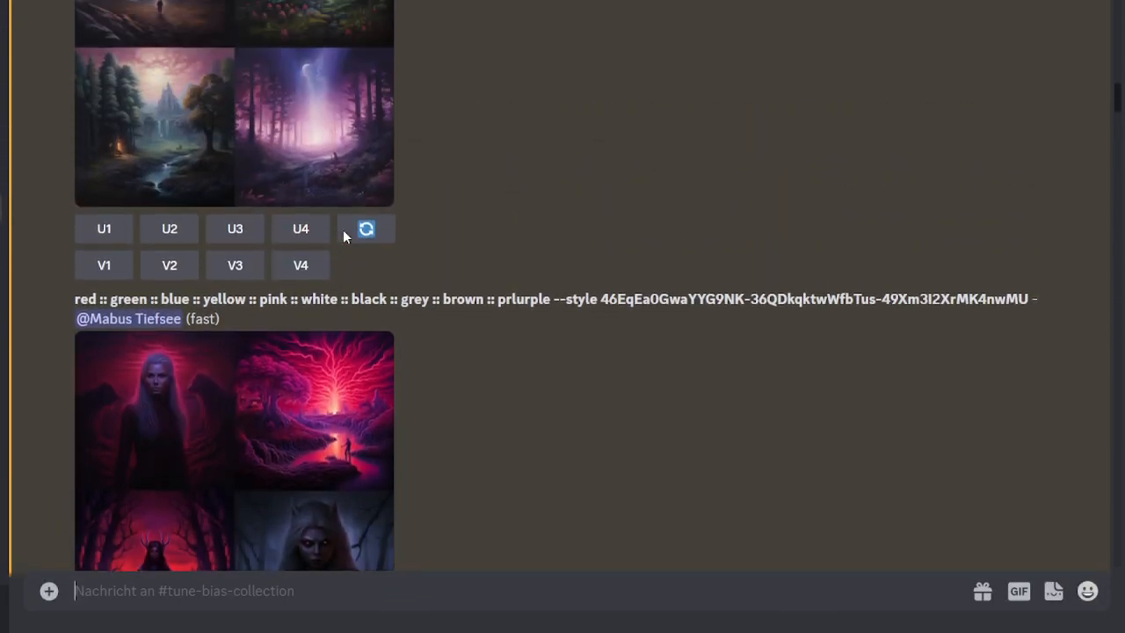
scroll(345, 227, "up", 15)
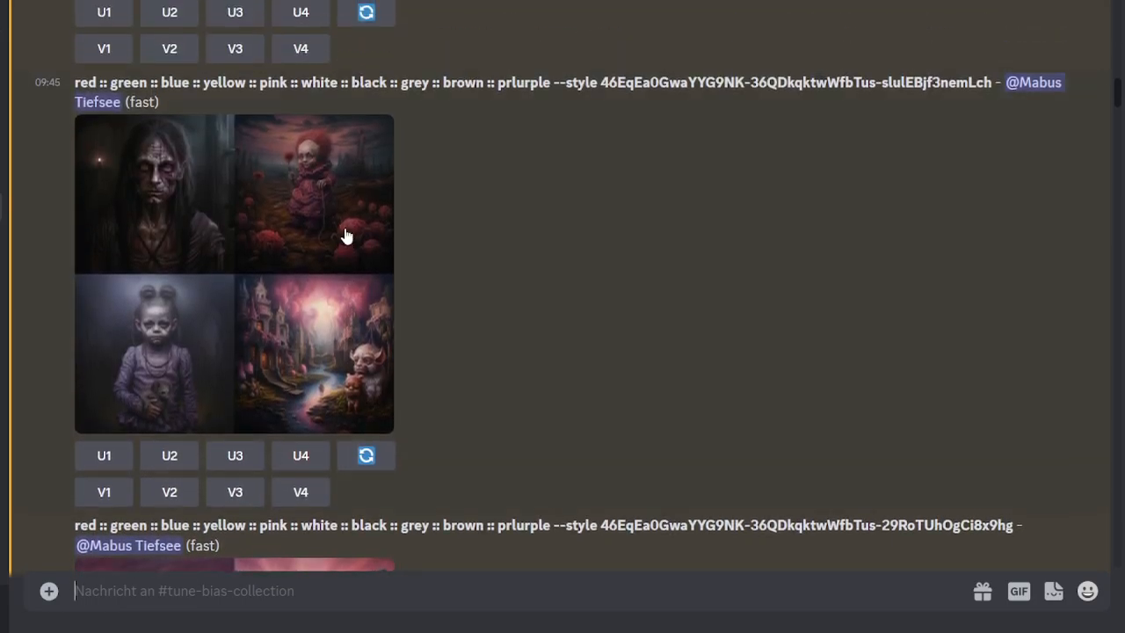
scroll(346, 230, "up", 1)
scroll(346, 231, "down", 4)
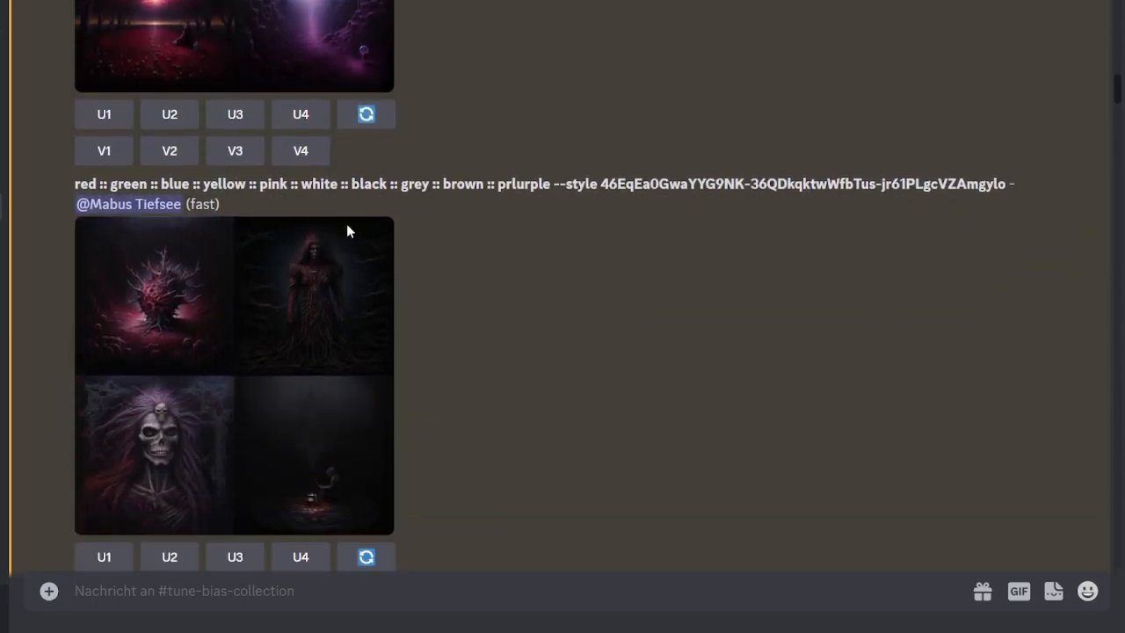
Step: Inspect the dark grid with the red thorny plant and purple-haired skeleton enlarged, and upscale its first image
left_click(159, 275)
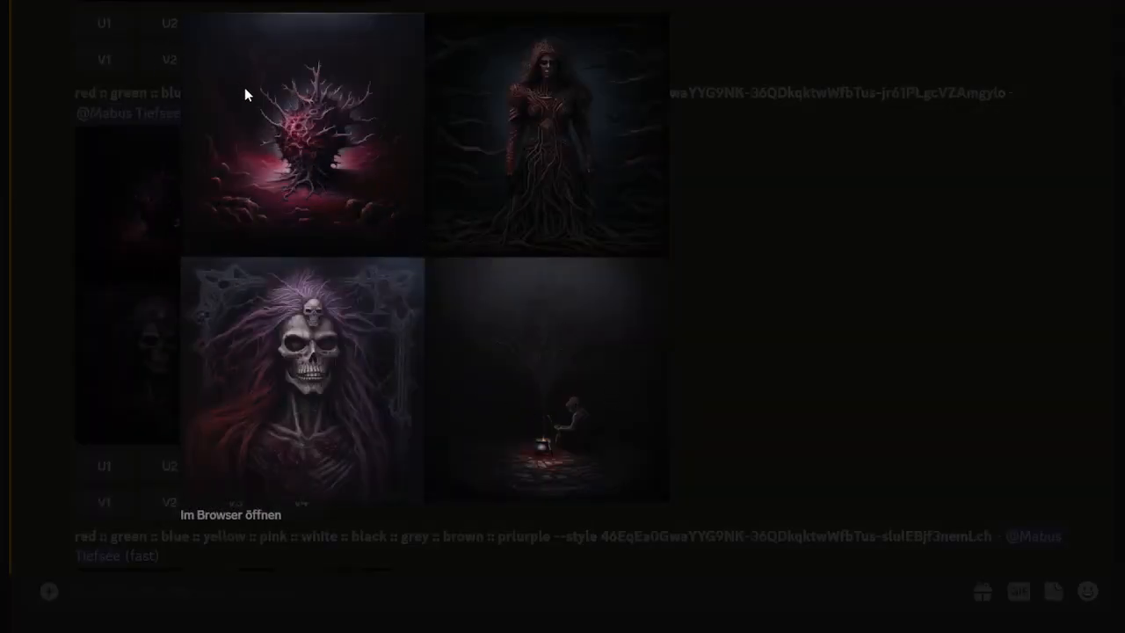
left_click(170, 254)
left_click(102, 467)
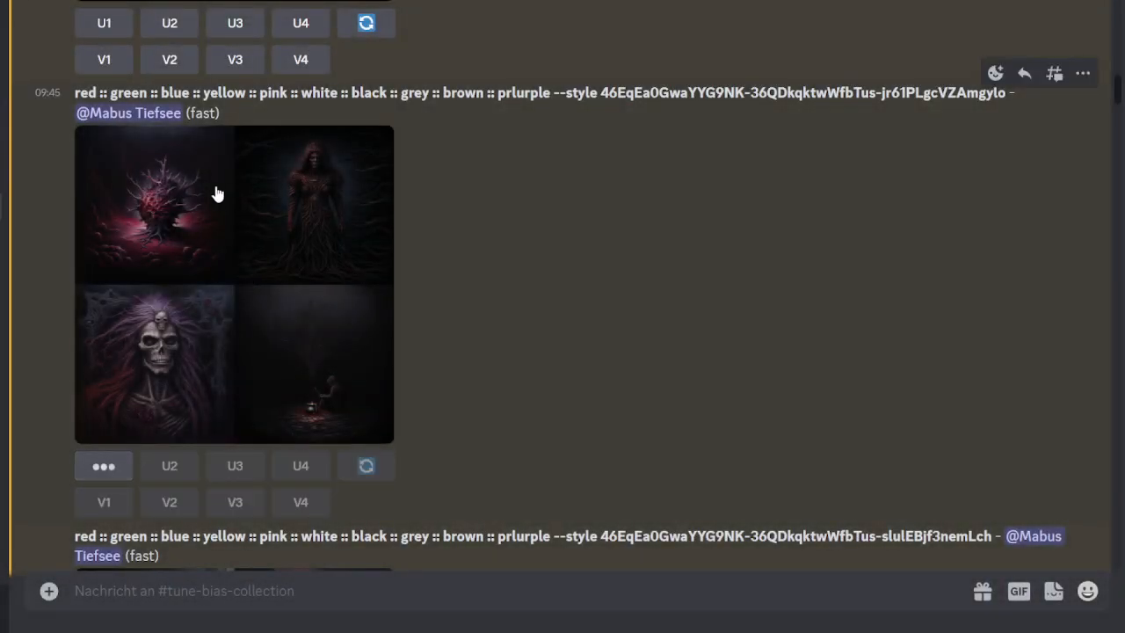
left_click(179, 261)
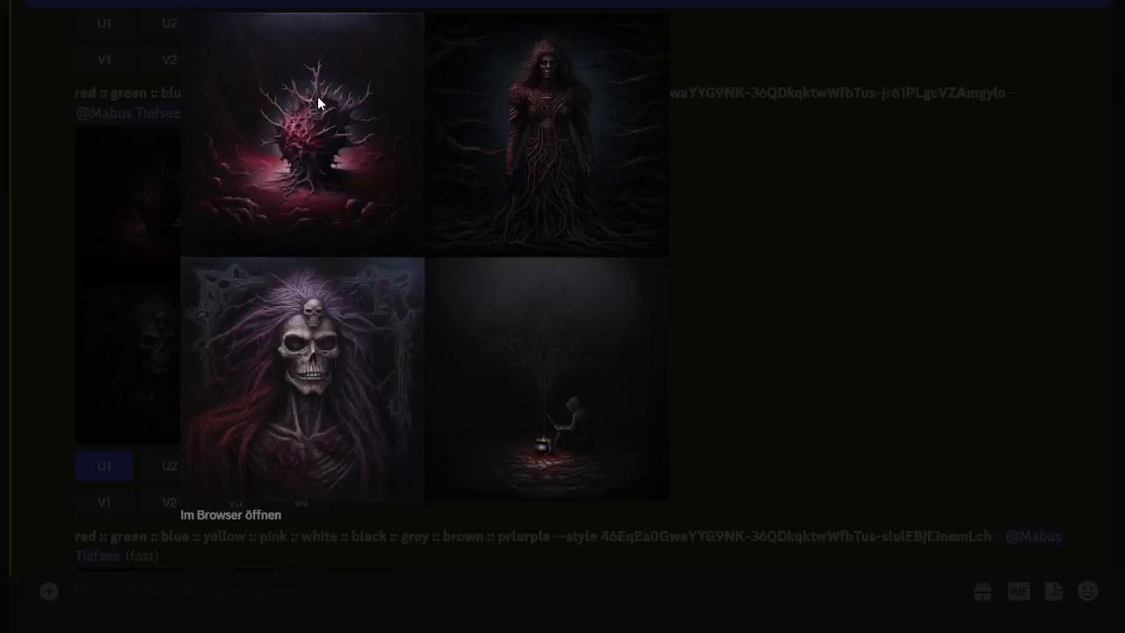
left_click(167, 153)
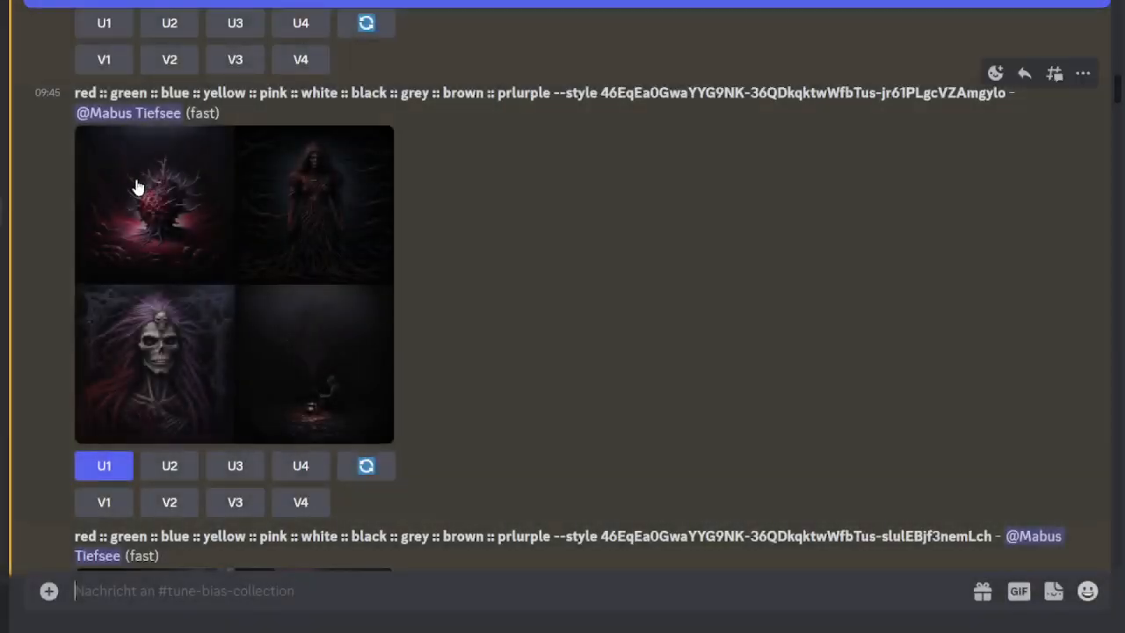
Step: Open the upscaled red thorny plant image for region variation and highlight the style code in its prompt
scroll(1072, 527, "down", 6)
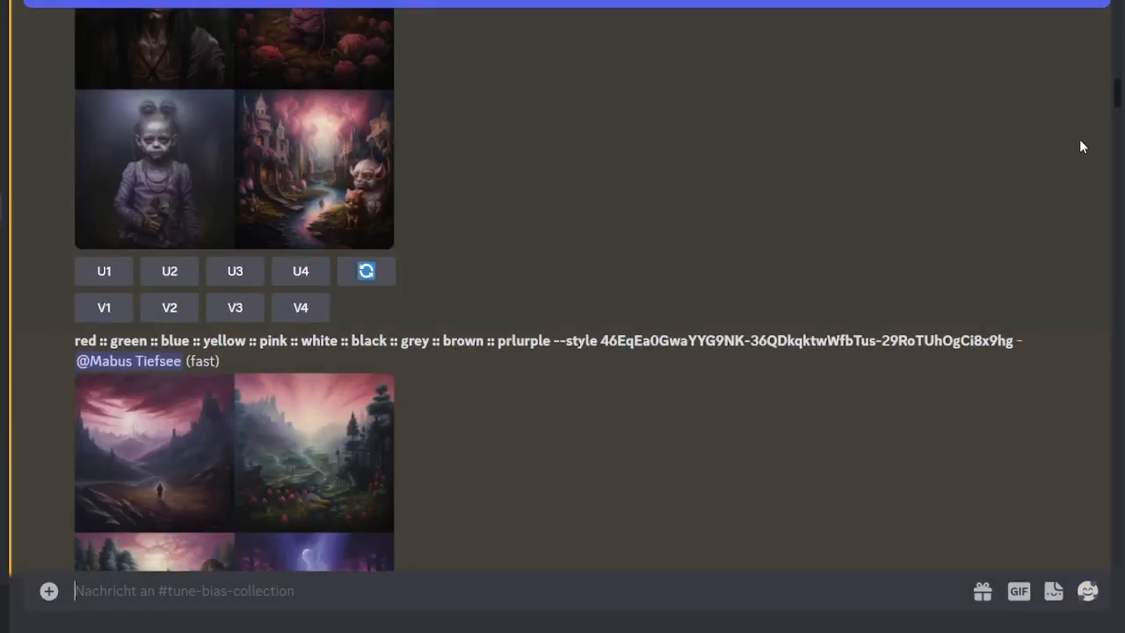
scroll(1080, 131, "down", 2)
left_click_drag(1118, 106, 1117, 552)
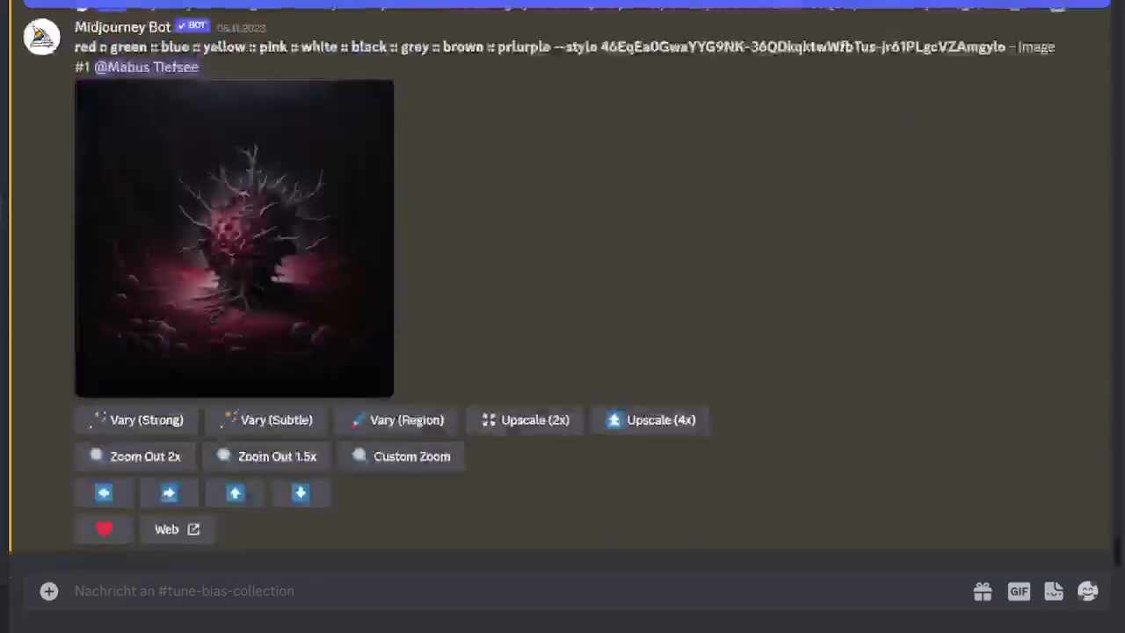
left_click(437, 424)
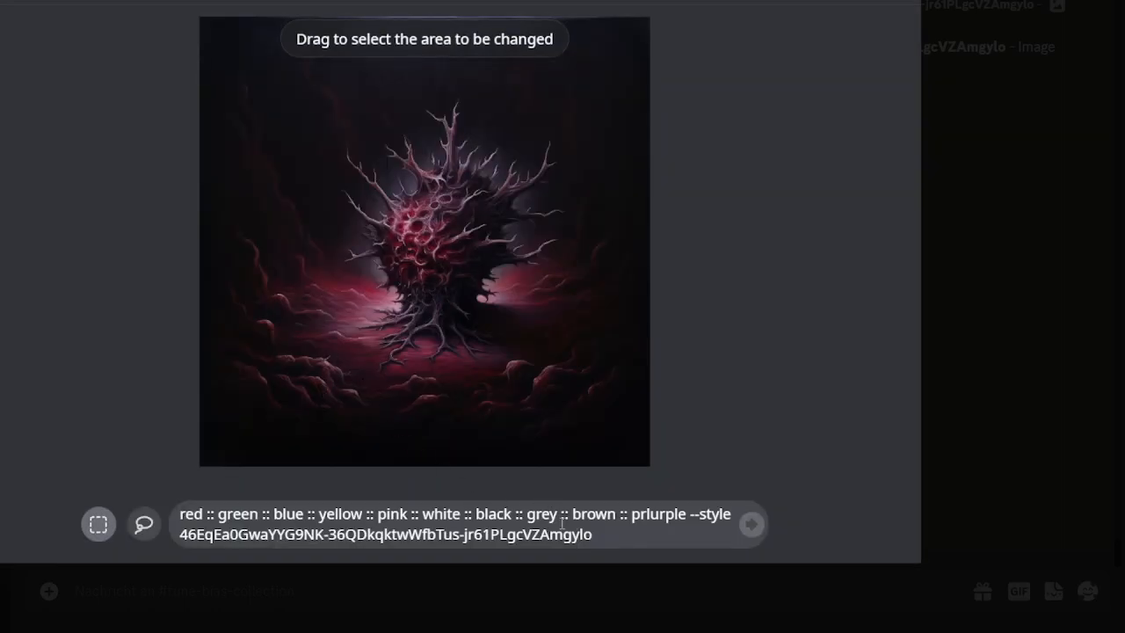
left_click_drag(611, 538, 116, 551)
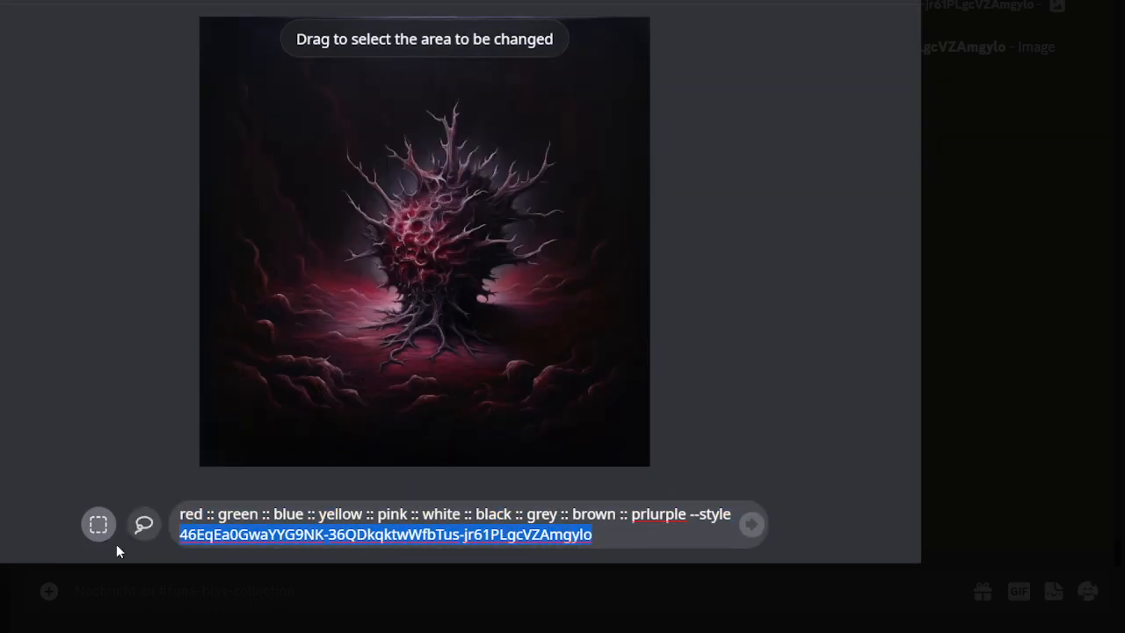
left_click(675, 526)
Step: Mask the thorny plant and its uppermost branches, and submit the region variation with the color words replaced by "duck"
left_click_drag(690, 513, 84, 492)
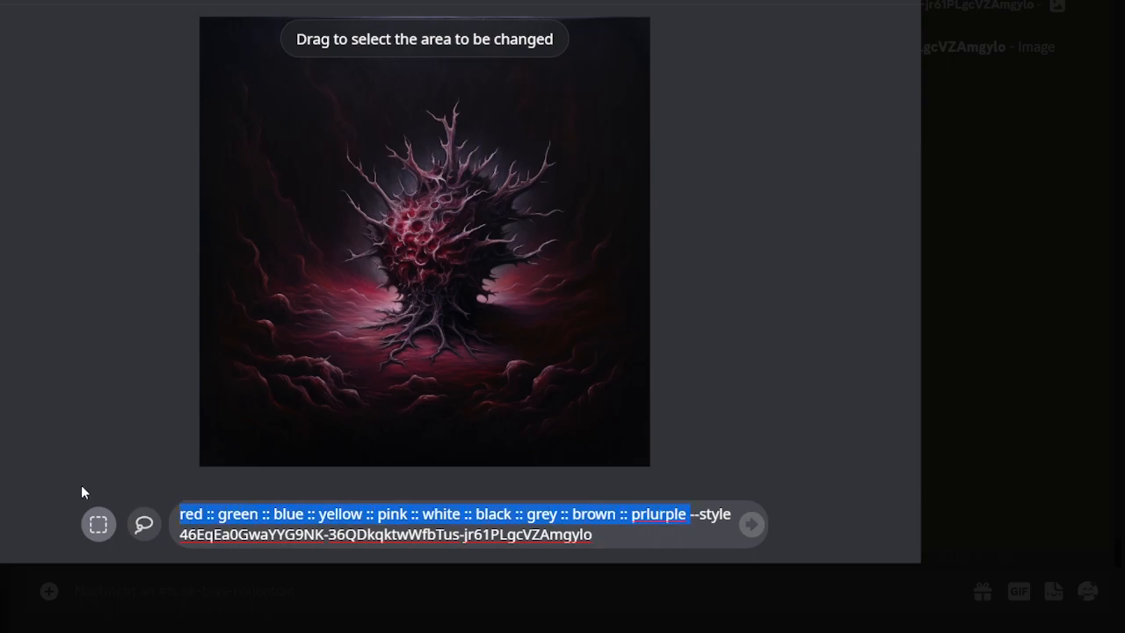
left_click_drag(305, 121, 592, 357)
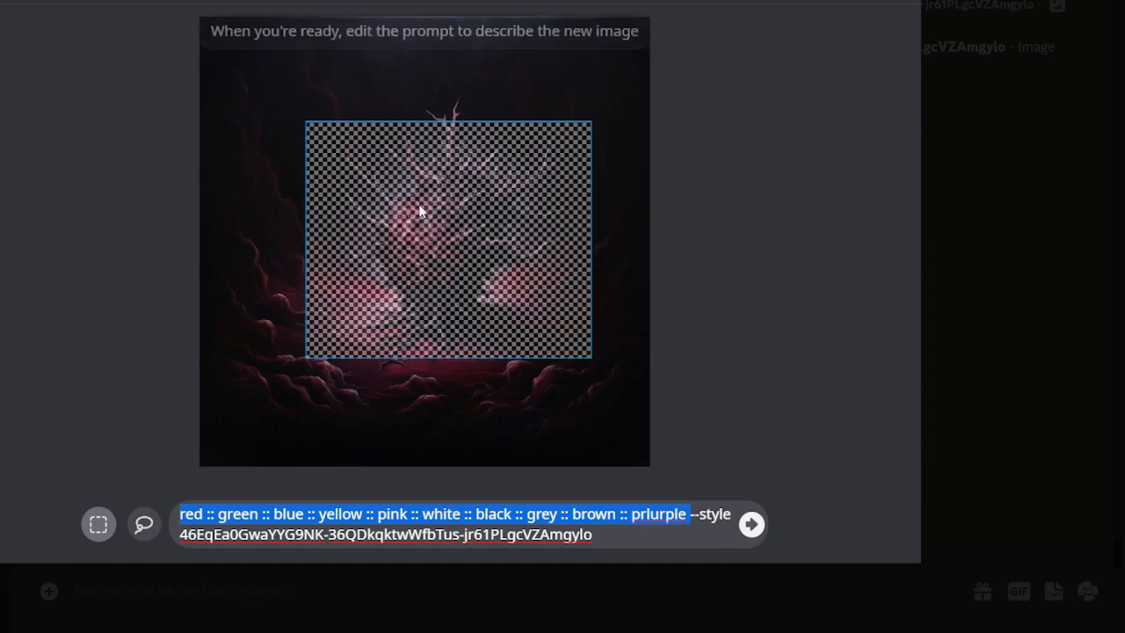
left_click_drag(409, 88, 487, 141)
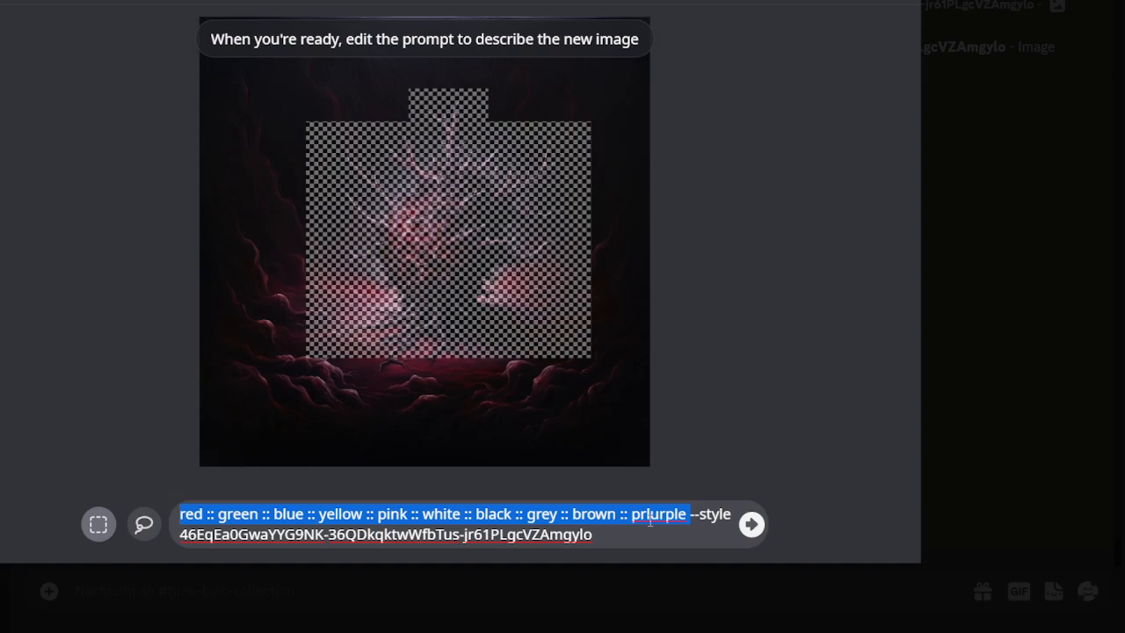
type("duck")
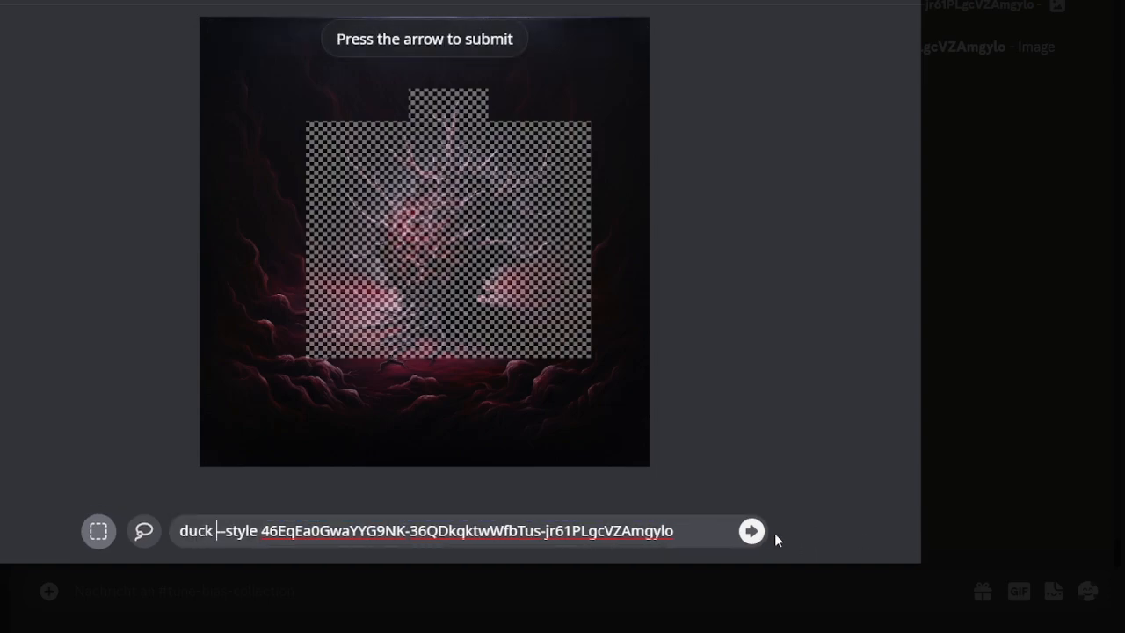
left_click(748, 531)
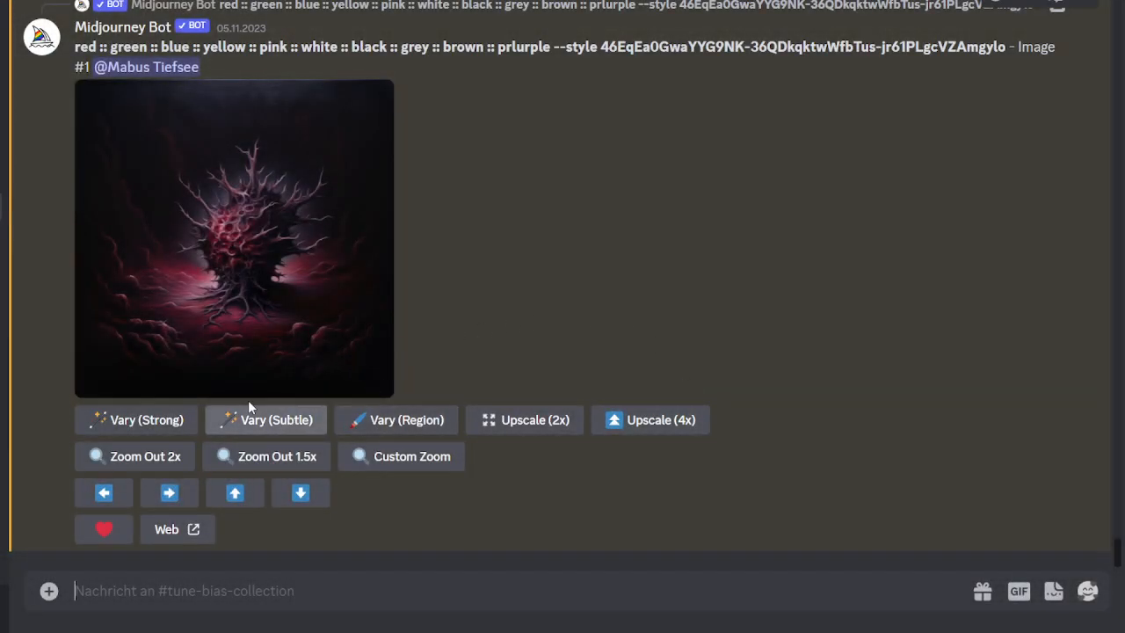
Step: Submit the same masked region with the "duck" prompt a second time and check the new variation jobs
left_click(386, 278)
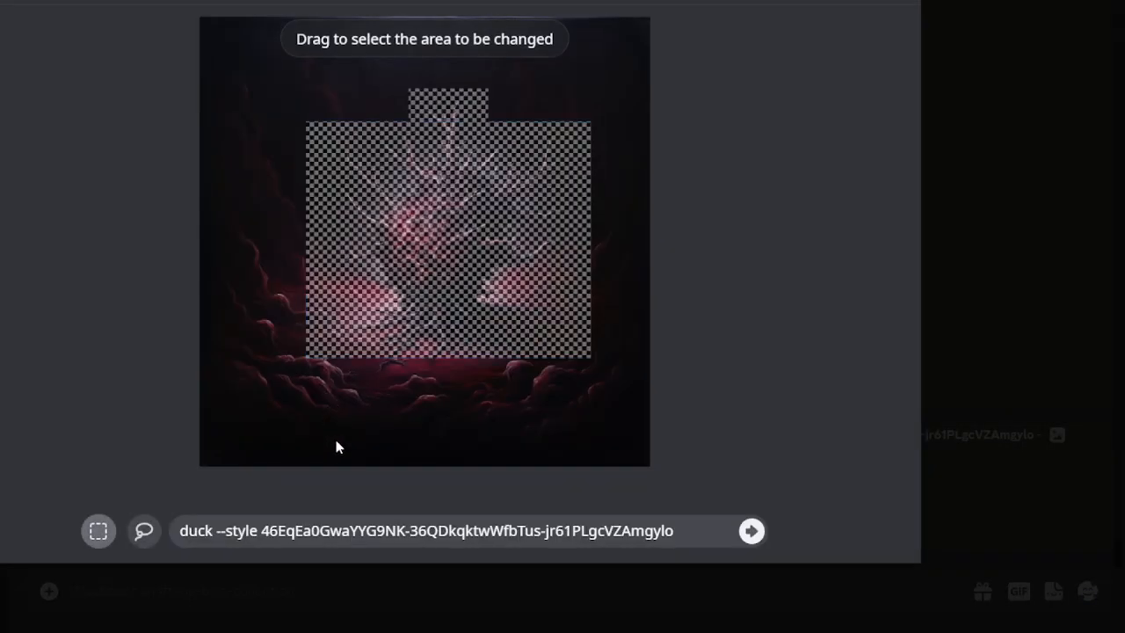
left_click(751, 533)
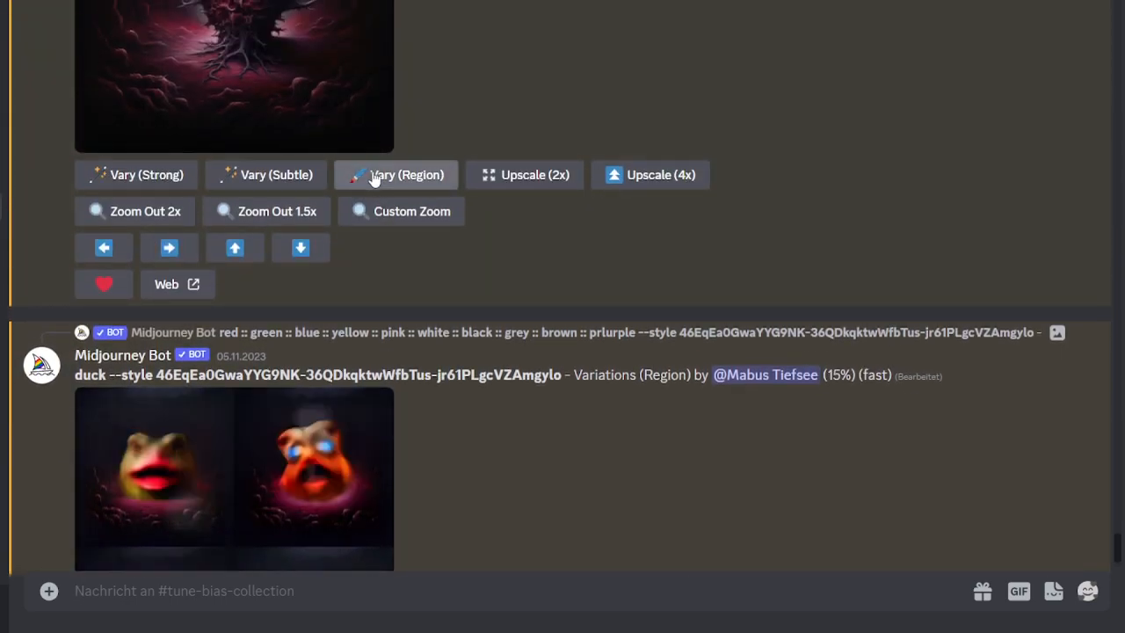
scroll(370, 211, "down", 3)
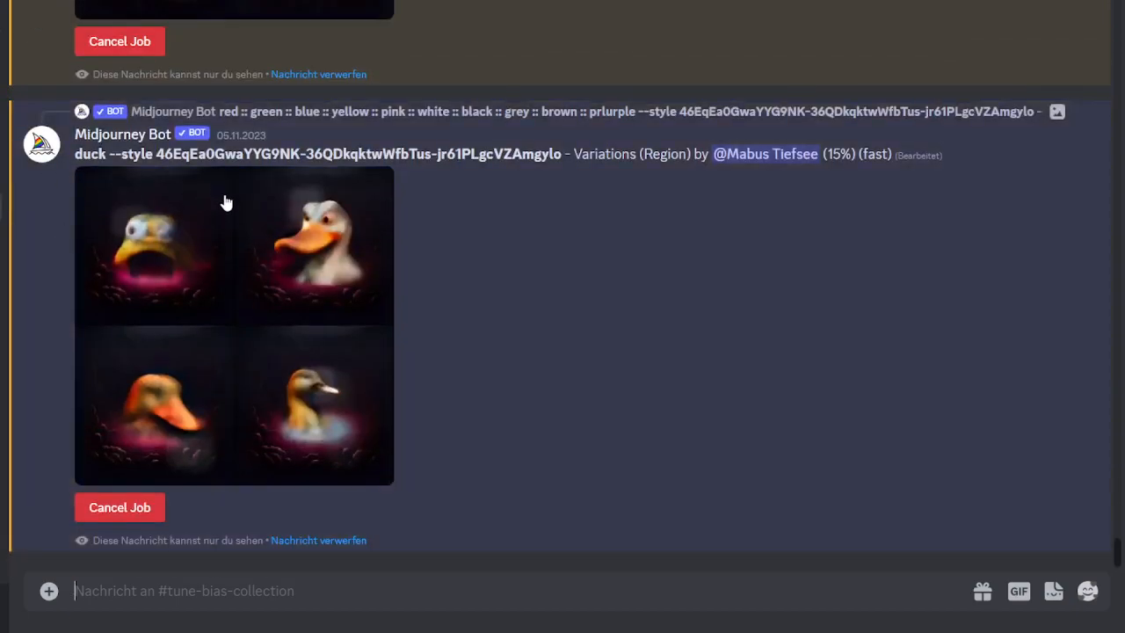
Step: Copy the image link of the upscaled red thorny plant from its enlarged view
scroll(226, 201, "up", 6)
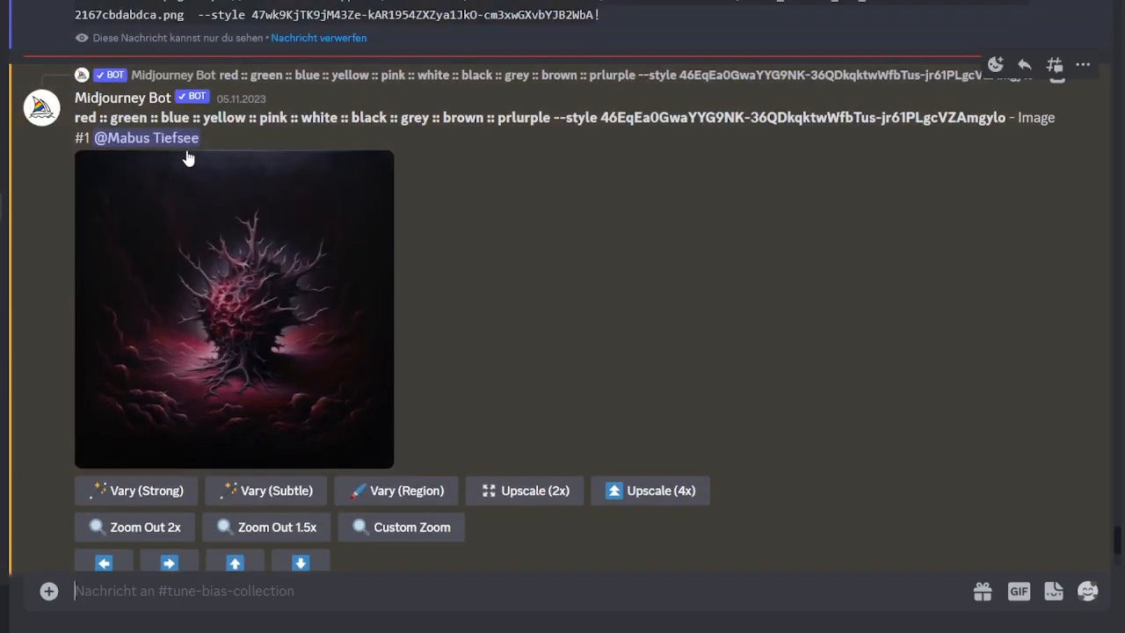
left_click(213, 231)
right_click(257, 208)
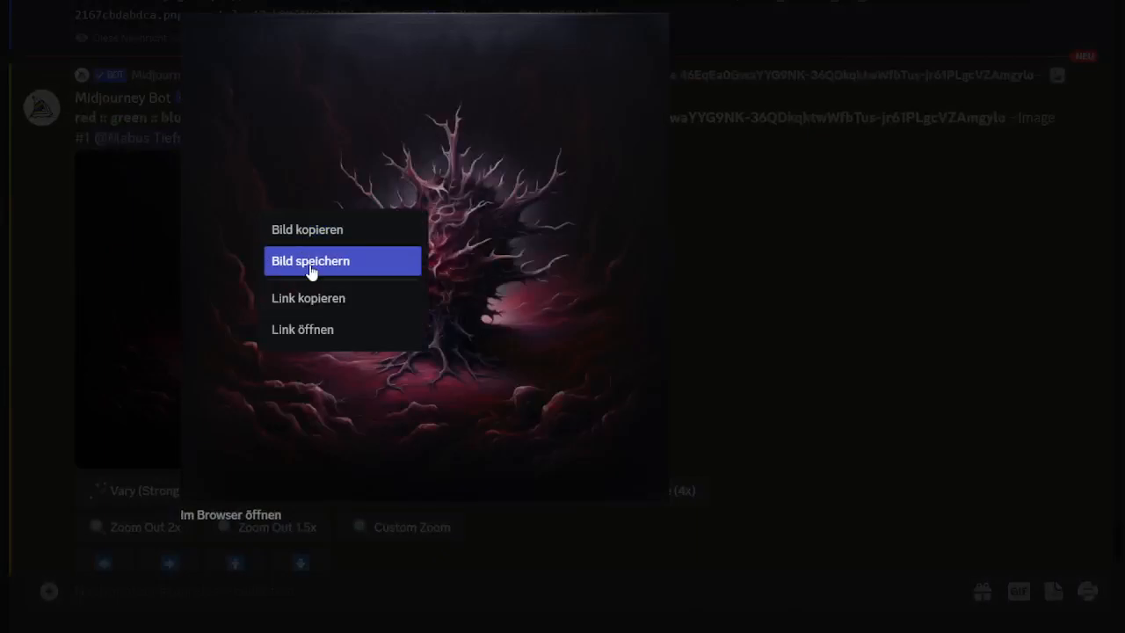
left_click(320, 302)
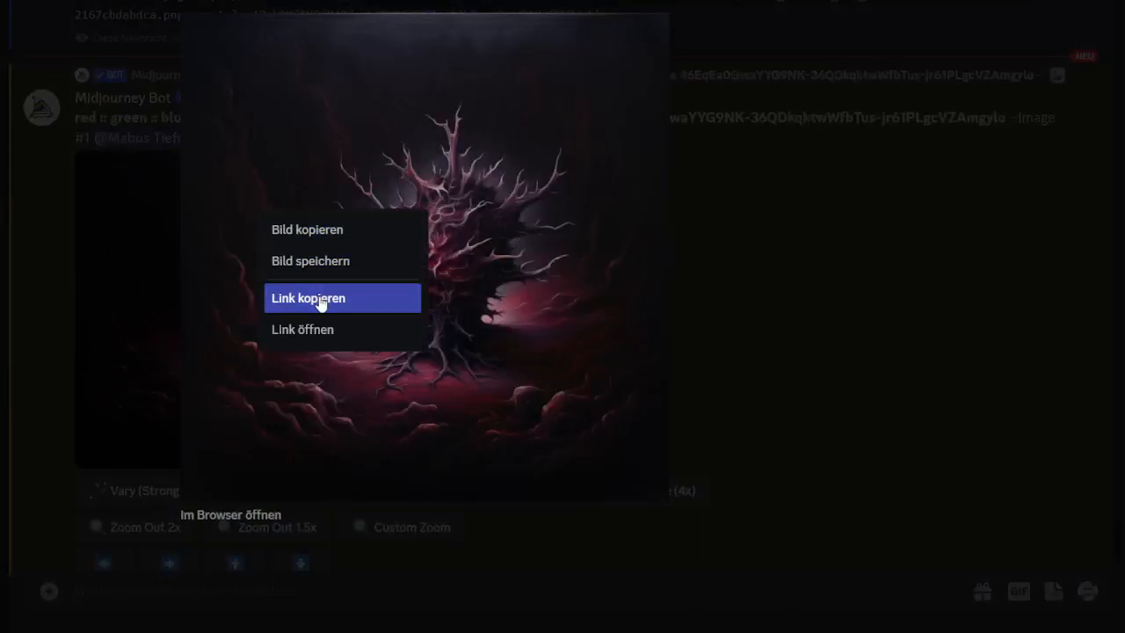
left_click(112, 264)
Step: Vary the same masked plant region with the copied image link inserted between "duck" and --style in the prompt
left_click(414, 493)
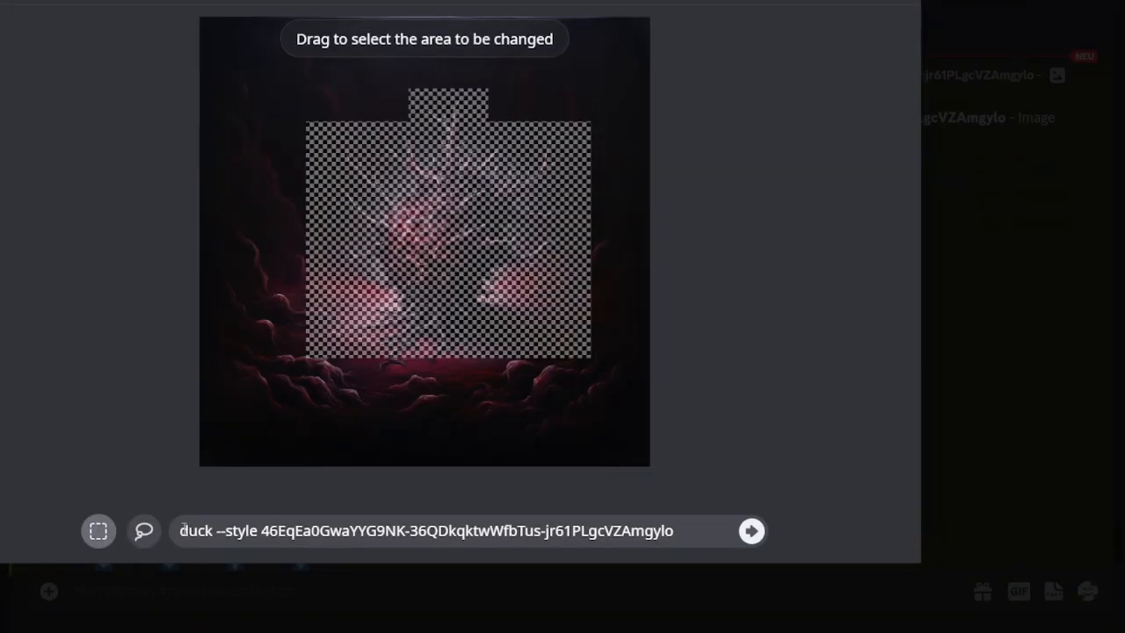
key("ctrl+v")
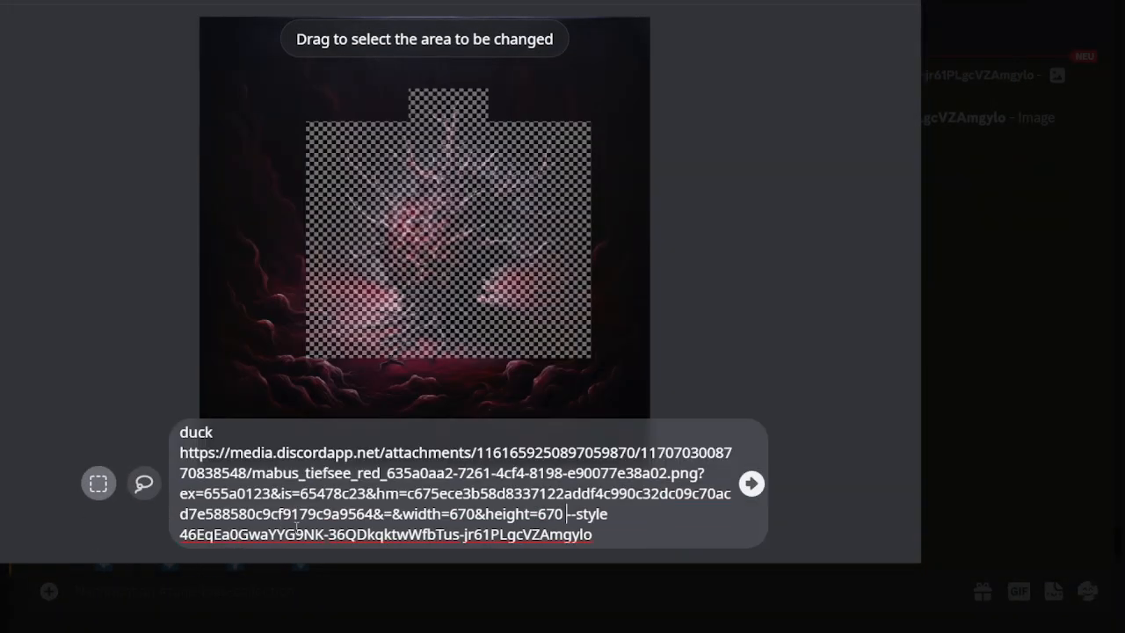
left_click(763, 486)
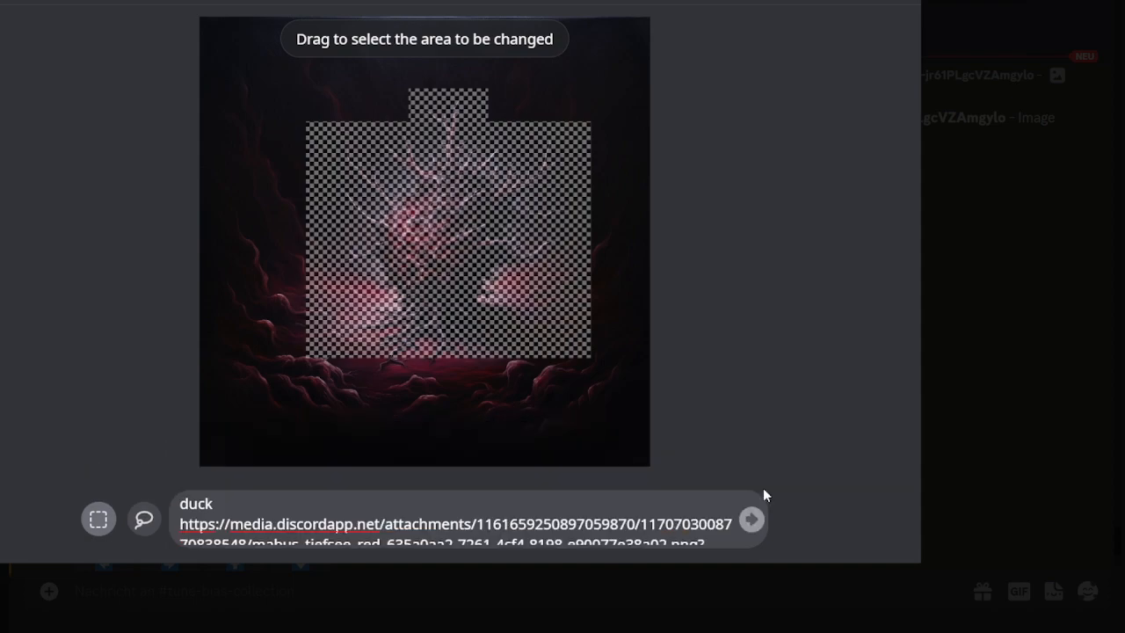
left_click(754, 521)
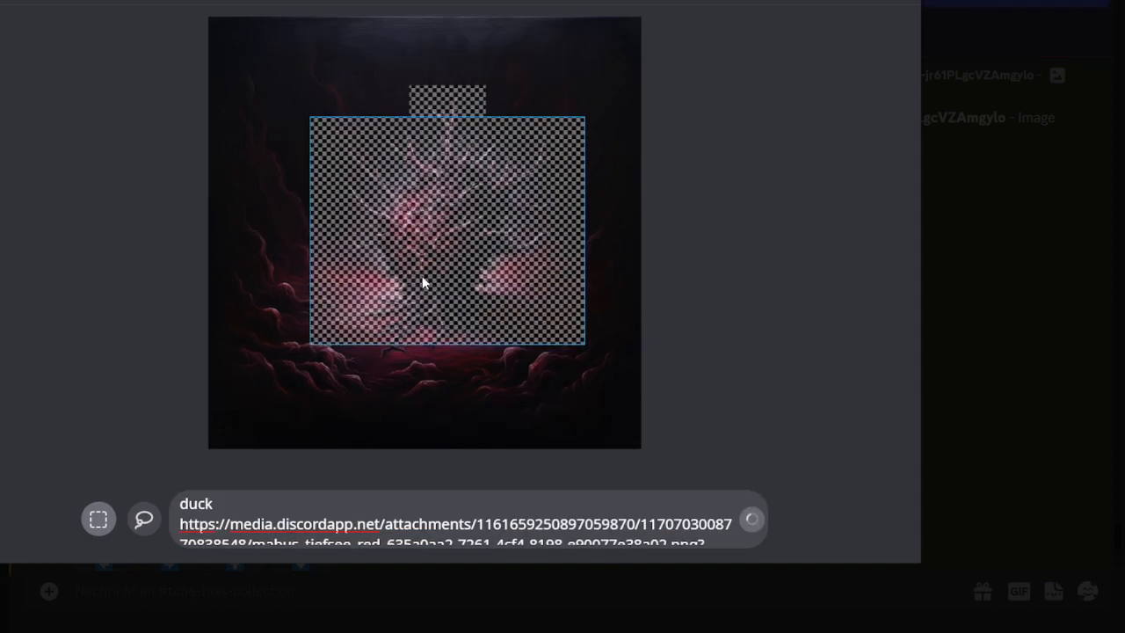
Step: Examine the duck region variation grids, viewing one enlarged and comparing the duck heads with the surrounding scene
scroll(207, 266, "down", 7)
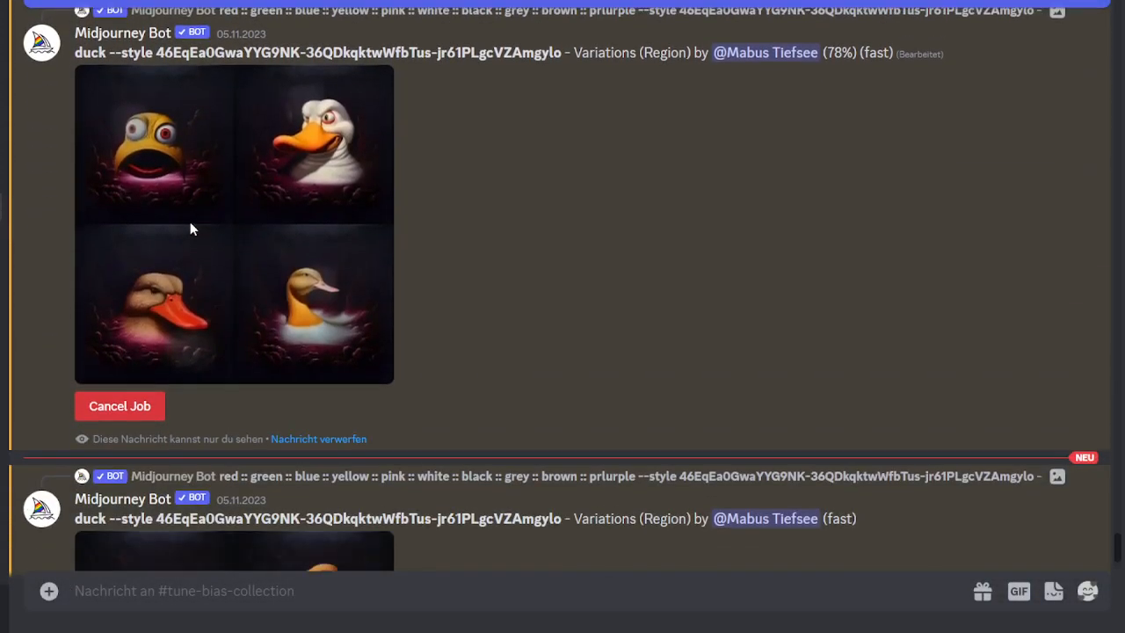
left_click(218, 301)
left_click(87, 284)
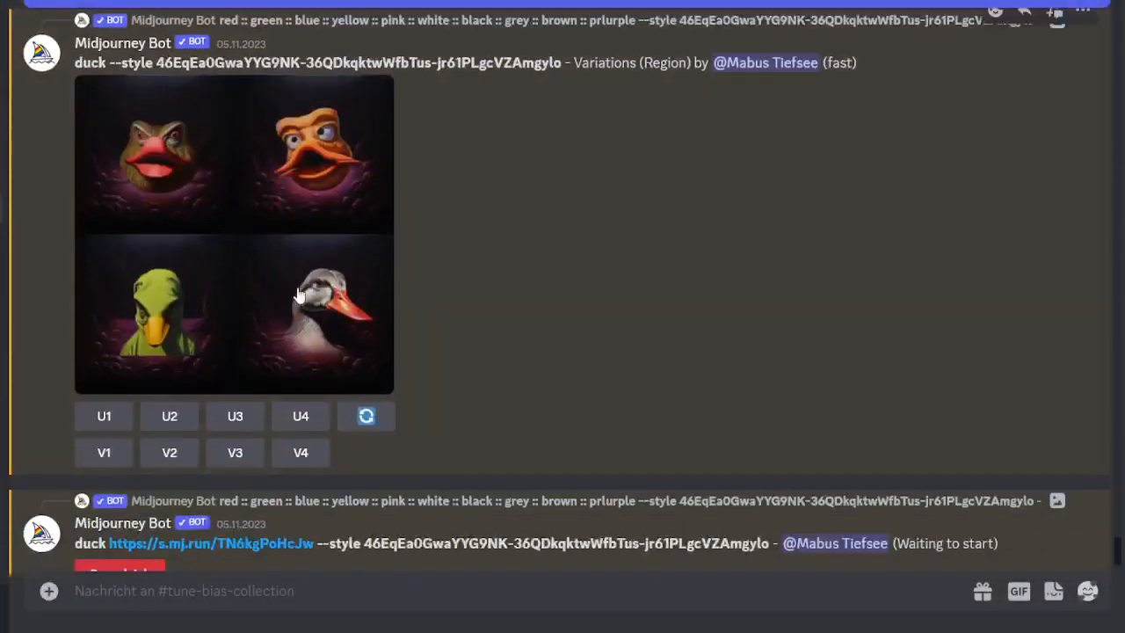
left_click(163, 254)
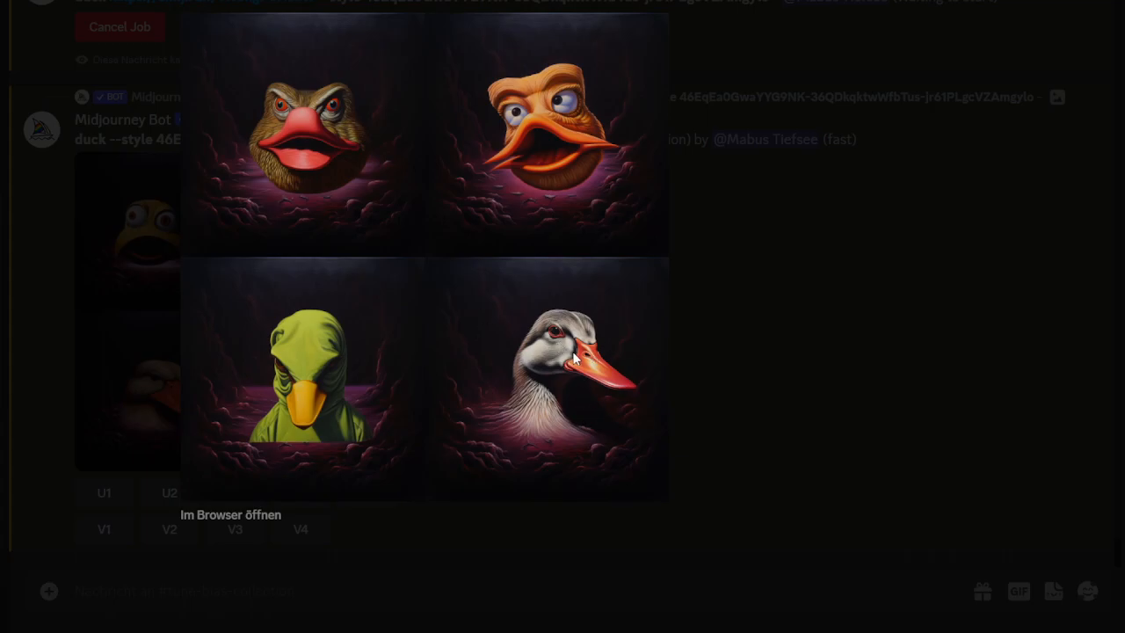
left_click(719, 351)
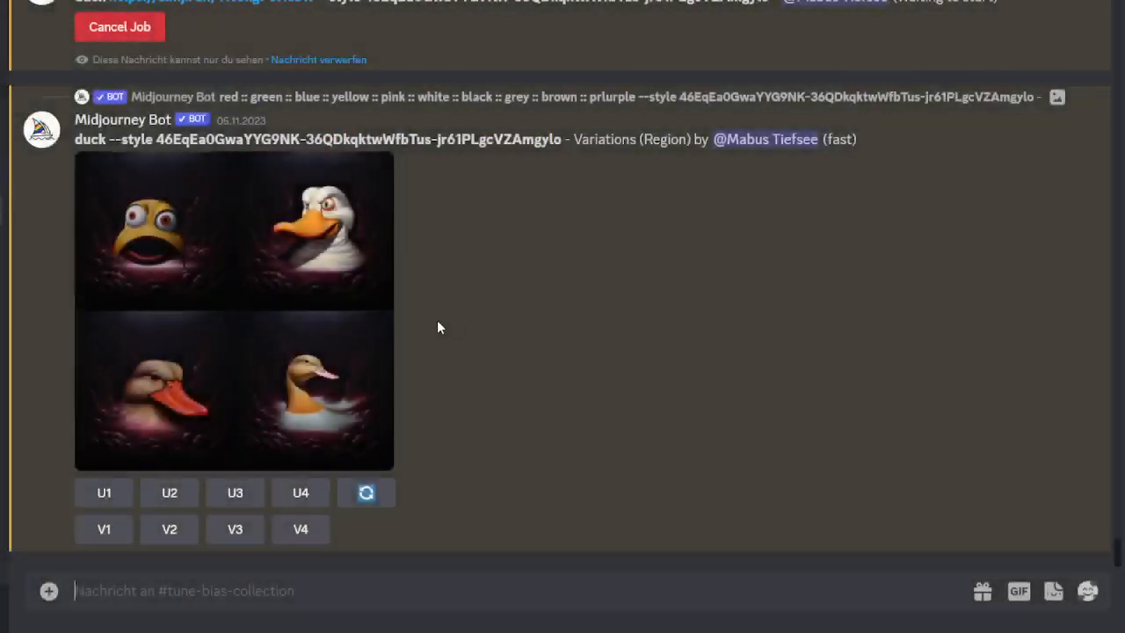
scroll(220, 307, "up", 3)
scroll(220, 303, "up", 1)
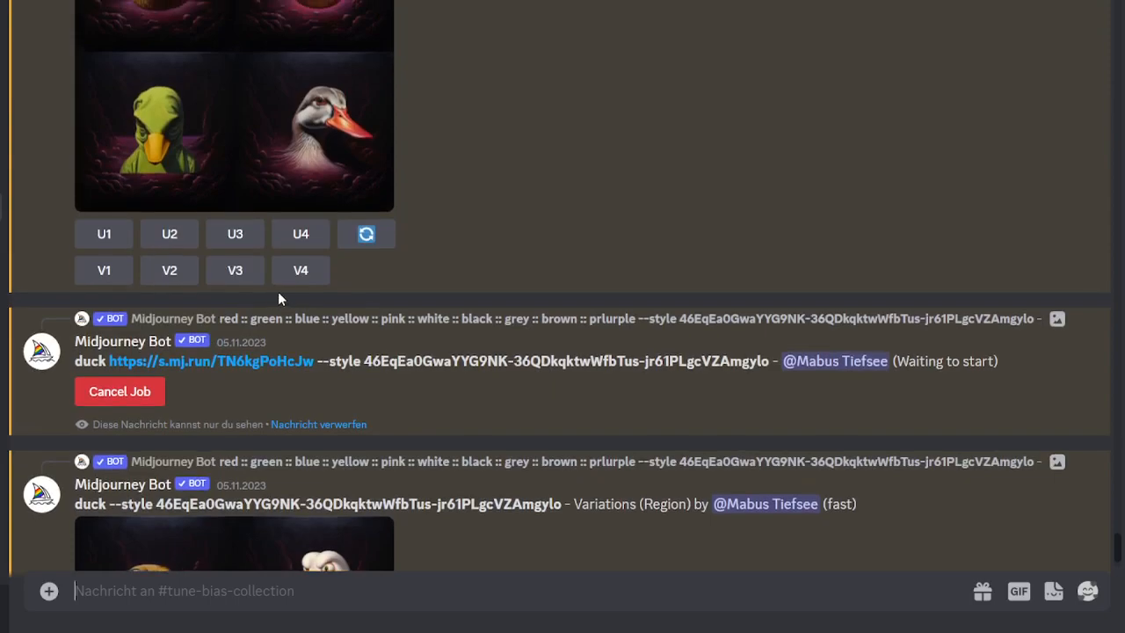
scroll(267, 292, "down", 4)
Step: Reopen the thorny plant's region variation, check the "duck" prompt with the image link, and submit it again
scroll(310, 296, "up", 5)
scroll(334, 218, "up", 4)
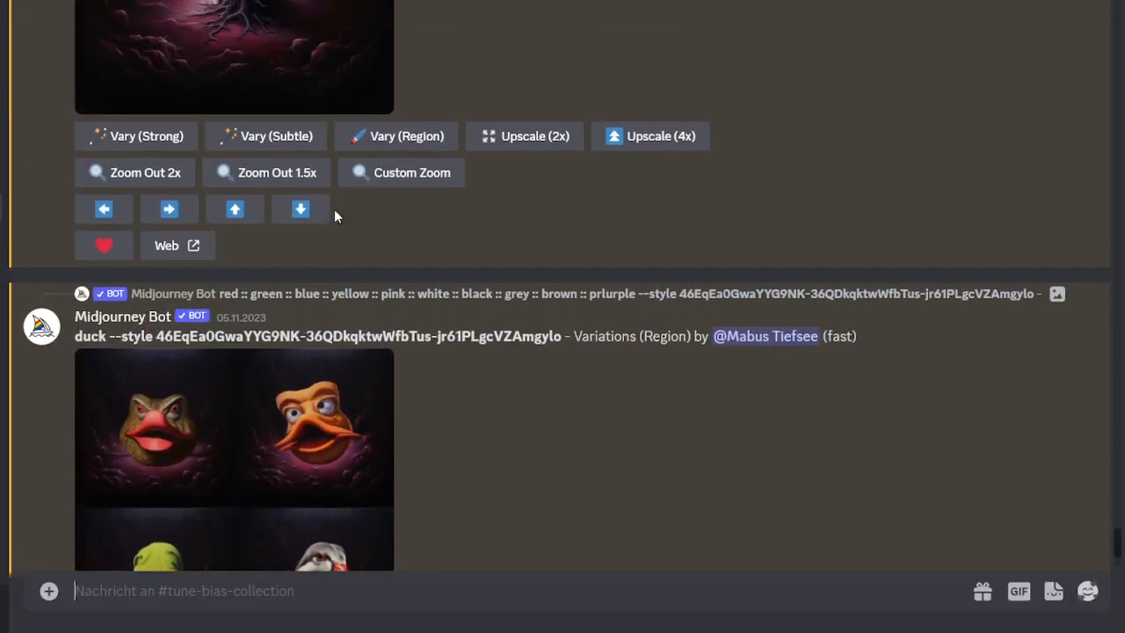
left_click(372, 138)
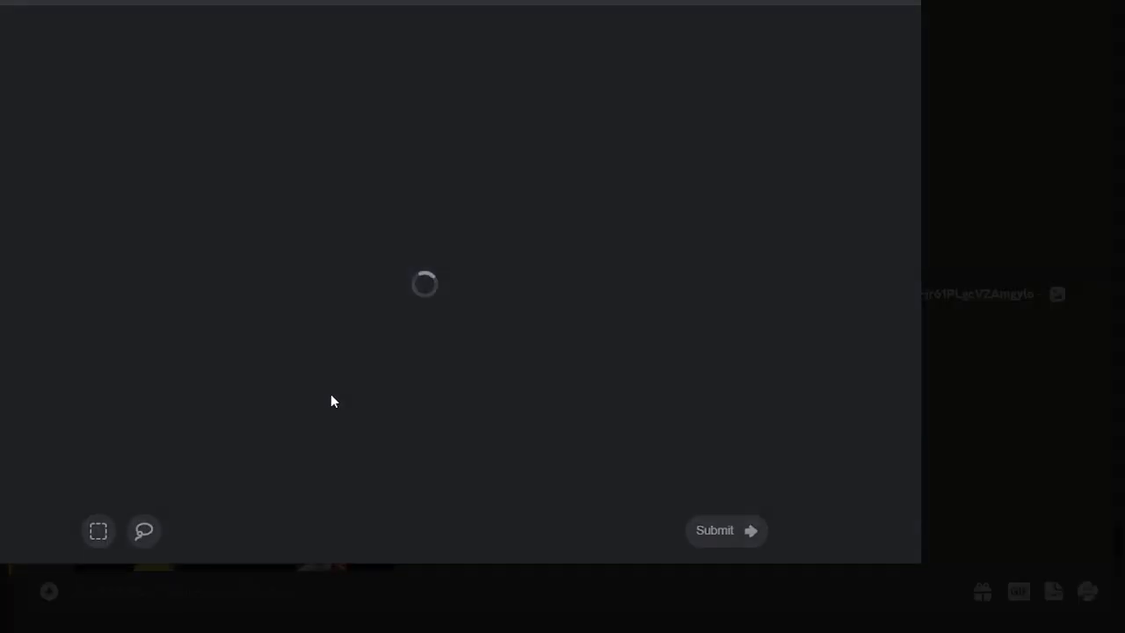
scroll(309, 507, "down", 1)
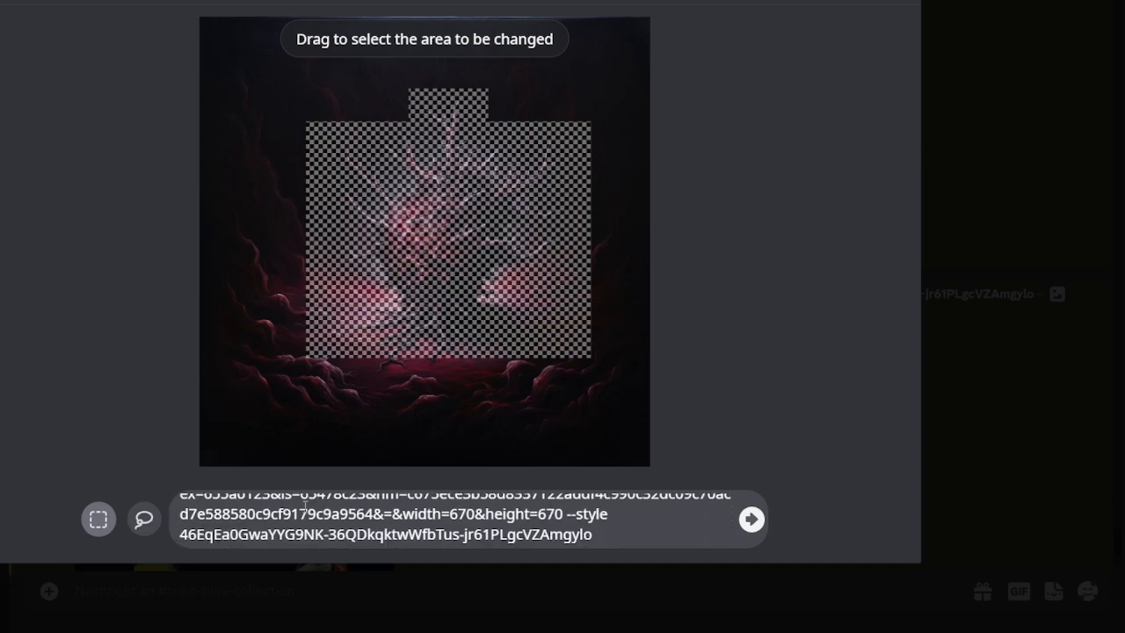
scroll(288, 511, "up", 2)
left_click(216, 496)
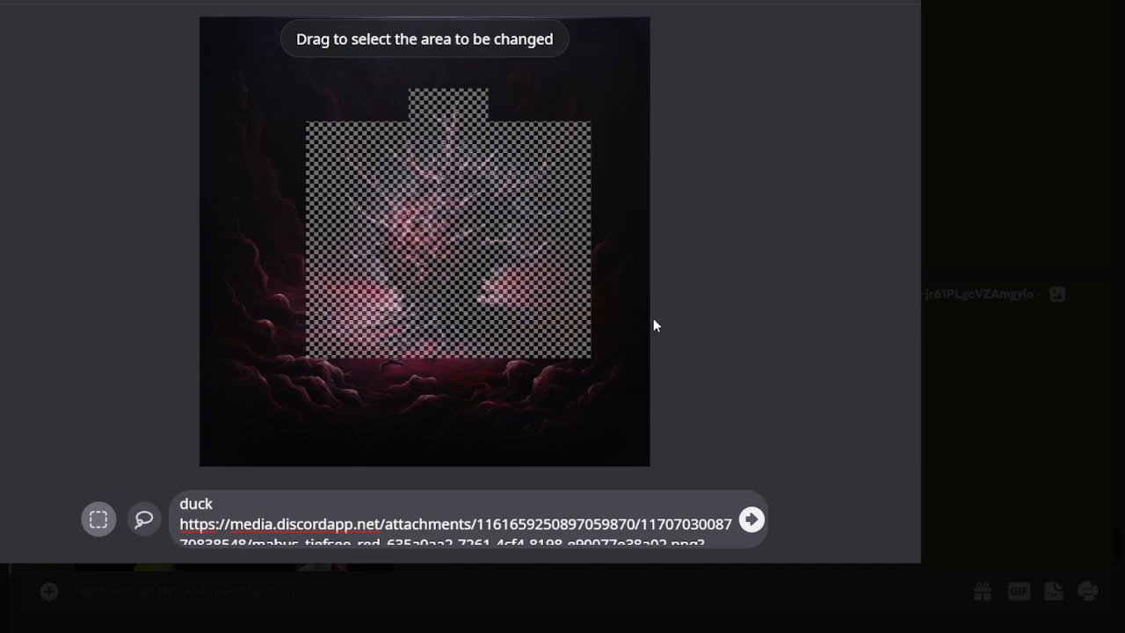
left_click(751, 519)
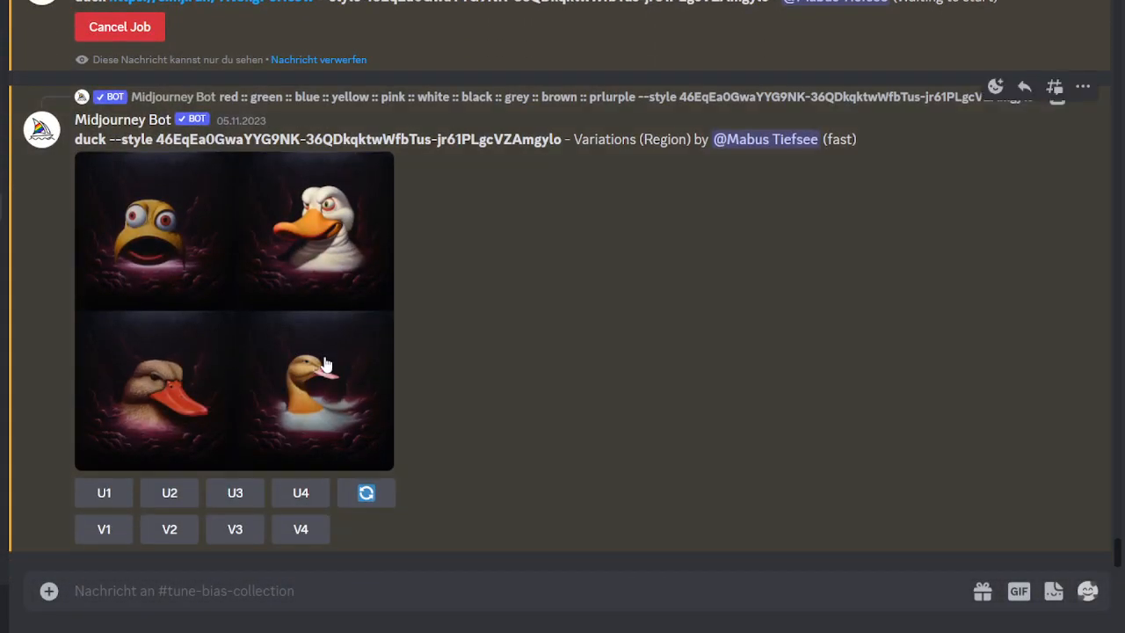
Step: Examine the rendering duck grid that uses the image link, enlarging it at successive progress stages
scroll(286, 361, "up", 2)
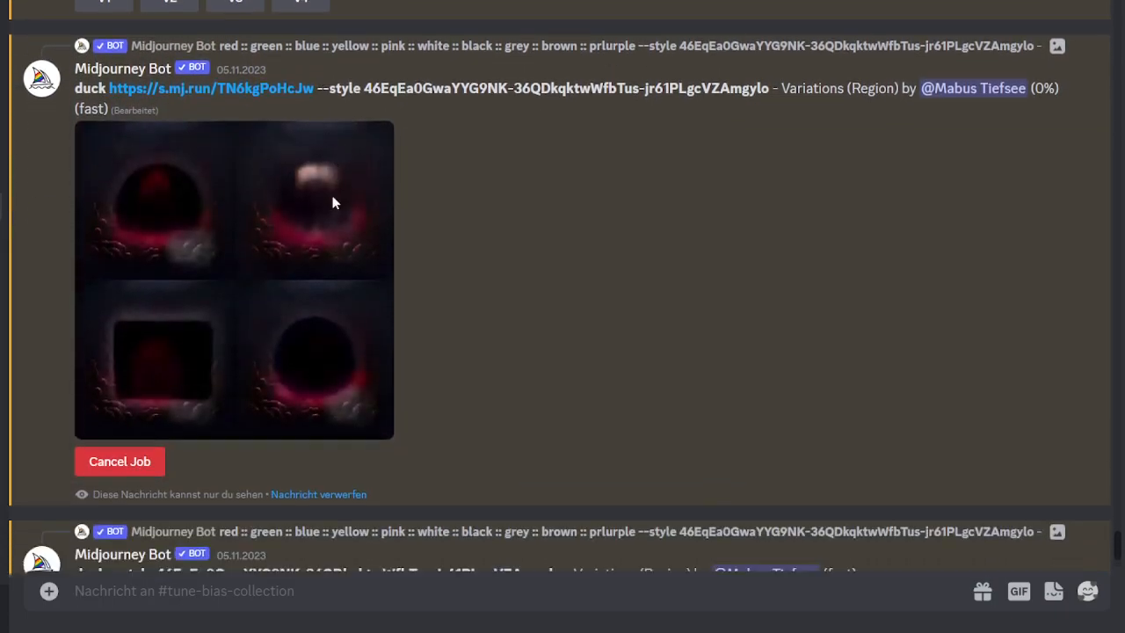
scroll(325, 263, "up", 5)
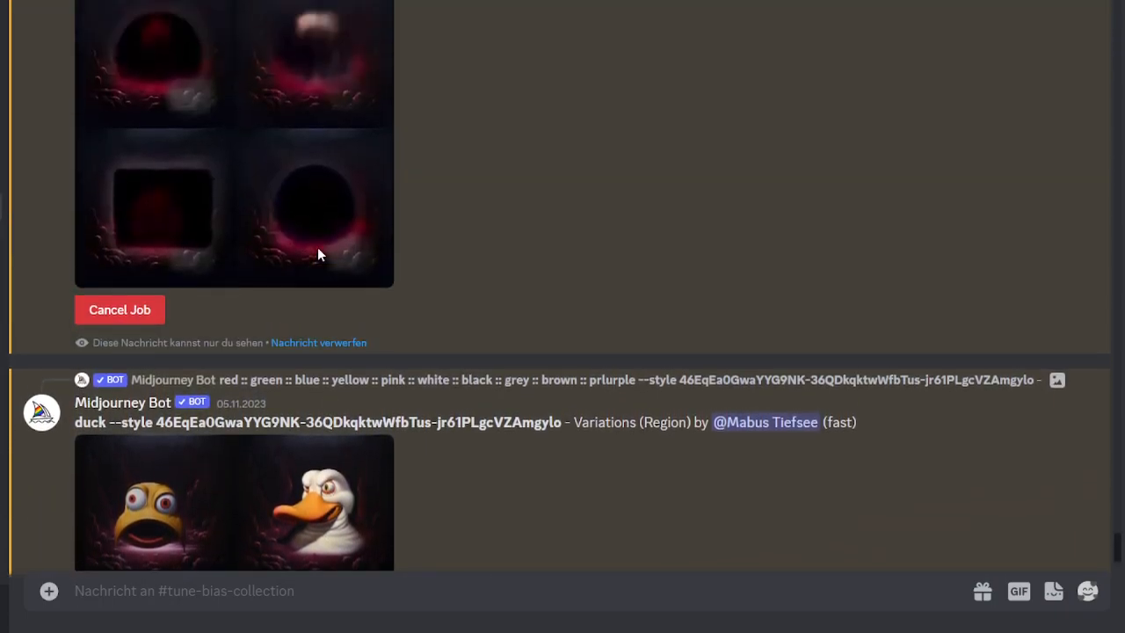
scroll(264, 246, "up", 1)
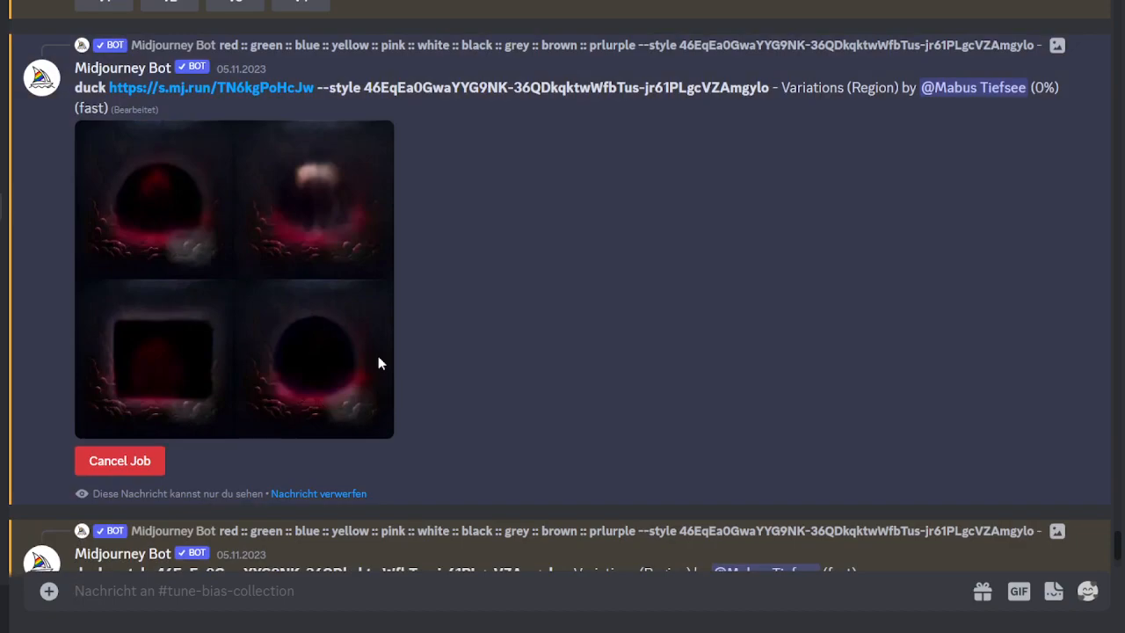
left_click(251, 219)
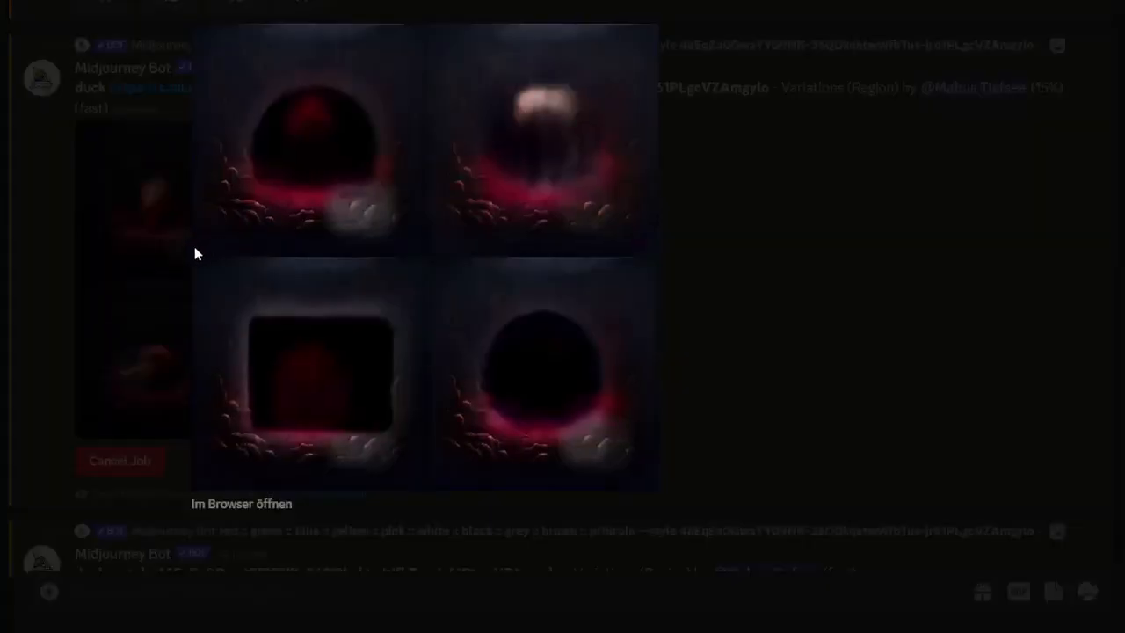
left_click(115, 254)
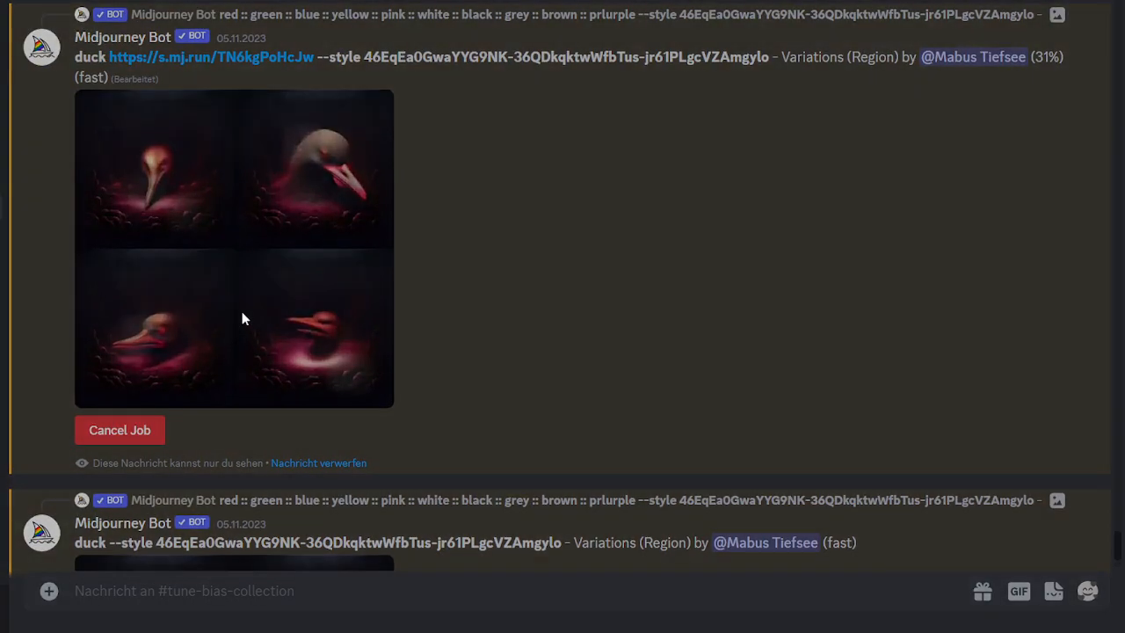
left_click(241, 318)
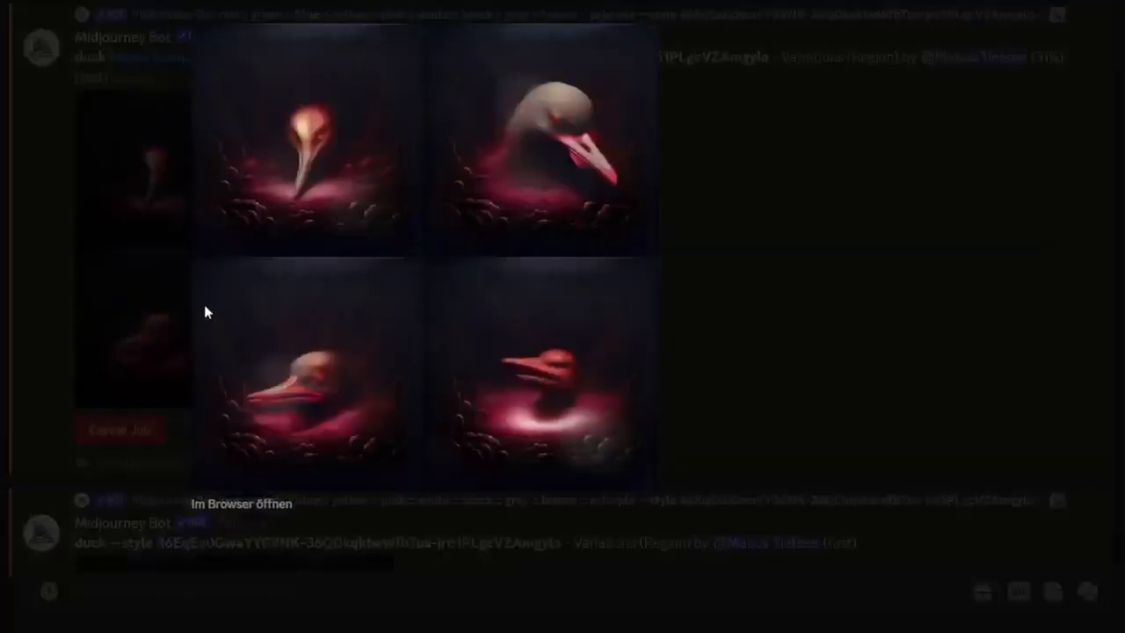
Step: Vary the thorny plant's masked region again with "swimming" added after "duck", keeping the image link and style code
left_click(154, 257)
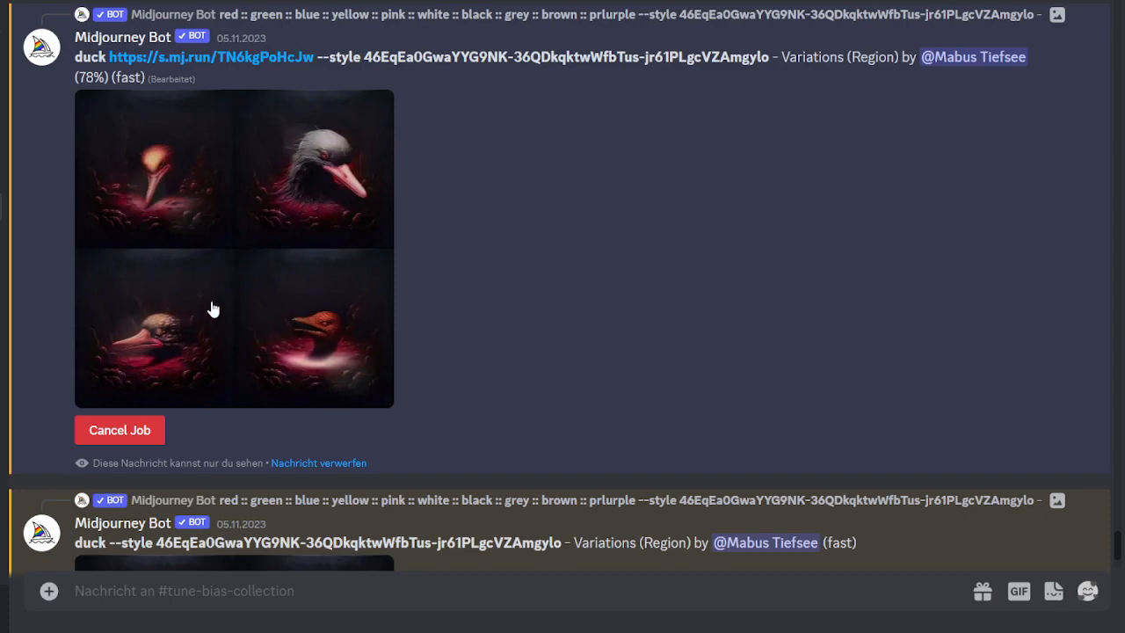
scroll(237, 280, "up", 2)
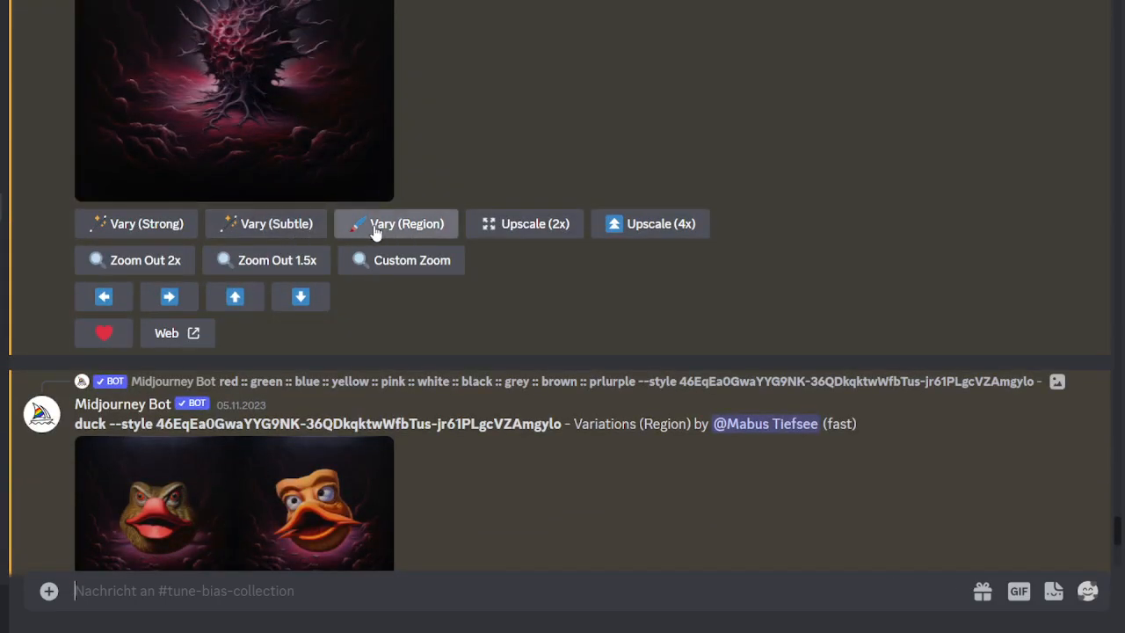
left_click(378, 230)
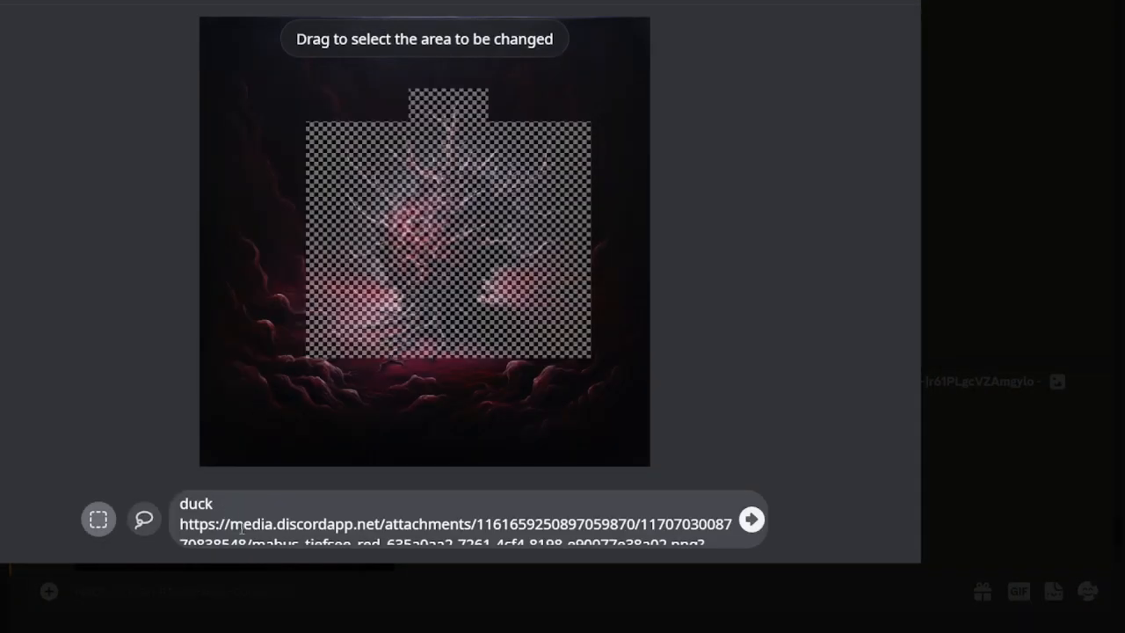
left_click(246, 514)
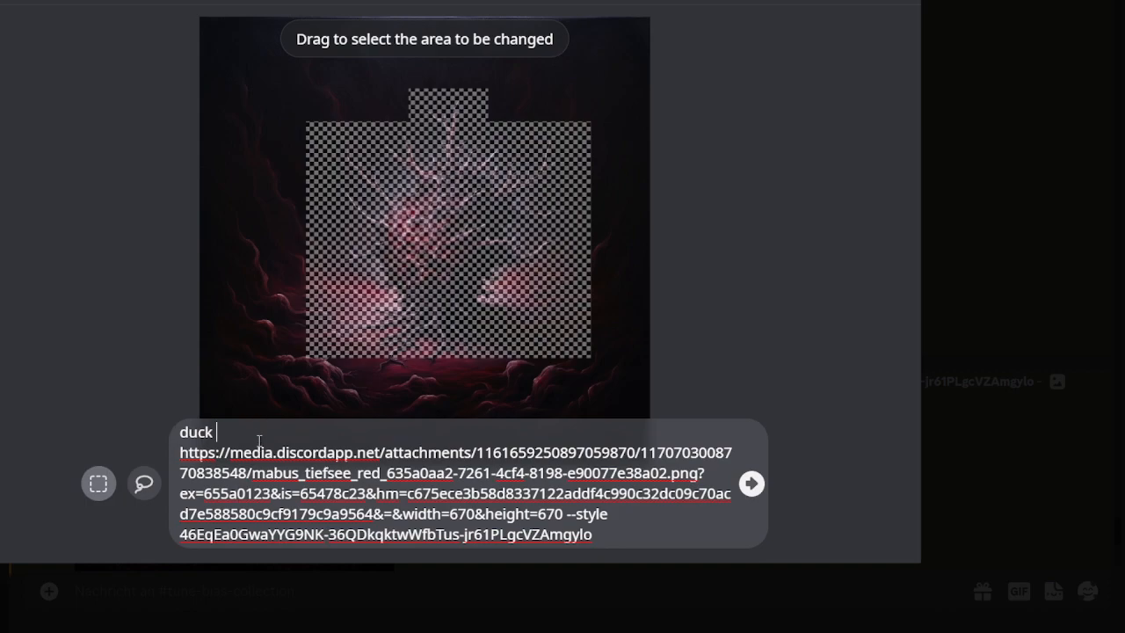
type("fu")
key("BackSpace")
key("BackSpace")
type("swimming")
left_click(756, 493)
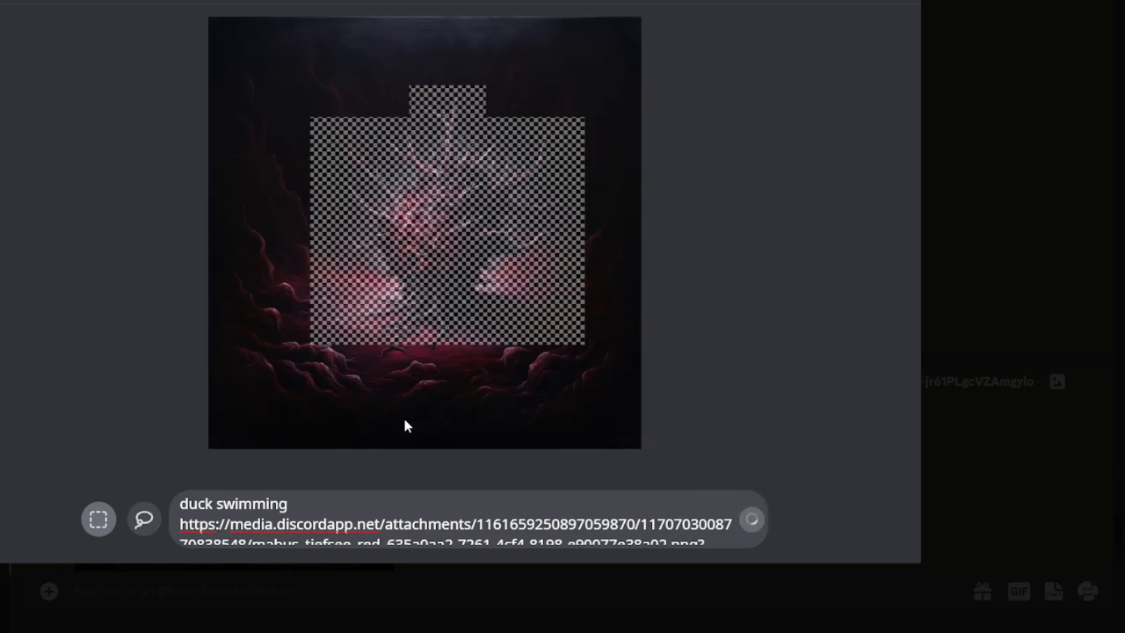
Step: Examine the "duck" grids made with the image link, enlarging the first and comparing it with the second
scroll(390, 431, "down", 8)
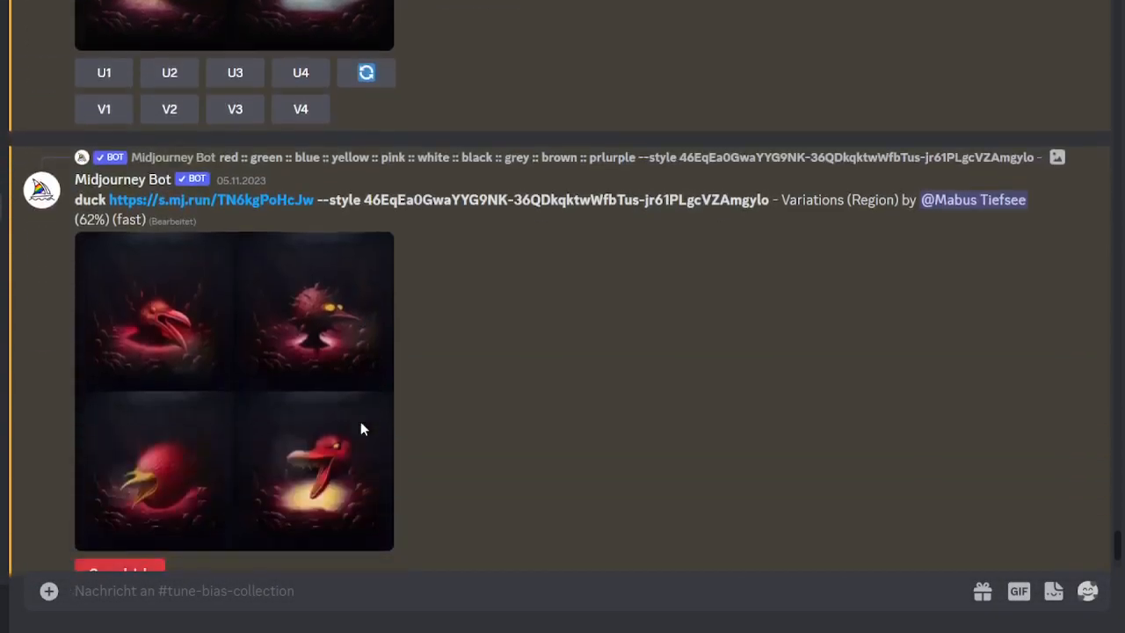
scroll(263, 264, "up", 3)
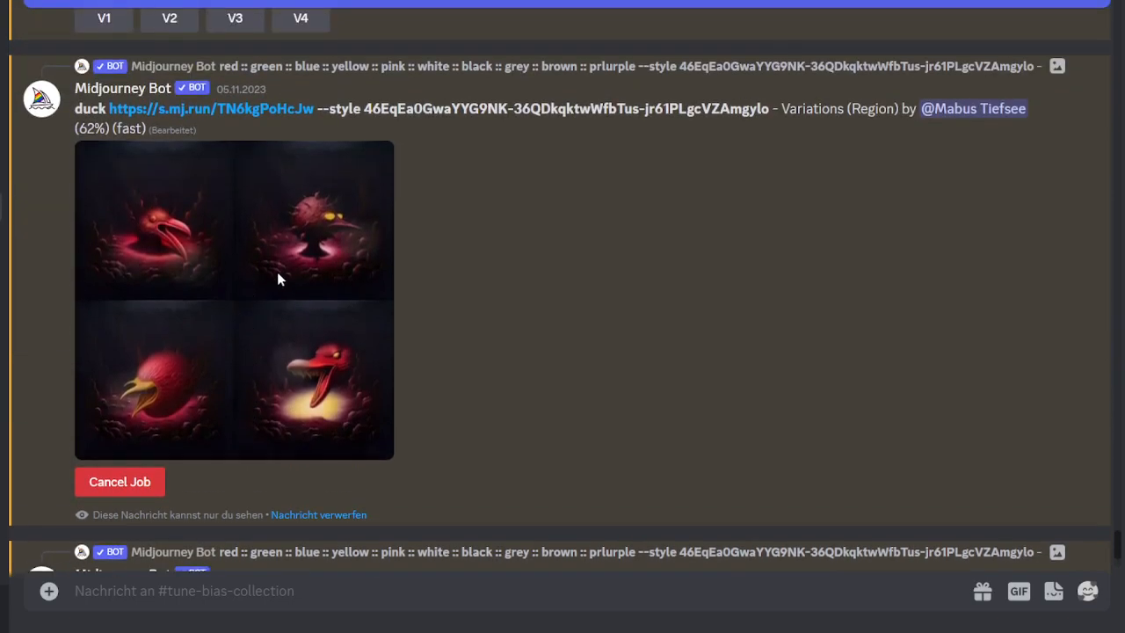
scroll(303, 362, "down", 5)
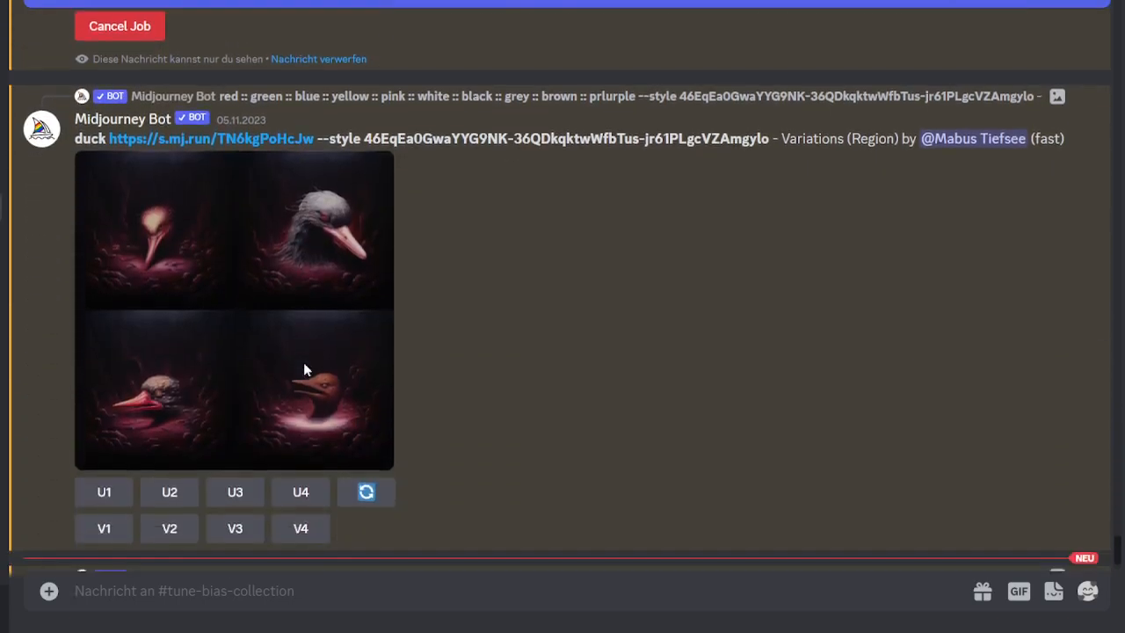
left_click(253, 373)
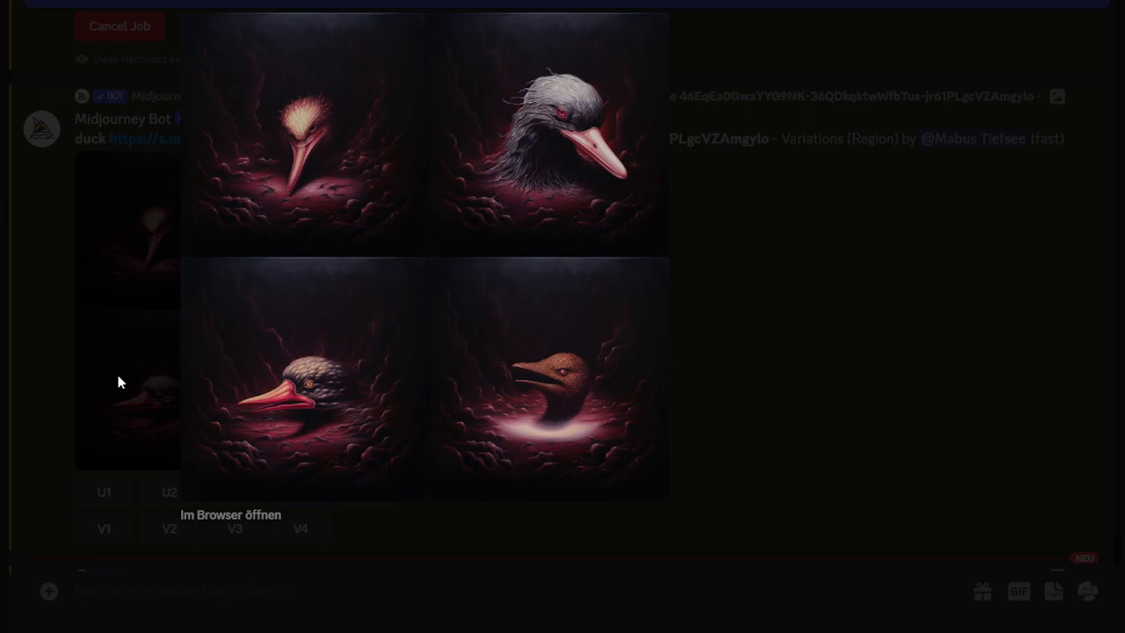
left_click(120, 382)
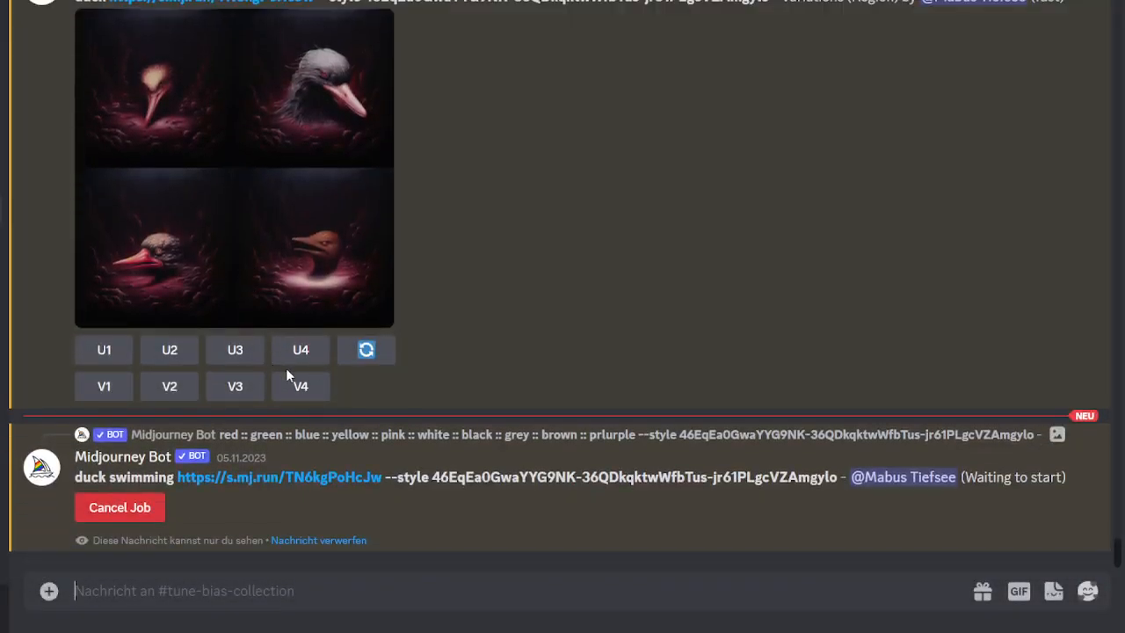
left_click(251, 233)
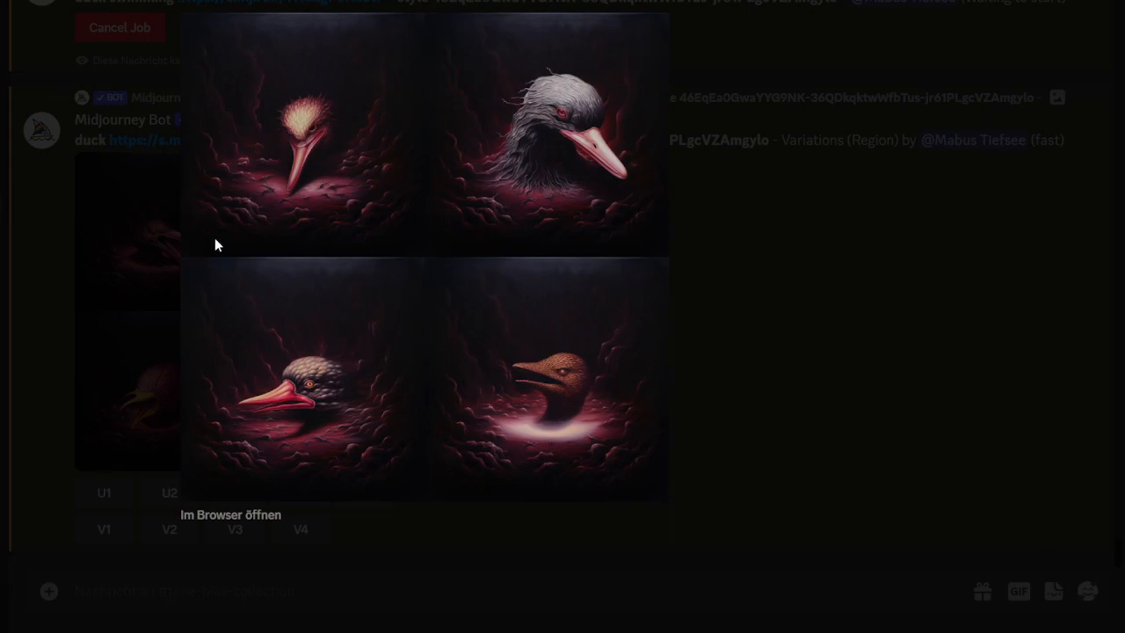
left_click(154, 224)
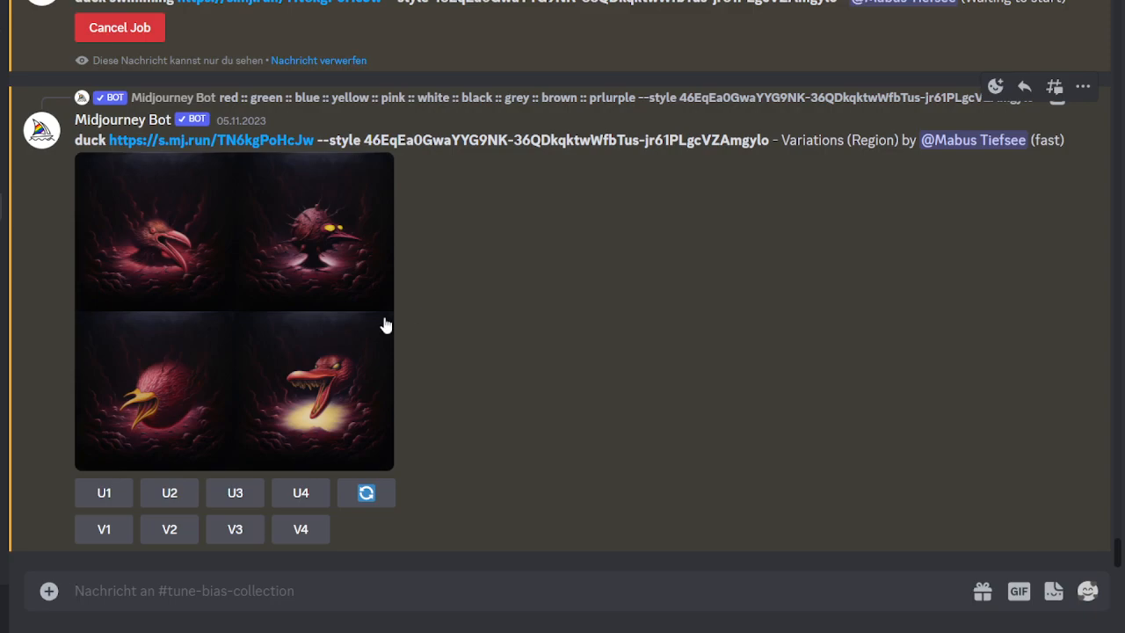
scroll(278, 296, "up", 5)
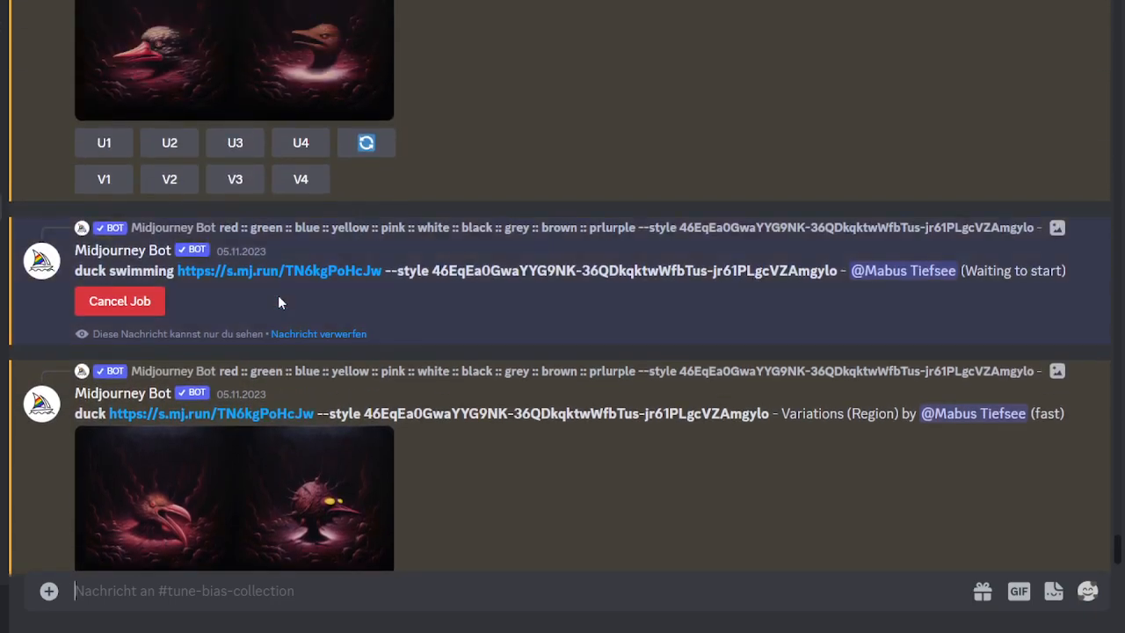
scroll(267, 302, "down", 5)
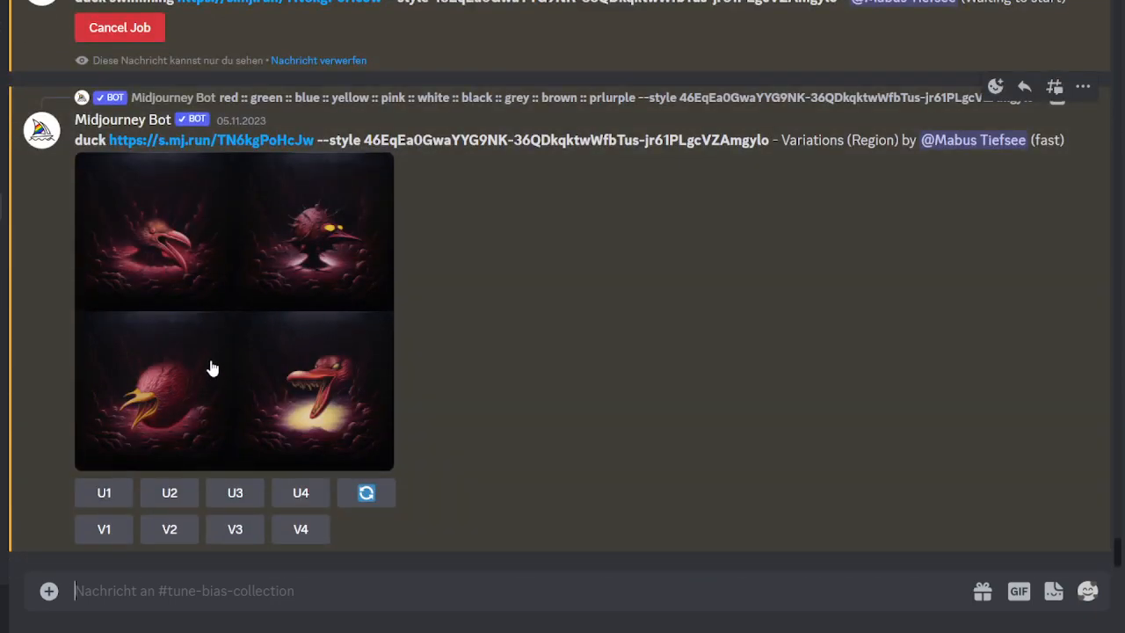
scroll(290, 290, "up", 5)
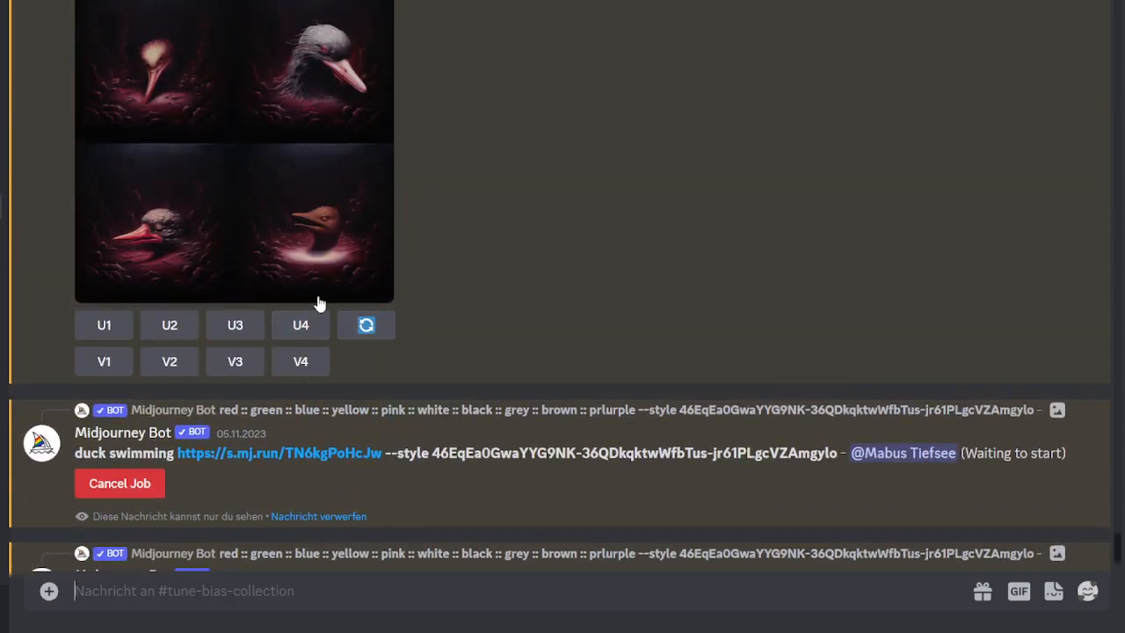
Step: Upscale the fourth image of the first image-link duck grid and put its link into the message, cut off after .png
left_click(305, 337)
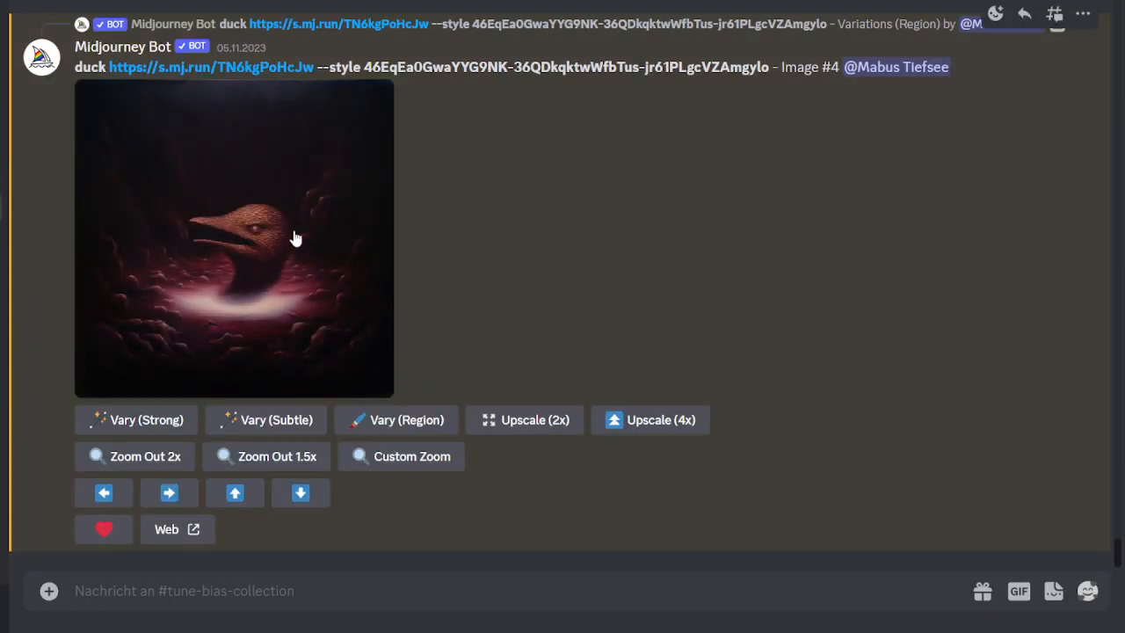
left_click(285, 211)
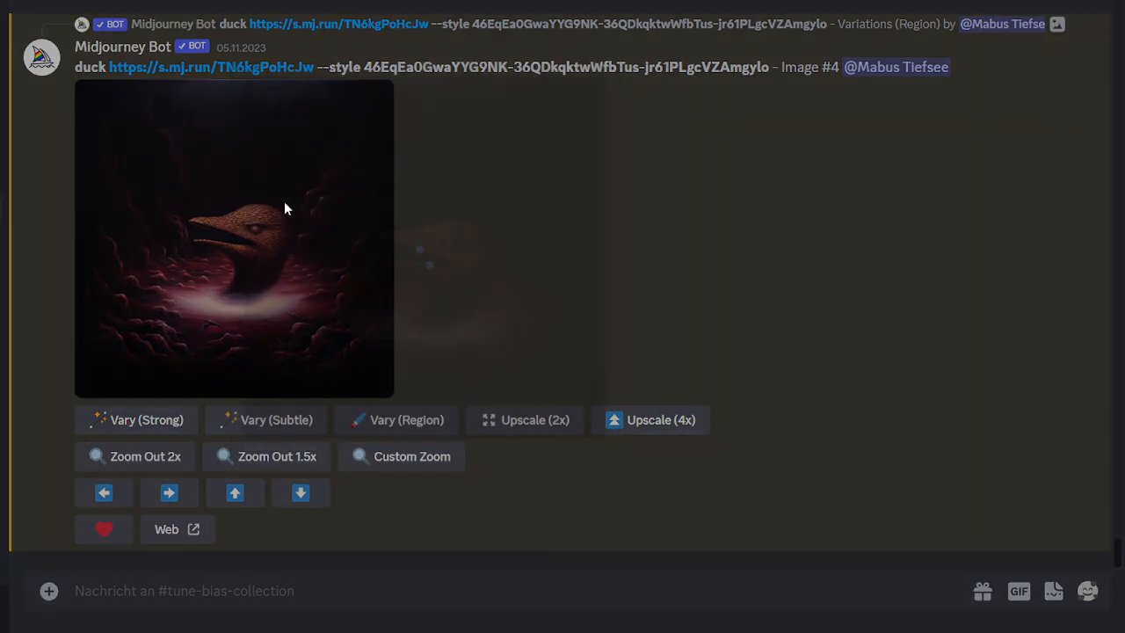
right_click(329, 233)
left_click(367, 318)
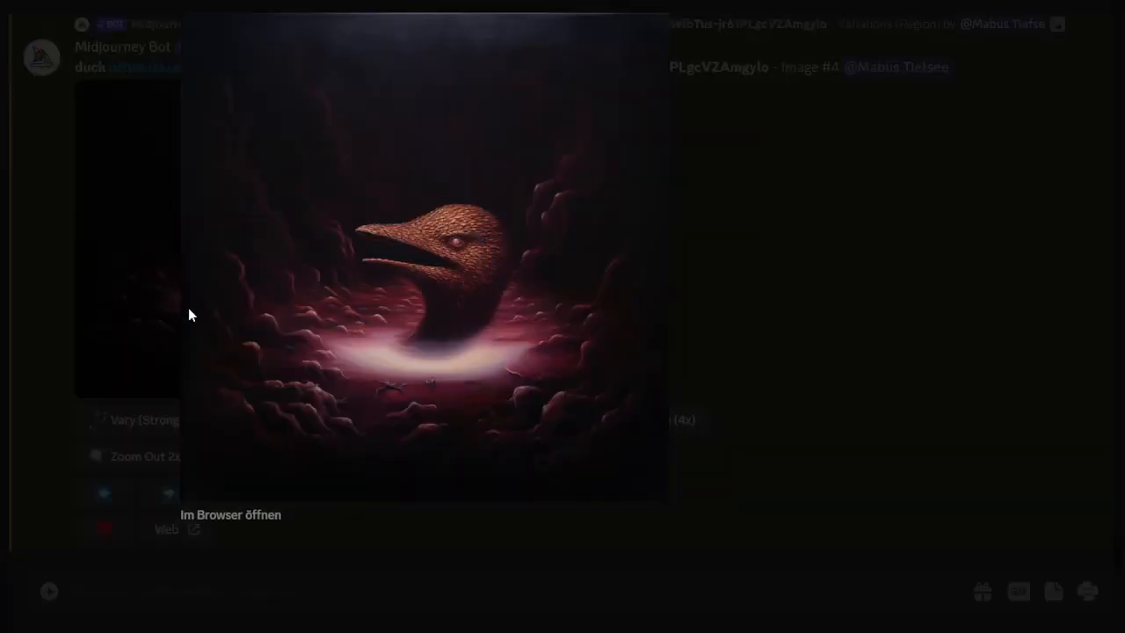
left_click(105, 285)
left_click(269, 603)
key("ctrl+v")
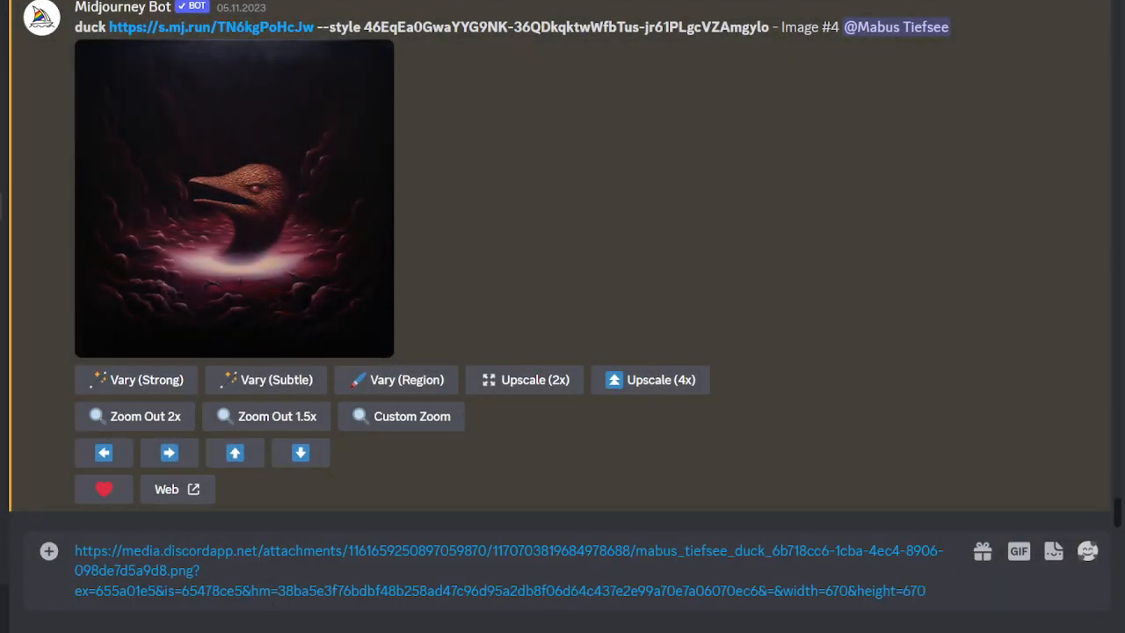
left_click_drag(928, 596, 201, 571)
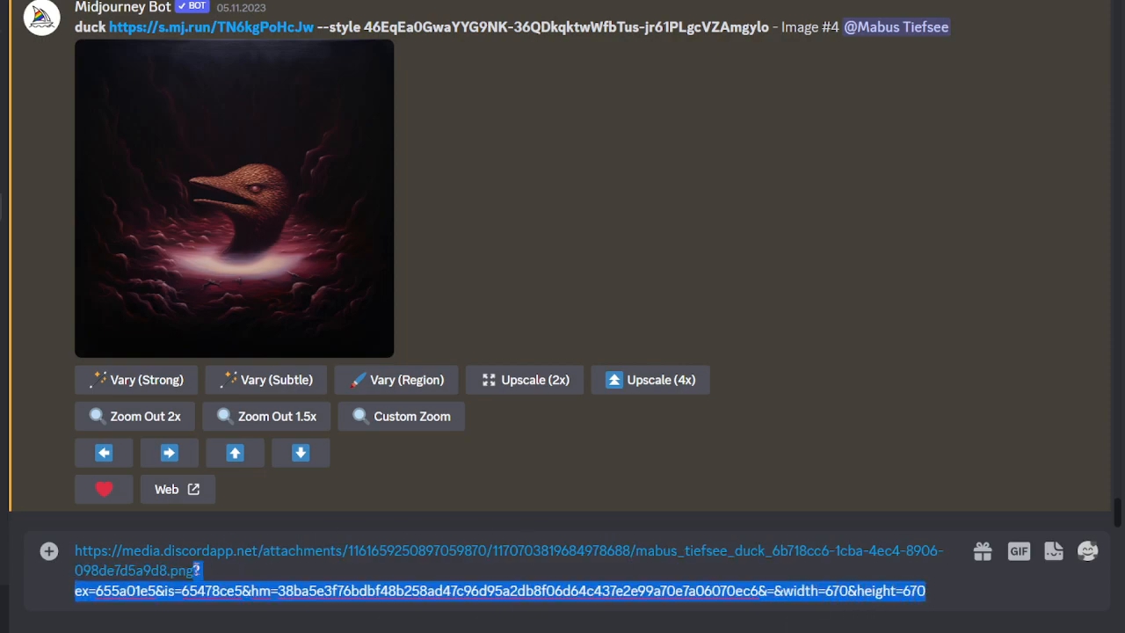
key("BackSpace")
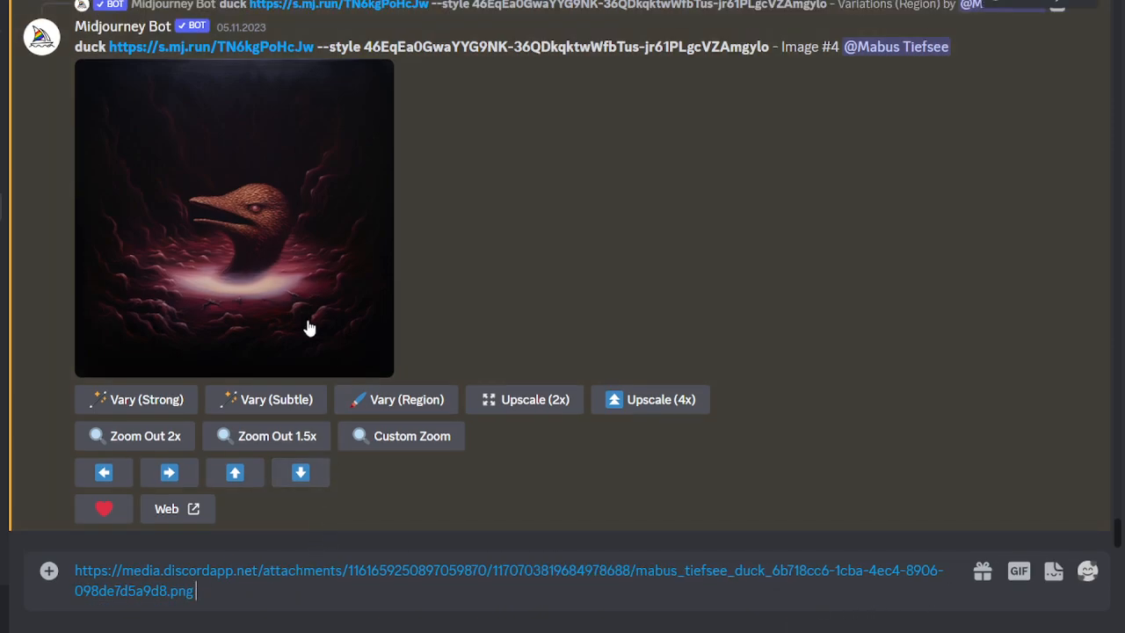
Step: Examine the rendering "duck swimming" grid enlarged, checking how the ducks fit into the surrounding scene
scroll(309, 327, "up", 5)
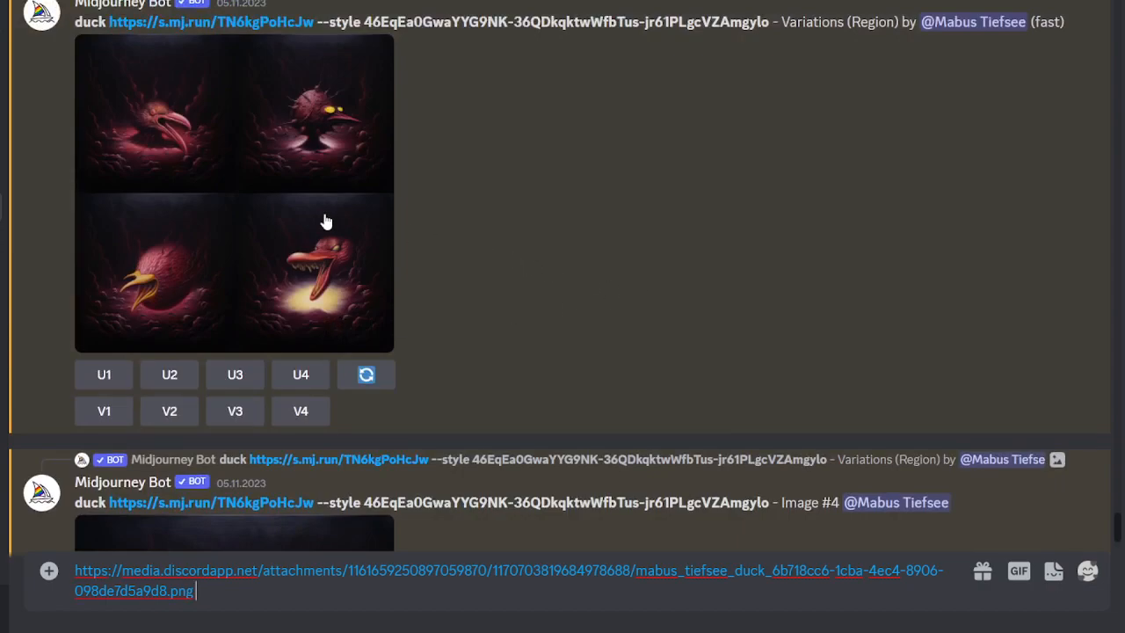
scroll(324, 218, "down", 5)
scroll(323, 224, "up", 5)
scroll(517, 241, "down", 5)
scroll(493, 253, "up", 5)
scroll(363, 252, "up", 5)
scroll(364, 249, "down", 1)
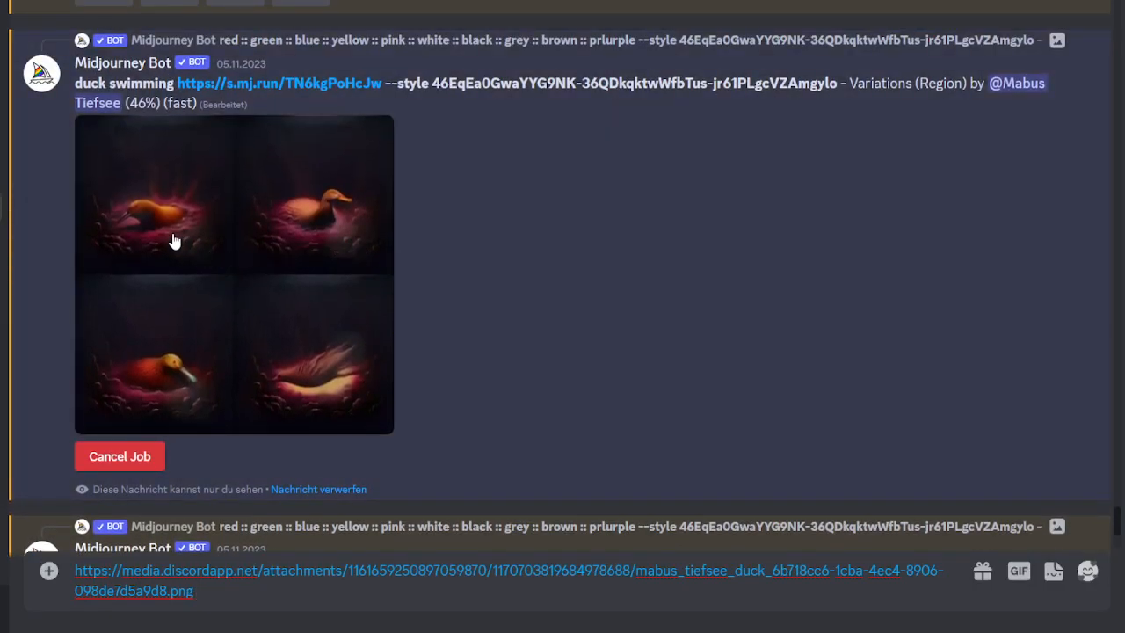
left_click(304, 205)
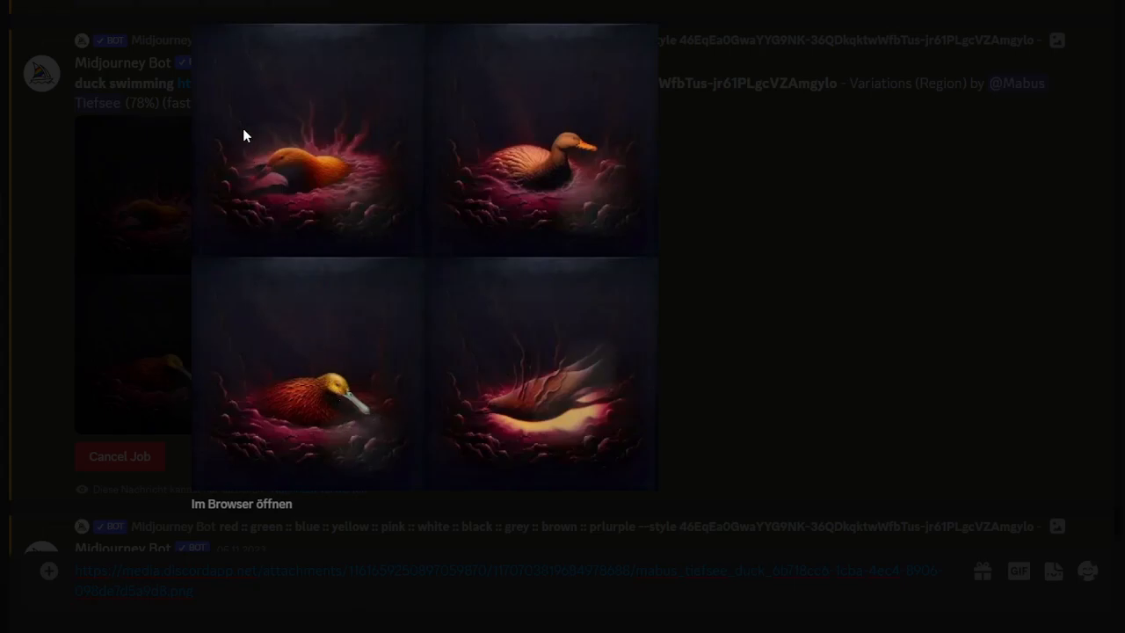
left_click(146, 298)
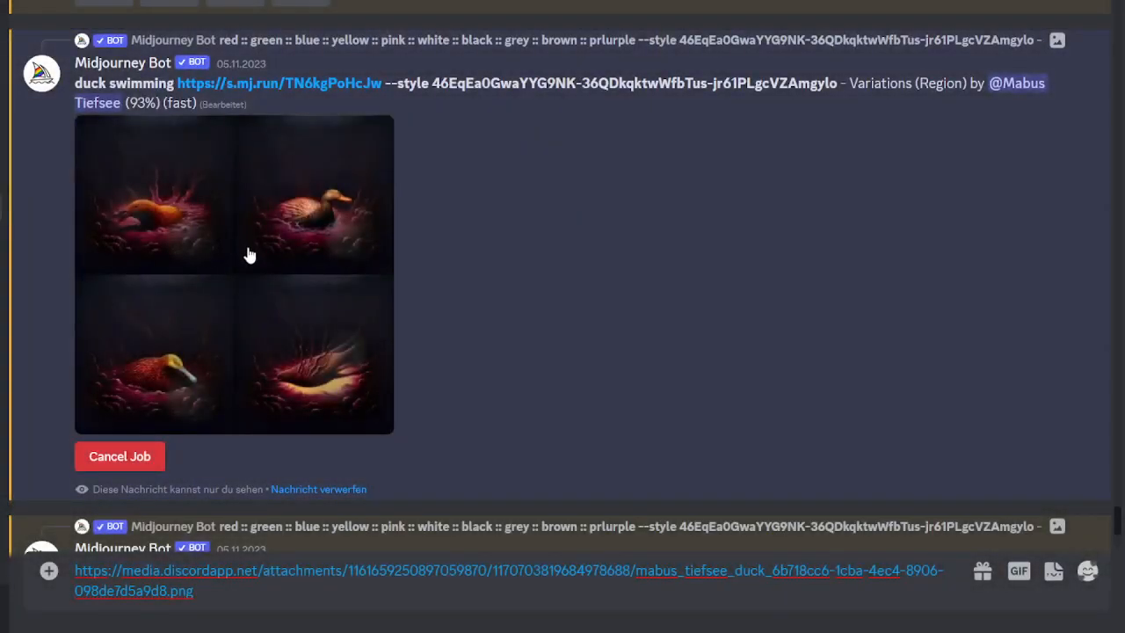
Step: Upscale the second image of the finished "duck swimming" grid
scroll(251, 252, "down", 10)
scroll(264, 299, "up", 10)
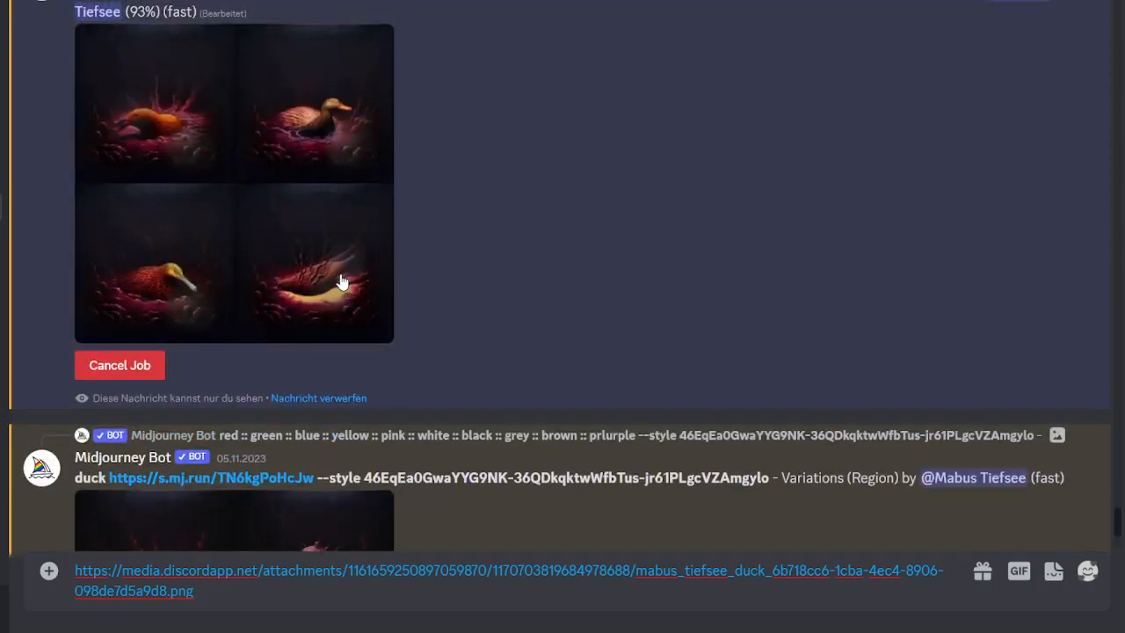
scroll(355, 280, "down", 10)
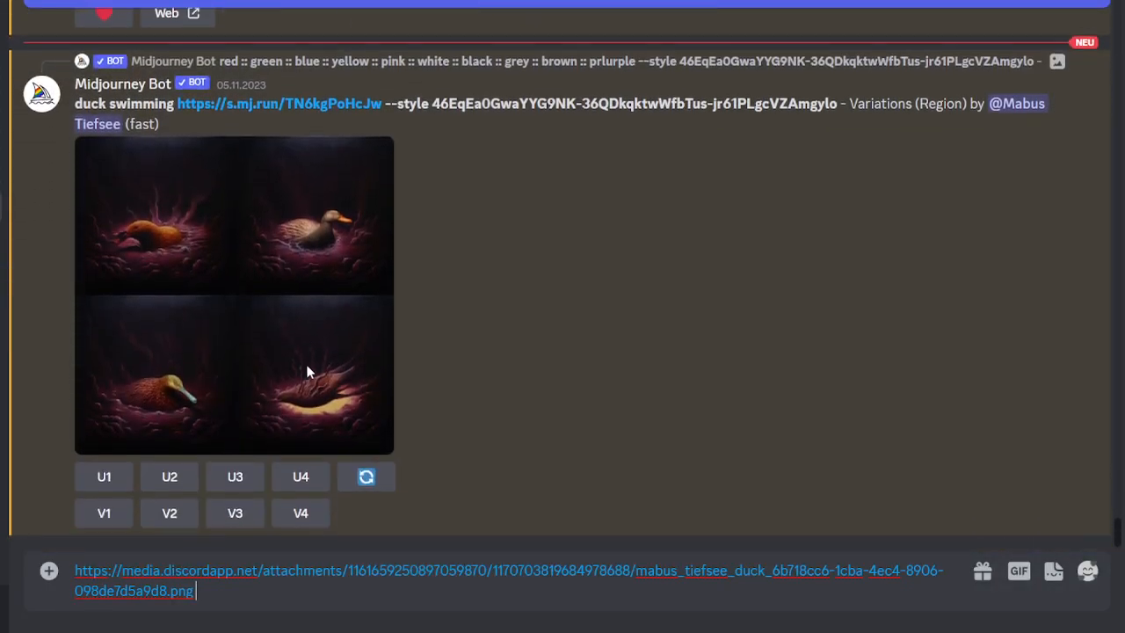
left_click(162, 475)
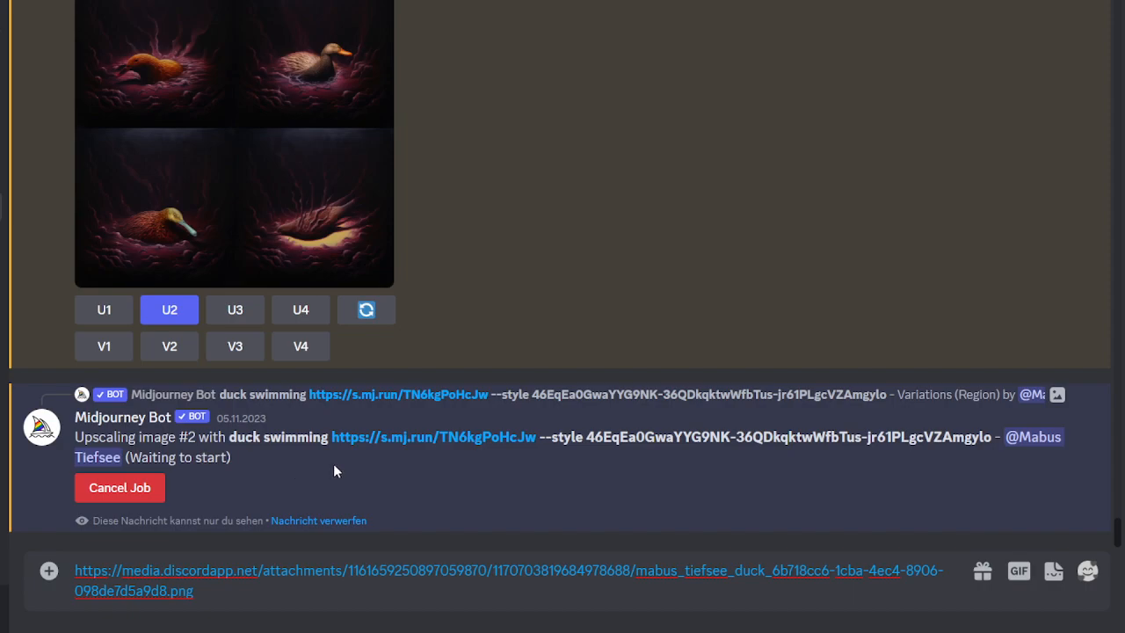
left_click(377, 262)
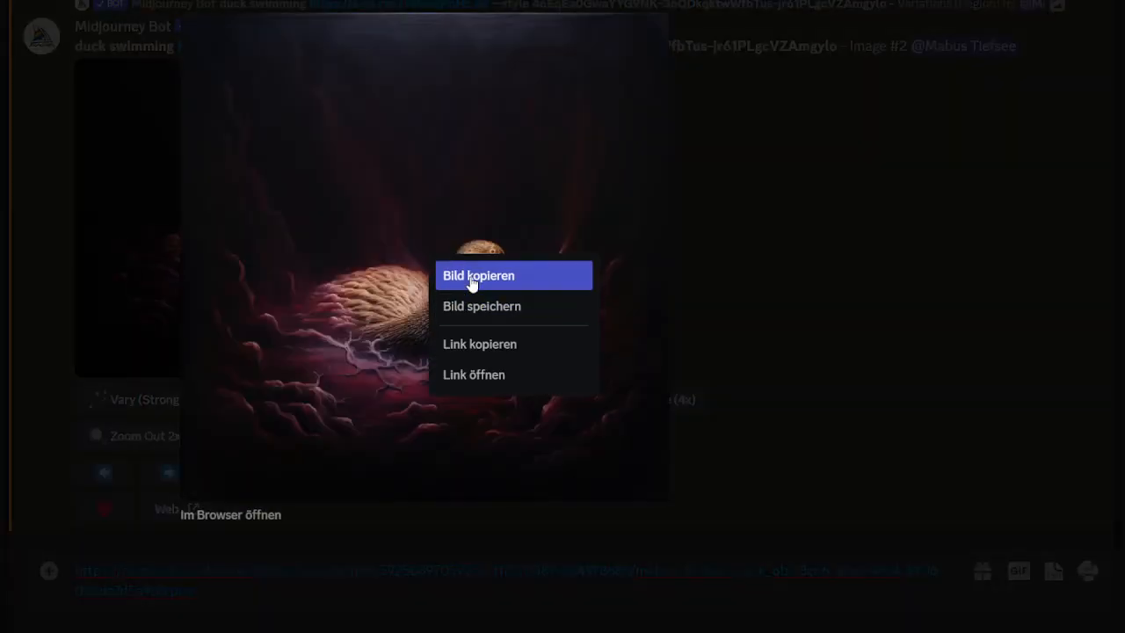
left_click(444, 275)
left_click(129, 337)
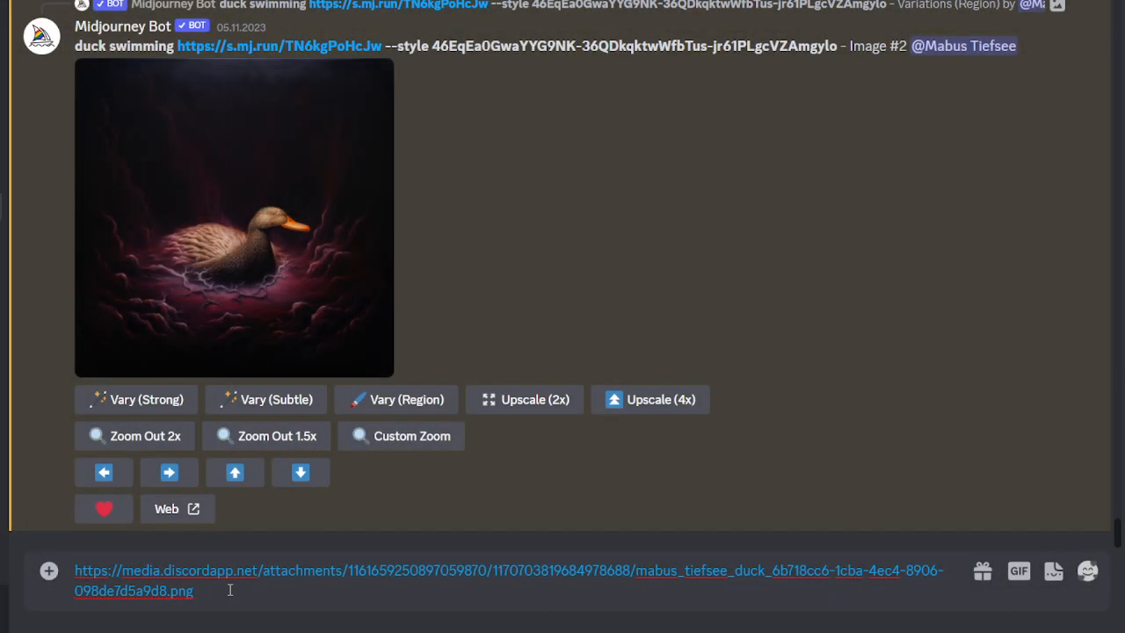
key("ctrl+v")
left_click(235, 357)
Step: Append the upscaled swimming duck's image link to the message after the first link, cut off after .png
left_click(297, 211)
right_click(404, 209)
left_click(466, 293)
left_click(178, 244)
key("ctrl+v")
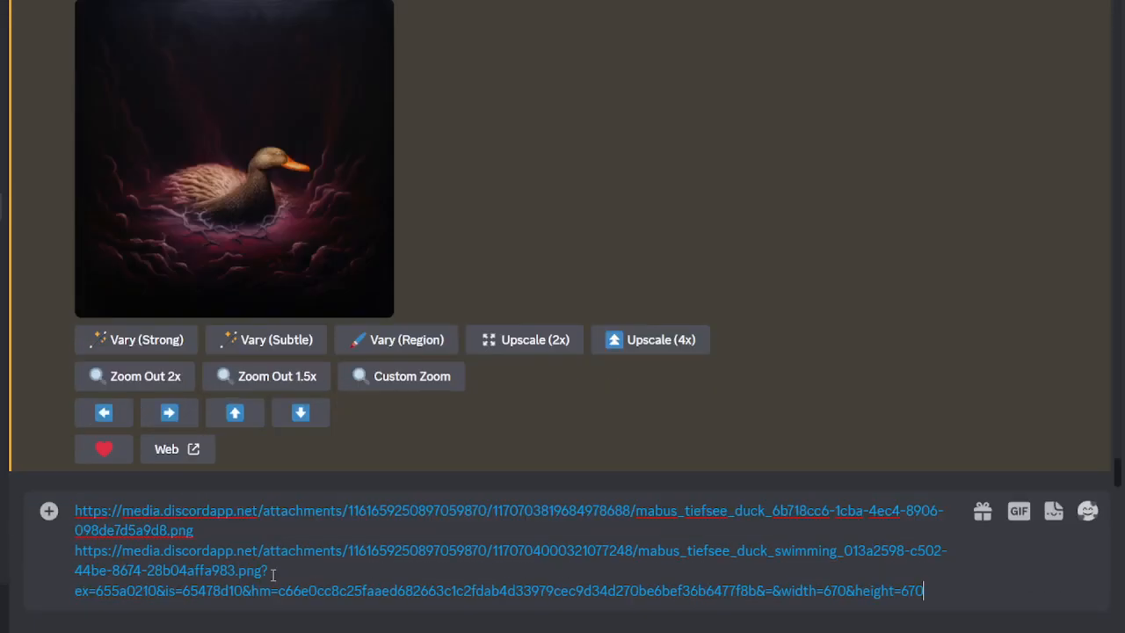
left_click_drag(264, 570, 924, 590)
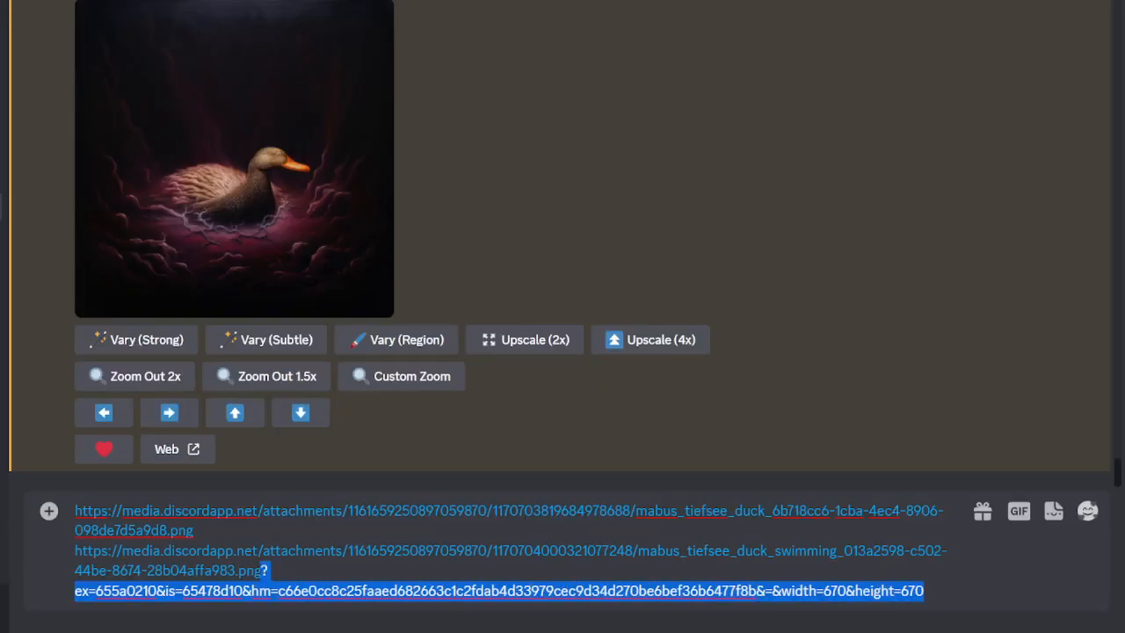
key("BackSpace")
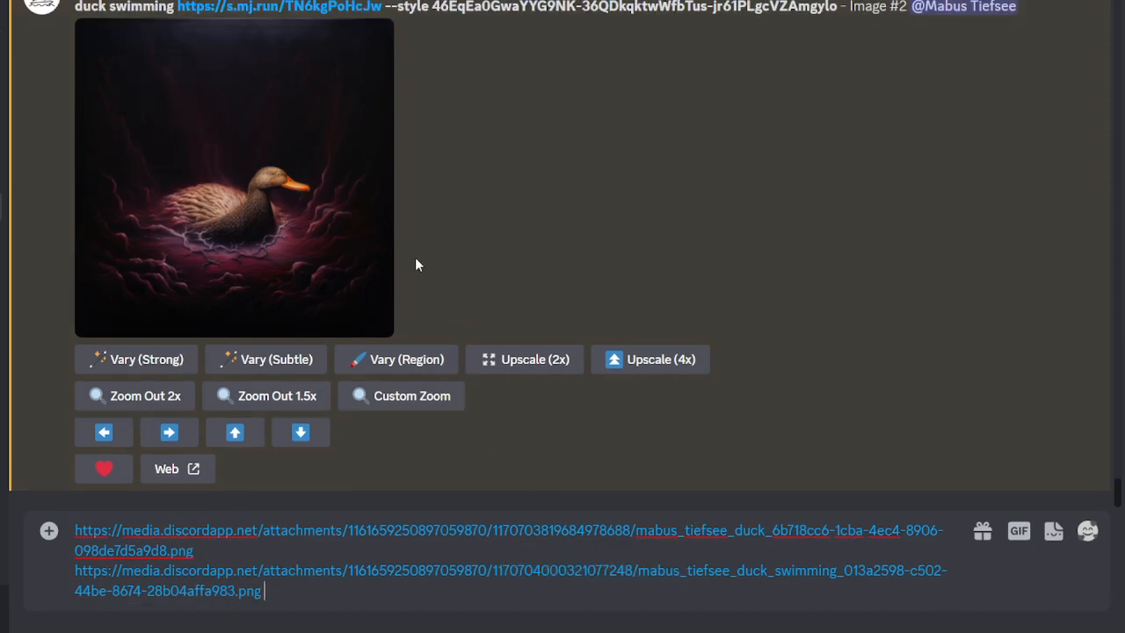
Step: Copy the swimming duck prompt's --style parameter with its full code and append it to the message after the two image links
scroll(417, 264, "up", 2)
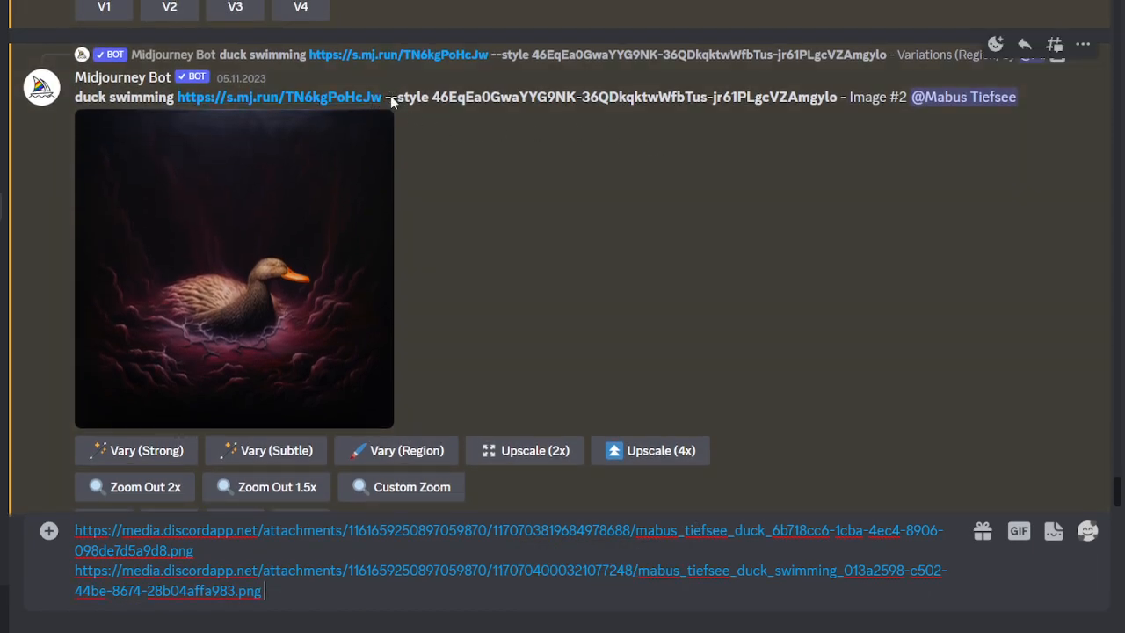
left_click_drag(385, 97, 843, 92)
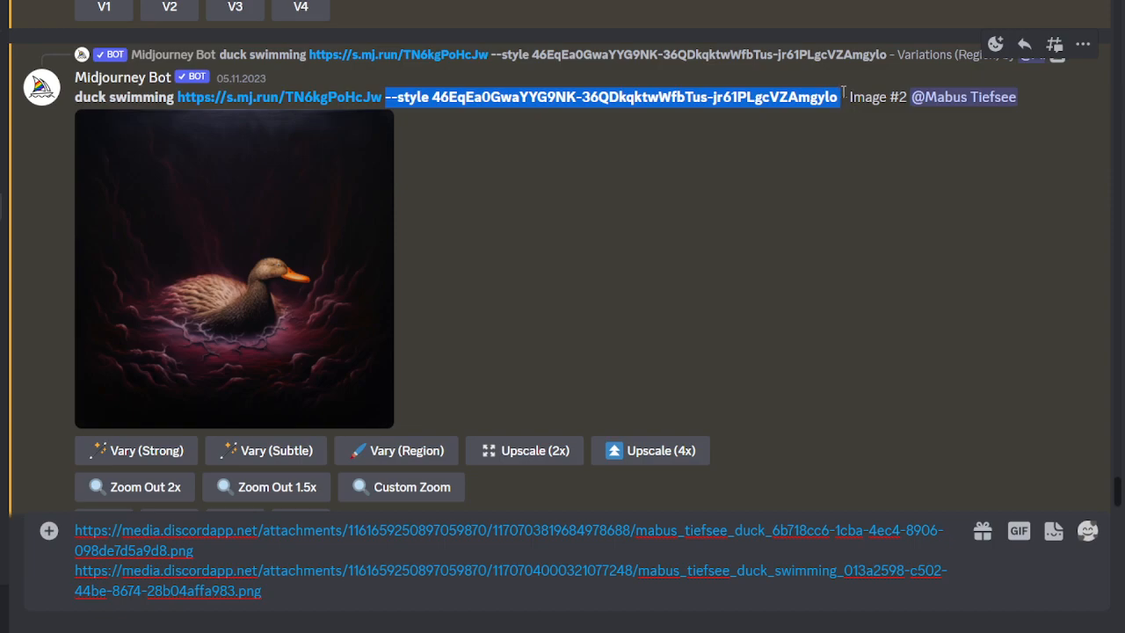
key("ctrl+c")
left_click(287, 592)
key("ctrl+v")
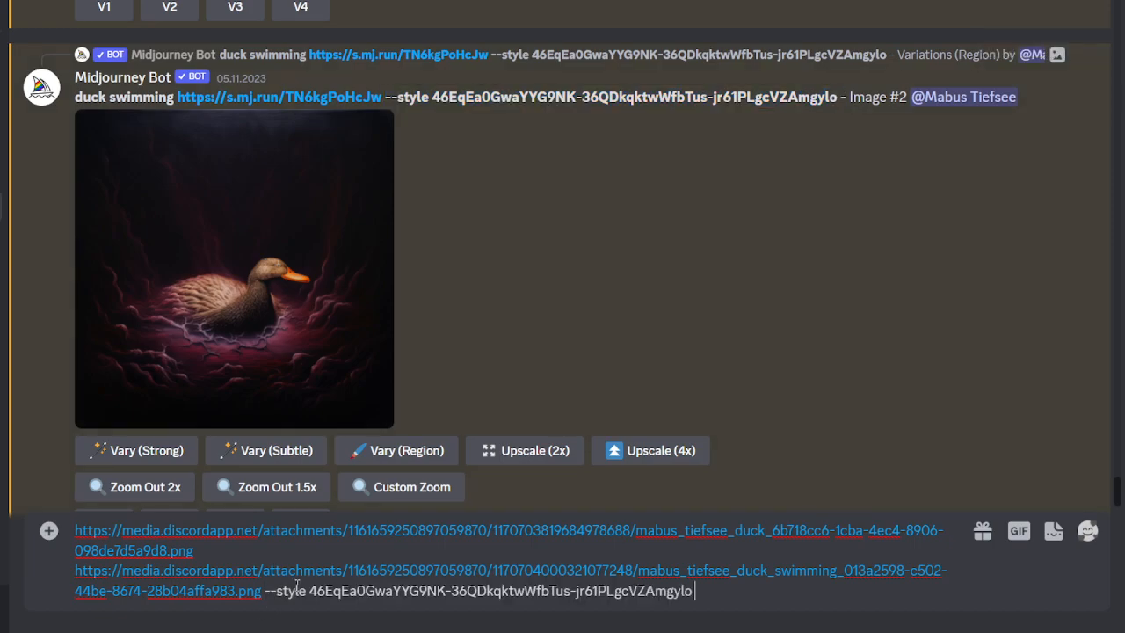
Step: Cut the whole collected message text and start a /prefer option set command with the option name duck
key("ctrl+a")
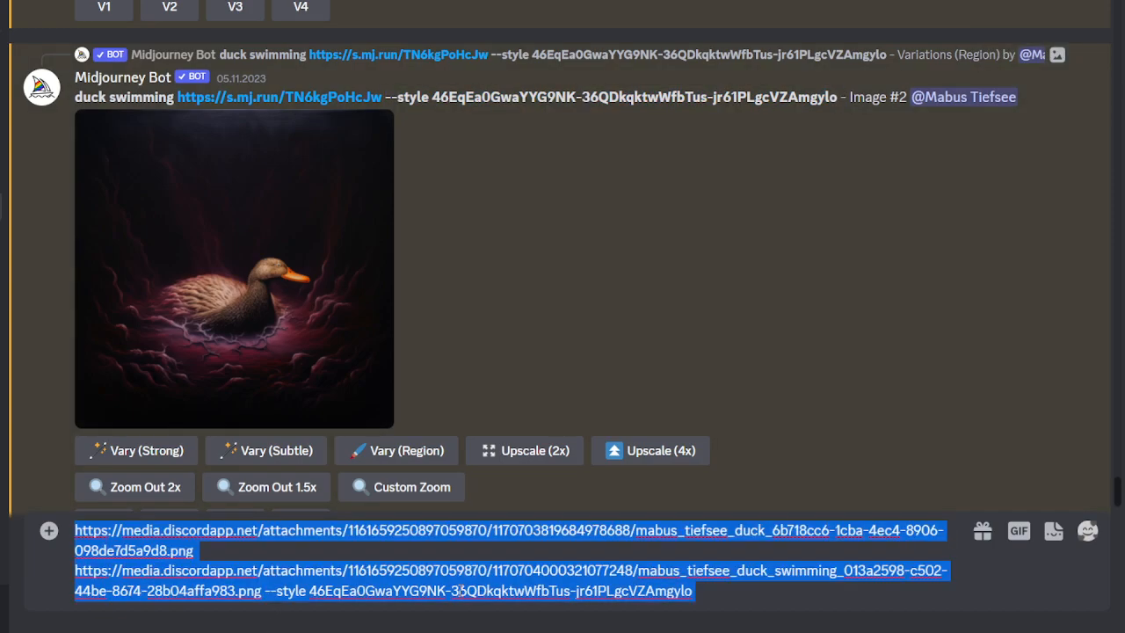
key("ctrl+x")
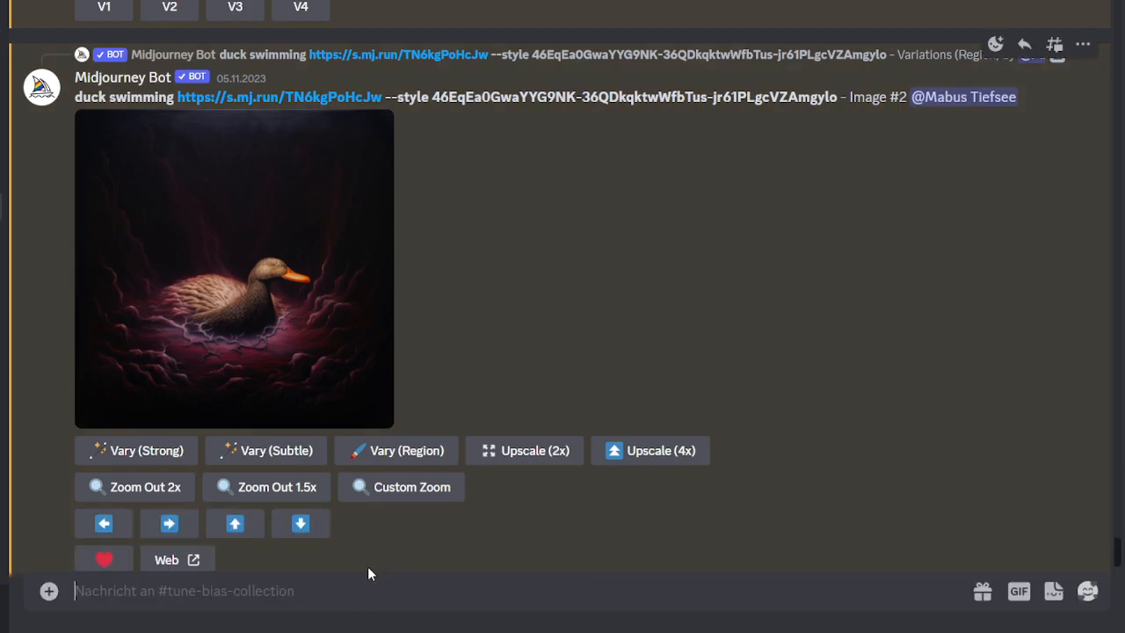
type("/pref")
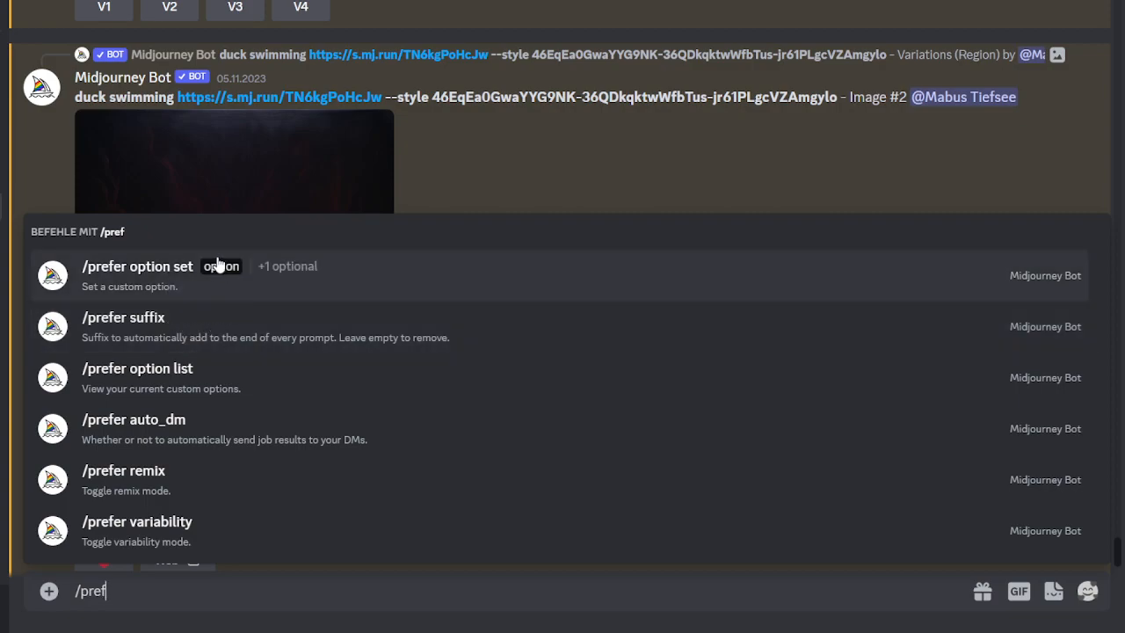
left_click(204, 274)
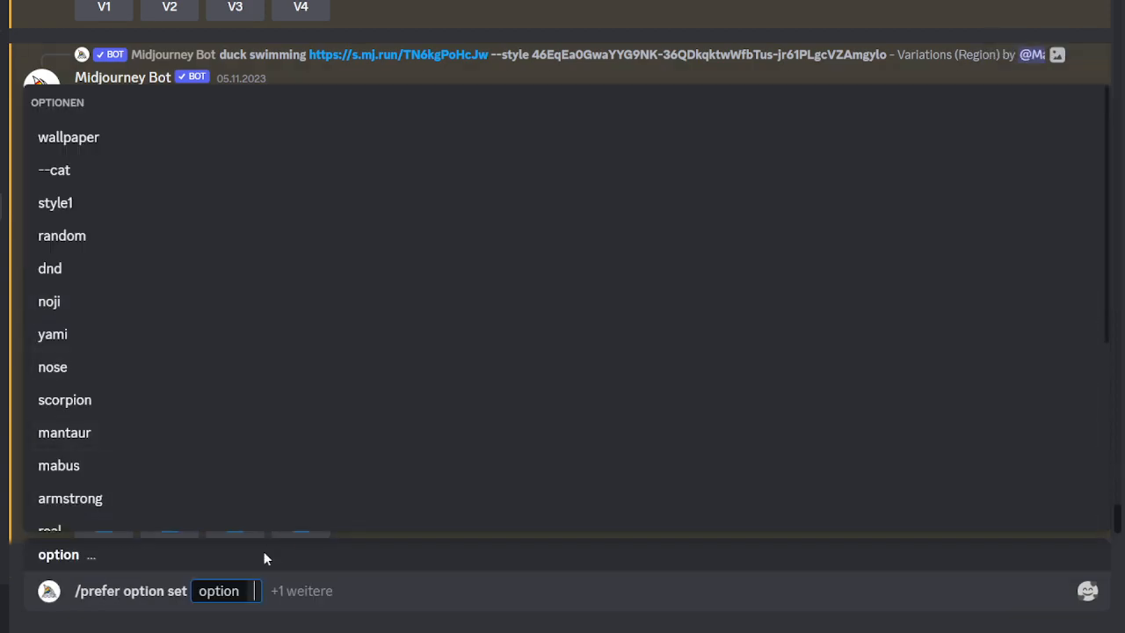
type("duck")
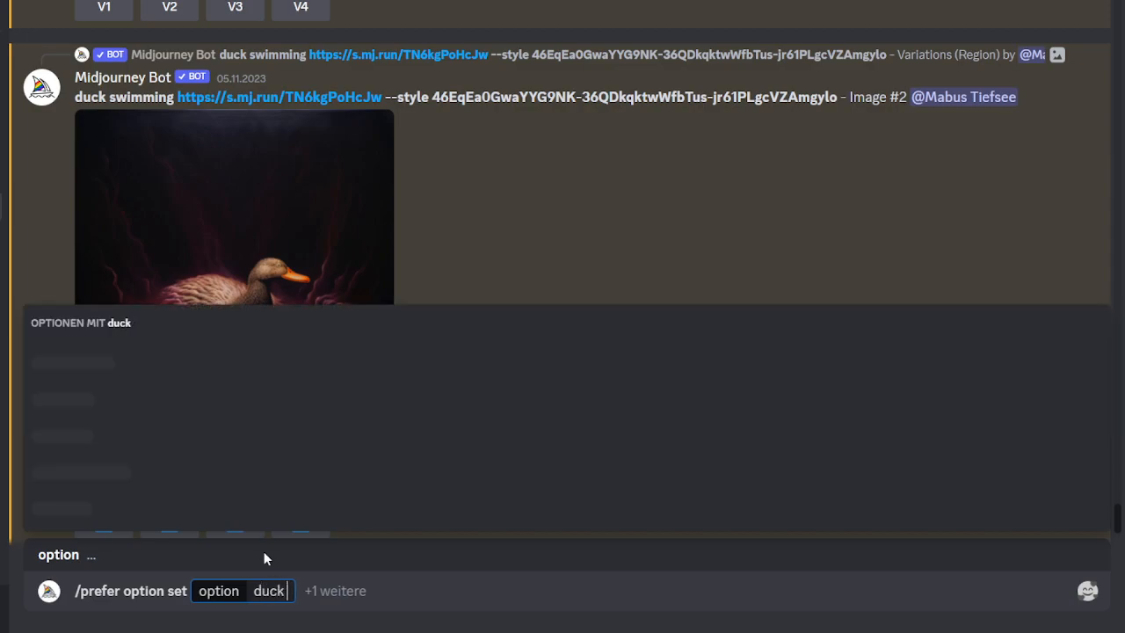
left_click(357, 594)
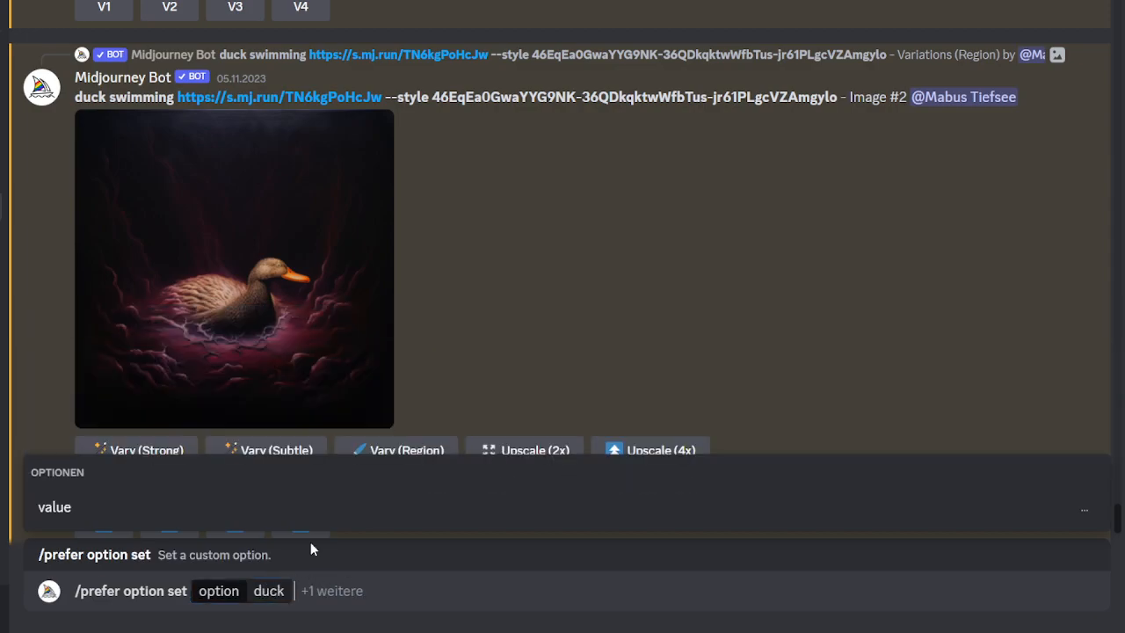
Step: Fill the duck option's value with the cut links and style code, add --c 10, and submit the command
left_click(220, 509)
key("ctrl+v")
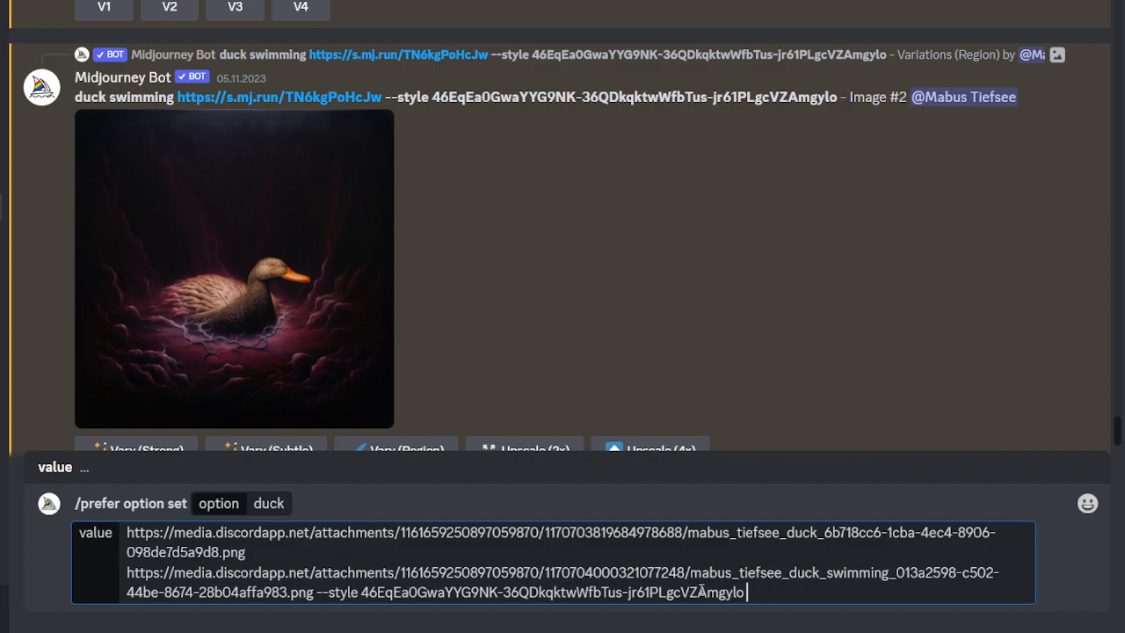
type("--c 10")
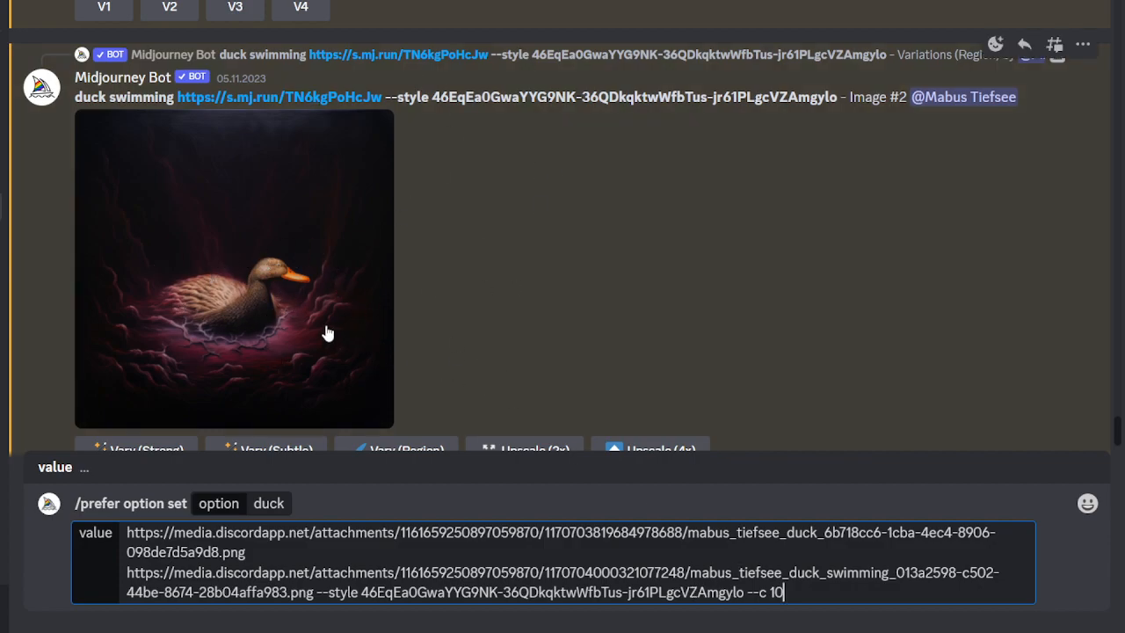
scroll(333, 331, "up", 5)
scroll(328, 330, "down", 5)
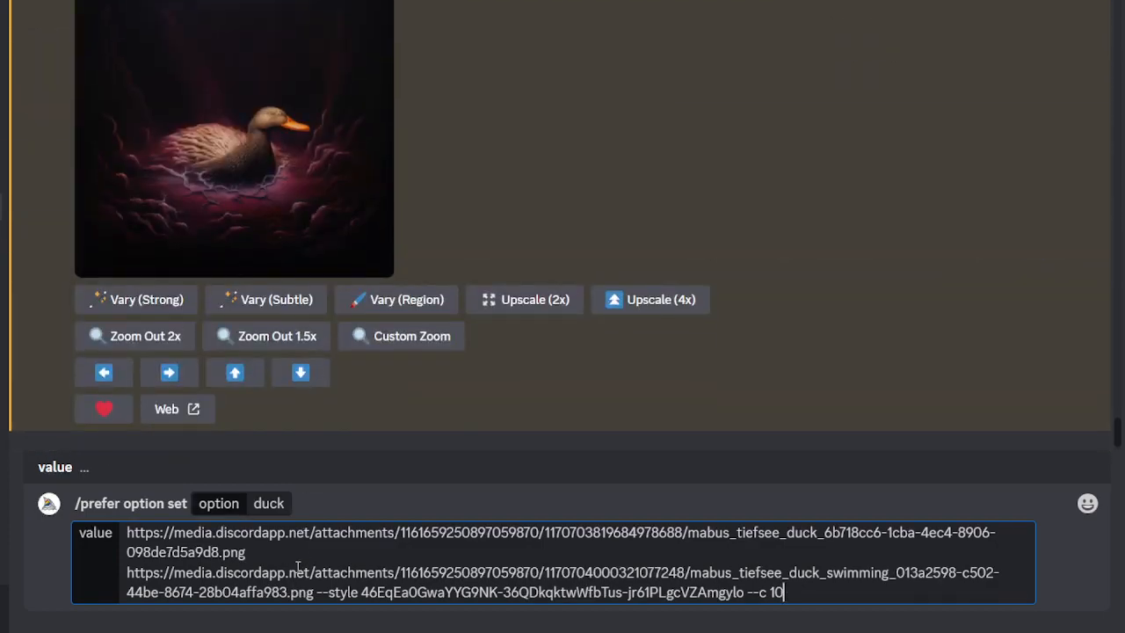
key("Return")
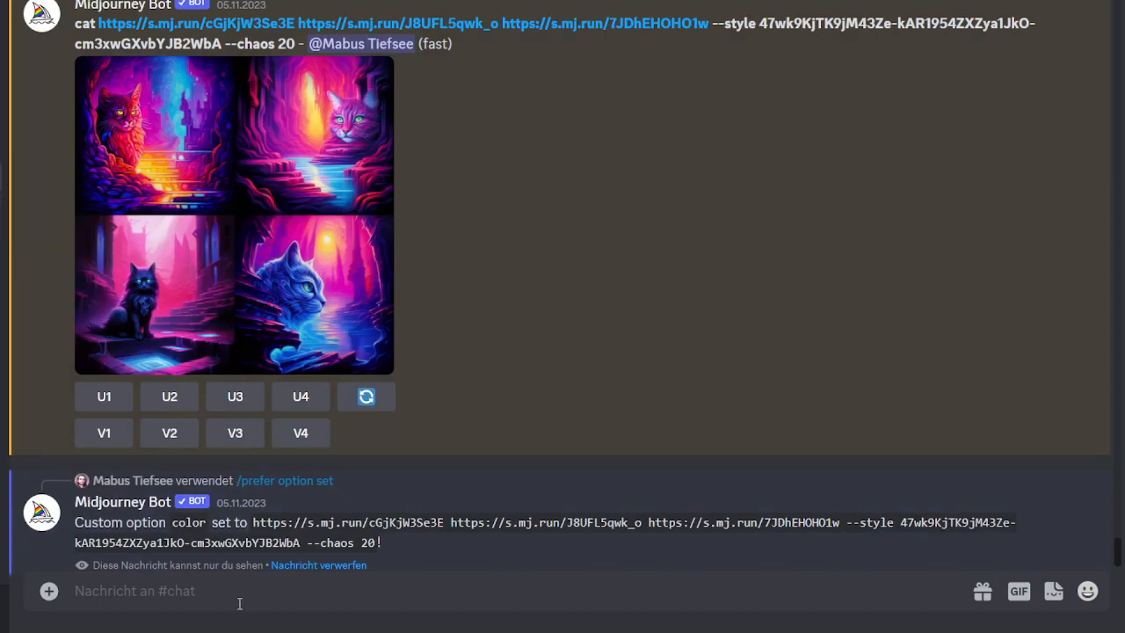
Step: Submit an /imagine prompt "duck --duck" in the #chat channel
type("/")
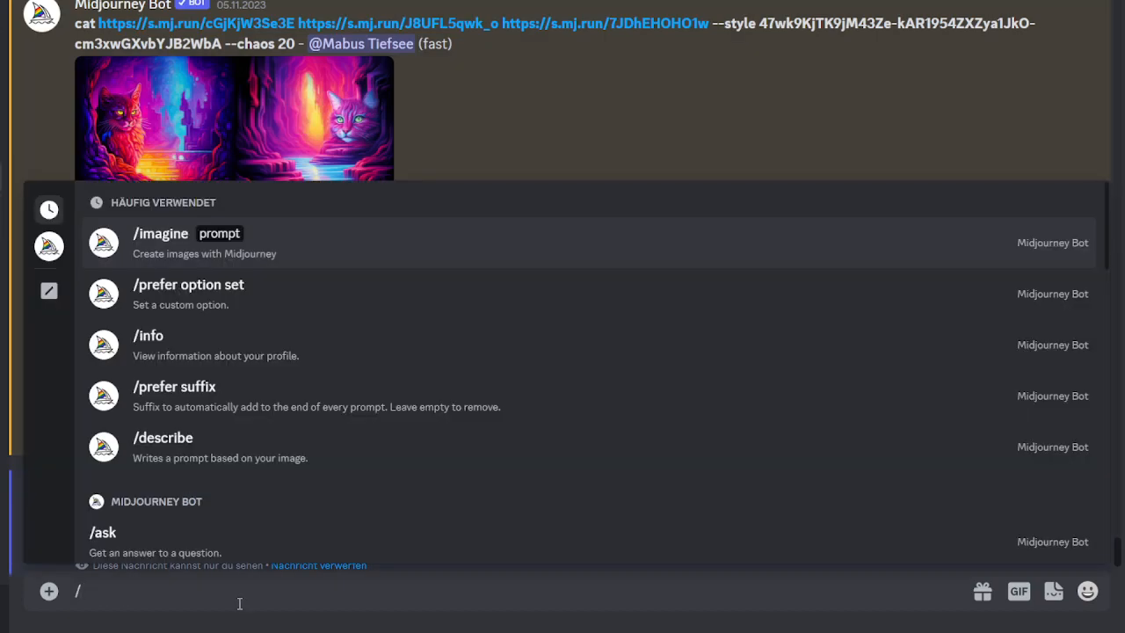
type("imagine")
key("Tab")
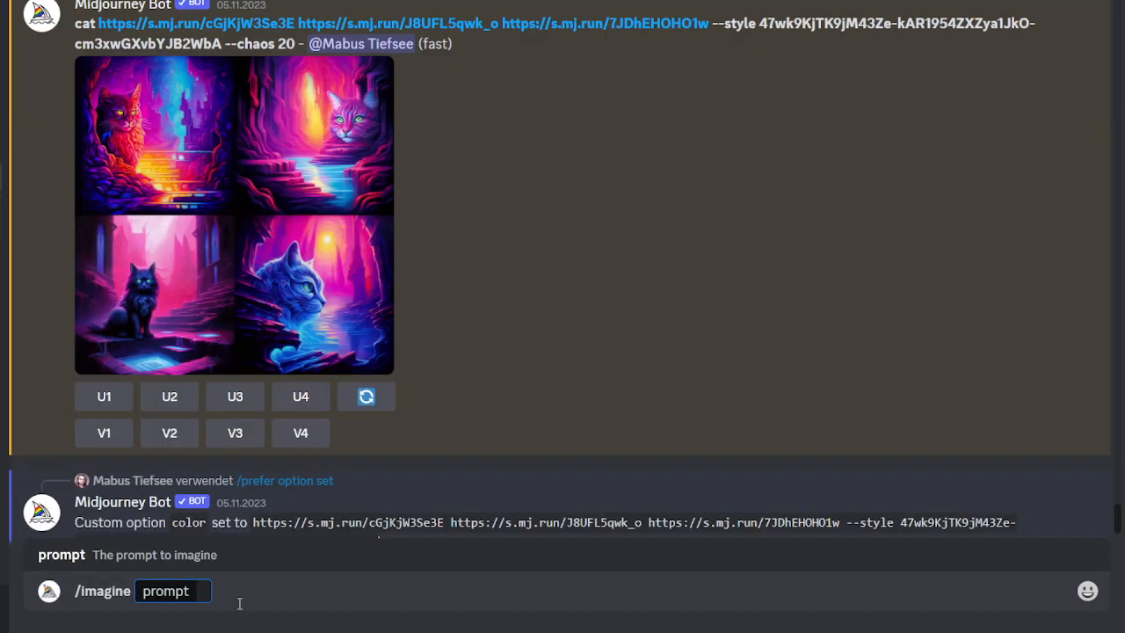
type("duck --duck")
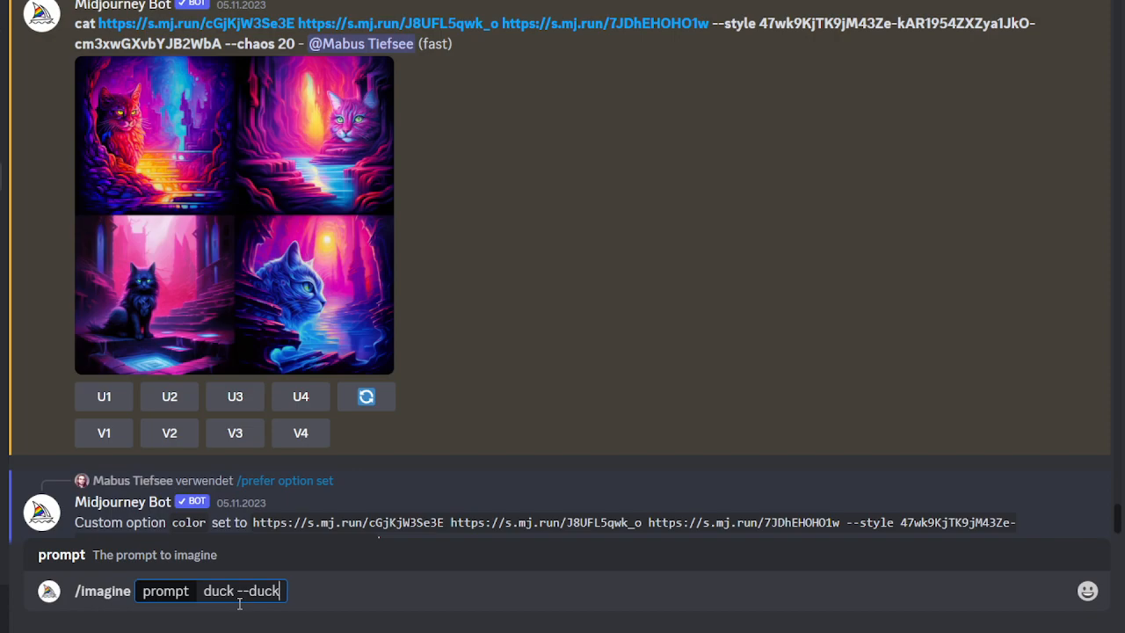
key("Return")
Step: Submit a second /imagine prompt, "cat --duck", to apply the custom option to another animal
type("/")
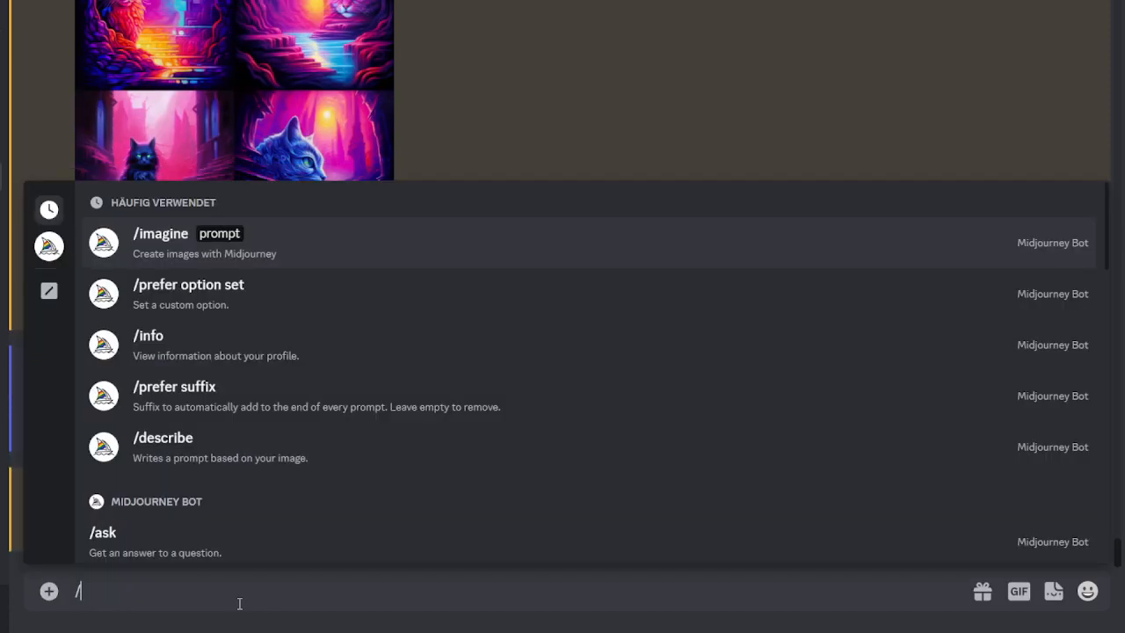
type("imag")
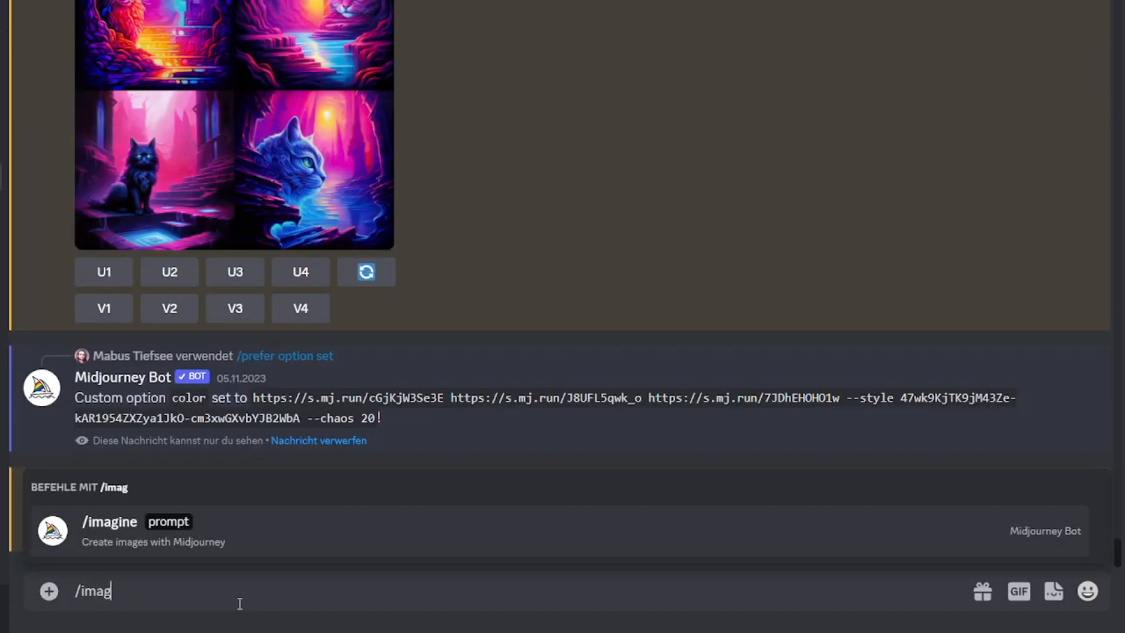
left_click(197, 536)
type("cat --duck")
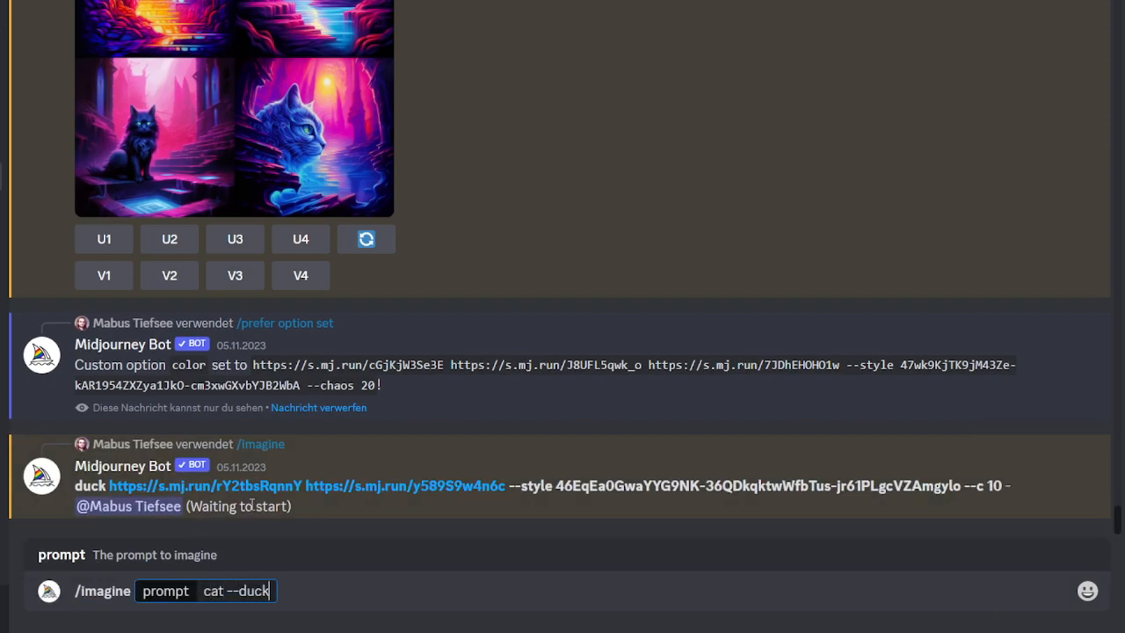
key("Return")
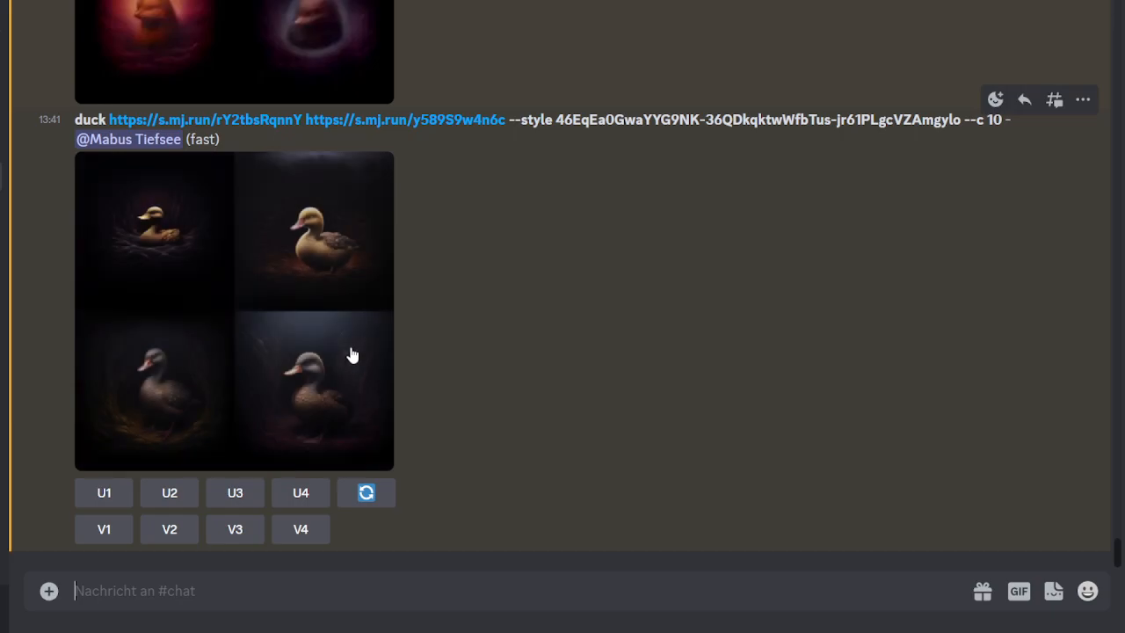
Step: Examine the new duck grid and the new cat grid enlarged, checking how the custom option shapes each subject
left_click(272, 367)
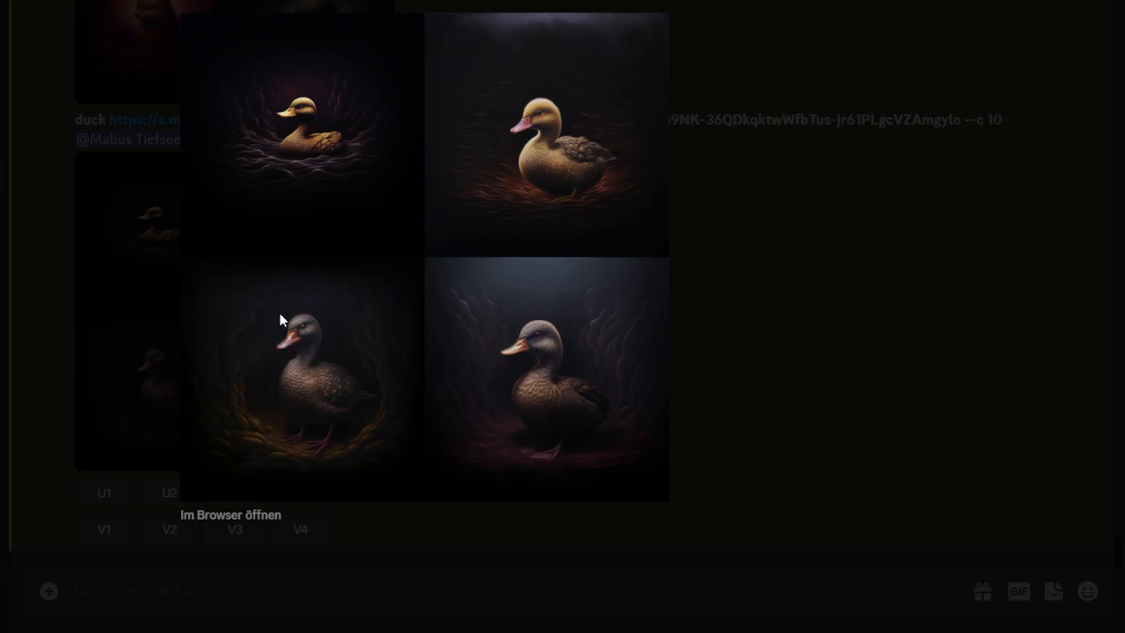
left_click(694, 463)
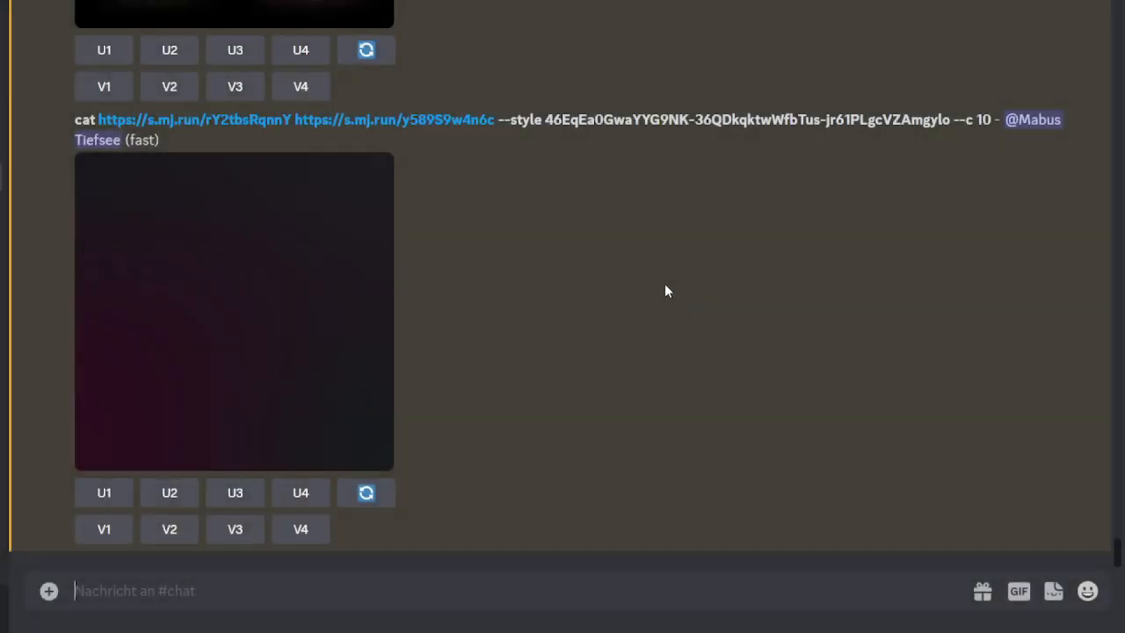
left_click(178, 326)
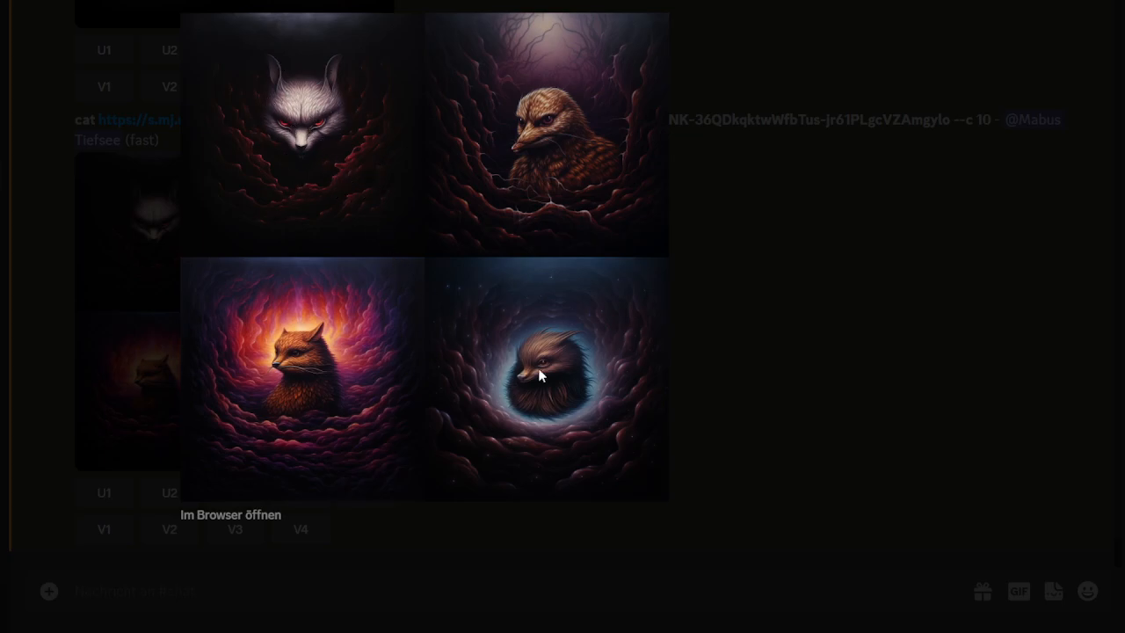
left_click(889, 313)
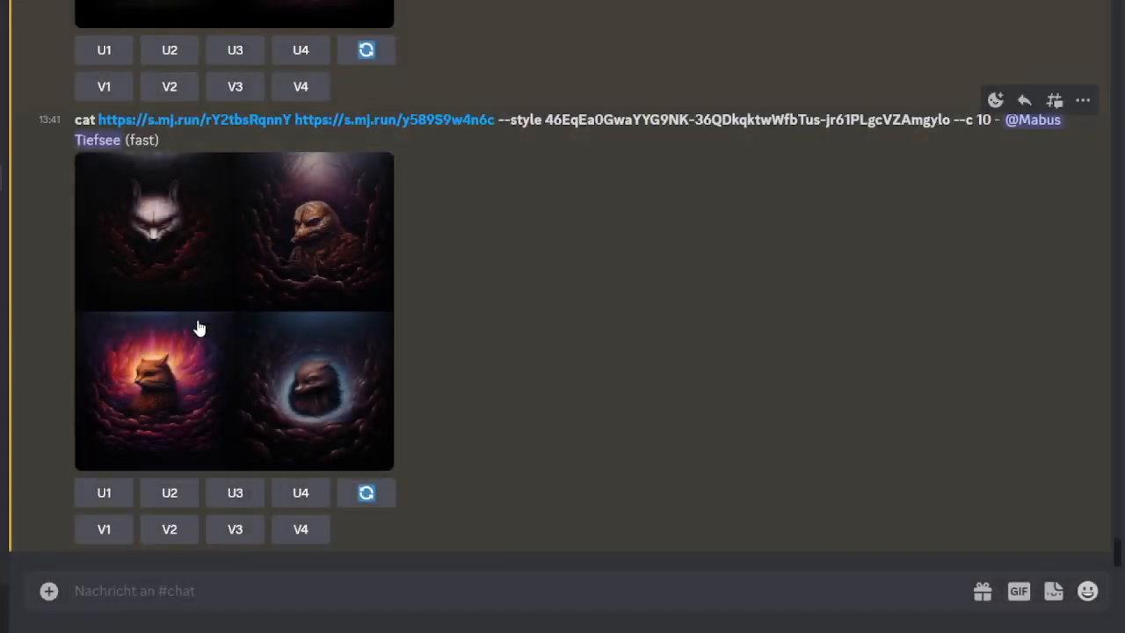